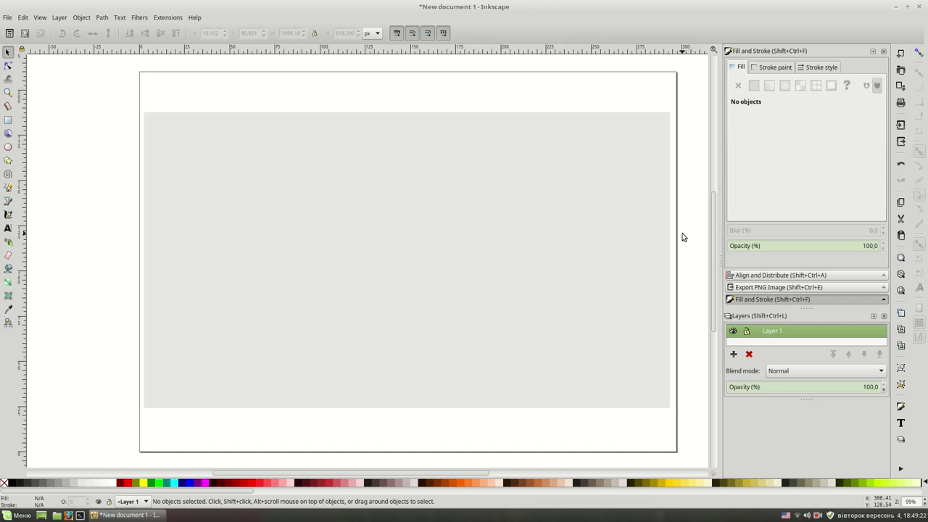
# Step: Tint the background rectangle a stronger pink
pyautogui.click(413, 224)
pyautogui.moveTo(782, 142)
pyautogui.mouseDown()
pyautogui.moveTo(773, 142)
pyautogui.moveTo(834, 156)
pyautogui.mouseUp()
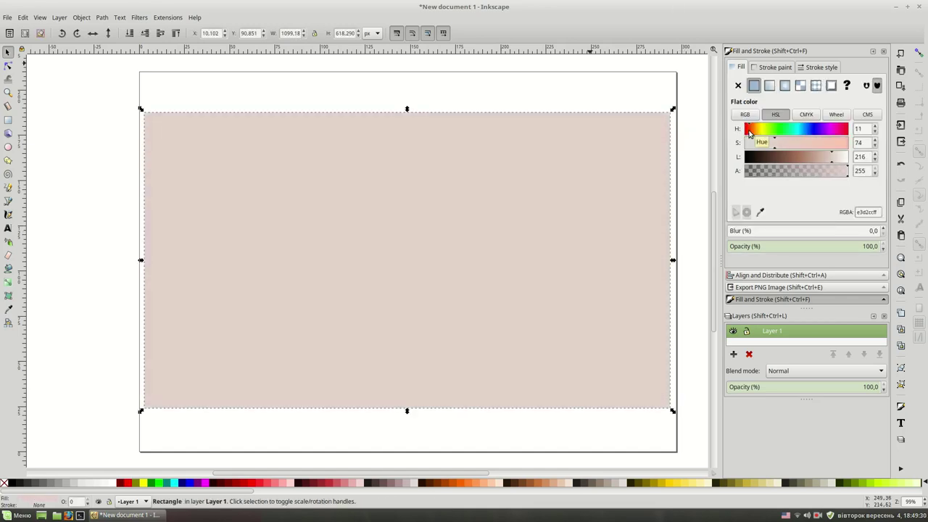
pyautogui.moveTo(748, 130); pyautogui.dragTo(832, 156)
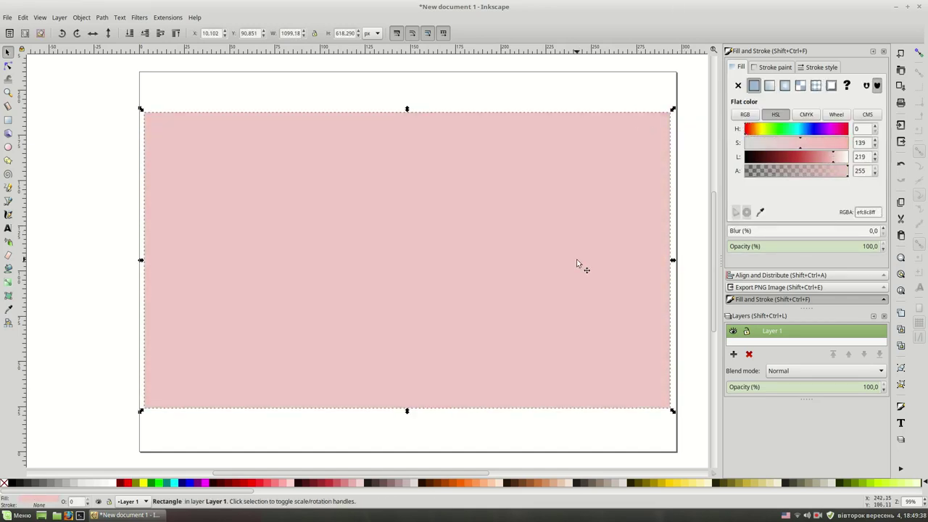
pyautogui.press('Escape')
# Step: With the Bezier tool, trace the jagged cliff-like opening's right, bottom and left sides
pyautogui.press('b')
pyautogui.click(470, 107)
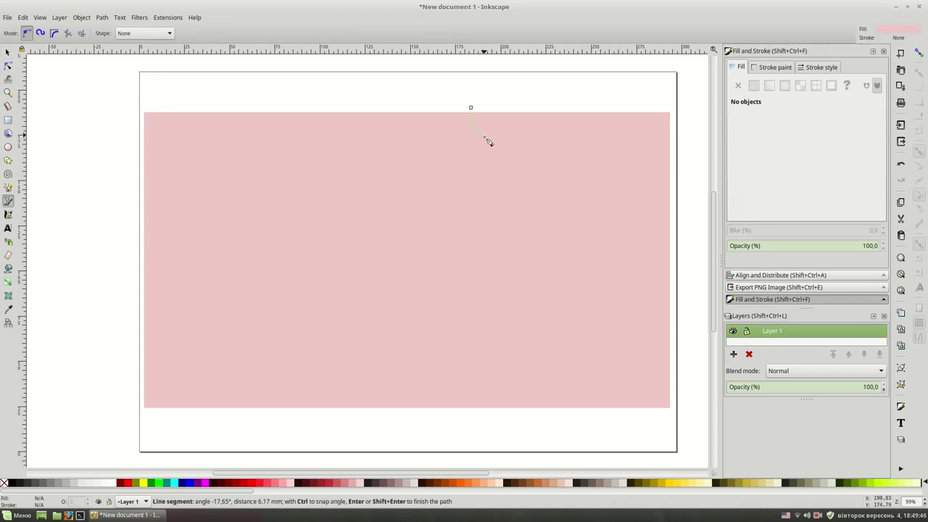
pyautogui.click(519, 245)
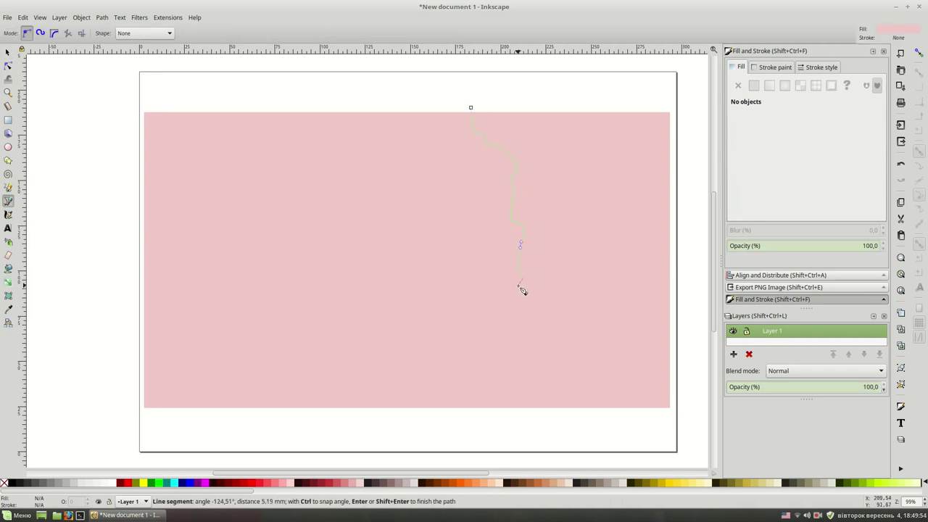
pyautogui.click(522, 290)
pyautogui.click(466, 302)
pyautogui.click(417, 343)
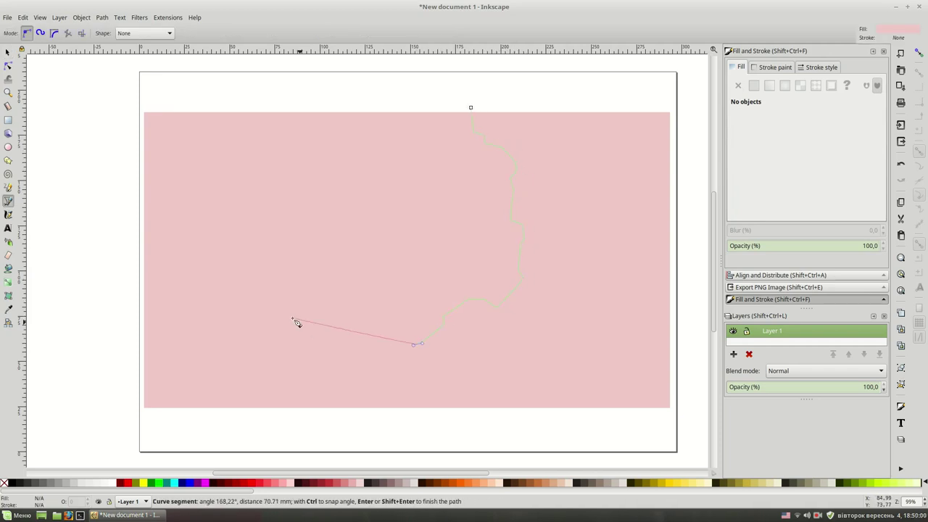
pyautogui.click(251, 324)
pyautogui.click(215, 282)
pyautogui.click(228, 236)
pyautogui.click(223, 205)
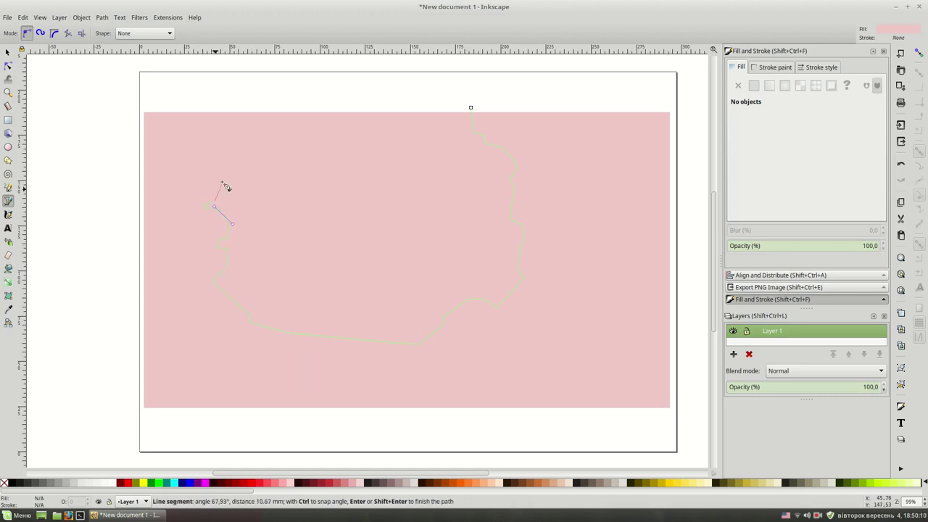
pyautogui.click(215, 176)
pyautogui.click(207, 164)
# Step: Carry the outline around the page edges and close the frame shape on its start
pyautogui.click(254, 152)
pyautogui.click(266, 102)
pyautogui.click(108, 86)
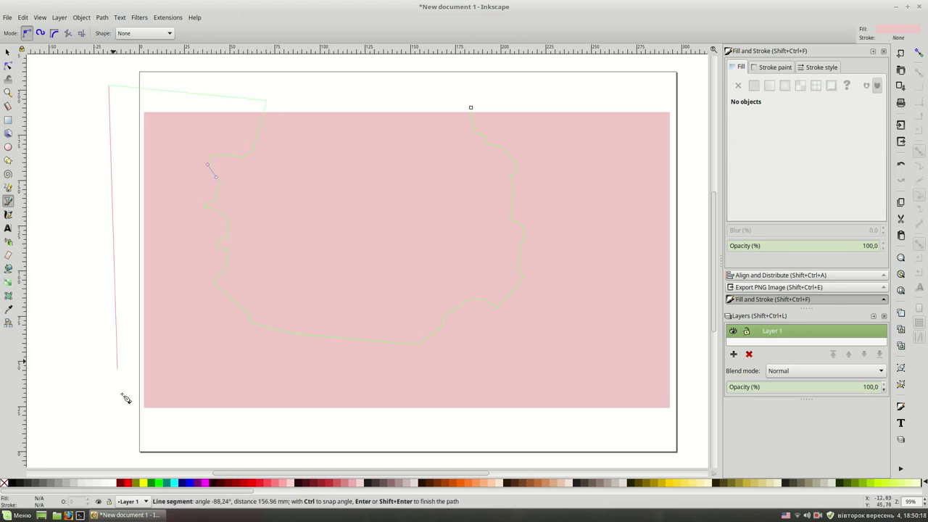
pyautogui.click(126, 423)
pyautogui.click(674, 427)
pyautogui.click(679, 92)
pyautogui.click(469, 109)
# Step: Intersect the frame with a copy of the background rectangle and darken its mauve fill
pyautogui.click(802, 142)
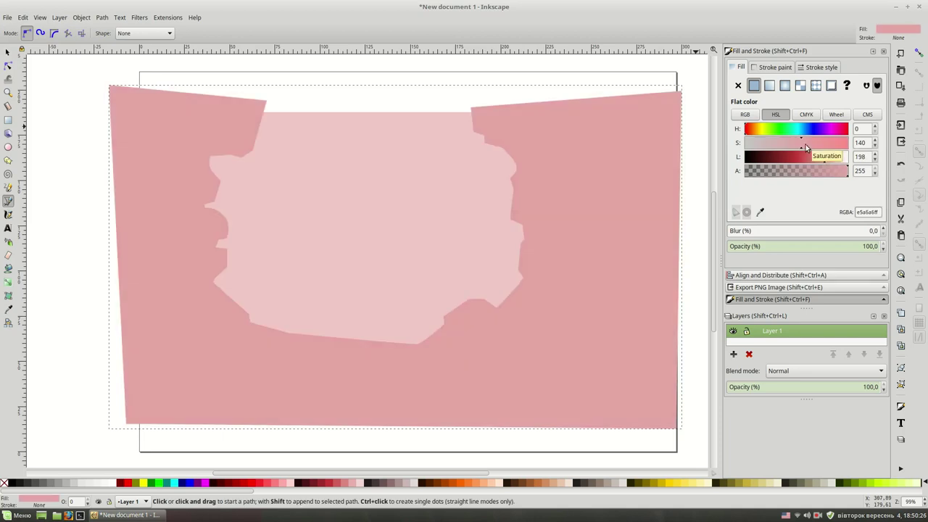
pyautogui.click(817, 156)
pyautogui.press('s')
pyautogui.click(439, 193)
pyautogui.keyDown('shift'); pyautogui.click(648, 96); pyautogui.keyUp('shift')
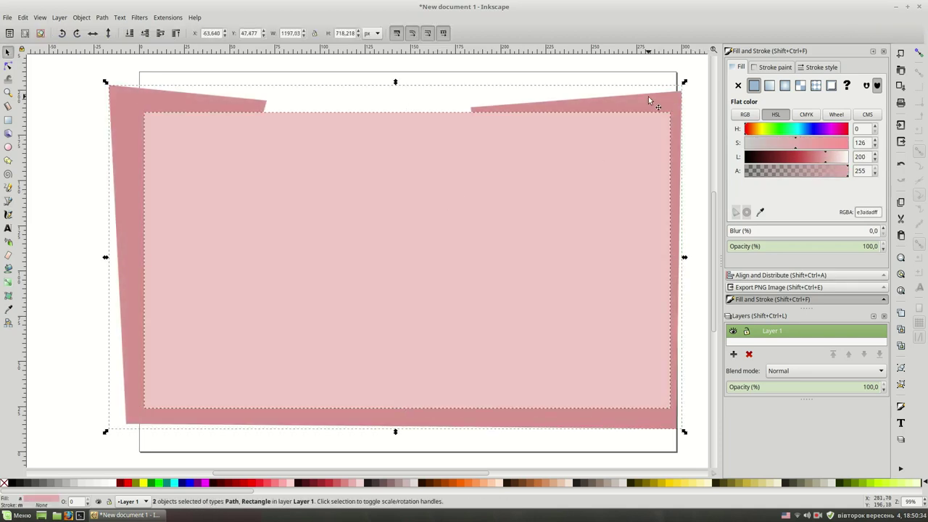
pyautogui.hotkey('ctrl', '*')
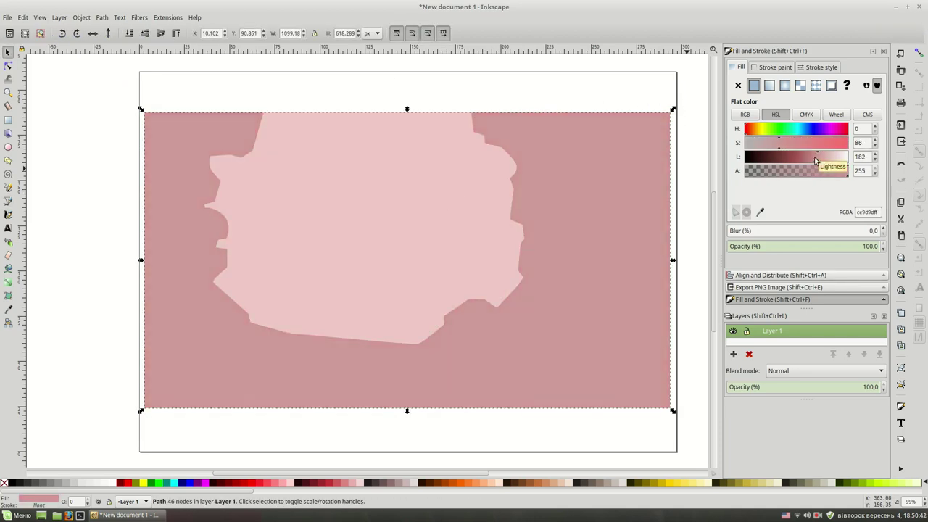
pyautogui.click(811, 157)
pyautogui.click(546, 73)
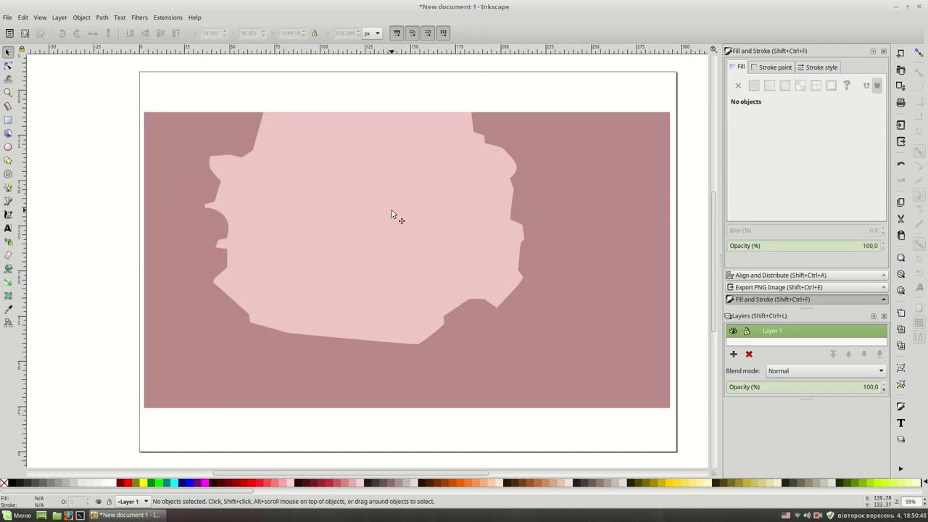
# Step: Draw a large warm-cream circle over the opening, placed behind the frame
pyautogui.click(8, 147)
pyautogui.moveTo(297, 152); pyautogui.dragTo(532, 388)
pyautogui.press('s')
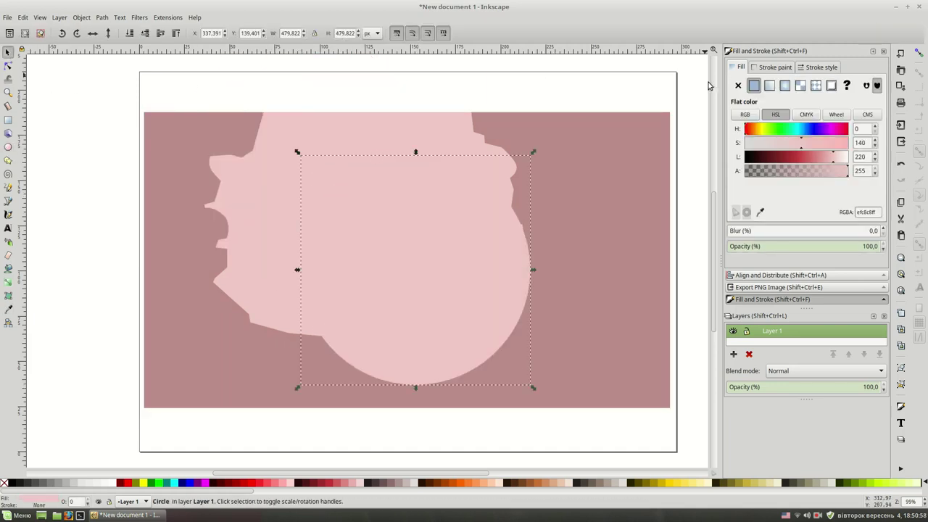
pyautogui.click(839, 157)
pyautogui.moveTo(449, 242)
pyautogui.mouseDown()
pyautogui.moveTo(410, 229)
pyautogui.moveTo(397, 210)
pyautogui.mouseUp()
pyautogui.moveTo(496, 118); pyautogui.dragTo(539, 95)
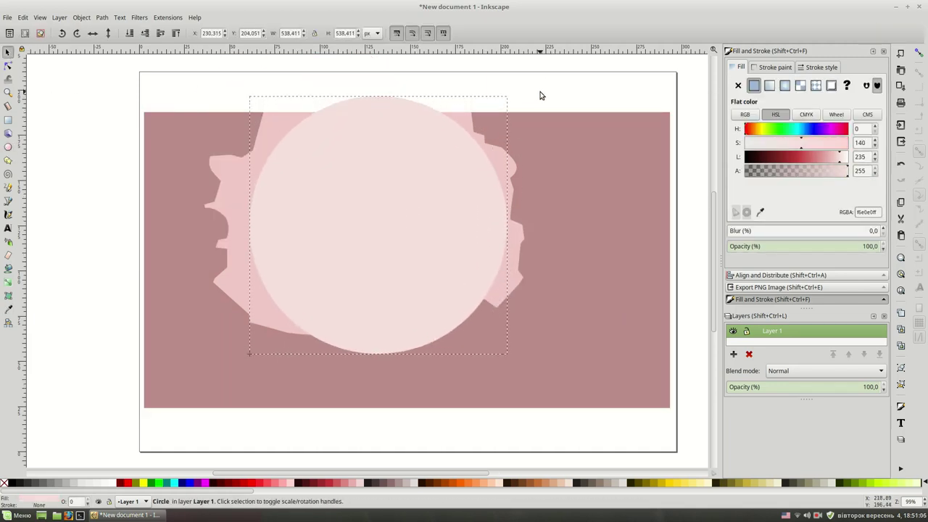
pyautogui.moveTo(428, 235); pyautogui.dragTo(397, 250)
pyautogui.click(754, 131)
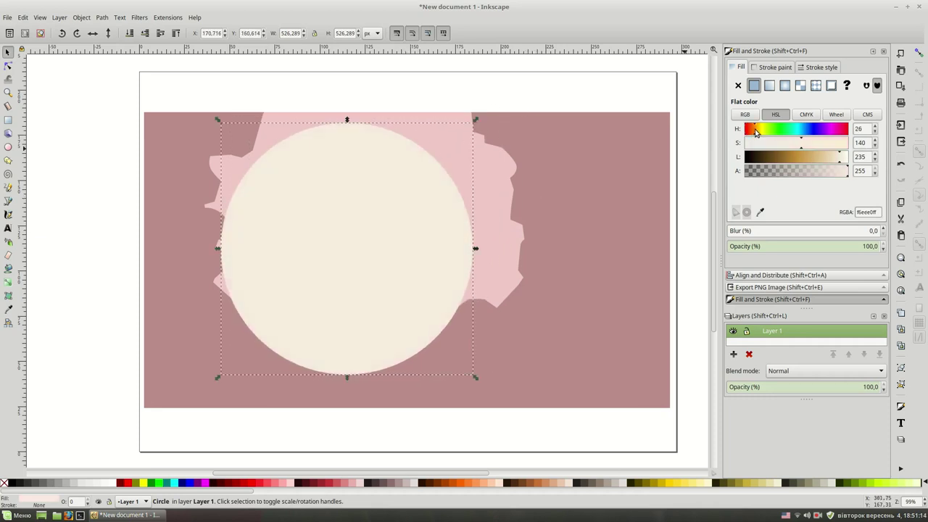
pyautogui.click(129, 32)
pyautogui.click(124, 89)
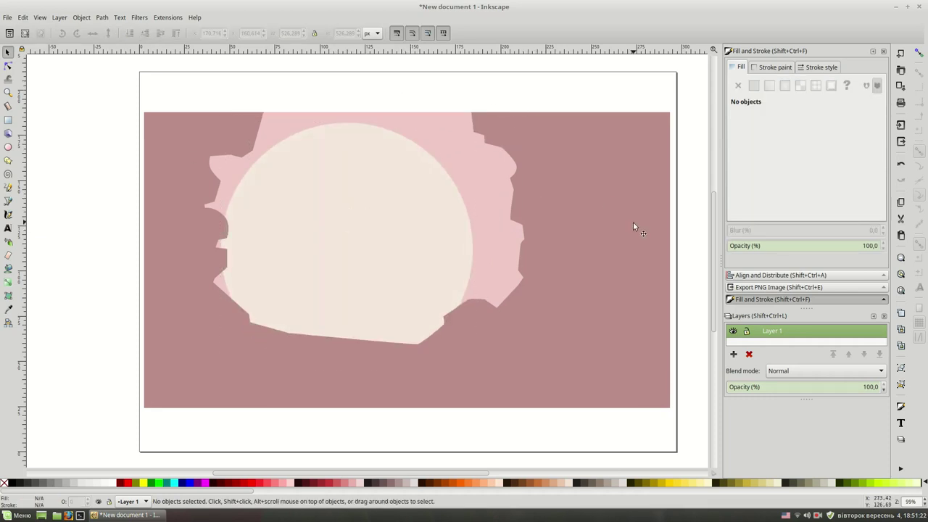
# Step: Duplicate the circle into a smaller near-white inner disc, also behind the frame
pyautogui.click(431, 196)
pyautogui.press('Home')
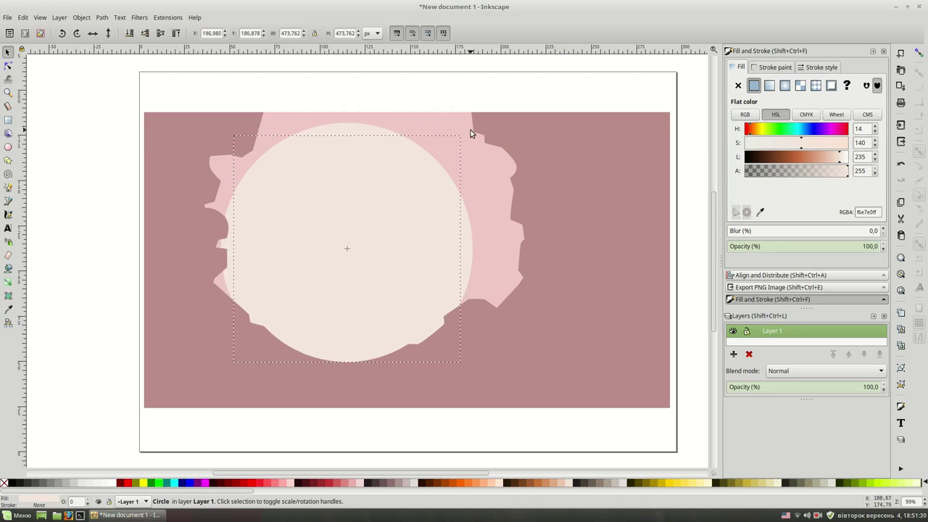
pyautogui.moveTo(785, 142); pyautogui.dragTo(746, 142)
pyautogui.click(145, 33)
pyautogui.click(89, 145)
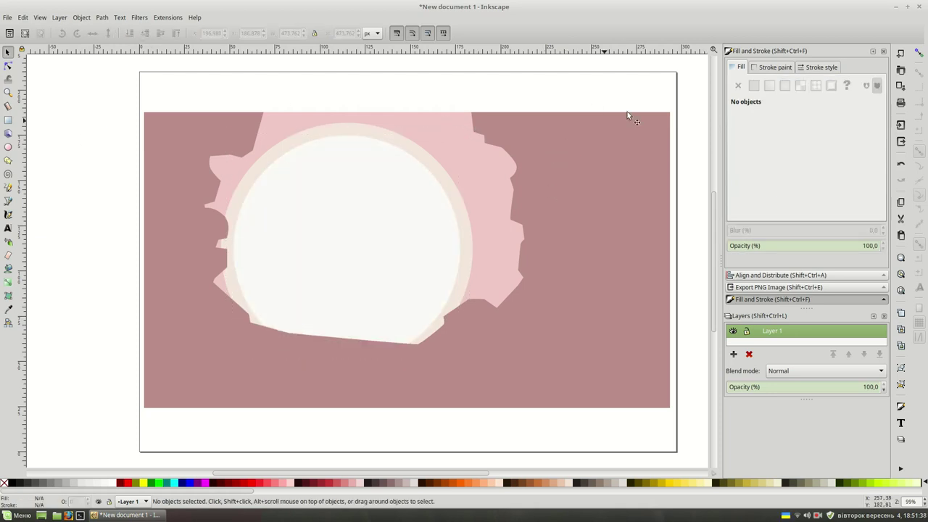
pyautogui.click(431, 156)
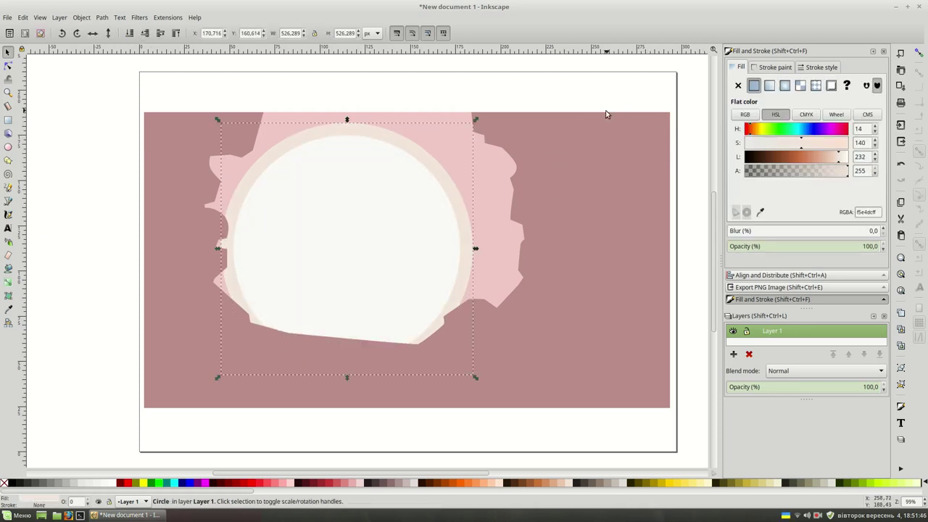
pyautogui.press('Escape')
# Step: With the Bezier tool, trace the figure's head, right side and lower edge on the disc
pyautogui.press('b')
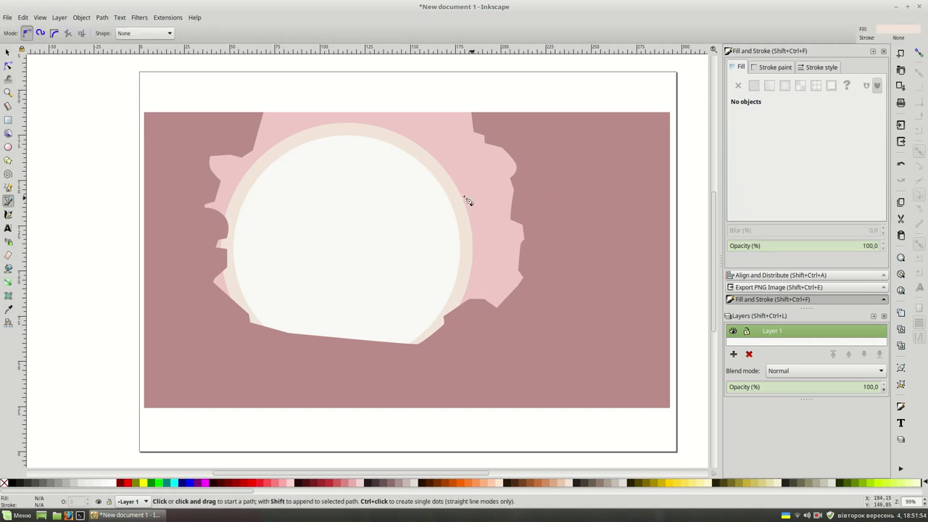
pyautogui.scroll(1, 392, 203)
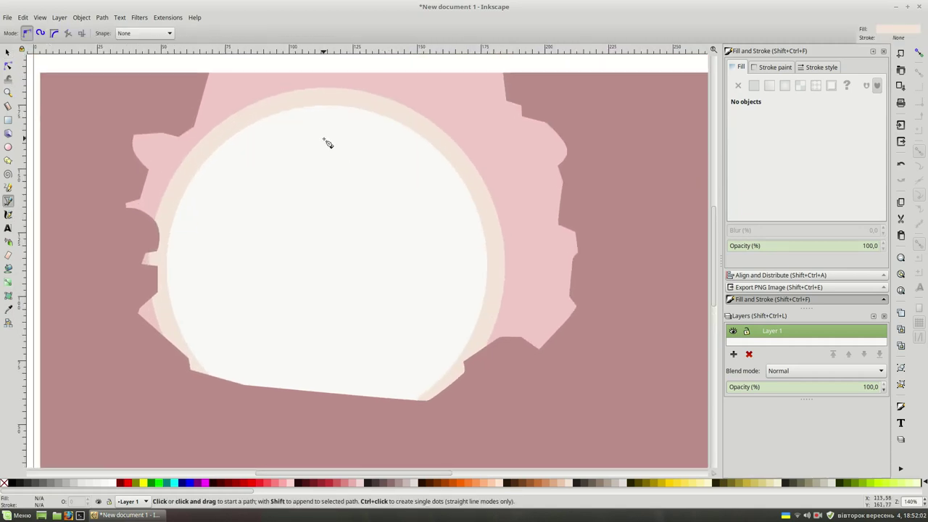
pyautogui.click(289, 157)
pyautogui.click(327, 140)
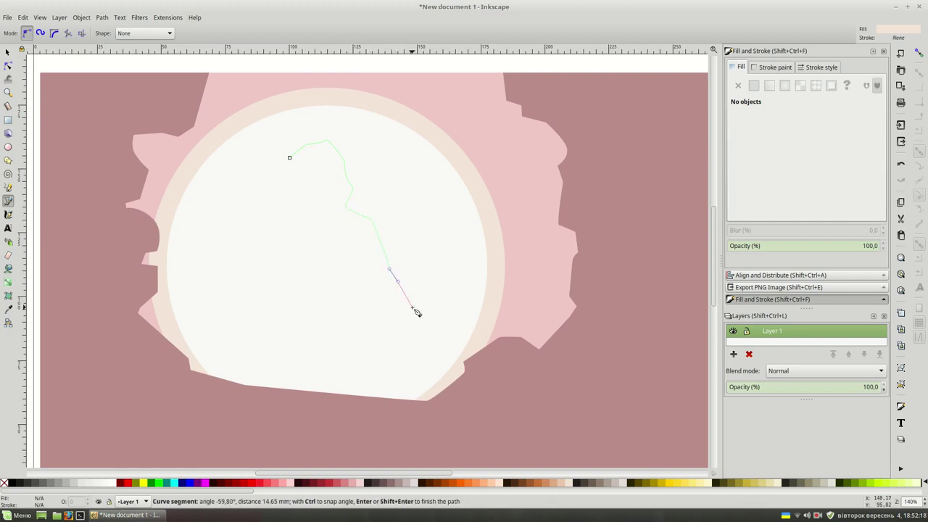
pyautogui.click(425, 328)
pyautogui.click(415, 371)
pyautogui.click(437, 382)
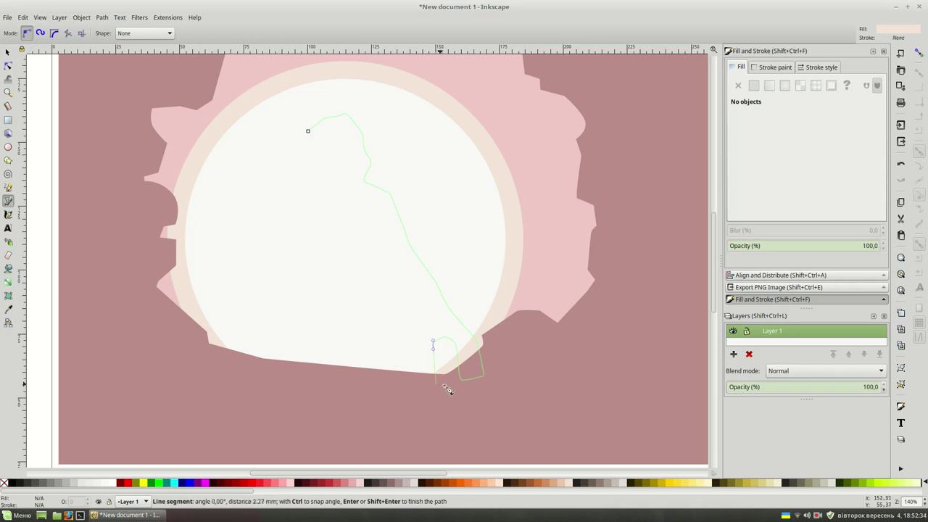
pyautogui.click(474, 393)
# Step: Extend the open outline up the right cliff and around the page edges
pyautogui.scroll(-2, 526, 431)
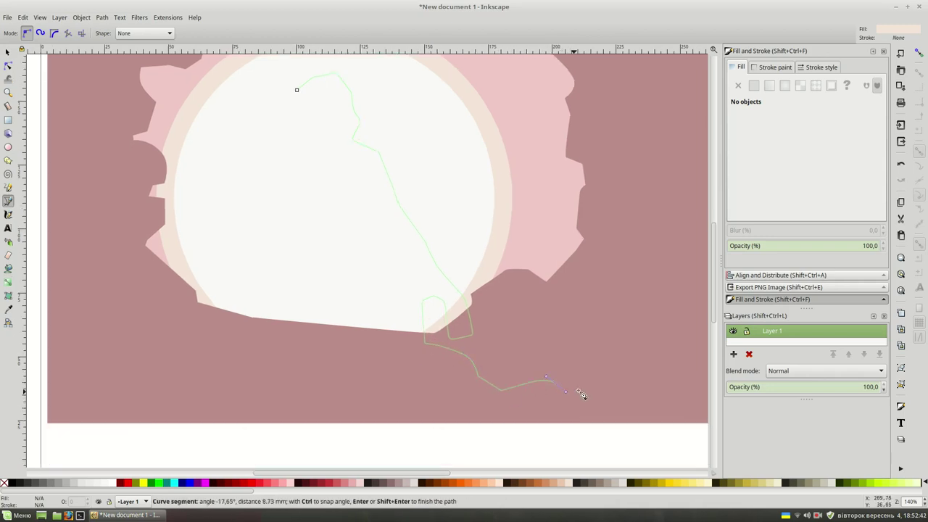
pyautogui.keyDown('ctrl'); pyautogui.scroll(-1, 658, 397); pyautogui.keyUp('ctrl')
pyautogui.scroll(-2, 551, 354)
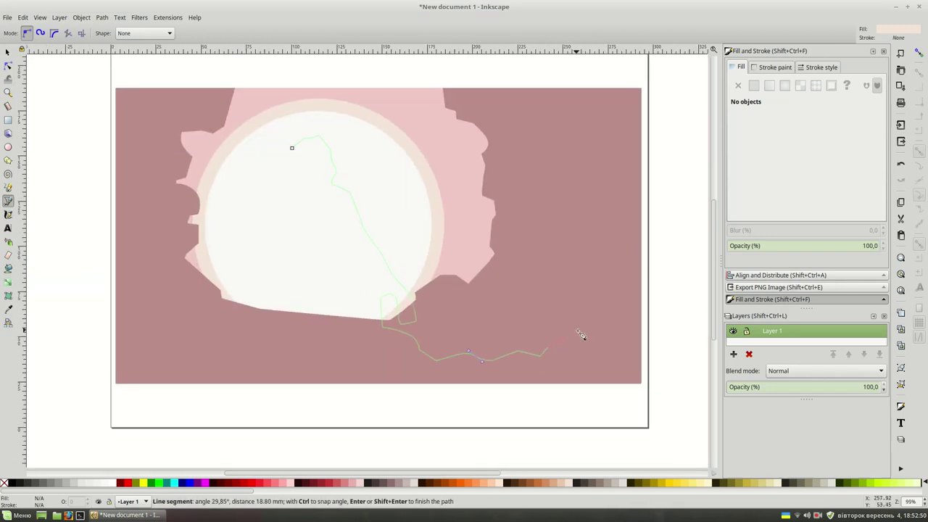
pyautogui.click(631, 276)
pyautogui.click(621, 247)
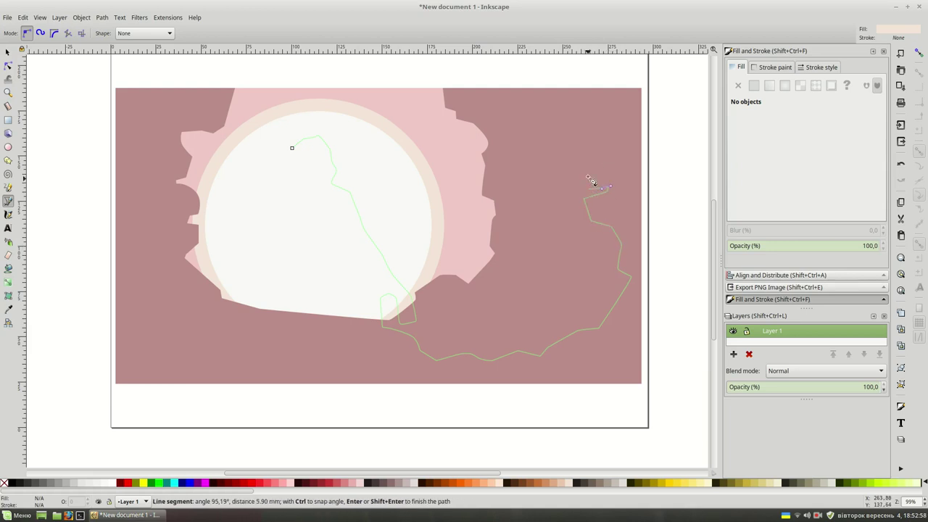
pyautogui.click(649, 74)
pyautogui.click(655, 404)
pyautogui.click(102, 404)
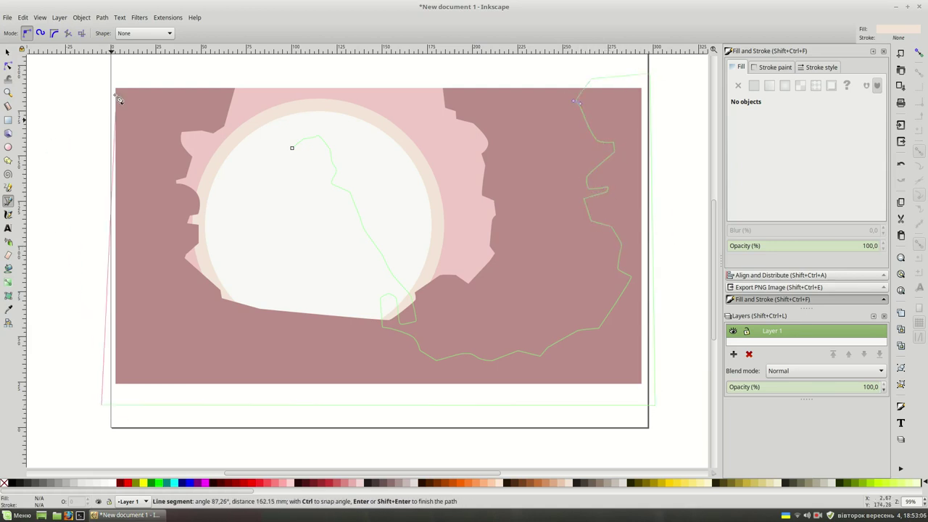
pyautogui.click(105, 72)
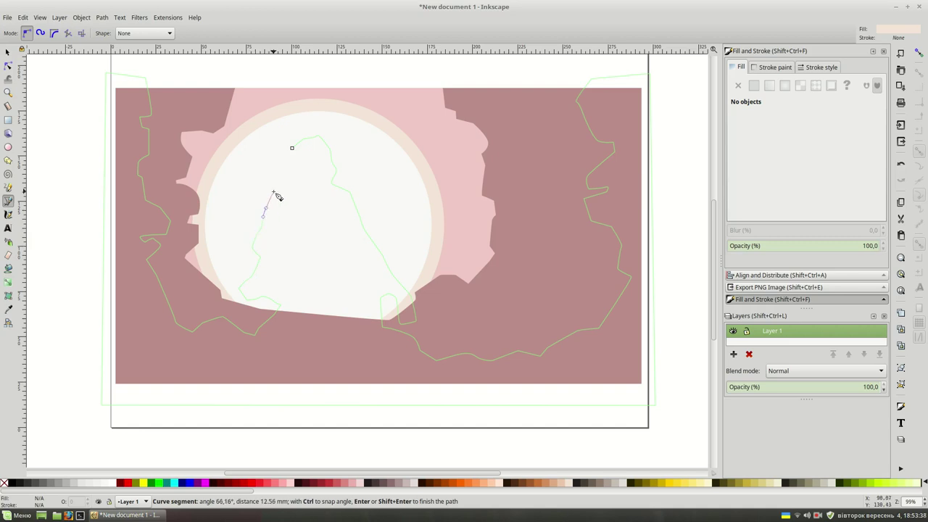
# Step: Close the silhouette path and give it a dark mauve fill
pyautogui.click(291, 148)
pyautogui.press('d')
pyautogui.click(538, 230)
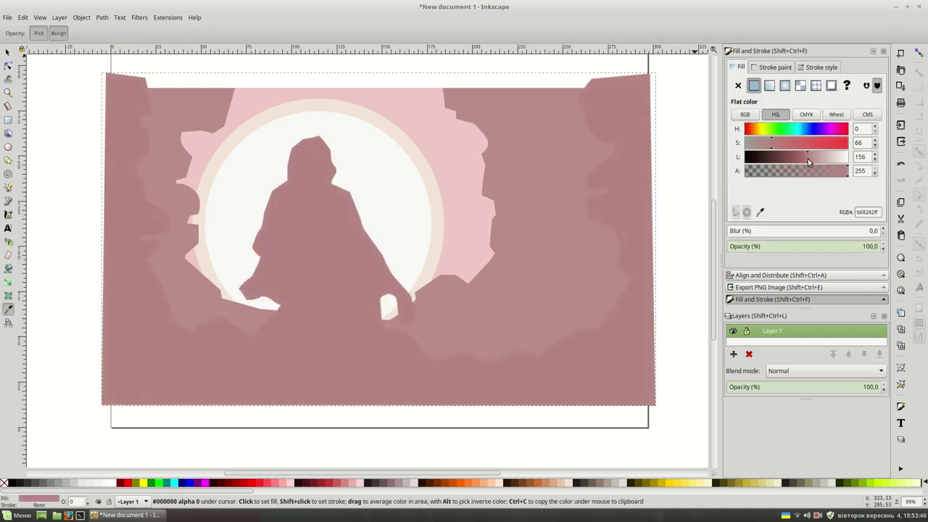
pyautogui.moveTo(805, 142); pyautogui.dragTo(765, 145)
pyautogui.click(795, 156)
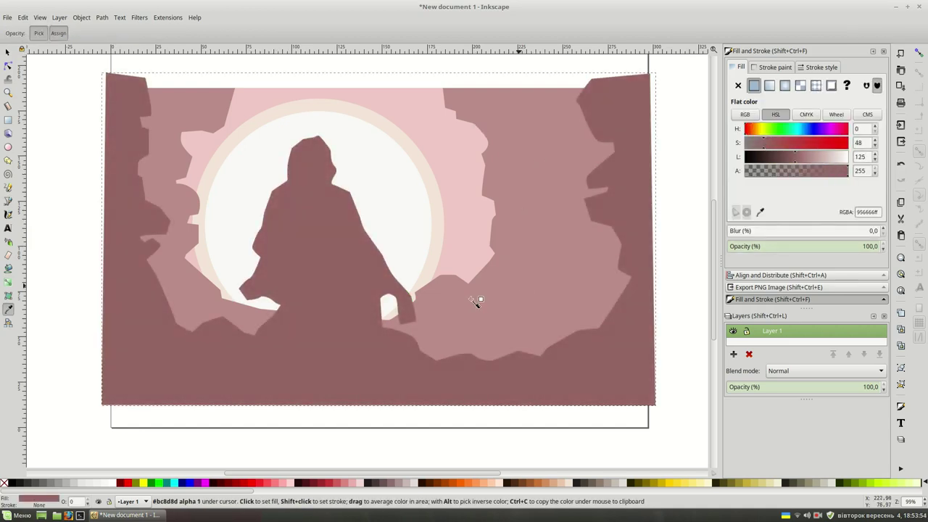
# Step: Reshape the figure's lower-left edge and left arm nodes
pyautogui.press('s')
pyautogui.press('n')
pyautogui.moveTo(292, 327); pyautogui.dragTo(228, 265)
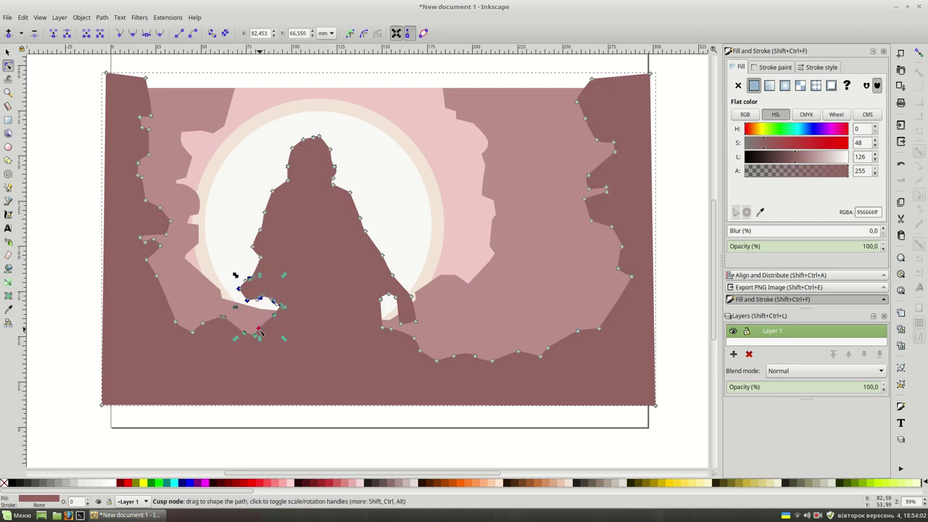
pyautogui.moveTo(255, 298); pyautogui.dragTo(240, 286)
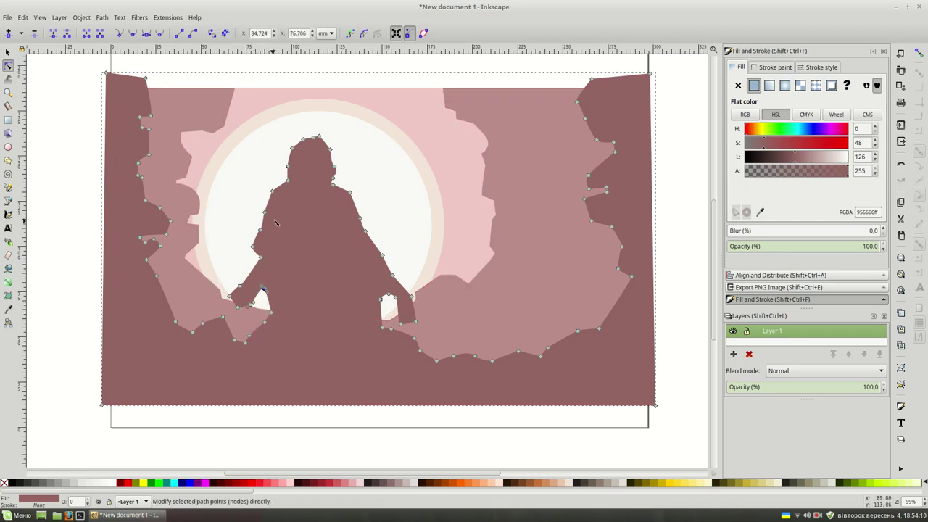
pyautogui.moveTo(252, 245); pyautogui.dragTo(262, 260)
# Step: Keep the light pink background rectangle at the bottom of the stacking order
pyautogui.press('s')
pyautogui.click(449, 145)
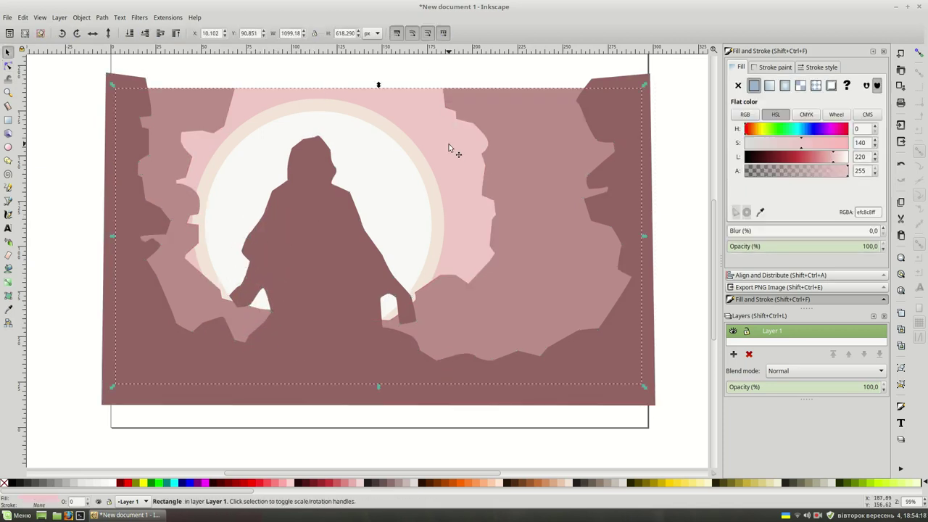
pyautogui.press('Home')
pyautogui.press('End')
pyautogui.press('Escape')
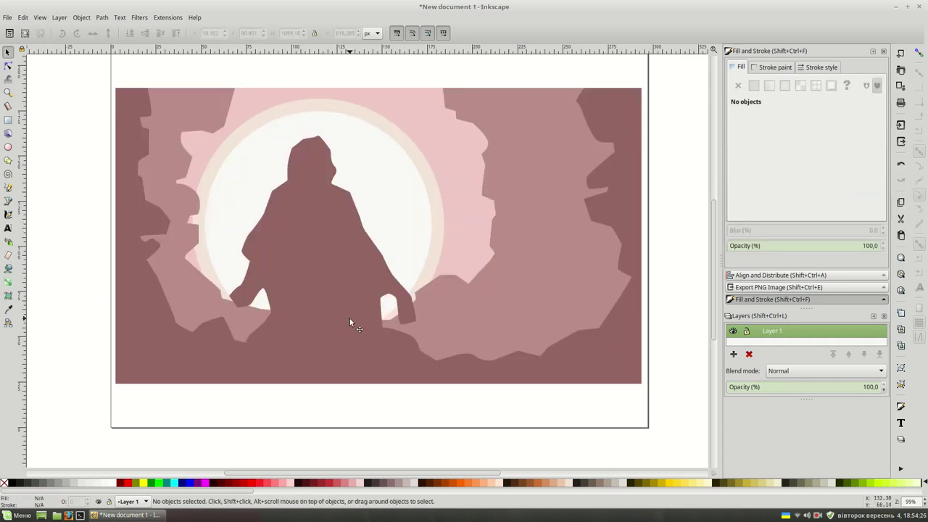
# Step: Adjust the foreground path's node to reshape the light gap by the figure's right hand
pyautogui.doubleClick(349, 322)
pyautogui.moveTo(381, 299); pyautogui.dragTo(371, 301)
pyautogui.press('s')
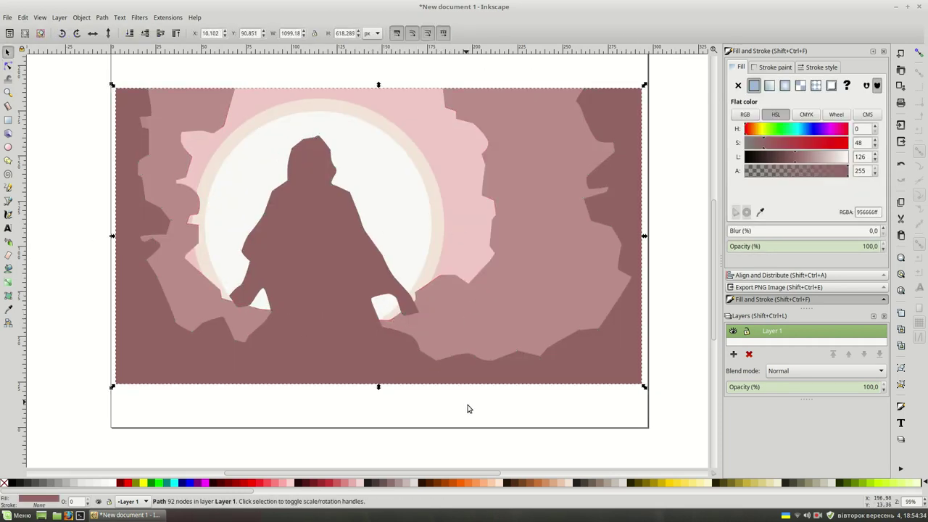
pyautogui.press('Escape')
# Step: Draw a small triangular rock facet along the top edge of the cliffs
pyautogui.press('b')
pyautogui.scroll(1, 479, 178)
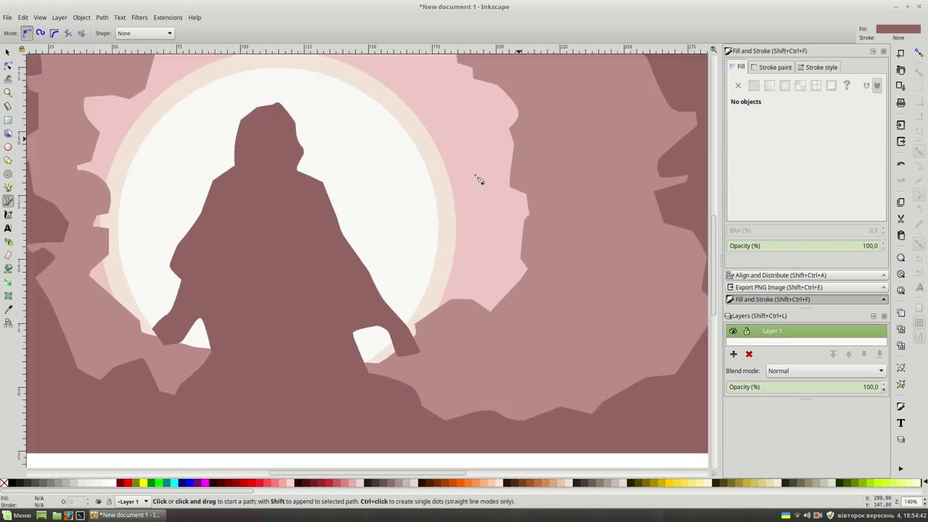
pyautogui.click(417, 69)
pyautogui.click(438, 108)
pyautogui.click(526, 67)
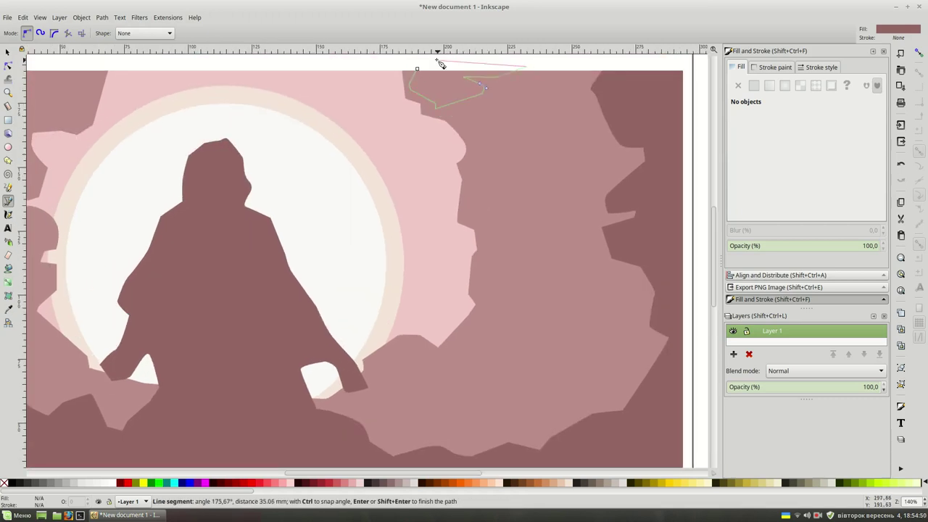
pyautogui.click(416, 69)
# Step: Raise the pink background rectangle to the top, then undo it back below the artwork
pyautogui.press('d')
pyautogui.press('s')
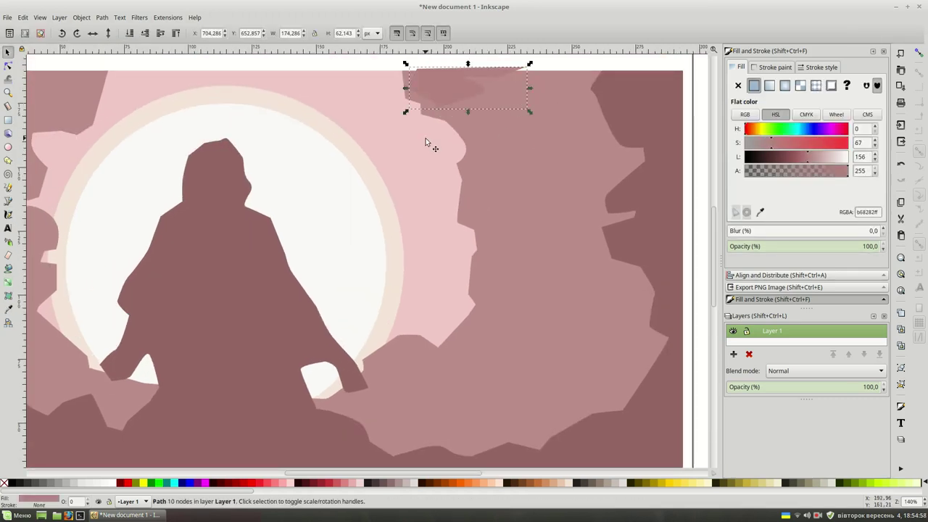
pyautogui.press('Tab')
pyautogui.press('Home')
pyautogui.hotkey('ctrl', 'z')
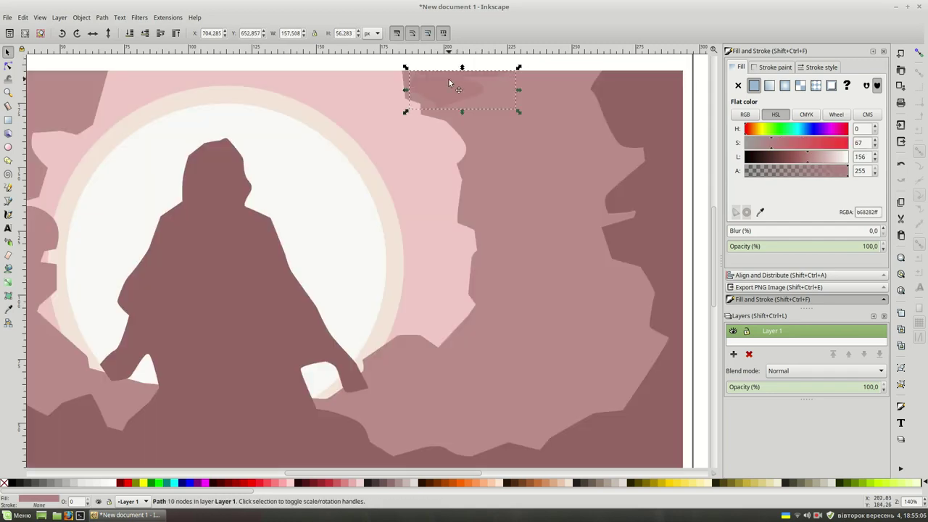
# Step: Shift the small top facet slightly left and lighten its fill
pyautogui.moveTo(449, 82); pyautogui.dragTo(435, 81)
pyautogui.moveTo(806, 156); pyautogui.dragTo(817, 157)
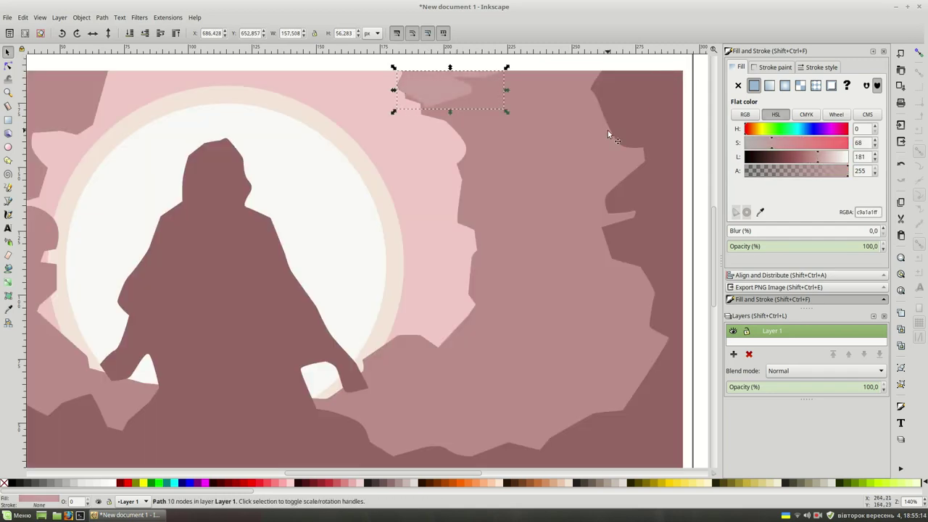
pyautogui.press('Escape')
pyautogui.click(404, 77)
pyautogui.press('Escape')
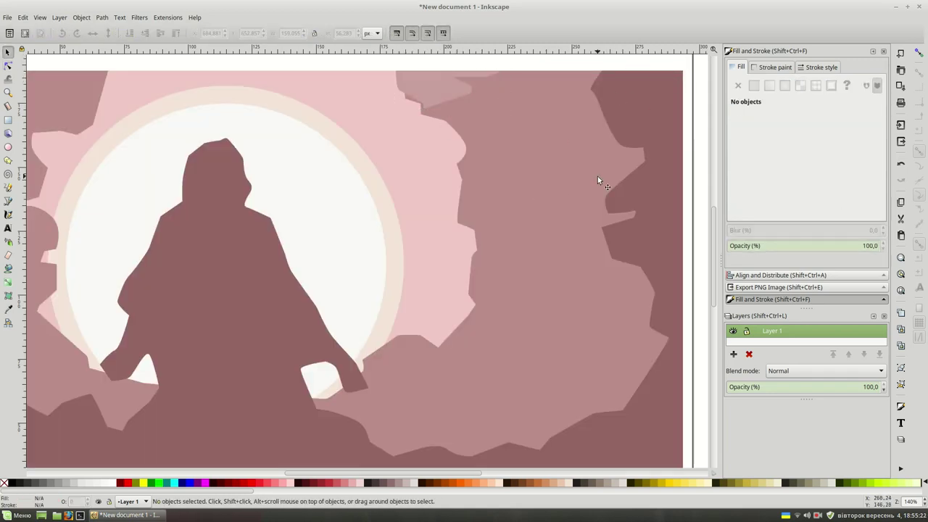
# Step: Draw two tiny light pink facets near the right cliff's top
pyautogui.press('b')
pyautogui.click(442, 117)
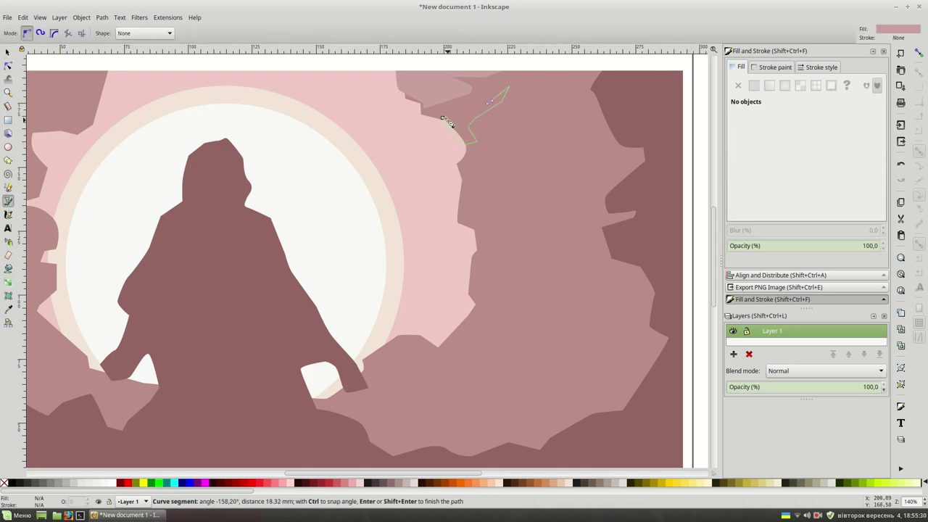
pyautogui.click(442, 118)
pyautogui.click(455, 161)
pyautogui.click(457, 160)
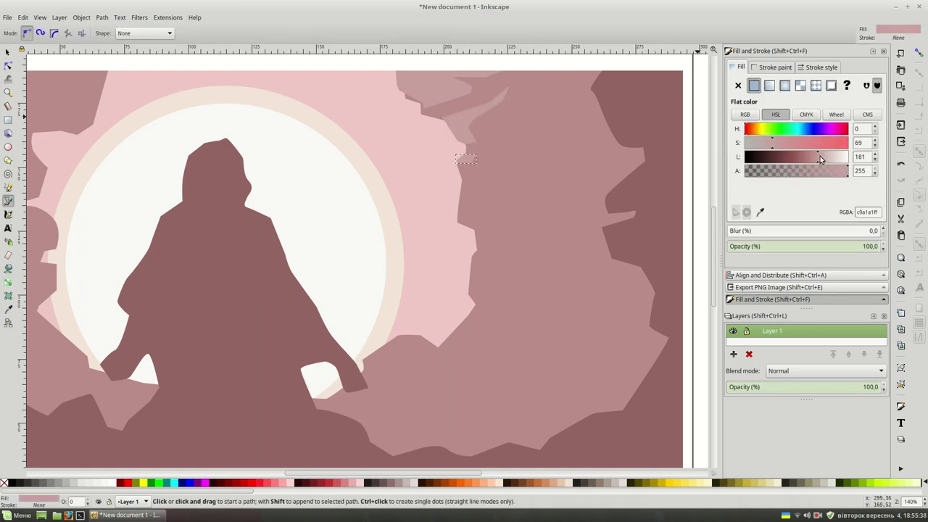
# Step: Reselect the small facet, then fit the whole page in view
pyautogui.press('space')
pyautogui.click(488, 66)
pyautogui.press('5')
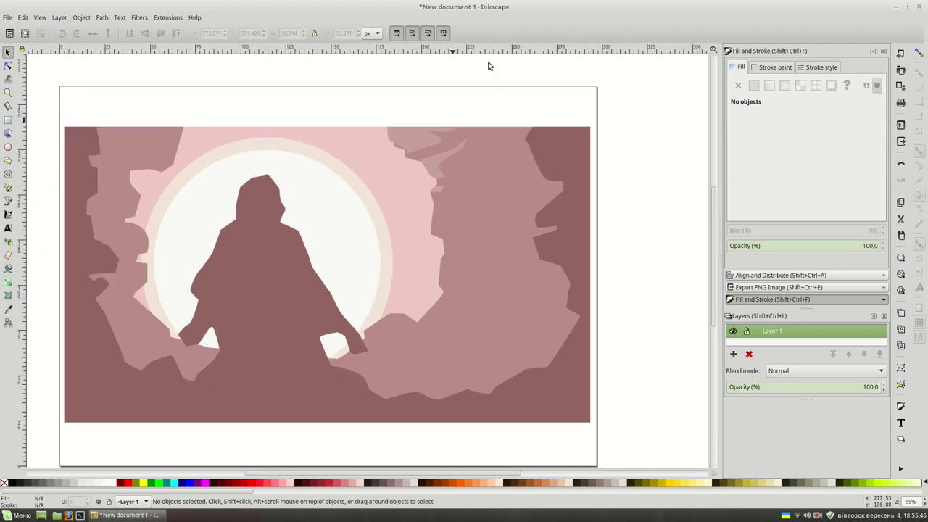
pyautogui.scroll(5, 560, 232)
pyautogui.click(471, 204)
pyautogui.scroll(-3, 496, 124)
pyautogui.press('Escape')
pyautogui.press('5')
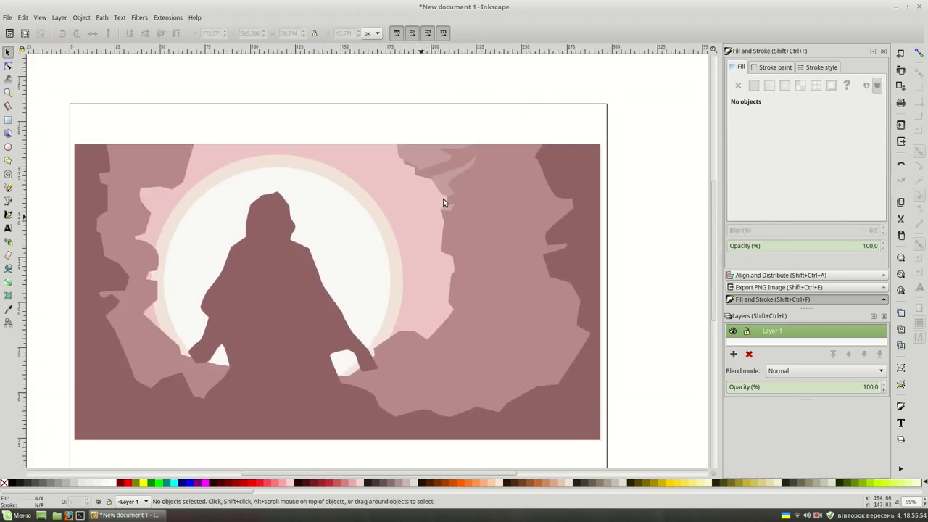
# Step: Draw a new filled facet on the right cliff and check its colour
pyautogui.press('b')
pyautogui.click(458, 229)
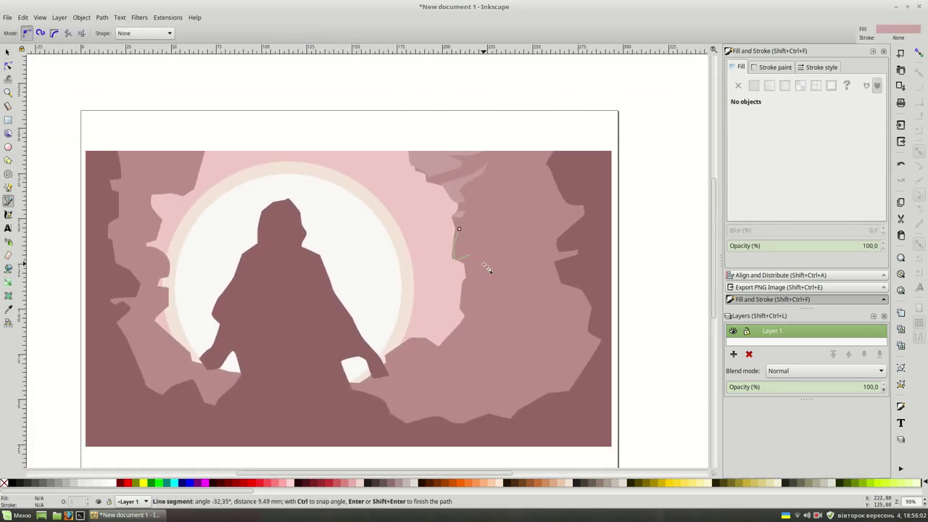
pyautogui.click(561, 209)
pyautogui.press('Return')
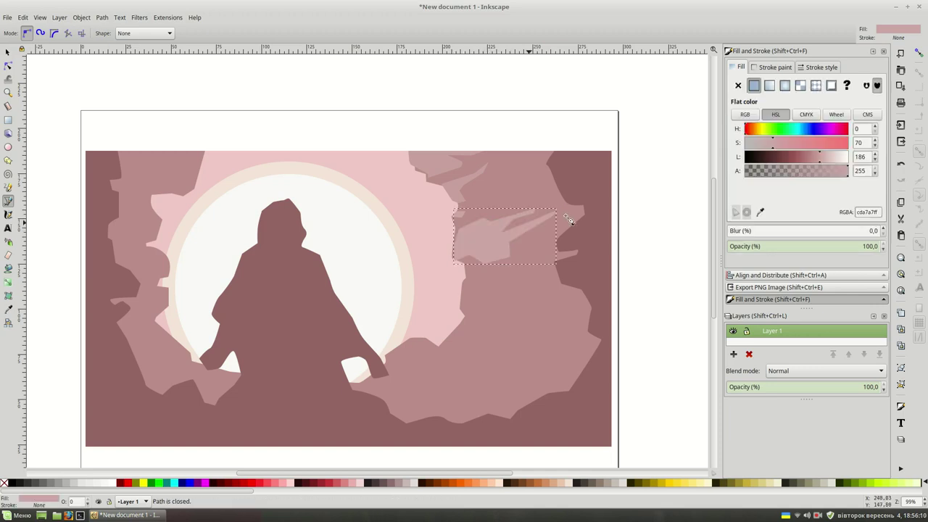
pyautogui.press('s')
pyautogui.press('Escape')
pyautogui.click(495, 259)
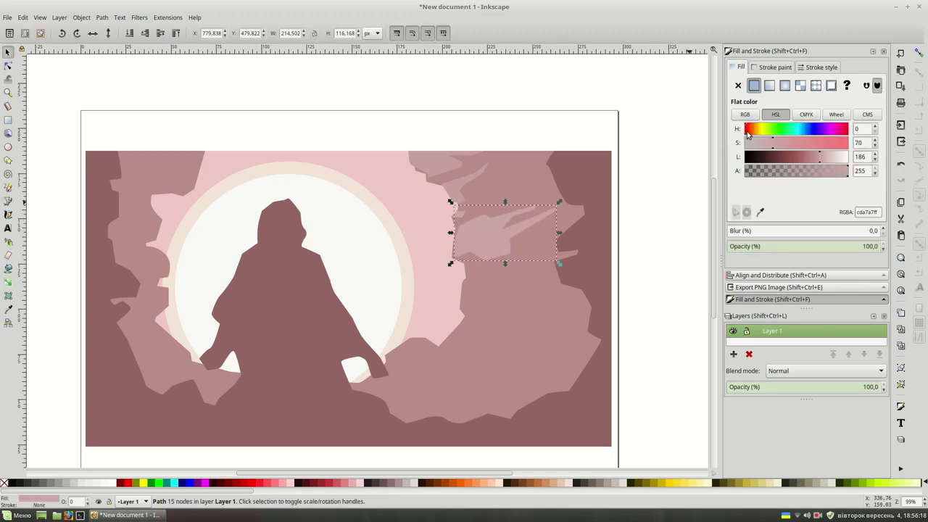
pyautogui.click(658, 225)
# Step: Draw another right-cliff facet and enlarge it toward the upper right
pyautogui.press('b')
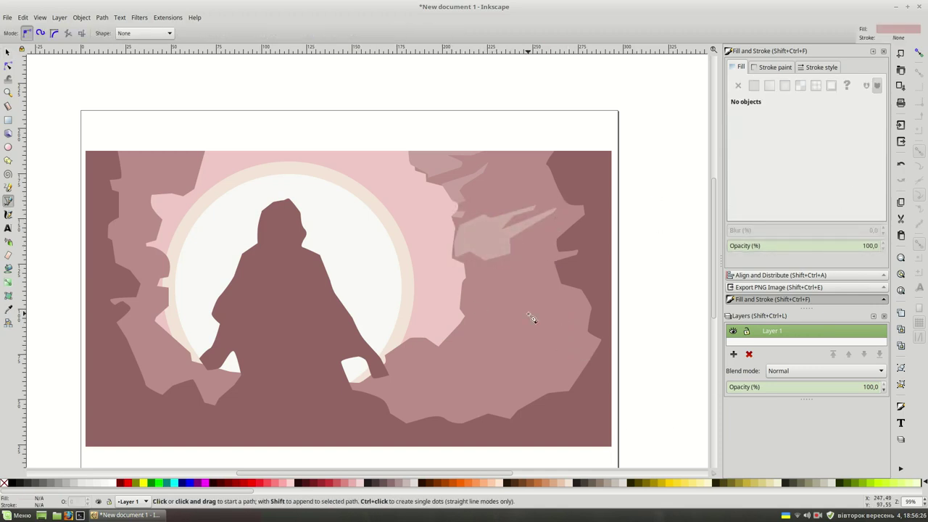
pyautogui.click(472, 275)
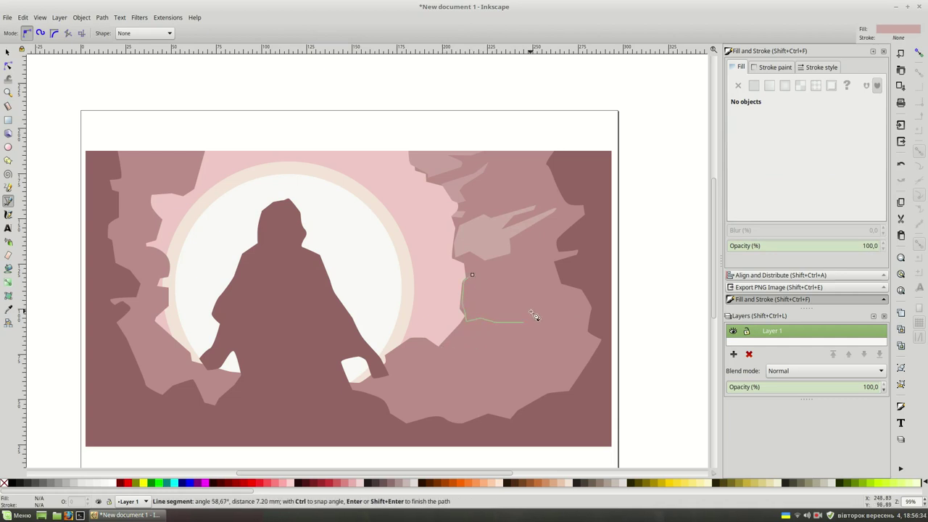
pyautogui.press('Return')
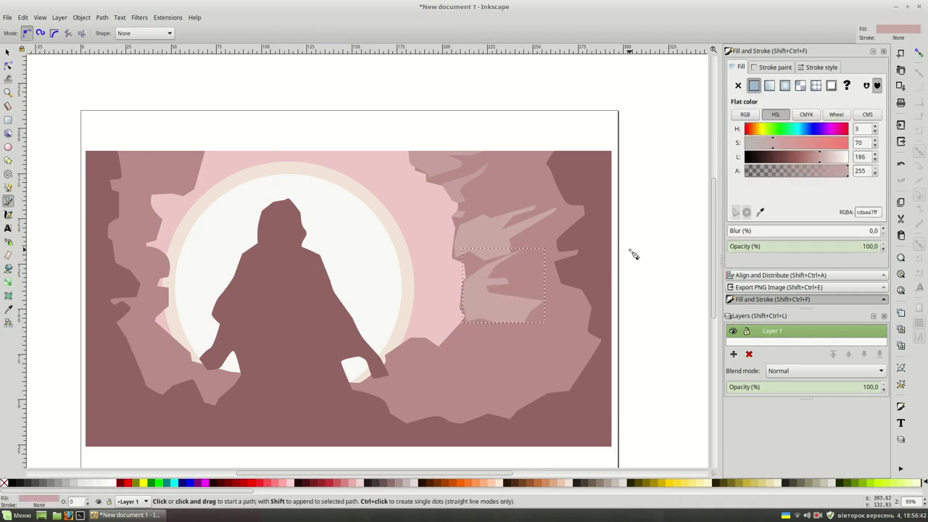
pyautogui.press('s')
pyautogui.press('Escape')
pyautogui.click(511, 256)
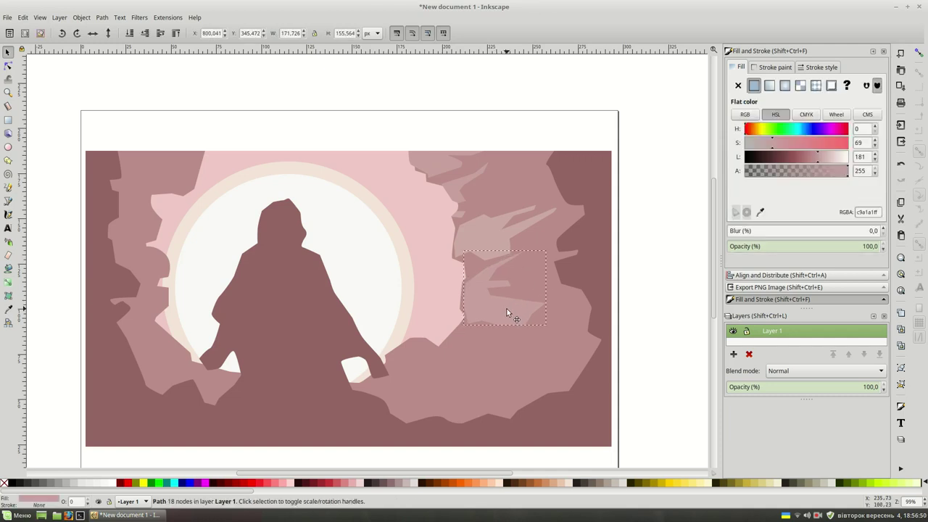
pyautogui.click(648, 353)
pyautogui.click(529, 275)
pyautogui.moveTo(549, 246); pyautogui.dragTo(607, 203)
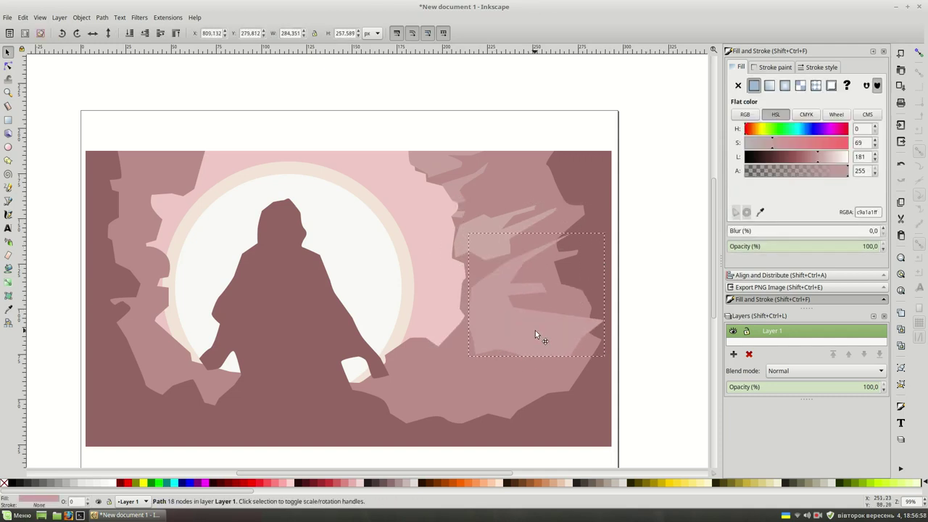
pyautogui.click(673, 152)
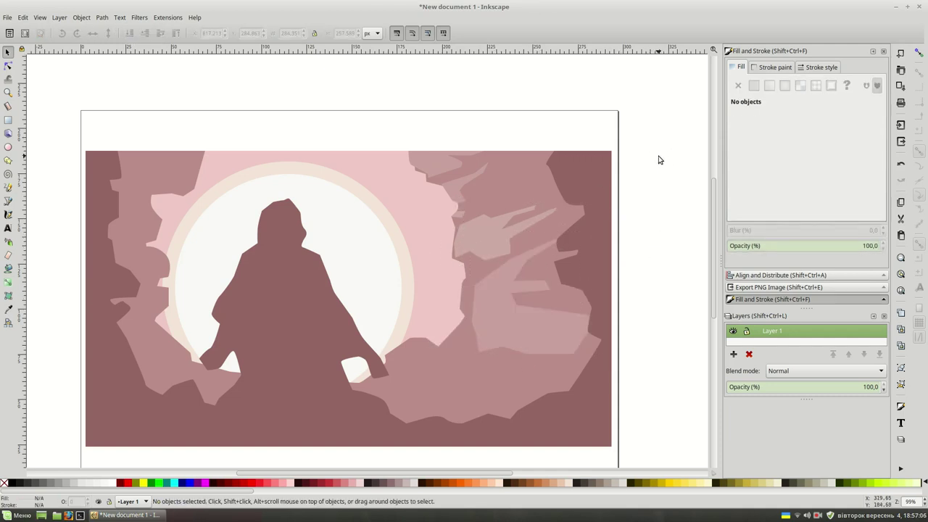
# Step: Darken the fill of the dark foreground path
pyautogui.click(510, 384)
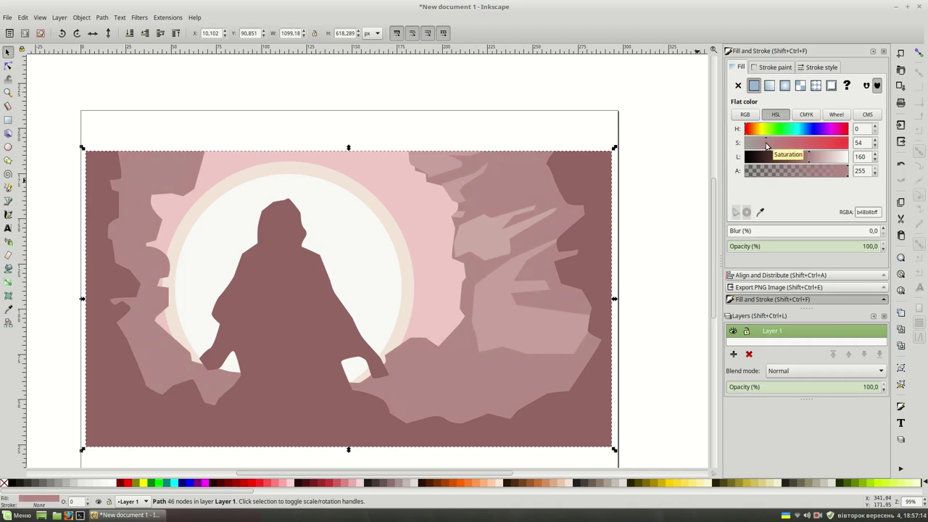
pyautogui.click(627, 383)
pyautogui.click(791, 158)
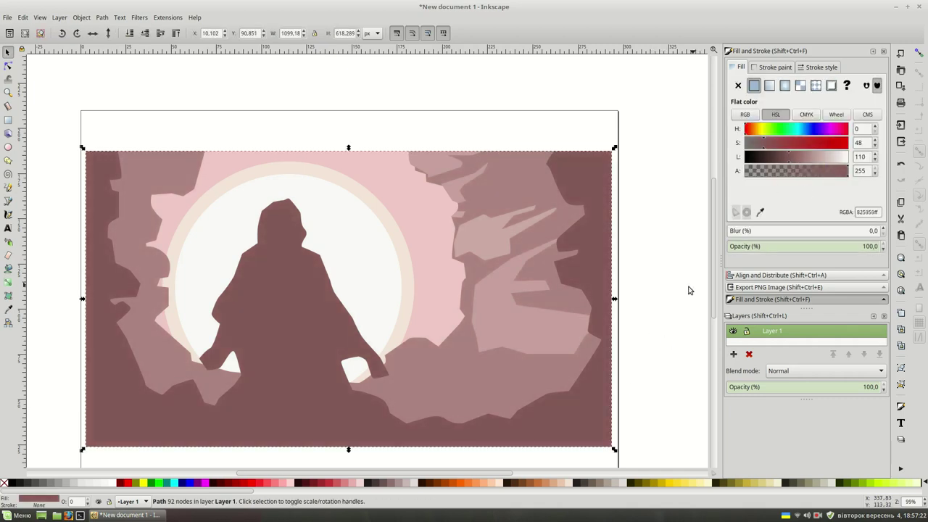
pyautogui.click(689, 289)
pyautogui.click(470, 333)
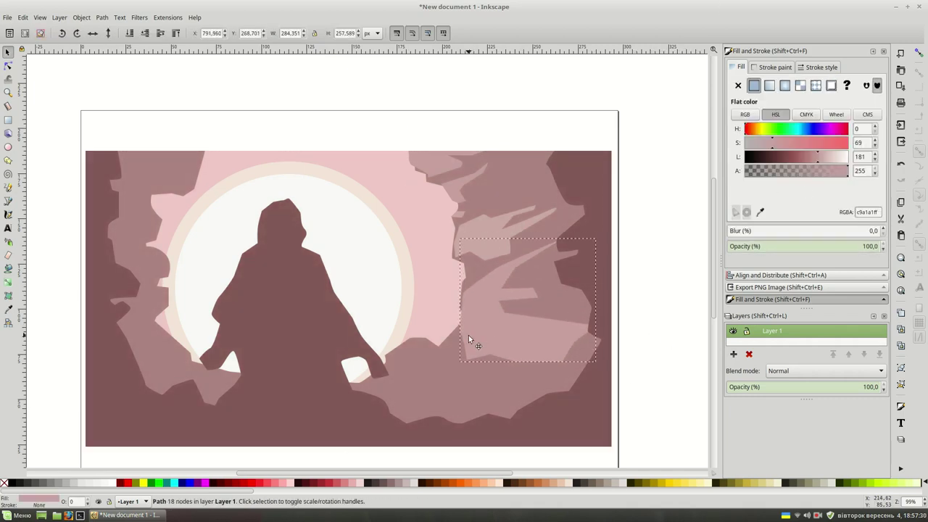
pyautogui.click(631, 307)
# Step: Draw a small light ridge facet beside the figure's right hand, sampling a lighter cliff pink
pyautogui.press('b')
pyautogui.click(394, 352)
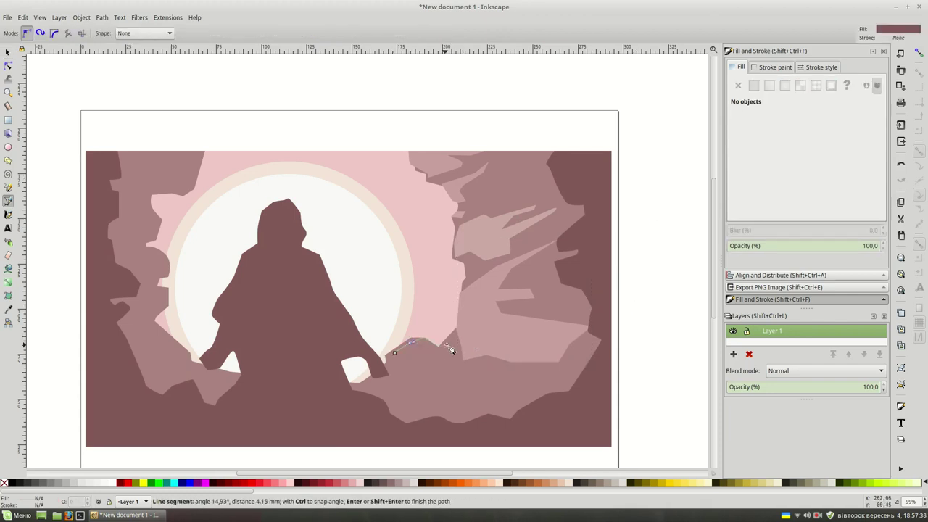
pyautogui.click(456, 355)
pyautogui.click(398, 370)
pyautogui.click(394, 352)
pyautogui.press('d')
pyautogui.click(529, 239)
pyautogui.press('b')
pyautogui.press('Escape')
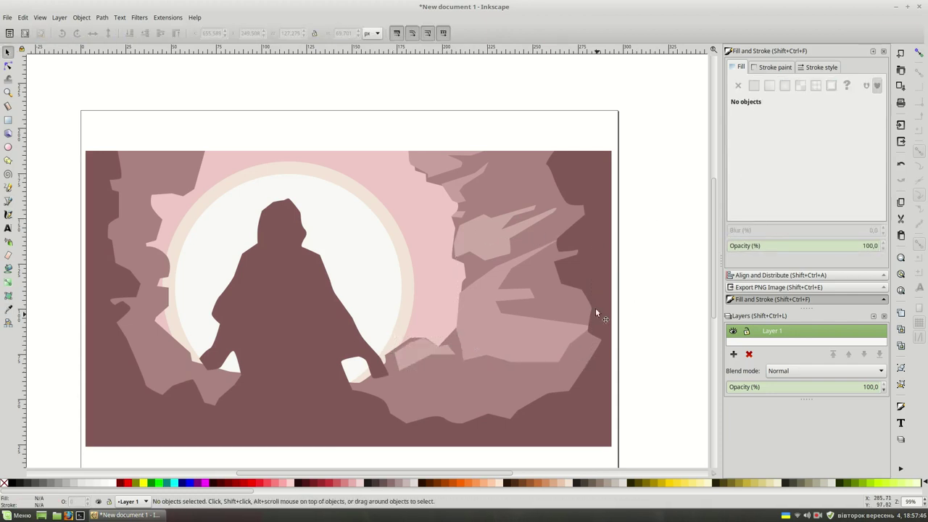
# Step: Draw a large multi-corner ground shape across the lower foreground rocks
pyautogui.click(348, 407)
pyautogui.click(398, 379)
pyautogui.click(453, 353)
pyautogui.click(482, 357)
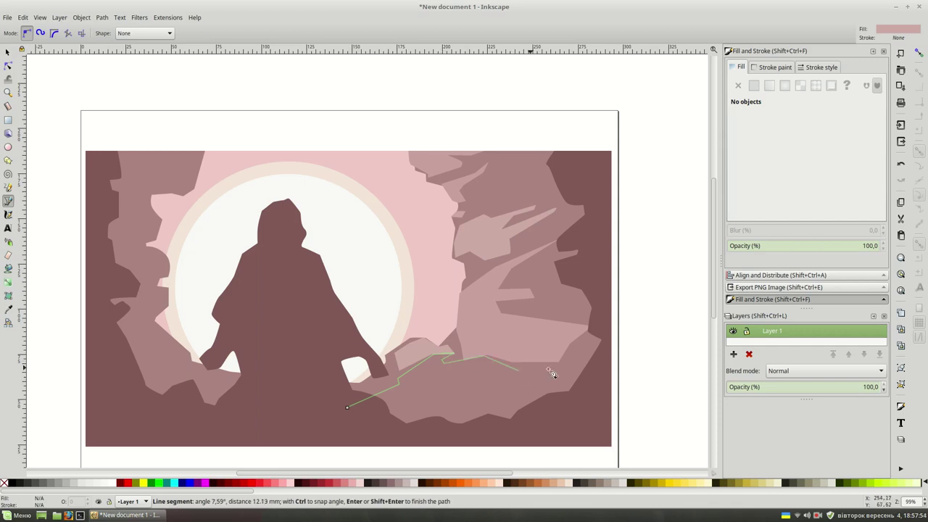
pyautogui.click(565, 366)
pyautogui.click(420, 389)
pyautogui.click(558, 397)
pyautogui.click(523, 433)
pyautogui.click(344, 434)
pyautogui.click(347, 407)
# Step: Fill the ground shape with a sampled muted pink and lower it beneath the other rocks
pyautogui.press('d')
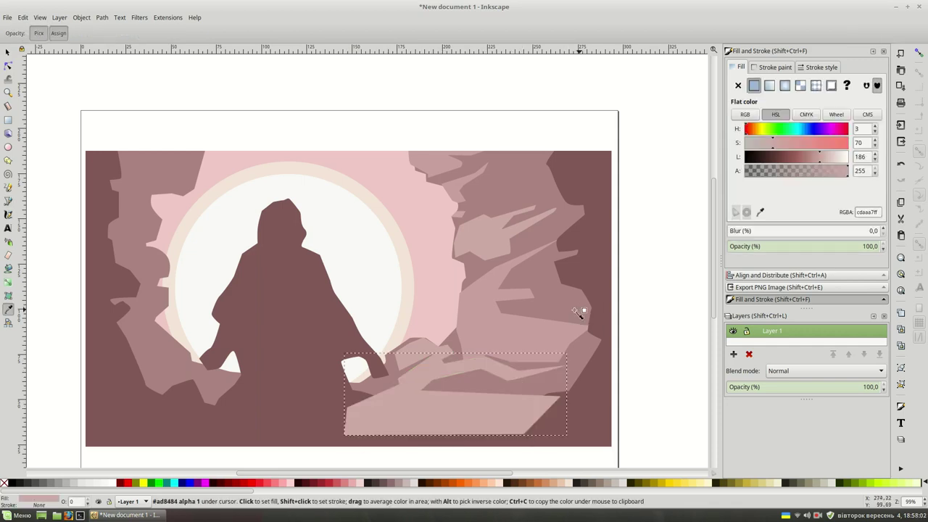
pyautogui.click(585, 311)
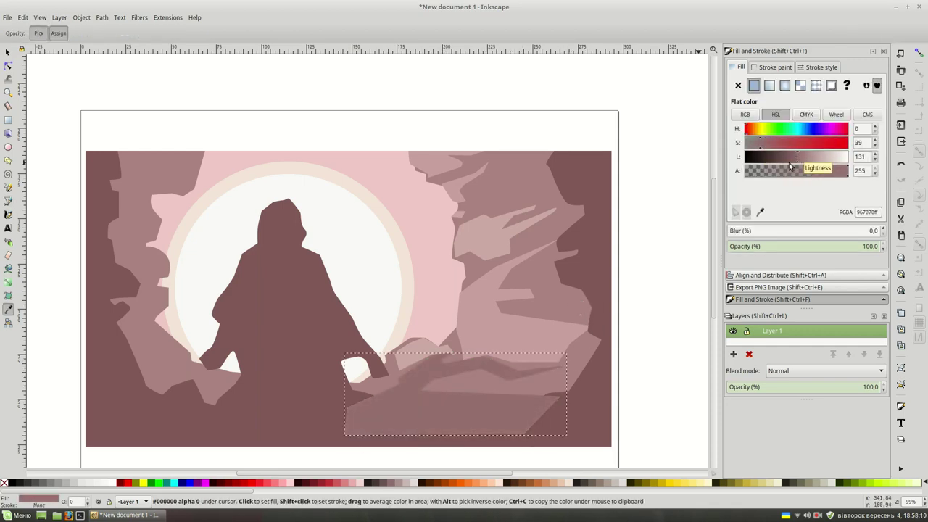
pyautogui.press('s')
pyautogui.click(145, 33)
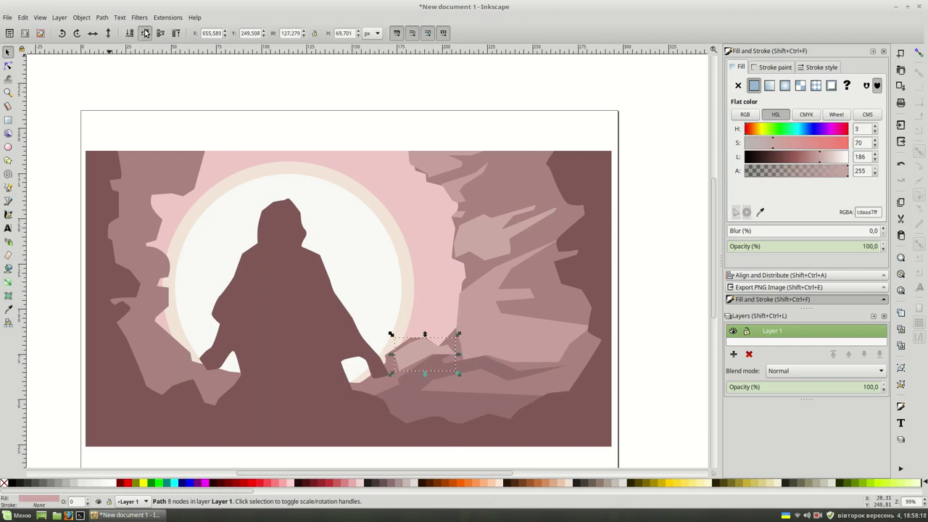
pyautogui.press('Escape')
pyautogui.press('b')
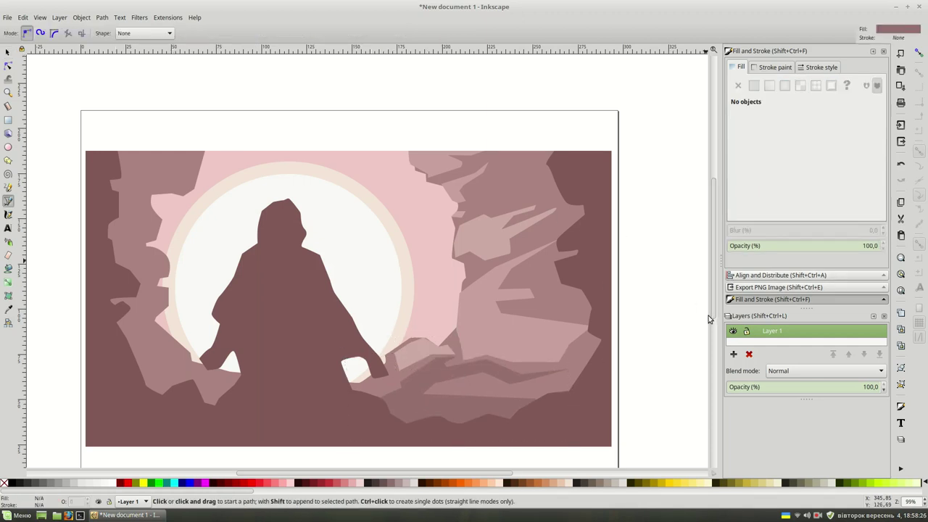
pyautogui.keyDown('ctrl'); pyautogui.scroll(1, 464, 270); pyautogui.keyUp('ctrl')
# Step: Draw dark shadow facets on the upper right cliff
pyautogui.click(473, 268)
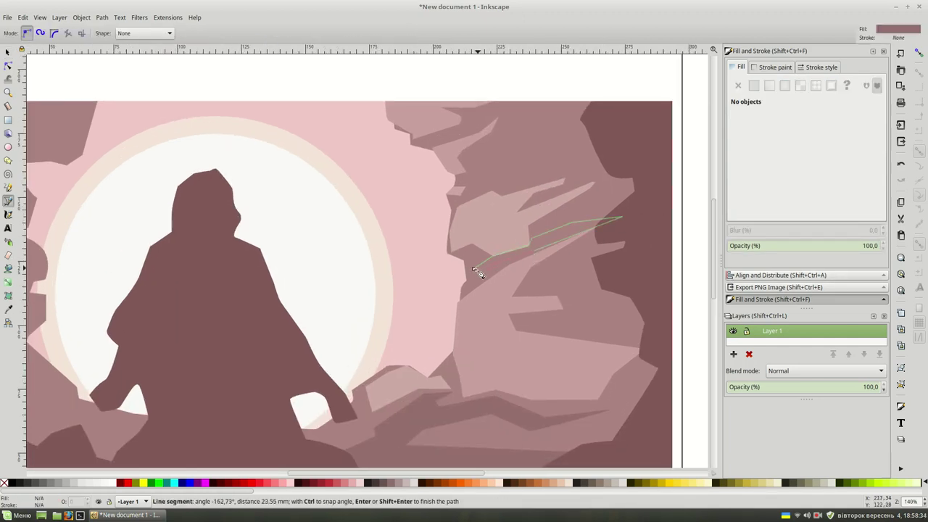
pyautogui.click(474, 269)
pyautogui.click(480, 187)
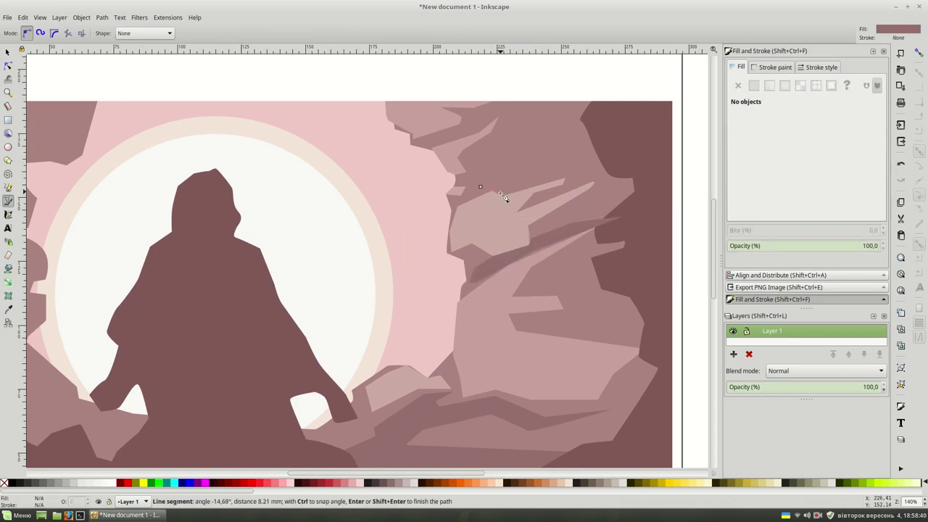
pyautogui.click(564, 190)
pyautogui.click(628, 171)
pyautogui.click(596, 132)
# Step: Add a facet near the cliff top and check the dark background shape's colour
pyautogui.click(480, 187)
pyautogui.click(508, 107)
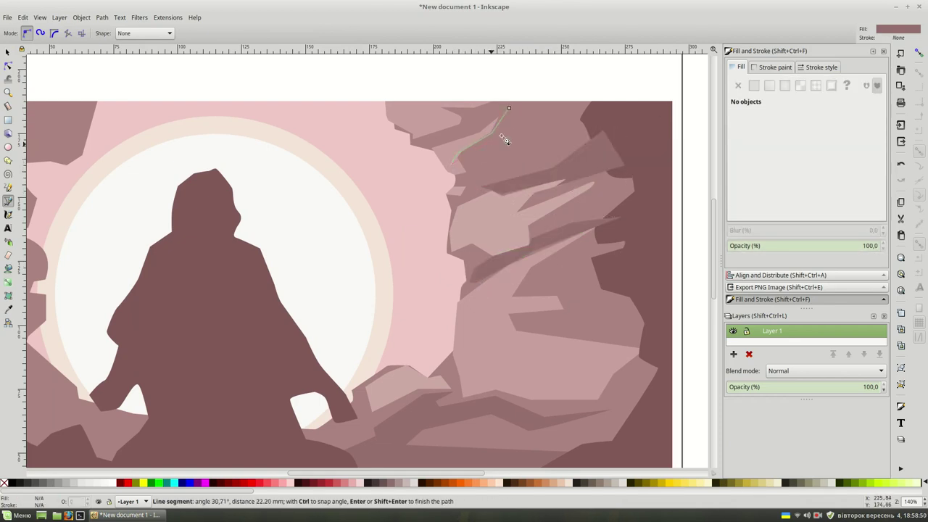
pyautogui.click(508, 107)
pyautogui.press('s')
pyautogui.click(589, 127)
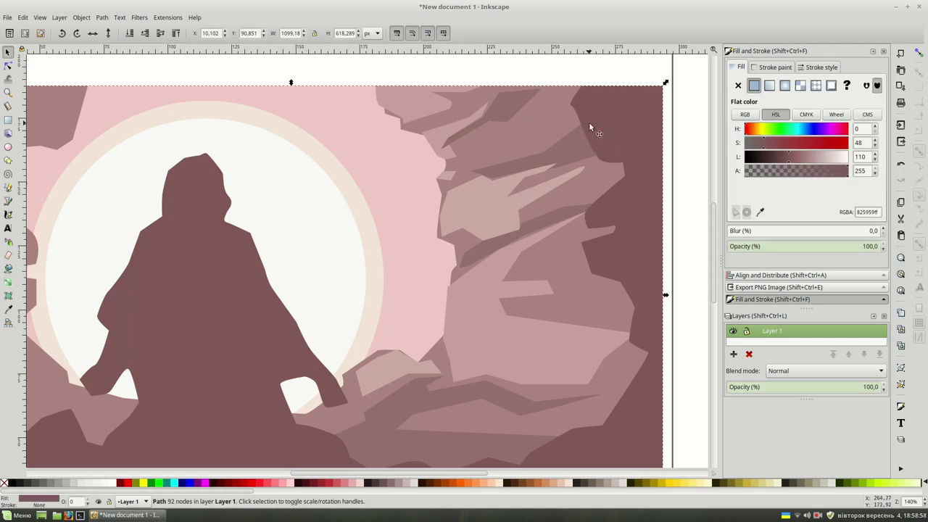
pyautogui.press('Escape')
# Step: Draw a four-corner shadow facet across the middle of the right cliff
pyautogui.press('b')
pyautogui.click(474, 310)
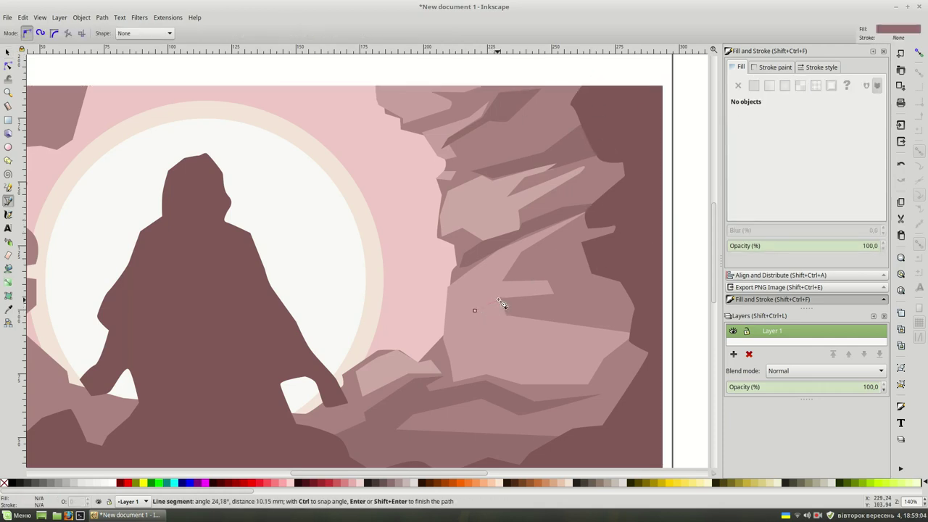
pyautogui.click(621, 277)
pyautogui.click(639, 291)
pyautogui.click(587, 297)
pyautogui.click(474, 310)
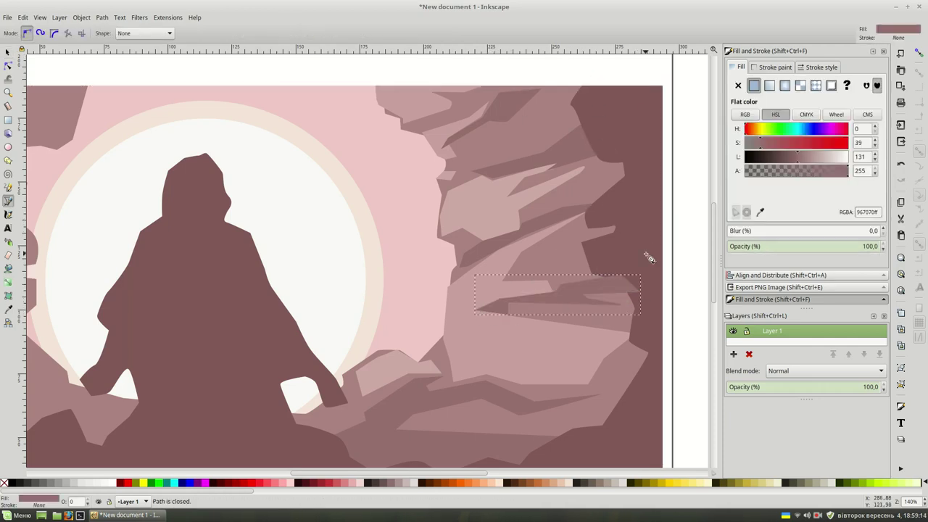
pyautogui.press('s')
pyautogui.press('Escape')
pyautogui.scroll(-1, 449, 259)
pyautogui.scroll(1, 450, 259)
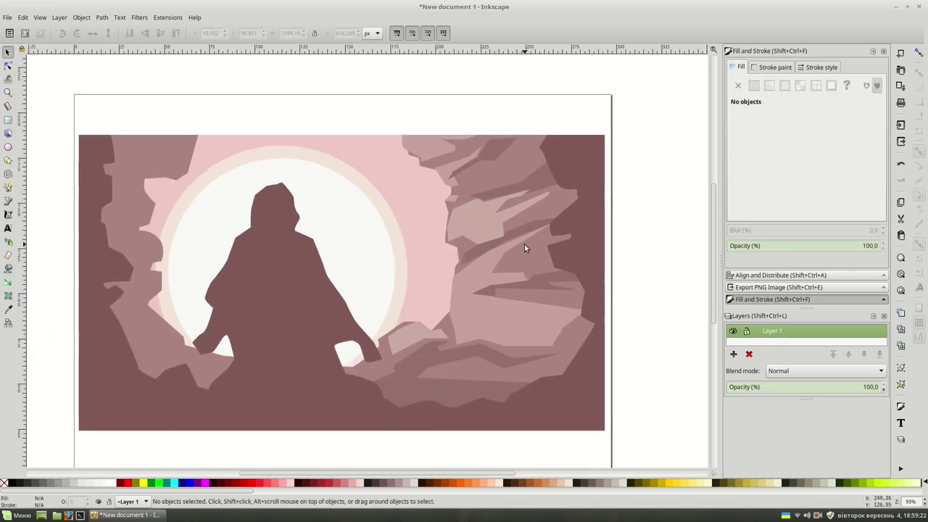
# Step: Add a small pale highlight on the right cliff edge, coloured with the Dropper
pyautogui.press('b')
pyautogui.click(468, 206)
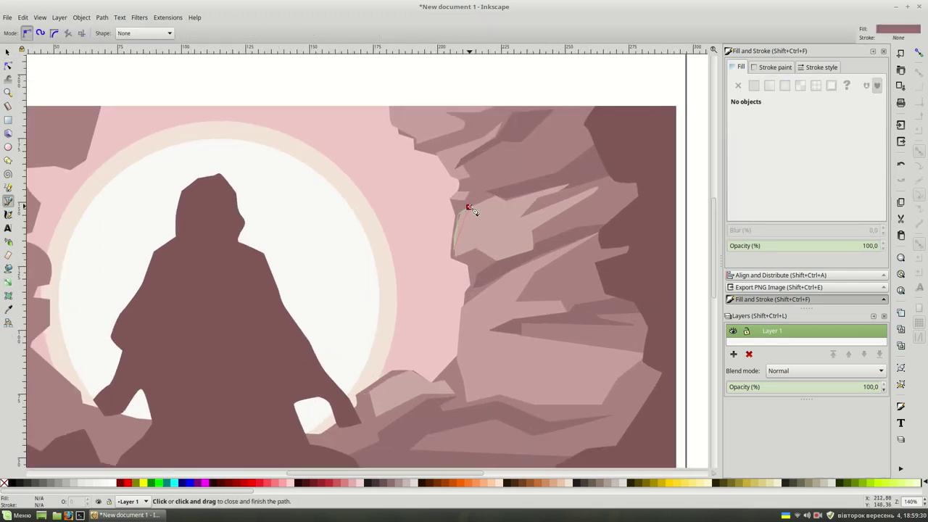
pyautogui.click(470, 208)
pyautogui.press('d')
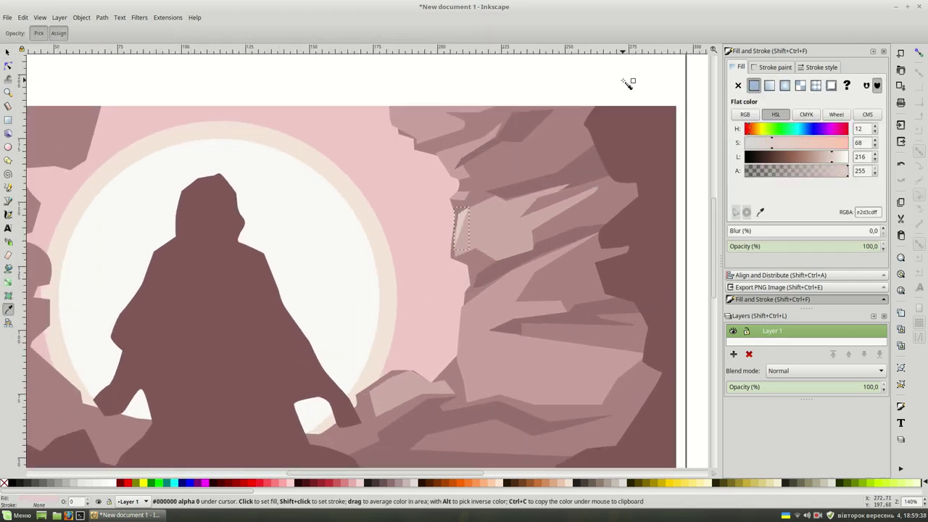
pyautogui.press('Escape')
# Step: Draw thin pale highlight streaks lower down the rock edge and near the cliff top
pyautogui.press('b')
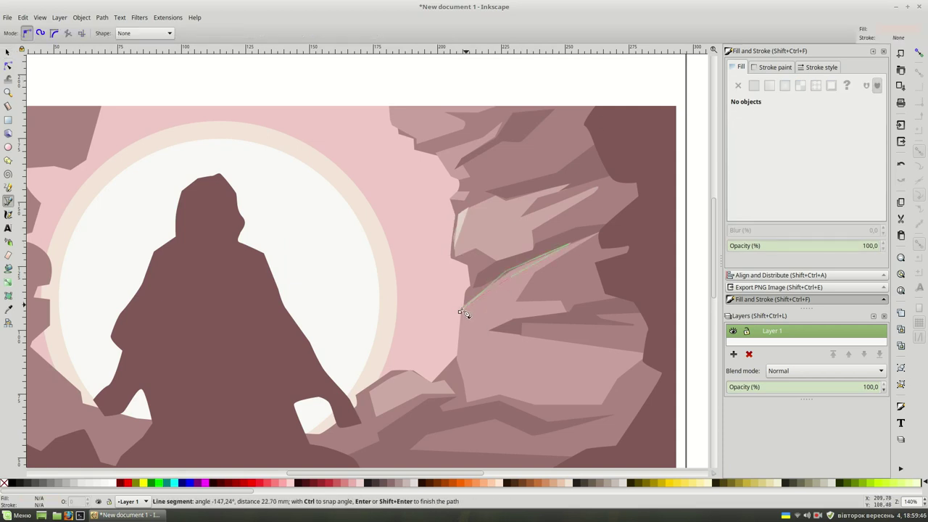
pyautogui.doubleClick(464, 311)
pyautogui.click(462, 342)
pyautogui.click(461, 342)
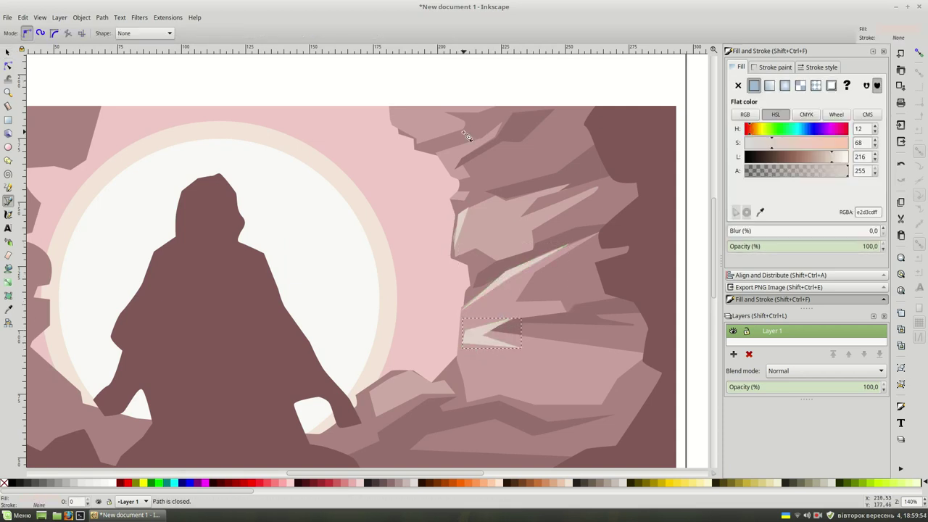
pyautogui.press('Escape')
pyautogui.click(415, 138)
pyautogui.click(419, 150)
pyautogui.click(414, 137)
pyautogui.click(449, 167)
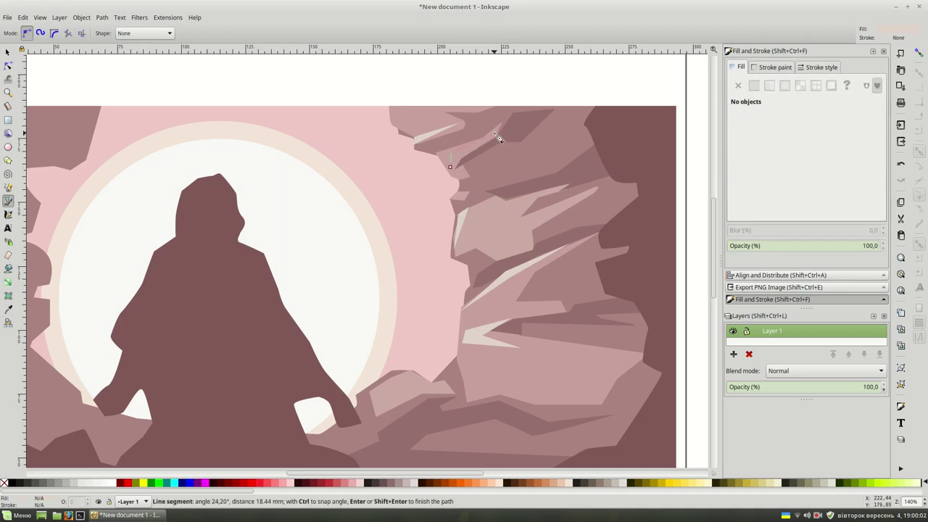
pyautogui.click(449, 167)
# Step: Add a small highlight near the figure's left hand, then zoom out to the whole page
pyautogui.moveTo(494, 147); pyautogui.dragTo(515, 119)
pyautogui.click(424, 348)
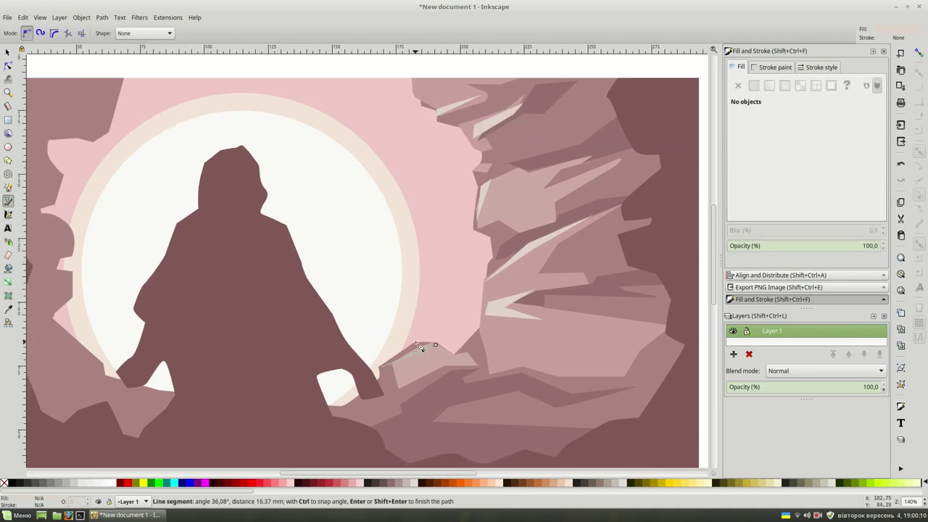
pyautogui.click(383, 351)
pyautogui.click(357, 392)
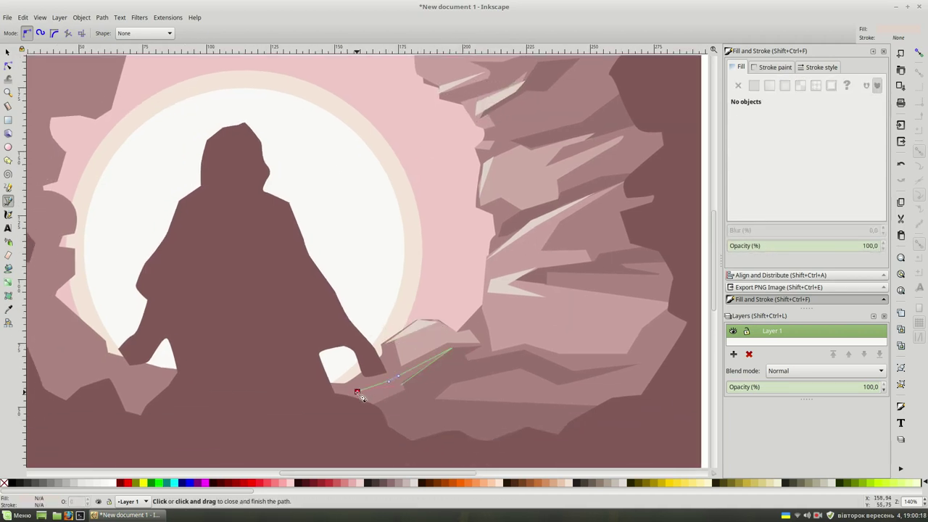
pyautogui.press('Escape')
pyautogui.press('-')
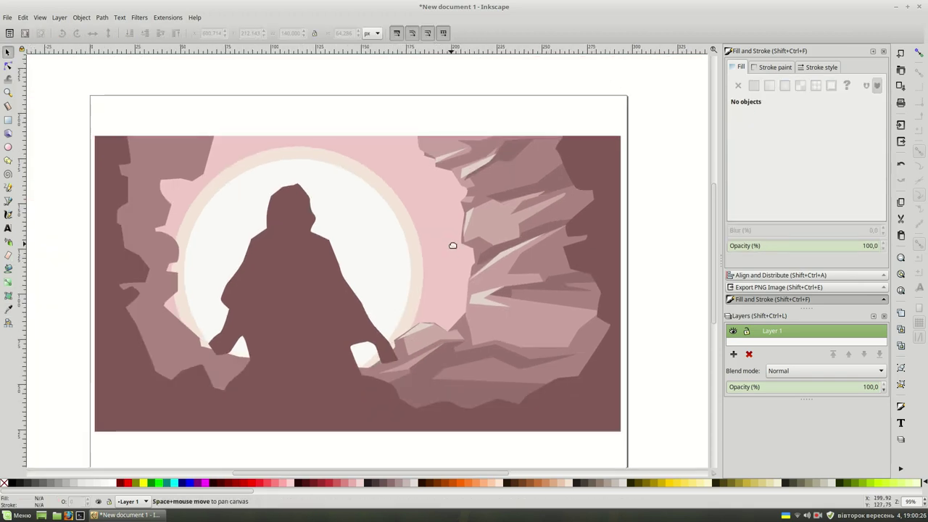
# Step: Recentre and zoom in on the left cliff, discarding an unwanted top-left outline
pyautogui.moveTo(453, 245); pyautogui.dragTo(486, 238)
pyautogui.press('b')
pyautogui.press('+')
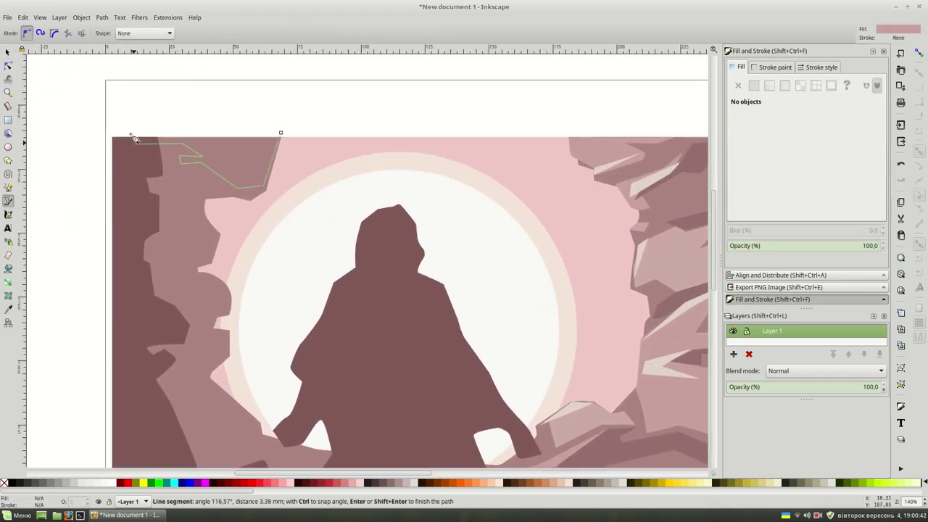
pyautogui.press('Return')
pyautogui.press('s')
pyautogui.press('End')
pyautogui.press('Escape')
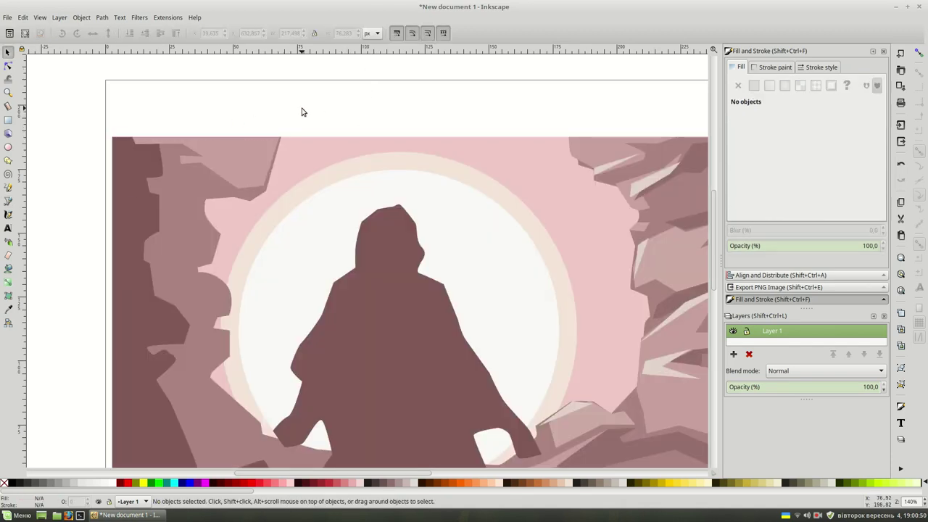
pyautogui.press('b')
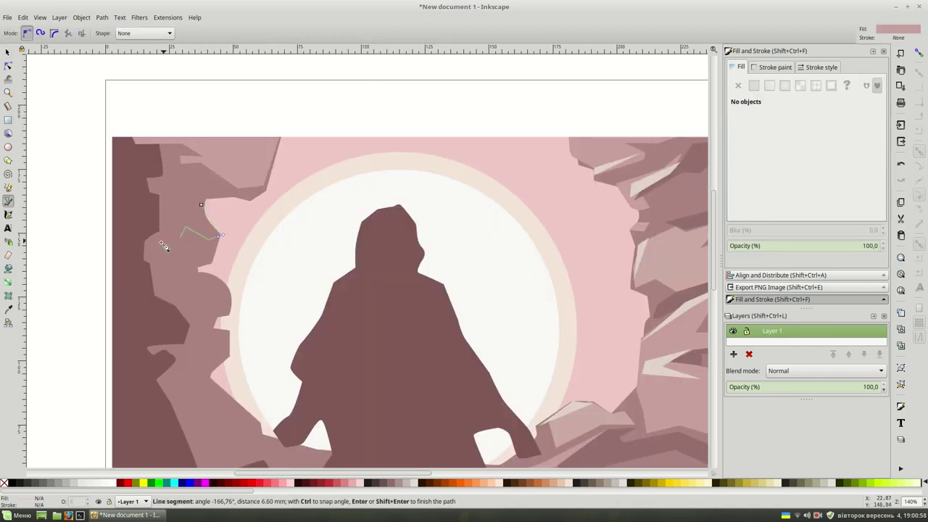
pyautogui.press('Return')
pyautogui.scroll(-2, 174, 210)
# Step: Draw three facet polygons on the left cliff: upper, lower, and near the figure's elbow
pyautogui.click(161, 204)
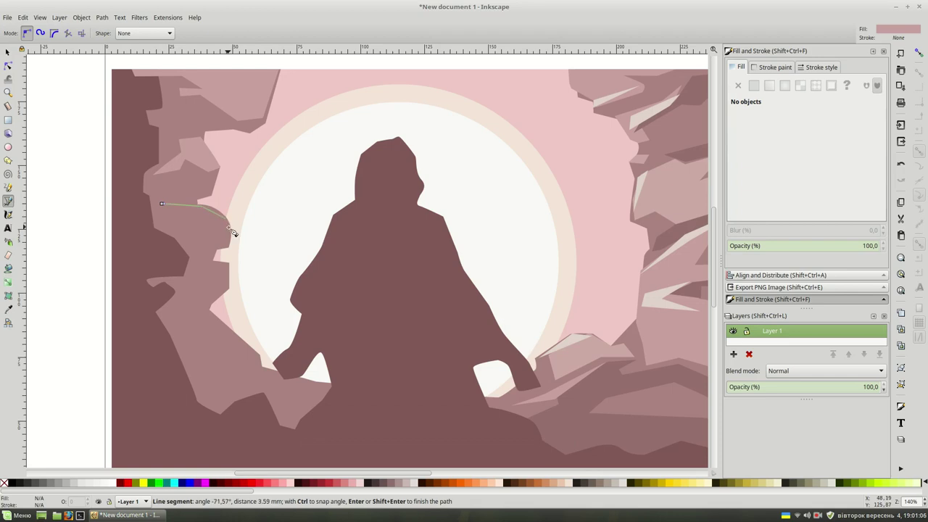
pyautogui.click(125, 219)
pyautogui.click(162, 203)
pyautogui.click(171, 274)
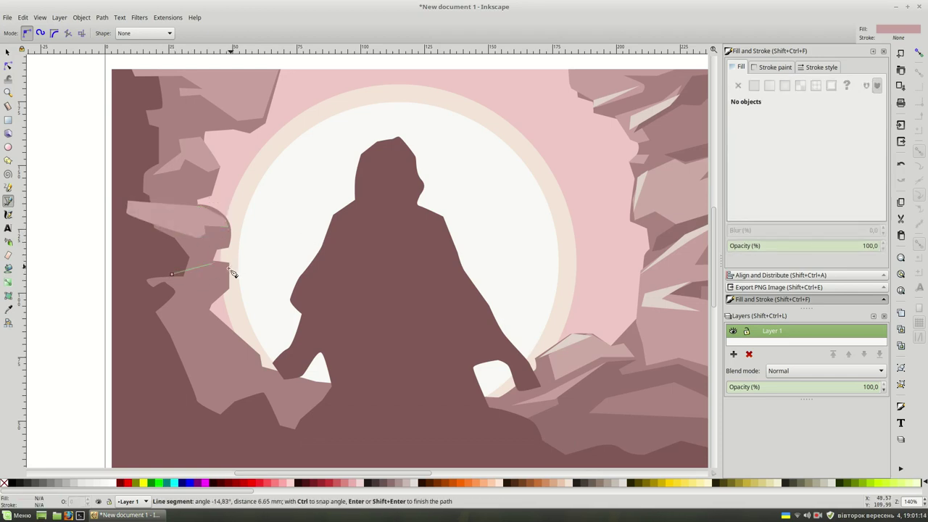
pyautogui.click(193, 297)
pyautogui.click(171, 274)
pyautogui.click(174, 327)
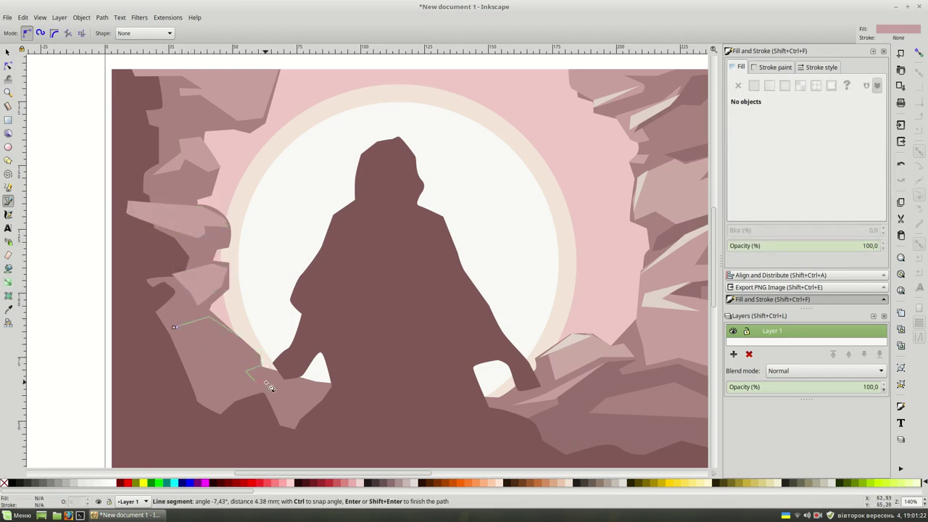
pyautogui.click(174, 327)
# Step: Draw a small facet on the left cliff and colour it with the Dropper
pyautogui.press('s')
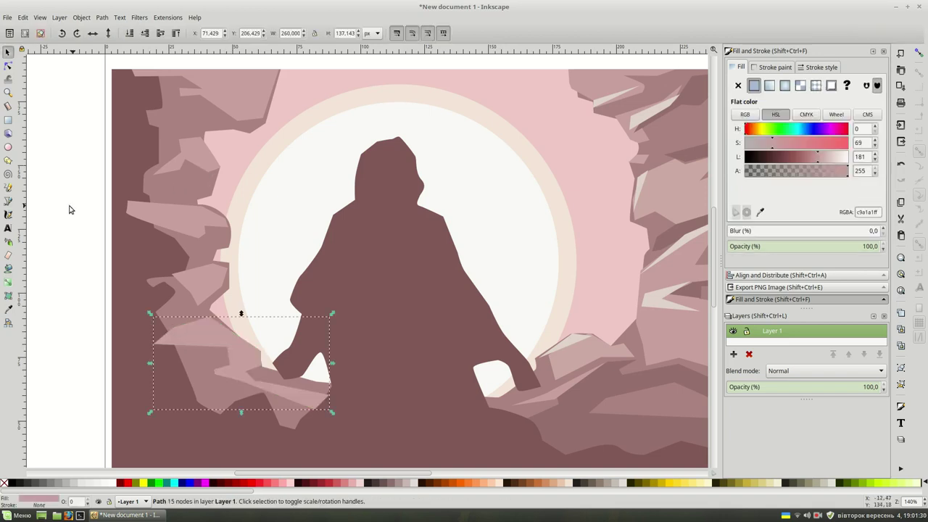
pyautogui.press('Escape')
pyautogui.hscroll(2, 301, 210)
pyautogui.press('b')
pyautogui.scroll(-1, 217, 253)
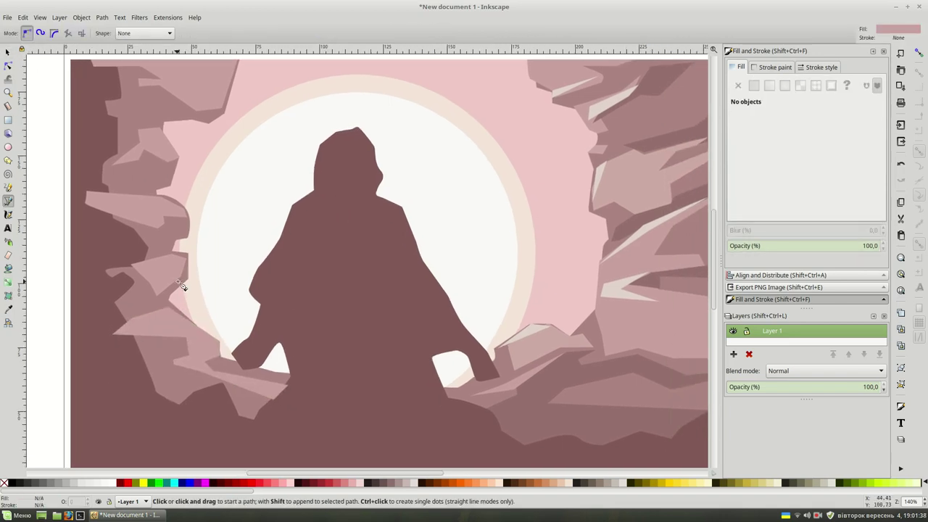
pyautogui.click(178, 282)
pyautogui.click(124, 297)
pyautogui.click(178, 282)
pyautogui.press('d')
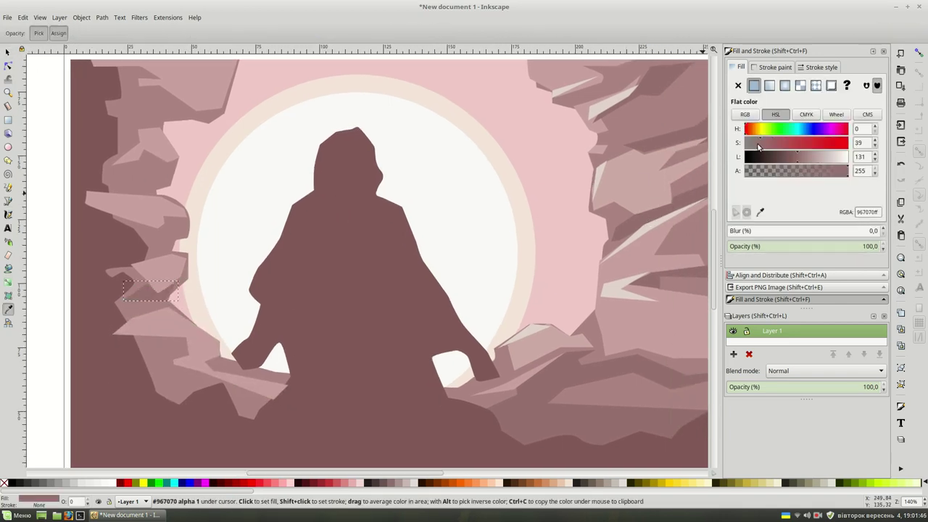
pyautogui.click(435, 269)
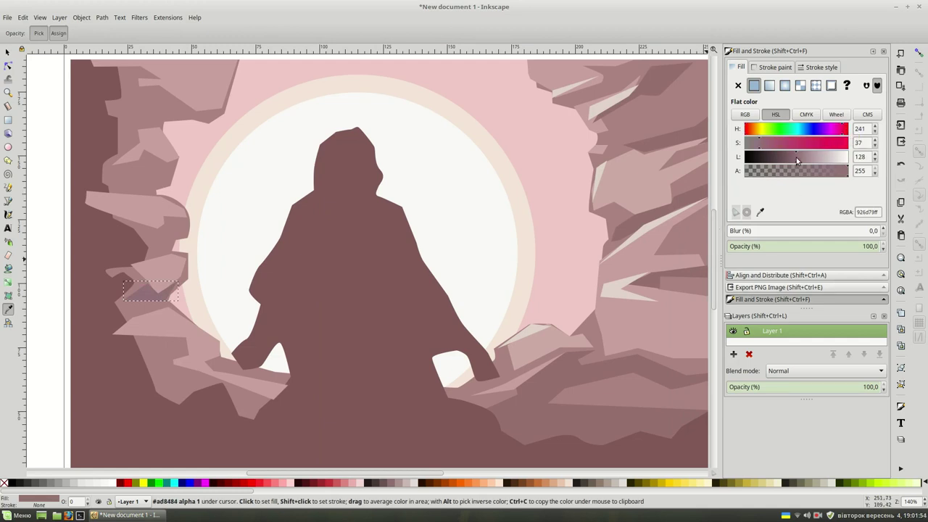
# Step: Select every shape sharing the chosen rock facet's fill colour, then check the dark background shape
pyautogui.press('s')
pyautogui.press('Escape')
pyautogui.moveTo(441, 256); pyautogui.dragTo(439, 273)
pyautogui.rightClick(611, 129)
pyautogui.moveTo(640, 269)
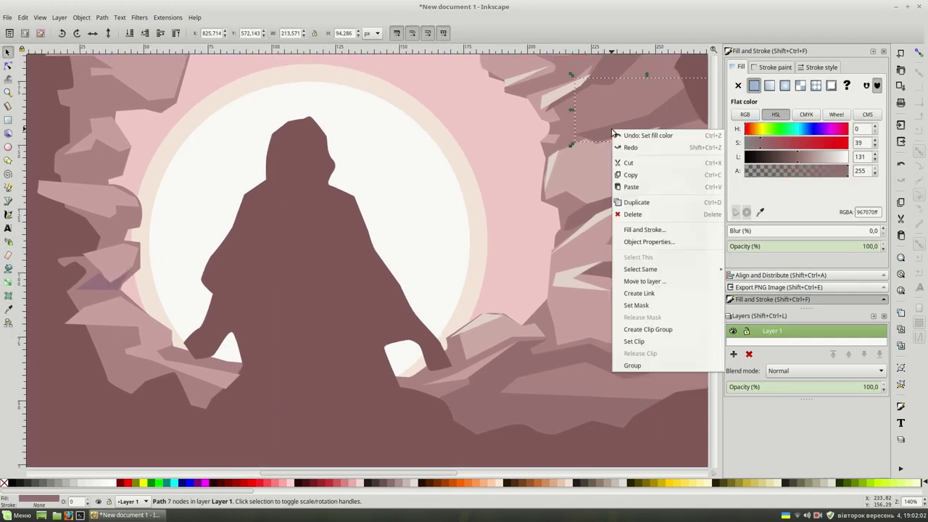
pyautogui.click(746, 283)
pyautogui.press('d')
pyautogui.press('s')
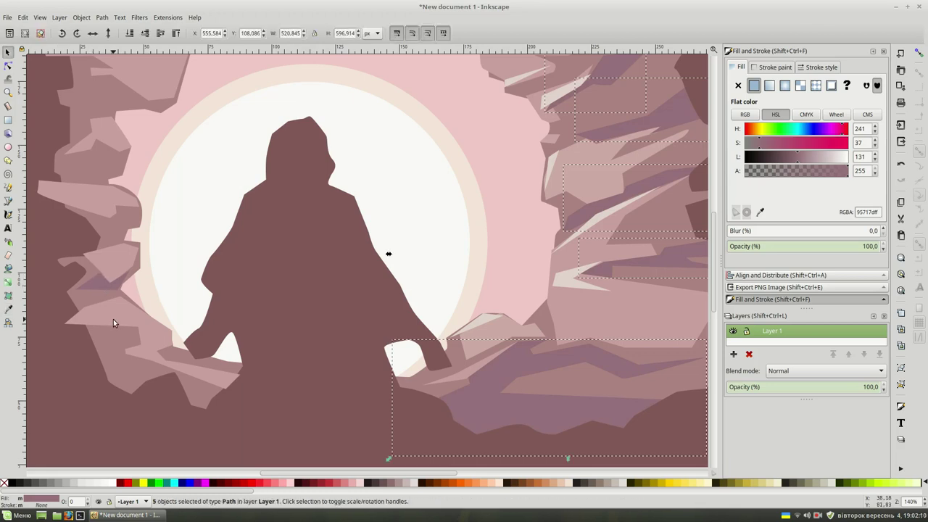
pyautogui.press('5')
pyautogui.click(794, 156)
pyautogui.click(690, 158)
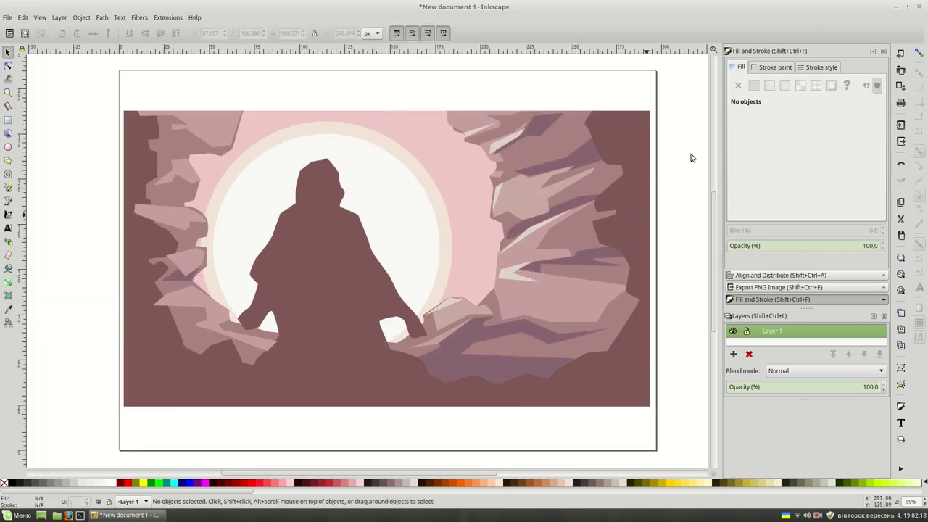
pyautogui.click(642, 216)
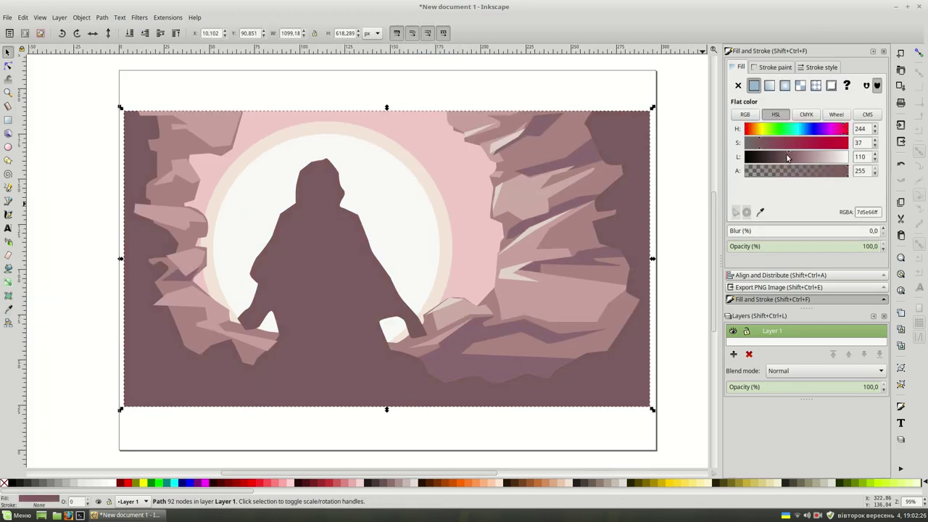
pyautogui.press('Escape')
# Step: Add a new rock facet and colour it from the nearby rock
pyautogui.scroll(1, 343, 283)
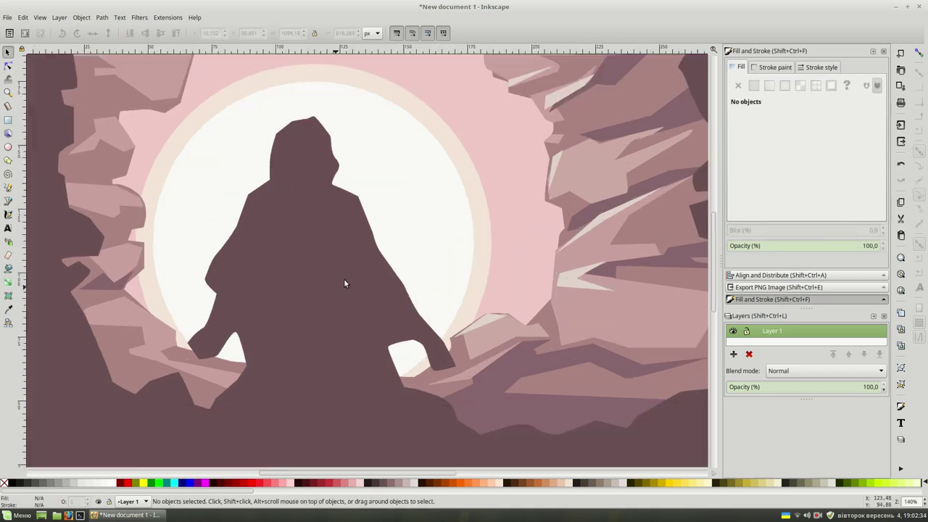
pyautogui.scroll(1, 344, 283)
pyautogui.hscroll(-5, 410, 314)
pyautogui.click(338, 334)
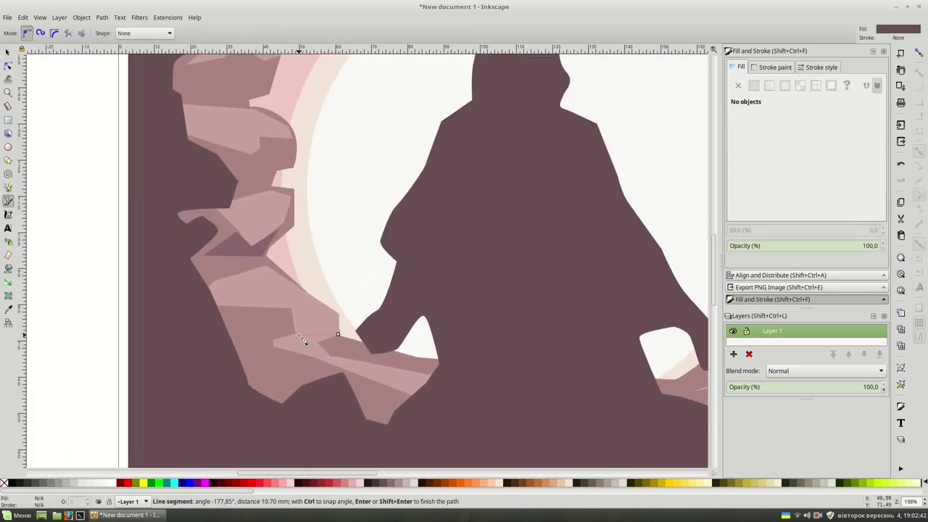
pyautogui.click(338, 334)
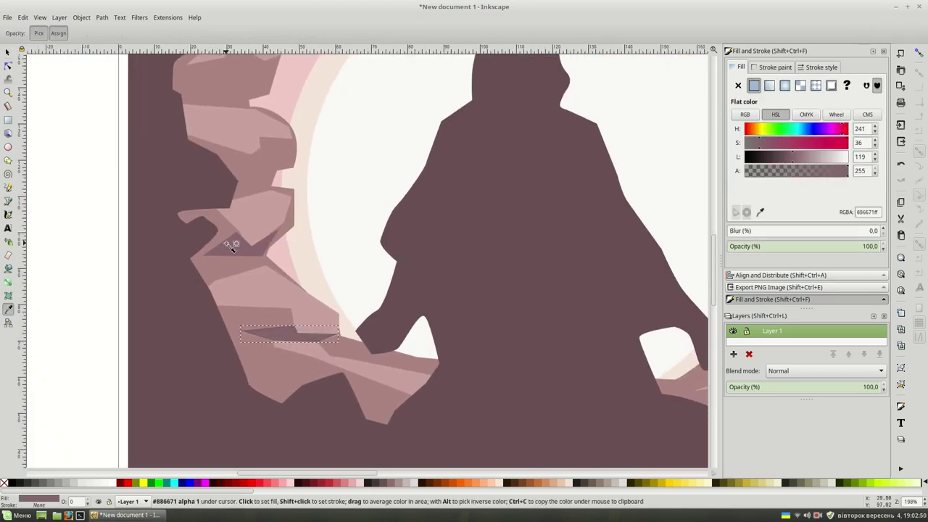
pyautogui.click(253, 351)
# Step: Outline two more facets higher up the left cliff
pyautogui.scroll(5, 333, 251)
pyautogui.click(326, 298)
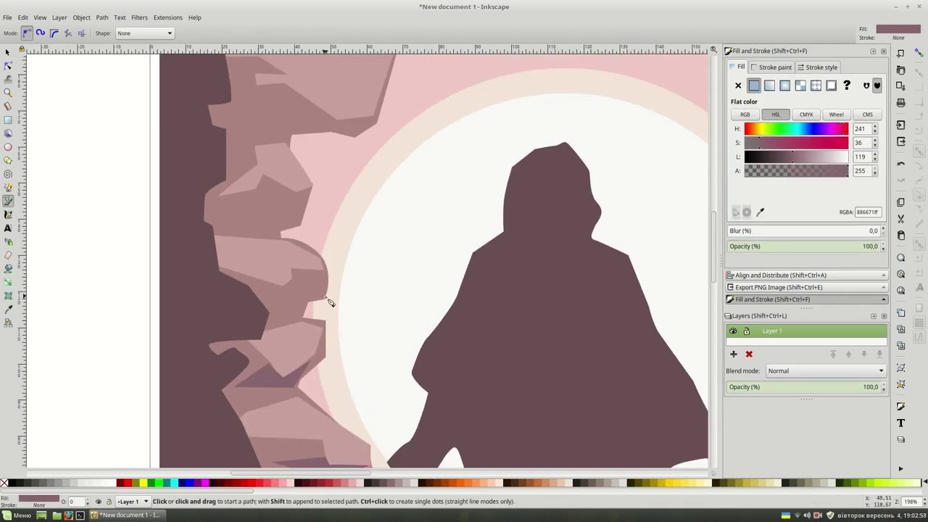
pyautogui.hscroll(6, 290, 268)
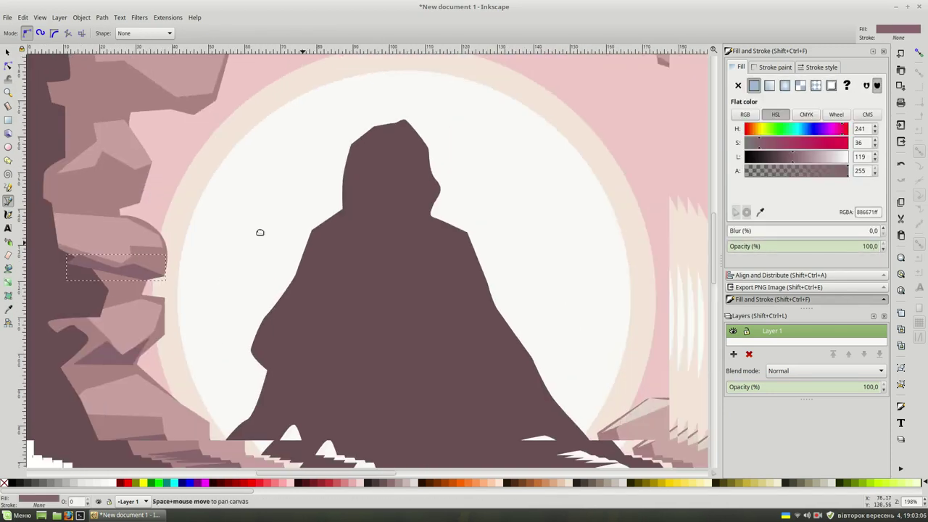
pyautogui.scroll(2, 282, 250)
pyautogui.click(144, 275)
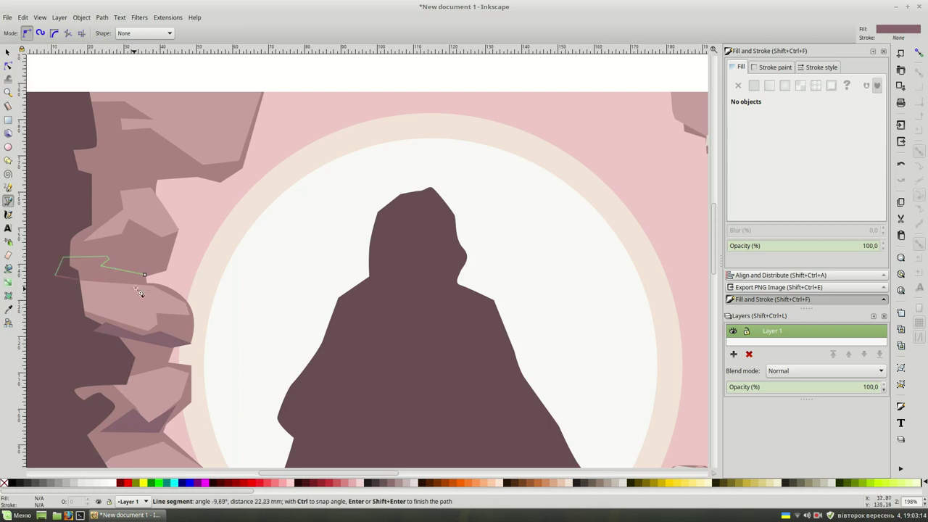
pyautogui.press('Return')
pyautogui.scroll(1, 314, 268)
pyautogui.click(158, 167)
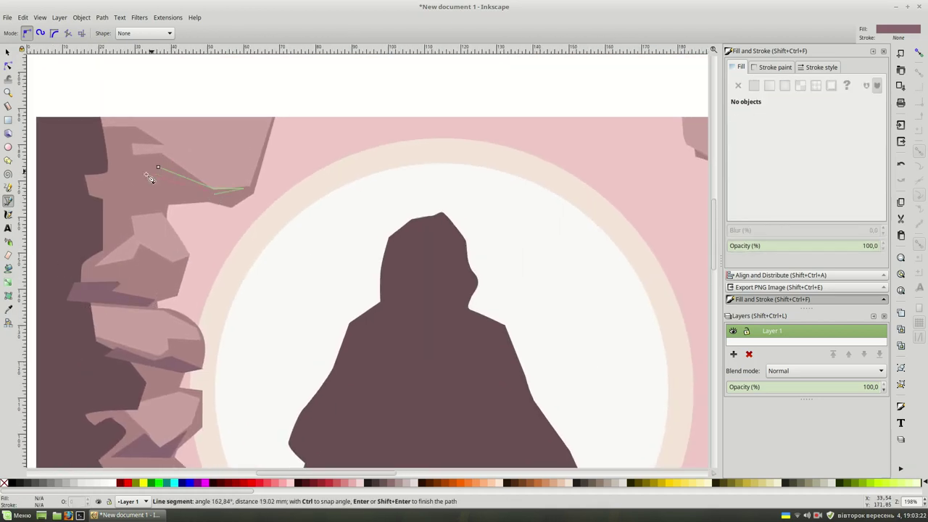
pyautogui.click(158, 168)
pyautogui.press('Escape')
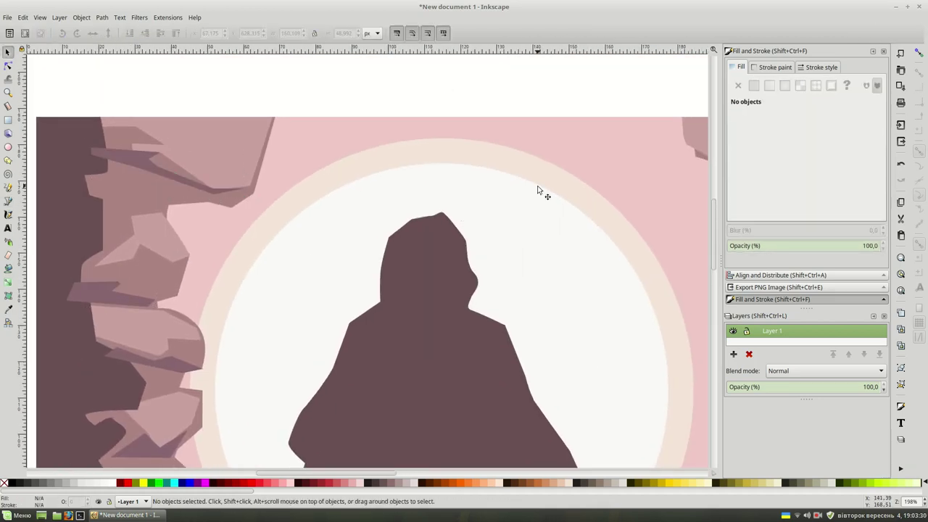
# Step: Finish the pale sliver near the cliff top and scale it narrower and shorter
pyautogui.click(277, 115)
pyautogui.hscroll(6, 470, 186)
pyautogui.hscroll(-6, 611, 191)
pyautogui.scroll(-1, 528, 171)
pyautogui.press('s')
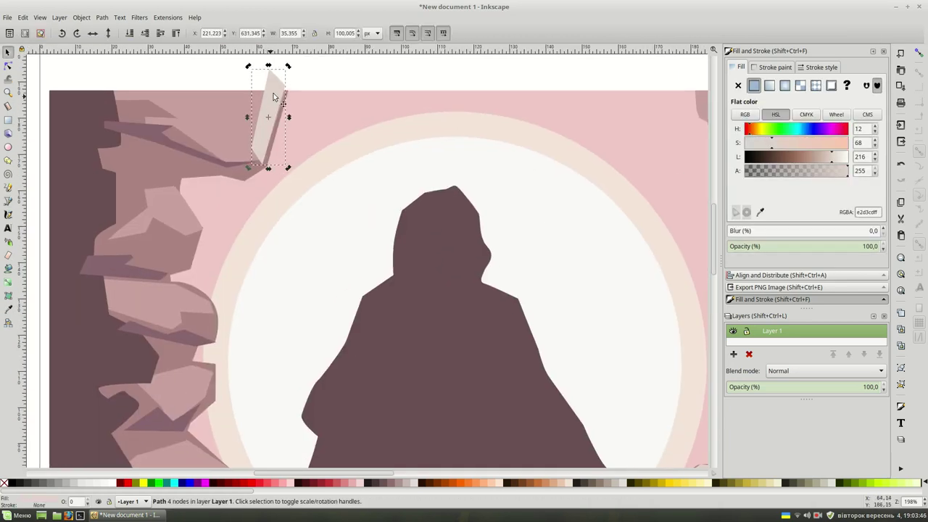
pyautogui.moveTo(288, 66); pyautogui.dragTo(274, 86)
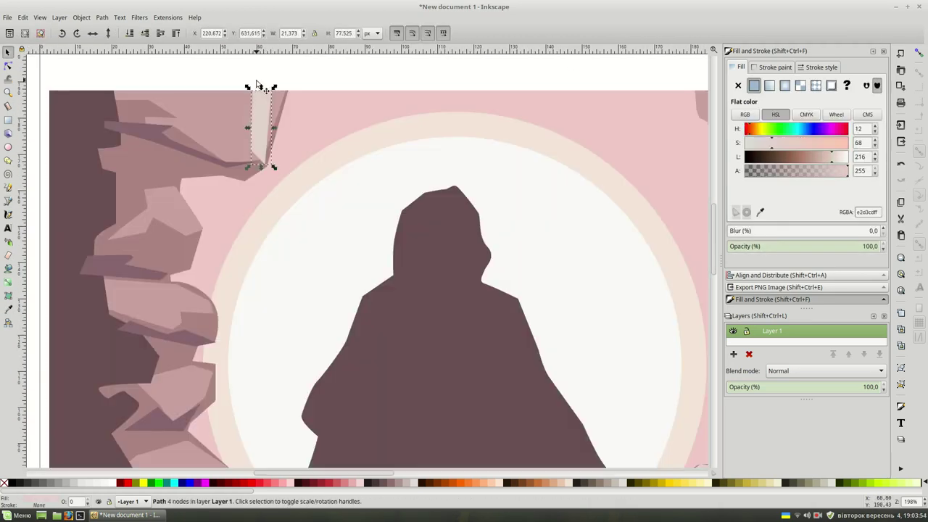
pyautogui.press('Escape')
# Step: Add small facets on the lower rock, giving the last one a pale highlight colour
pyautogui.press('b')
pyautogui.click(174, 194)
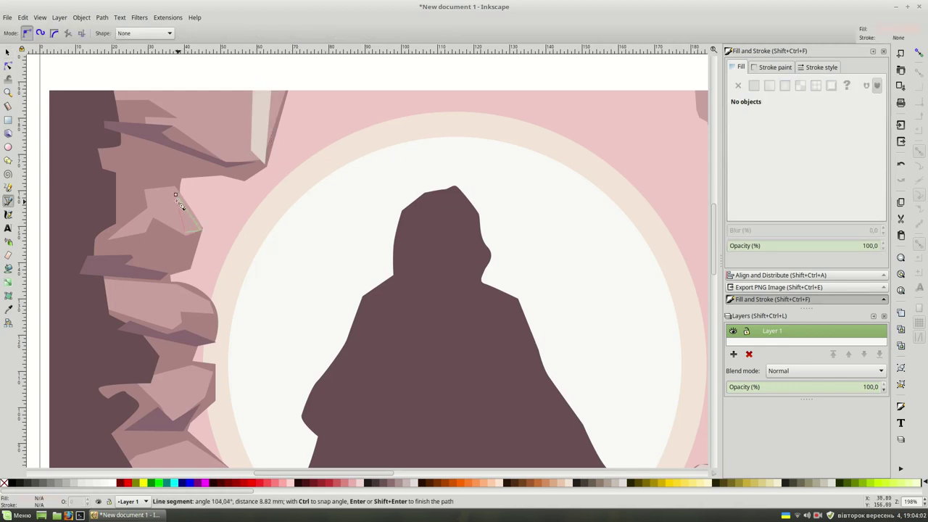
pyautogui.scroll(-3, 327, 192)
pyautogui.click(99, 188)
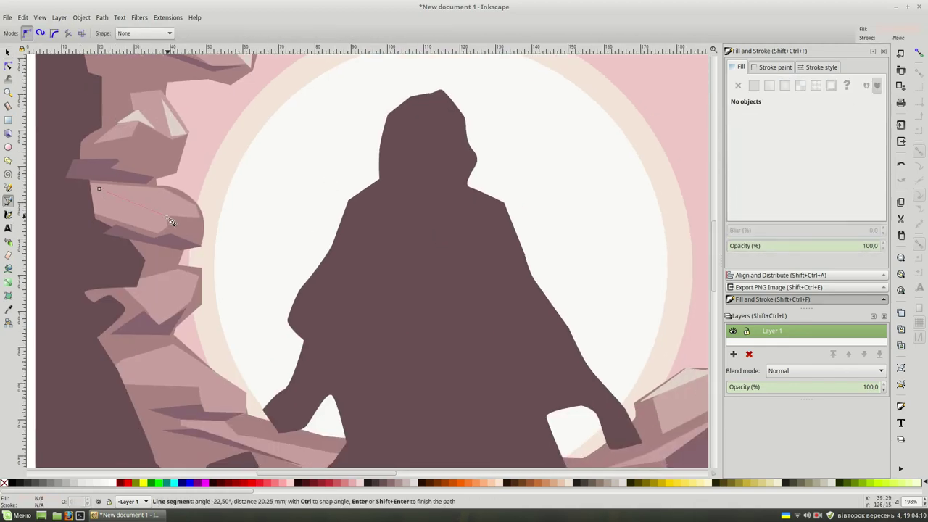
pyautogui.click(99, 189)
pyautogui.click(155, 227)
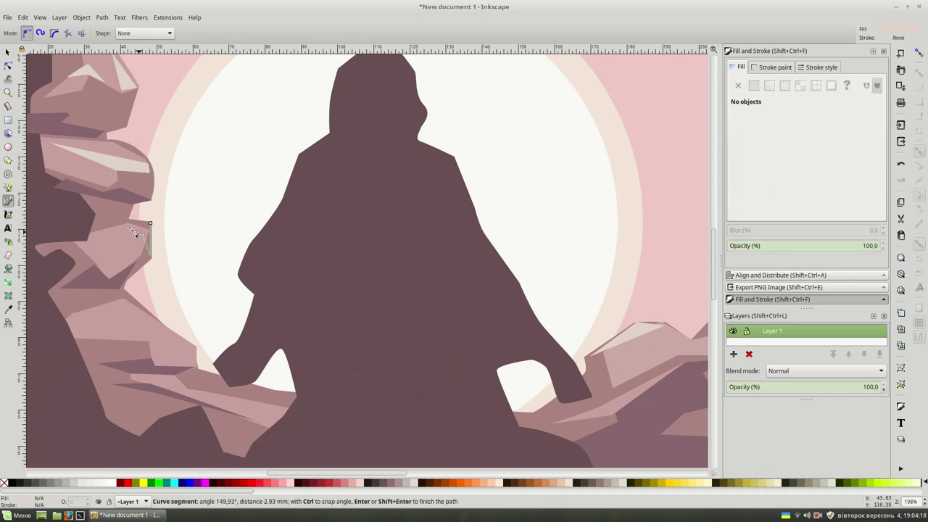
pyautogui.press('-')
pyautogui.click(261, 300)
pyautogui.click(190, 264)
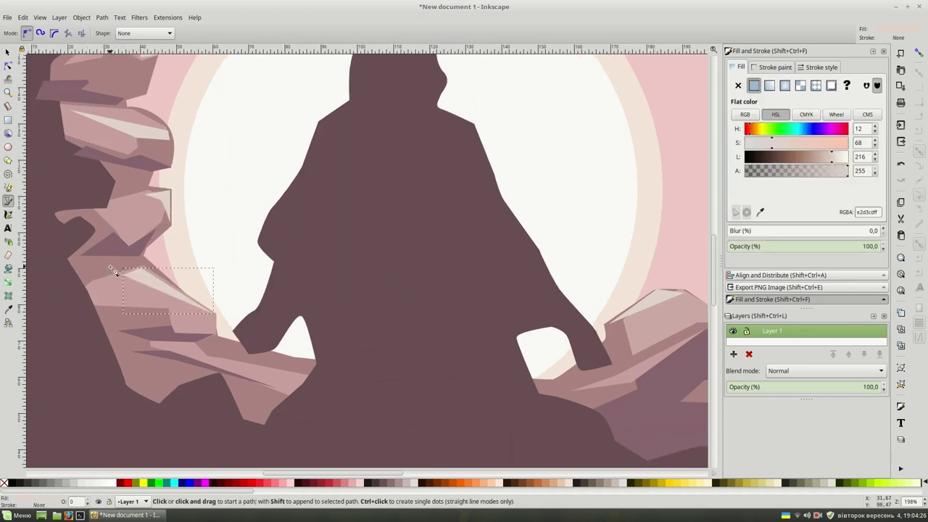
pyautogui.press('s')
pyautogui.press('Escape')
pyautogui.press('5')
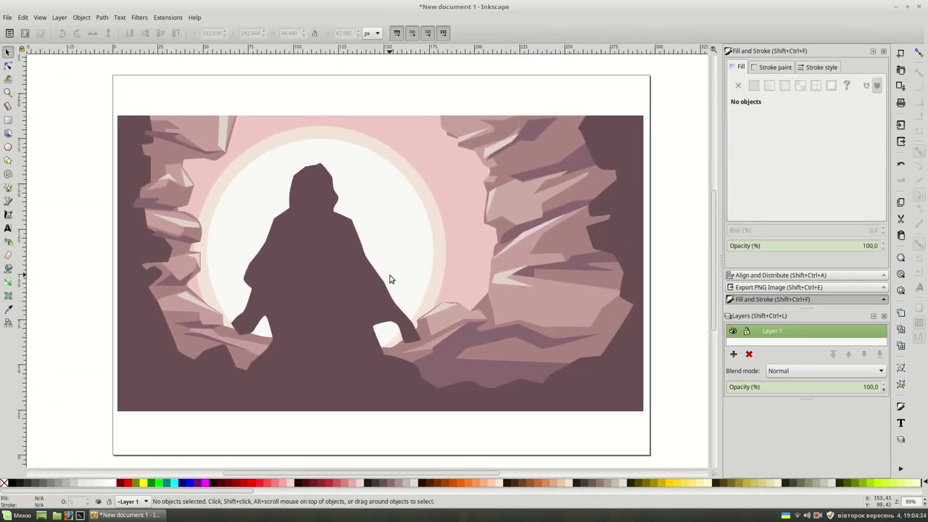
# Step: Raise the Lightness of the pink sky background and the sun's glow ring
pyautogui.click(420, 209)
pyautogui.click(837, 160)
pyautogui.click(426, 189)
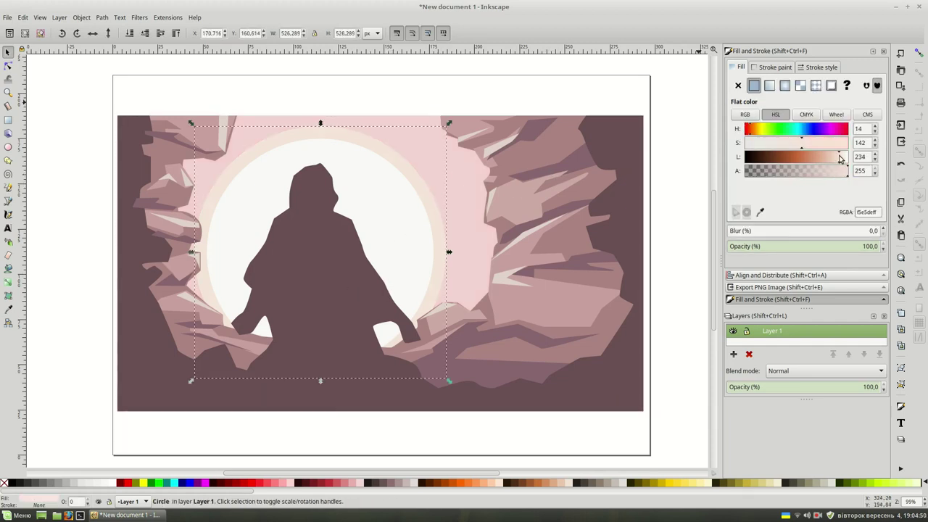
pyautogui.click(383, 218)
pyautogui.press('Escape')
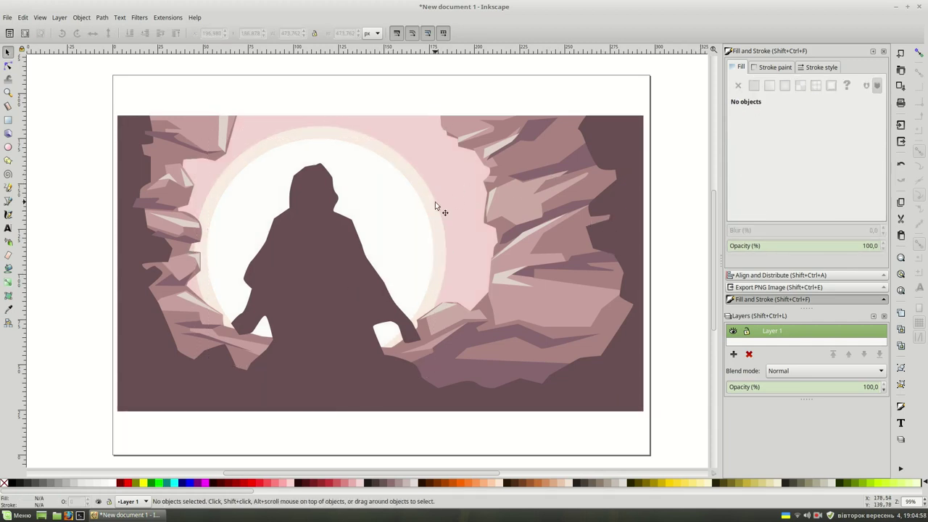
# Step: Check the sun circle, then select the dark figure silhouette path
pyautogui.click(435, 202)
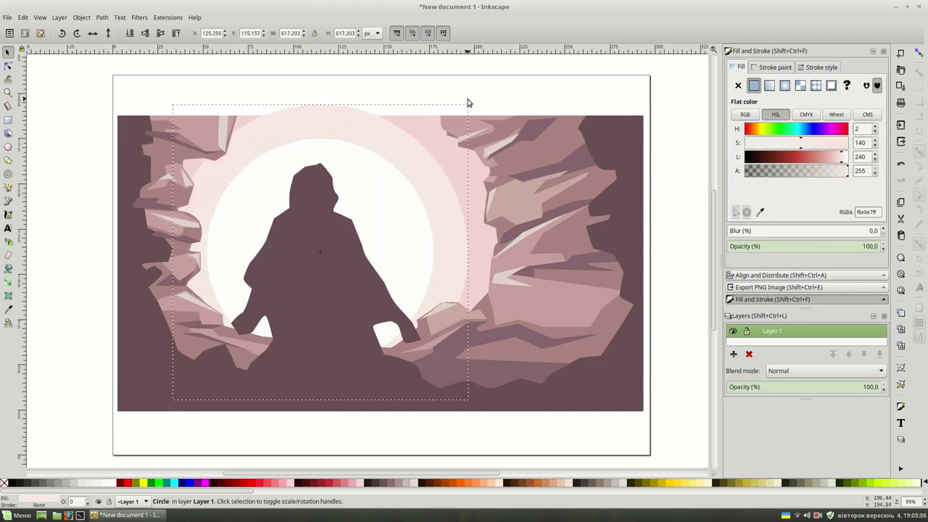
pyautogui.press('Escape')
pyautogui.click(148, 362)
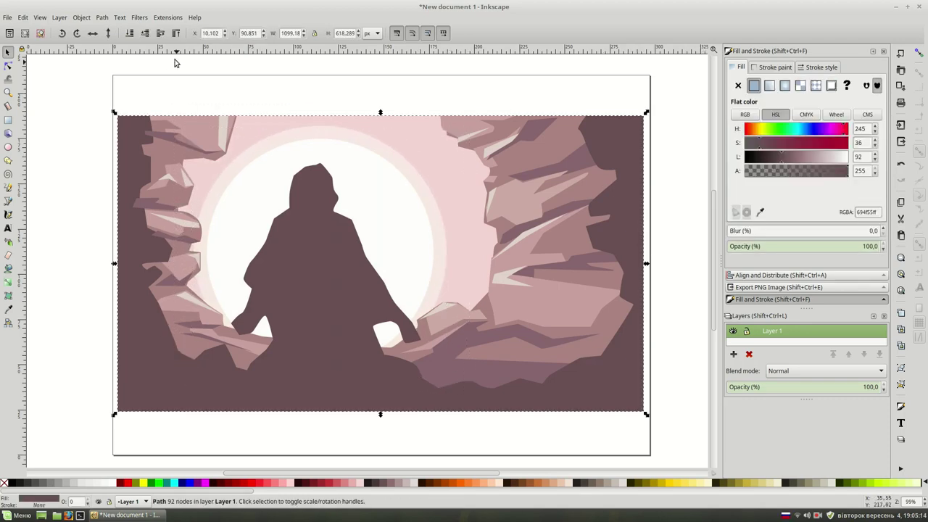
pyautogui.click(76, 144)
# Step: Drag the silhouette's head nodes into a rounder hood and shift the right-side nodes outward
pyautogui.press('+')
pyautogui.moveTo(332, 202); pyautogui.dragTo(382, 198)
pyautogui.press('n')
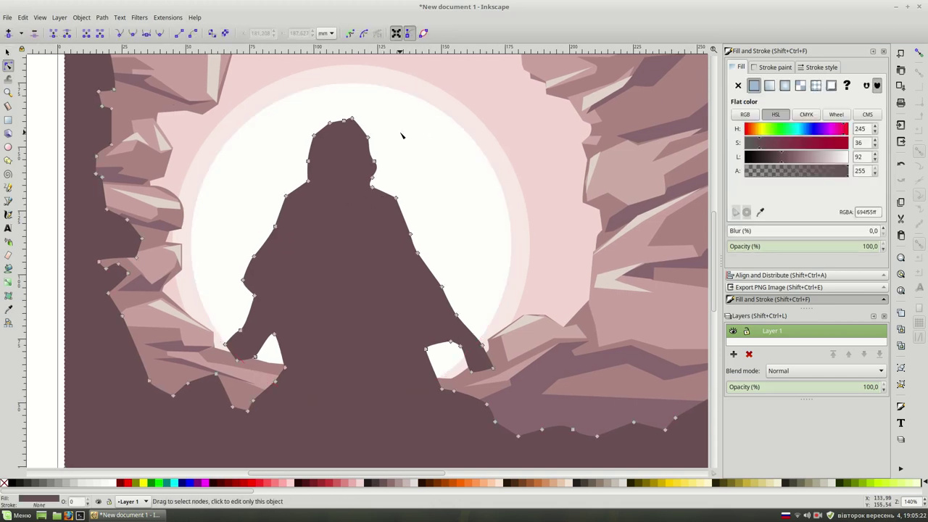
pyautogui.moveTo(296, 108)
pyautogui.mouseDown()
pyautogui.moveTo(382, 200)
pyautogui.moveTo(392, 143)
pyautogui.mouseUp()
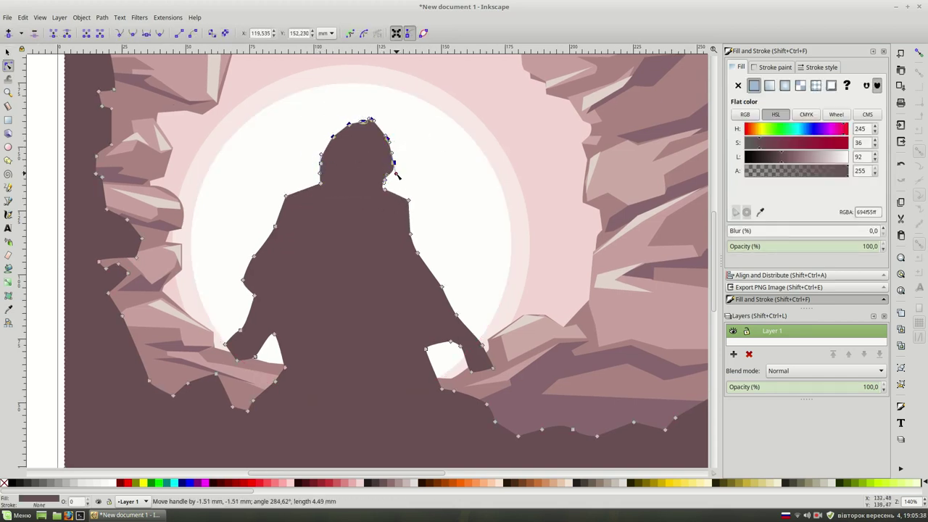
pyautogui.moveTo(327, 173); pyautogui.dragTo(265, 228)
pyautogui.moveTo(254, 297); pyautogui.dragTo(247, 293)
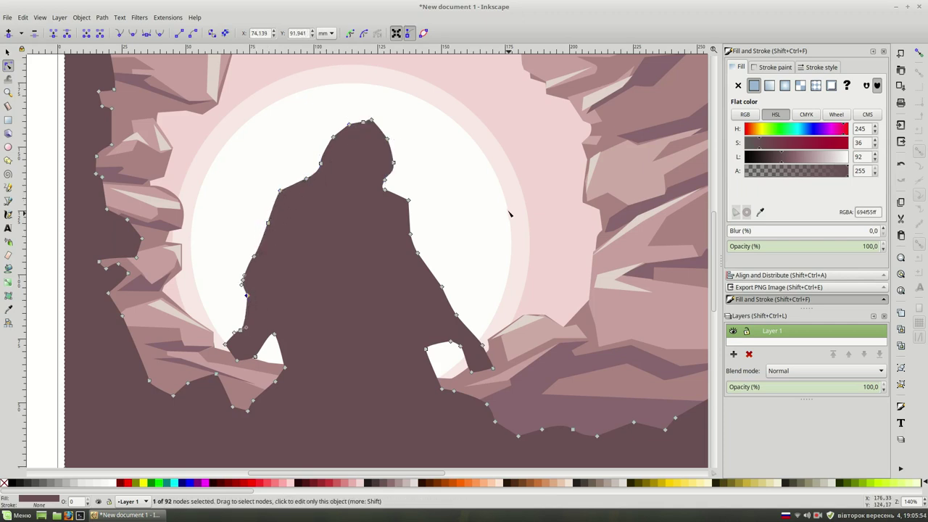
pyautogui.moveTo(508, 209)
pyautogui.mouseDown()
pyautogui.moveTo(414, 244)
pyautogui.moveTo(424, 247)
pyautogui.mouseUp()
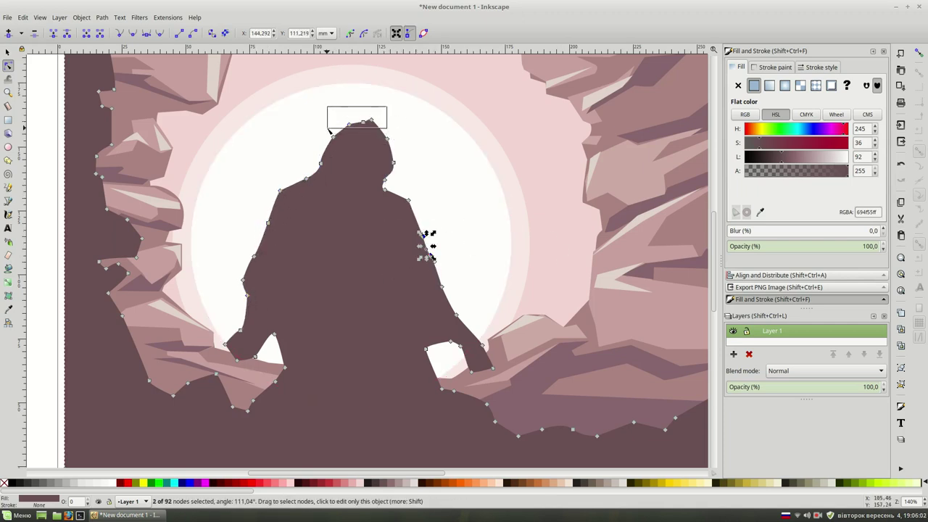
pyautogui.moveTo(329, 131); pyautogui.dragTo(331, 132)
# Step: Re-enter node editing on the silhouette and nudge a shoulder node slightly
pyautogui.press('s')
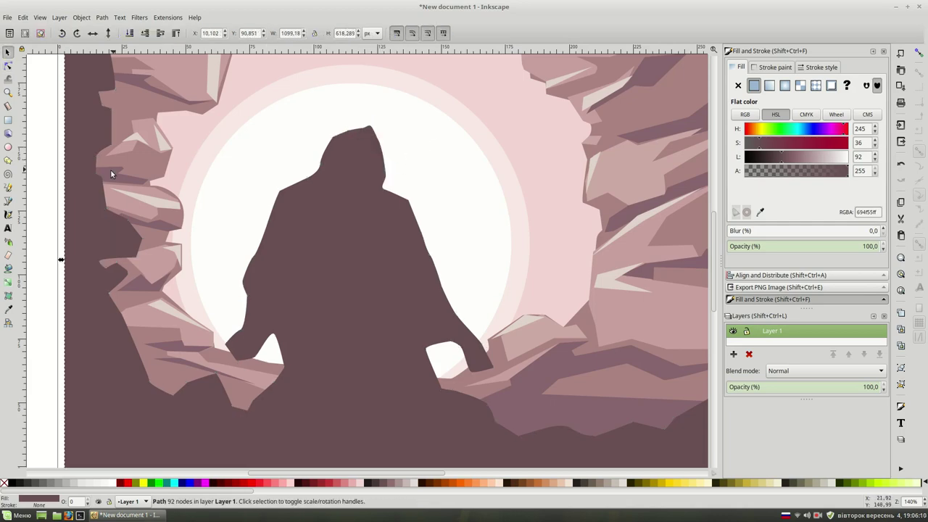
pyautogui.press('Escape')
pyautogui.scroll(-1, 477, 243)
pyautogui.doubleClick(334, 185)
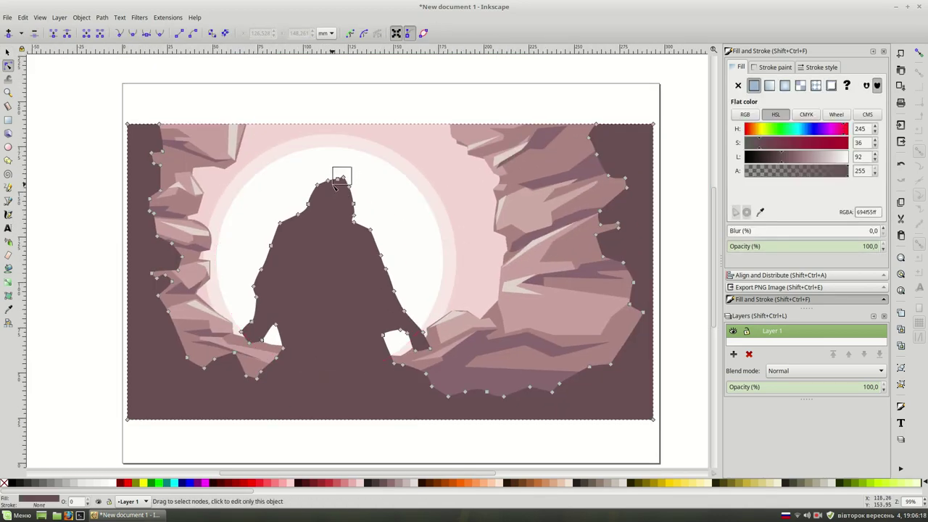
pyautogui.moveTo(334, 186); pyautogui.dragTo(333, 185)
pyautogui.click(362, 100)
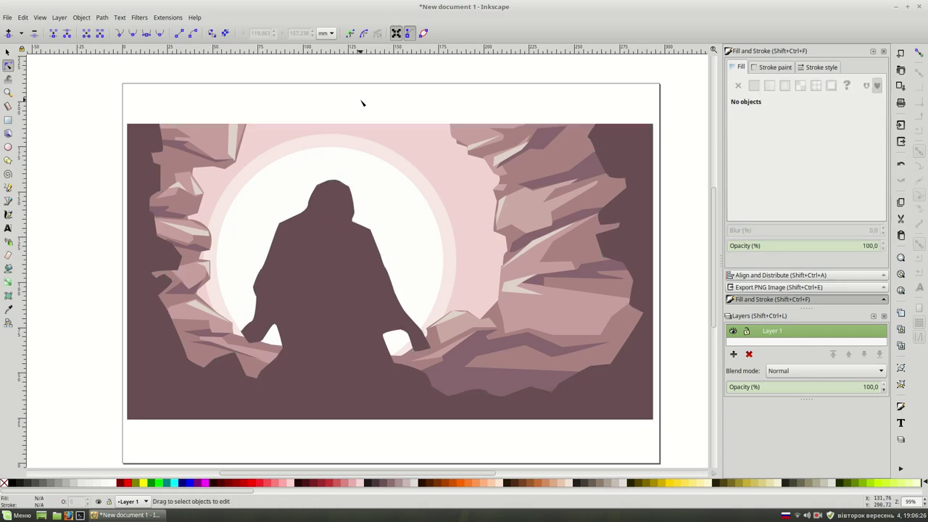
pyautogui.click(359, 221)
pyautogui.moveTo(354, 214); pyautogui.dragTo(356, 220)
# Step: Draw closed claw finger shapes at the figure's right hand
pyautogui.press('s')
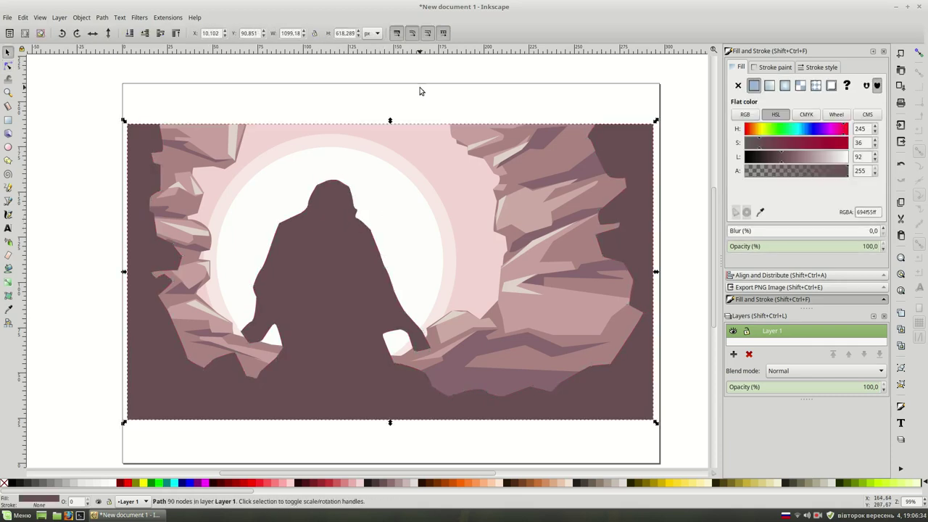
pyautogui.press('Escape')
pyautogui.scroll(2, 474, 284)
pyautogui.scroll(-4, 474, 283)
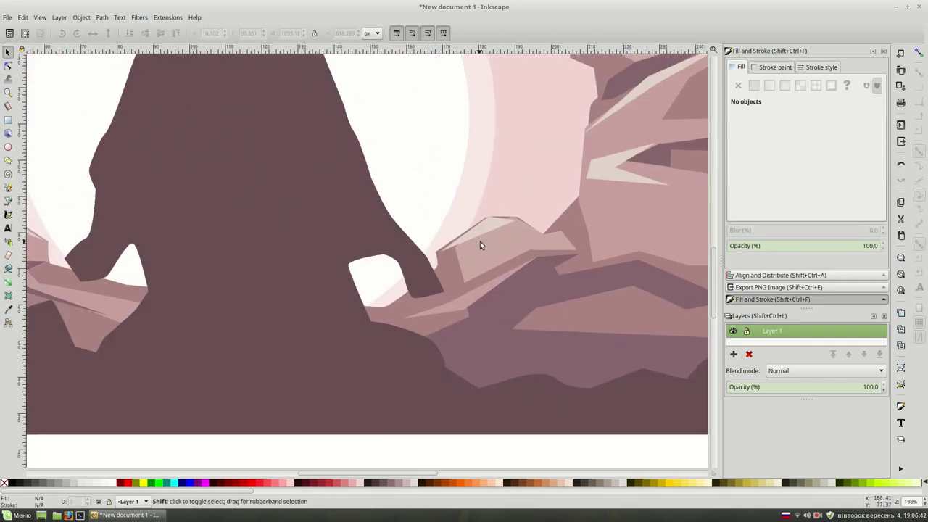
pyautogui.press('b')
pyautogui.click(430, 271)
pyautogui.click(456, 321)
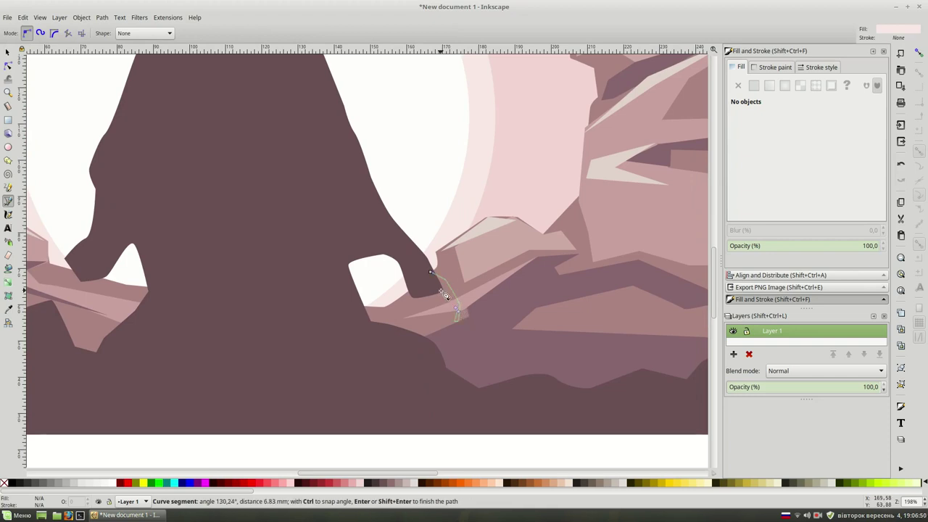
pyautogui.click(430, 271)
pyautogui.press('d')
pyautogui.press('b')
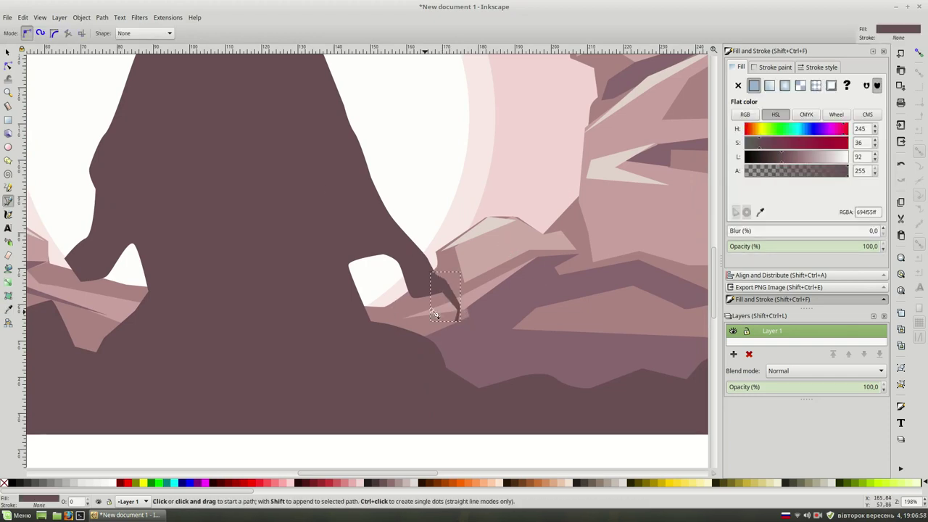
pyautogui.click(437, 291)
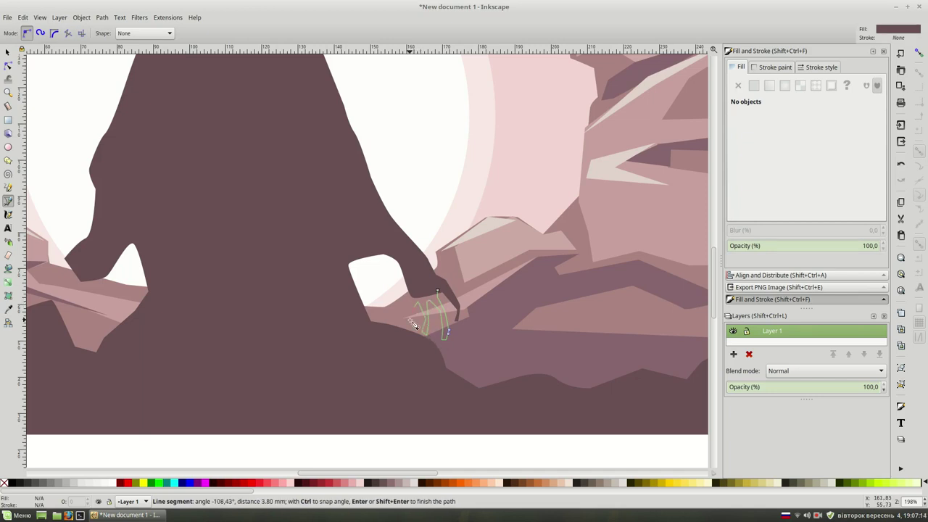
pyautogui.click(437, 290)
# Step: Lower the fingers' Lightness to match the dark figure, then deselect them
pyautogui.hscroll(-3, 362, 239)
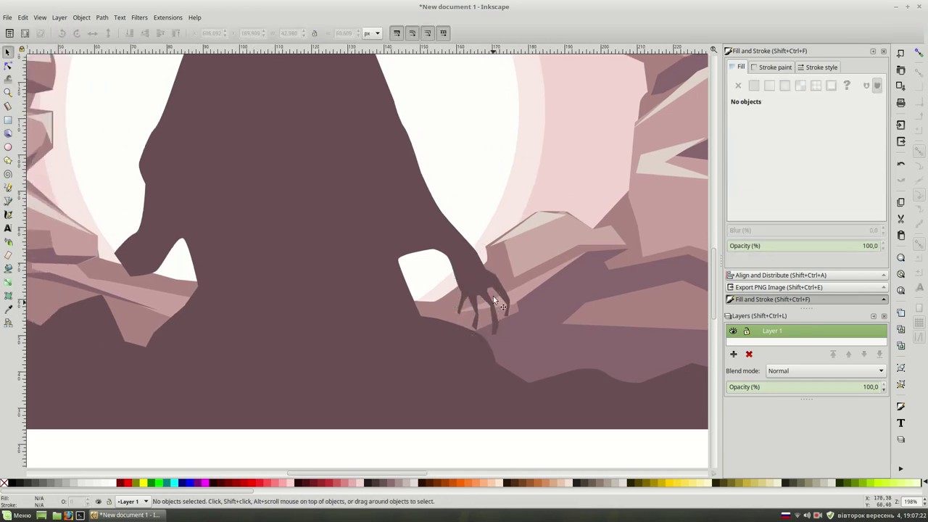
pyautogui.press('s')
pyautogui.keyDown('ctrl'); pyautogui.scroll(-2, 383, 454); pyautogui.keyUp('ctrl')
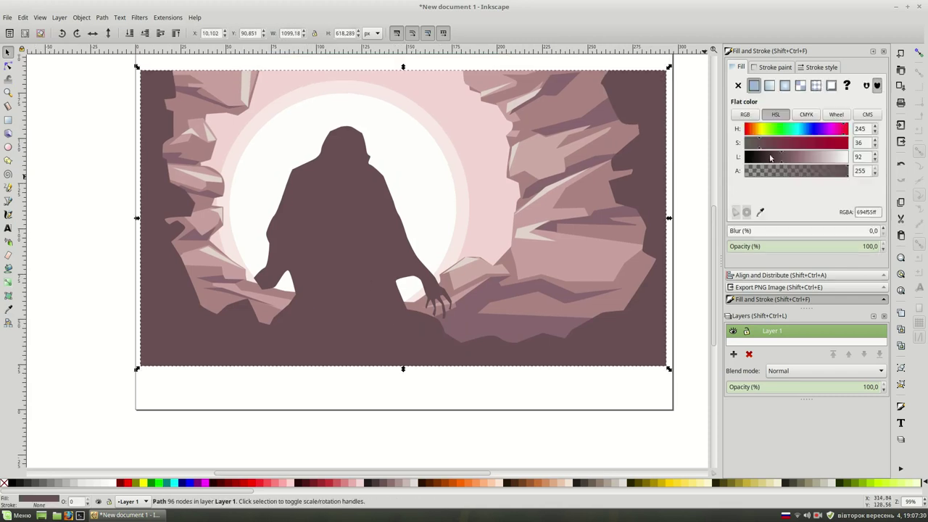
pyautogui.click(775, 156)
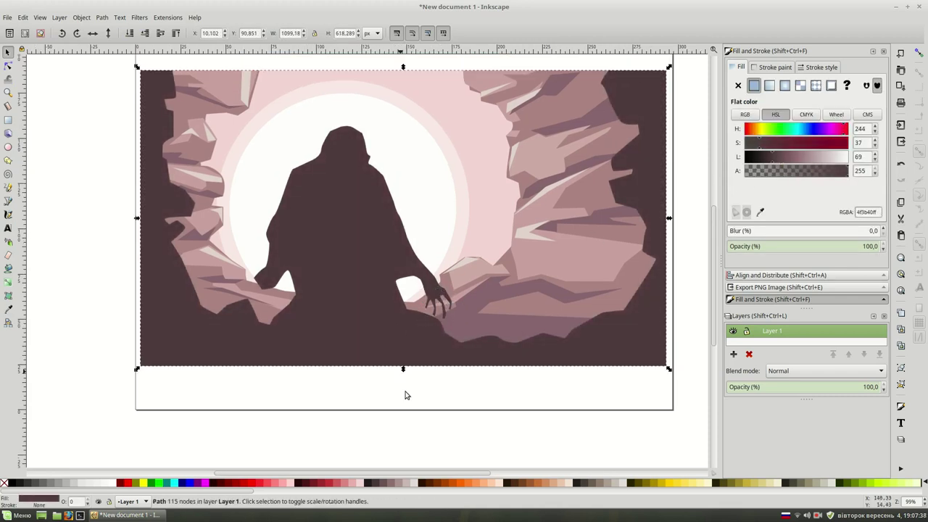
pyautogui.click(404, 394)
pyautogui.scroll(1, 474, 240)
pyautogui.keyDown('ctrl'); pyautogui.scroll(2, 474, 242); pyautogui.keyUp('ctrl')
pyautogui.hscroll(-2, 472, 242)
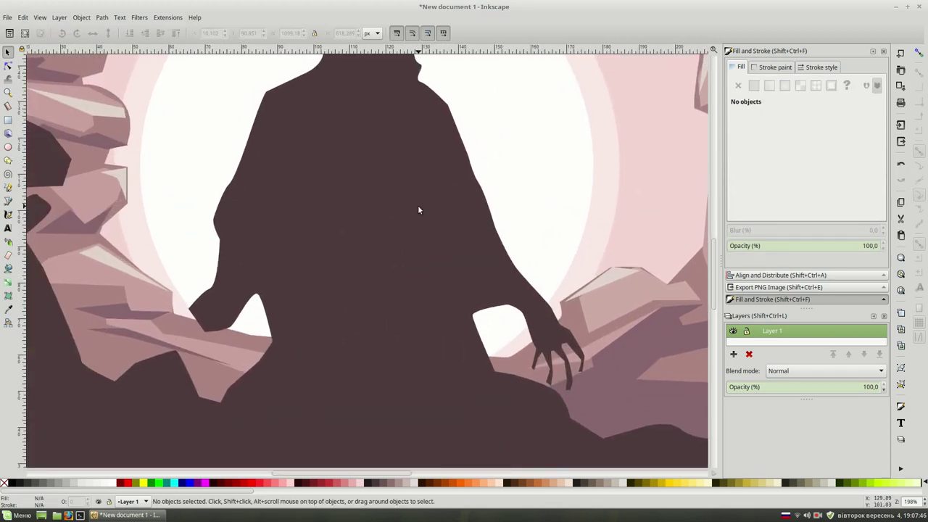
# Step: Draw a closed two-fingered claw outline for the figure's left hand with the Bezier tool
pyautogui.press('b')
pyautogui.click(197, 302)
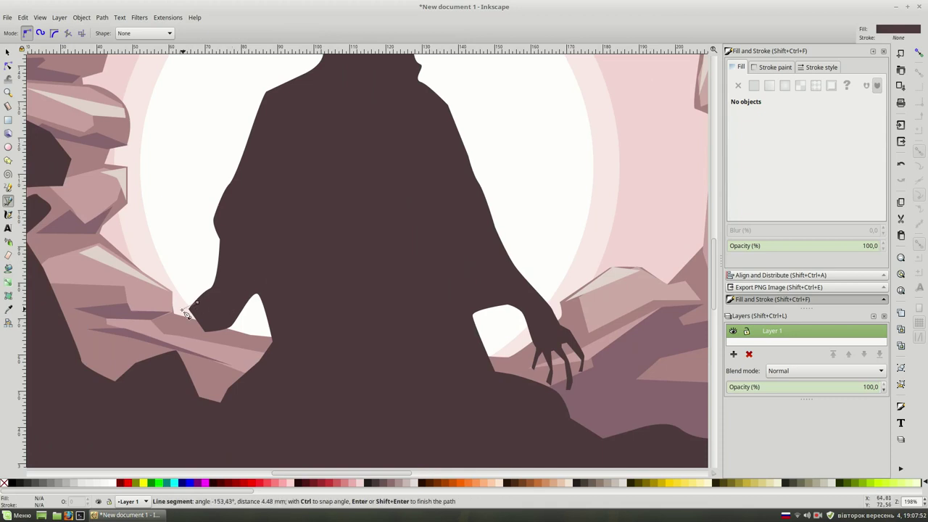
pyautogui.click(195, 375)
pyautogui.click(206, 339)
pyautogui.click(213, 388)
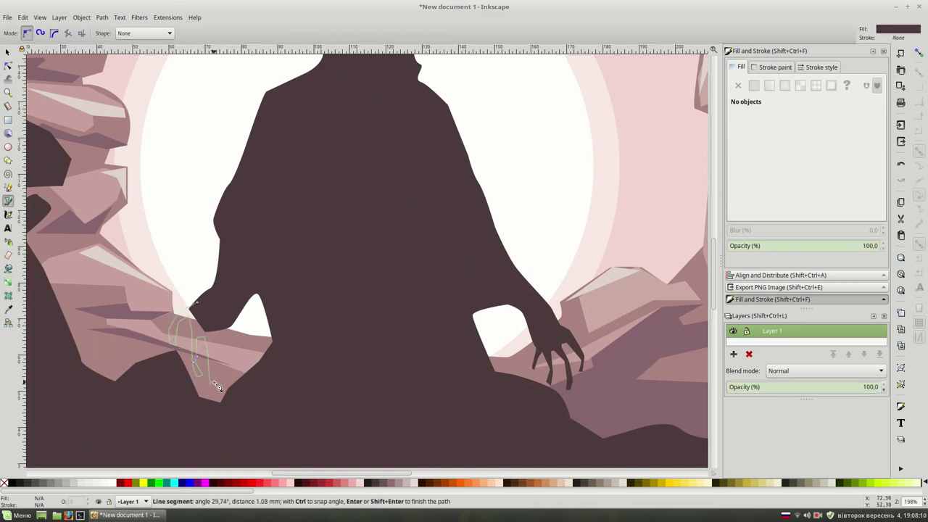
pyautogui.click(211, 337)
pyautogui.click(225, 368)
pyautogui.click(196, 302)
# Step: Select the new left claw, try moving it up toward the wrist, then undo the move
pyautogui.press('s')
pyautogui.press('5')
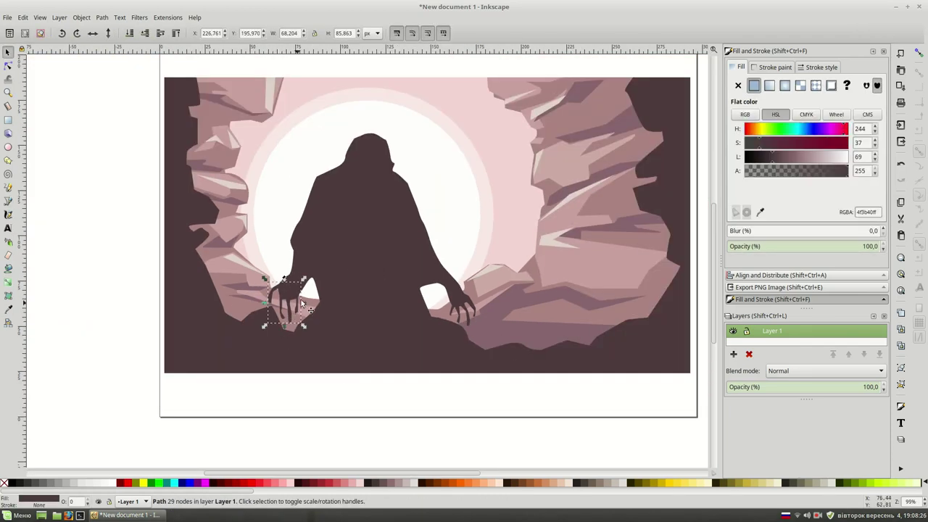
pyautogui.press('Escape')
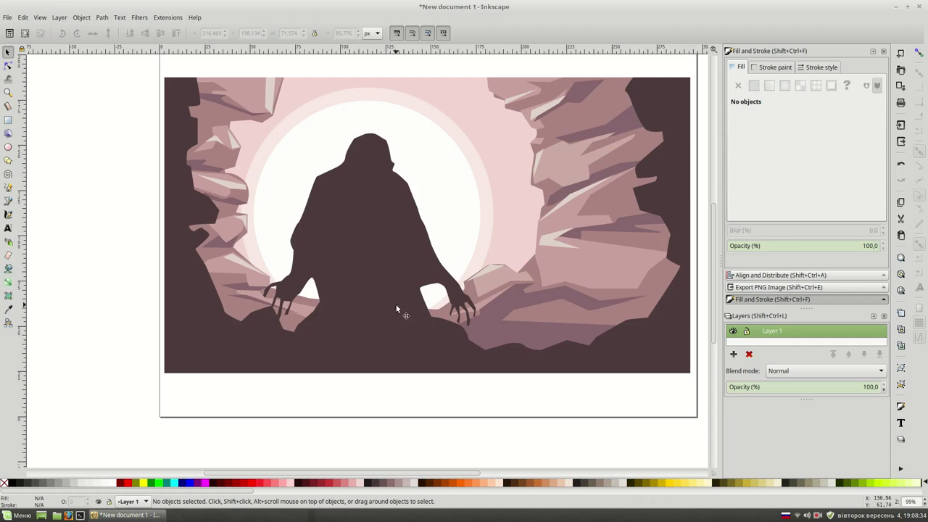
pyautogui.press('+')
pyautogui.click(250, 310)
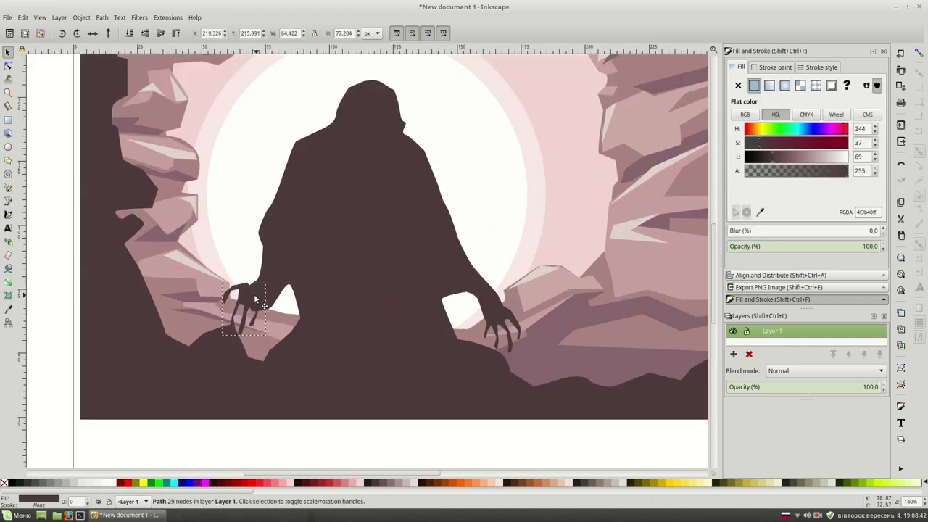
pyautogui.moveTo(255, 299); pyautogui.dragTo(228, 265)
pyautogui.doubleClick(233, 334)
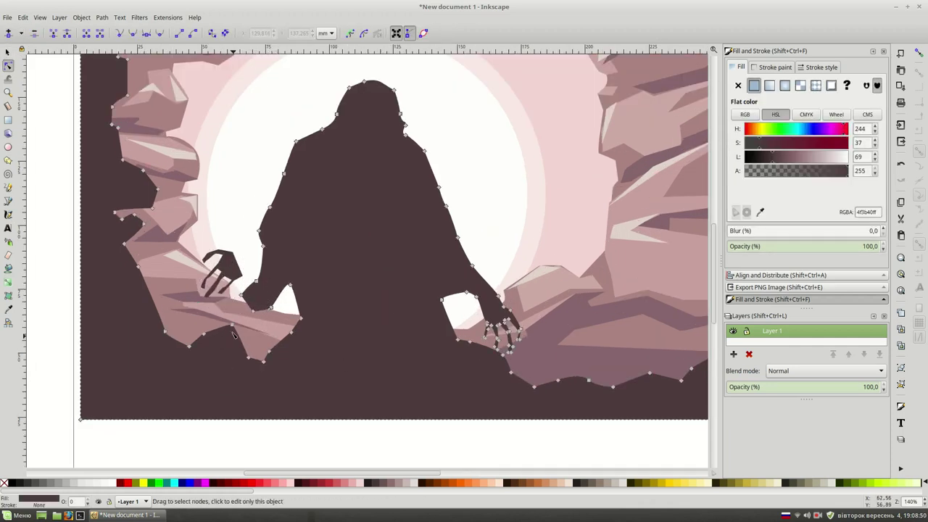
pyautogui.press('s')
pyautogui.hotkey('ctrl', 'z')
# Step: Reselect the left claw and refine its nodes with the Node tool
pyautogui.click(303, 428)
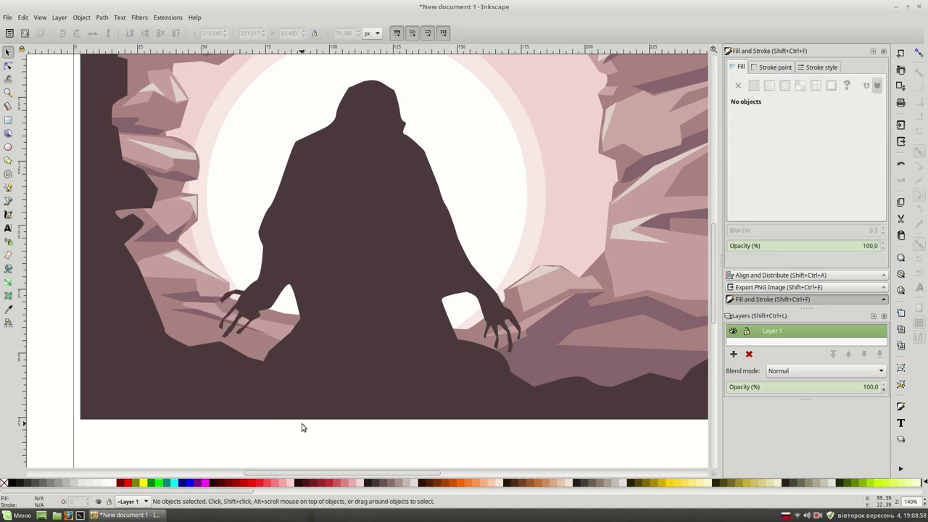
pyautogui.click(250, 312)
pyautogui.press('Escape')
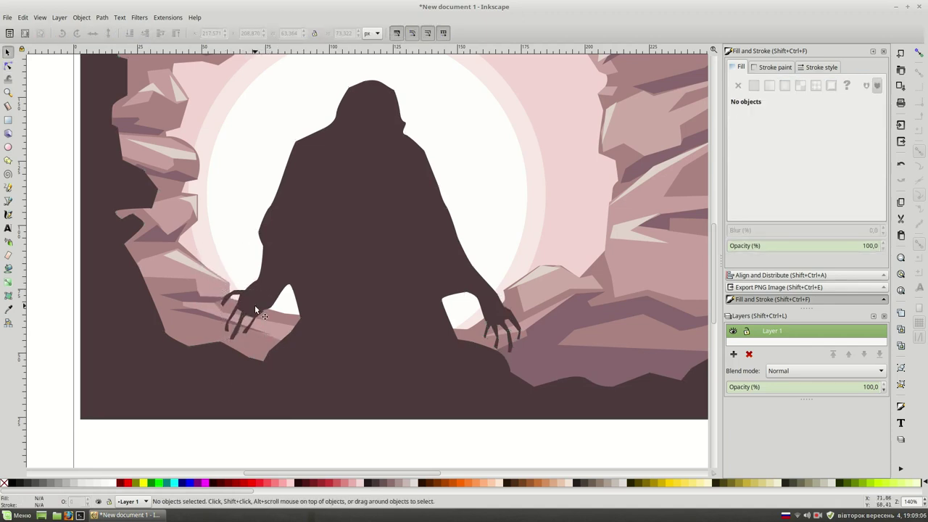
pyautogui.click(255, 305)
pyautogui.click(306, 438)
pyautogui.press('5')
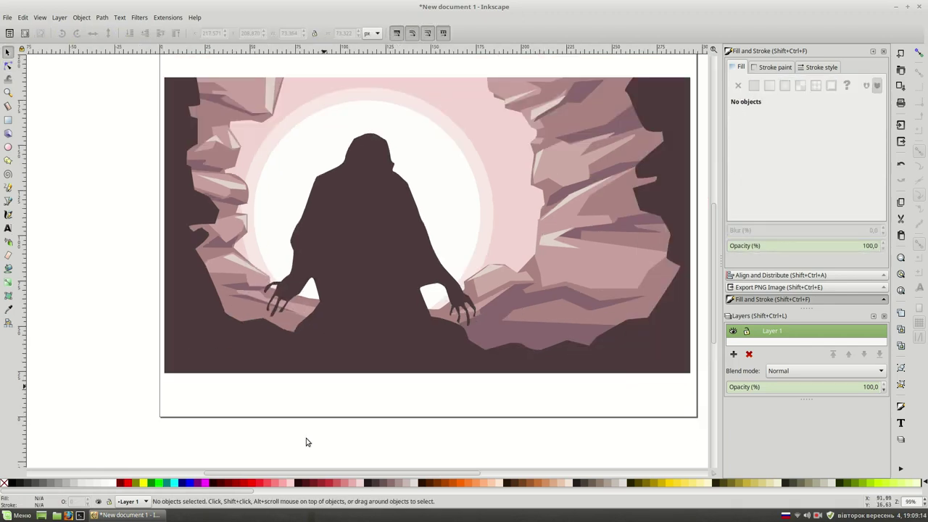
pyautogui.press('+')
pyautogui.press('+')
pyautogui.press('n')
pyautogui.click(196, 337)
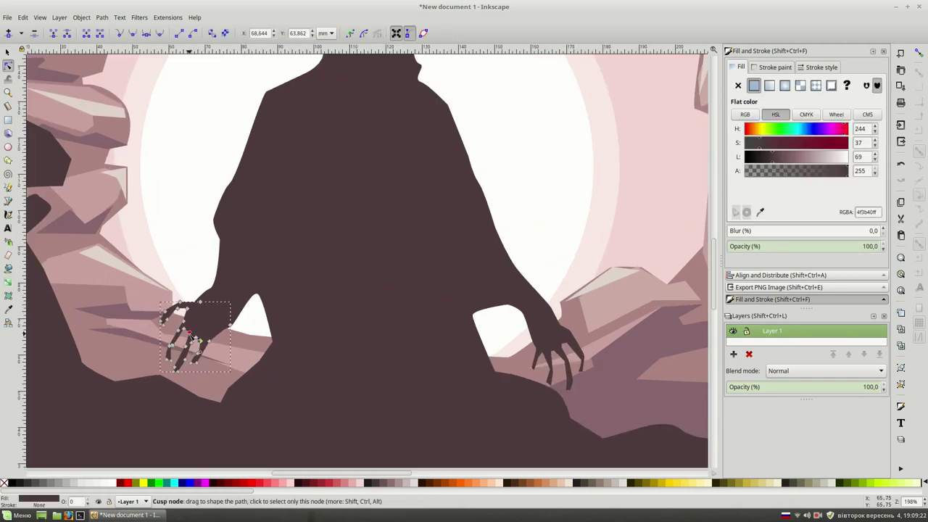
pyautogui.scroll(-2, 190, 319)
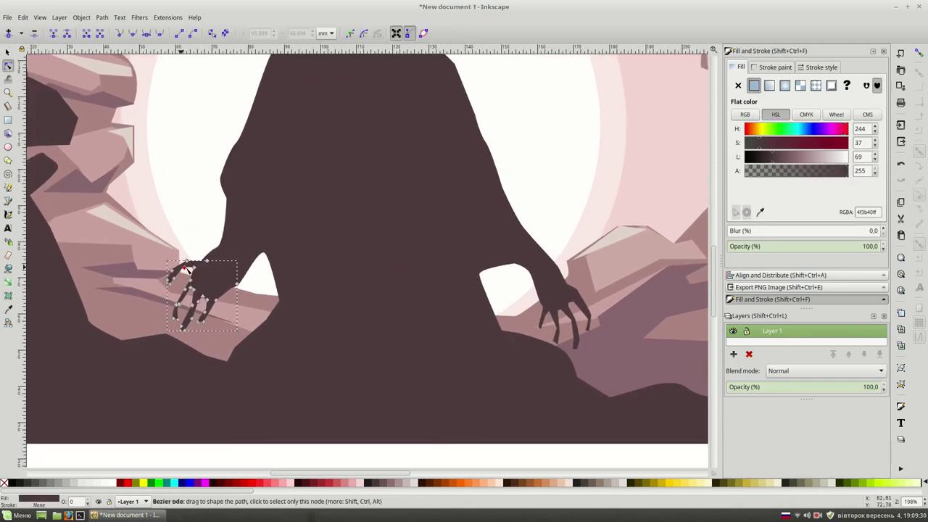
# Step: Zoom in closely on the left claw to check its fit on the rock ledge
pyautogui.press('s')
pyautogui.click(268, 460)
pyautogui.press('5')
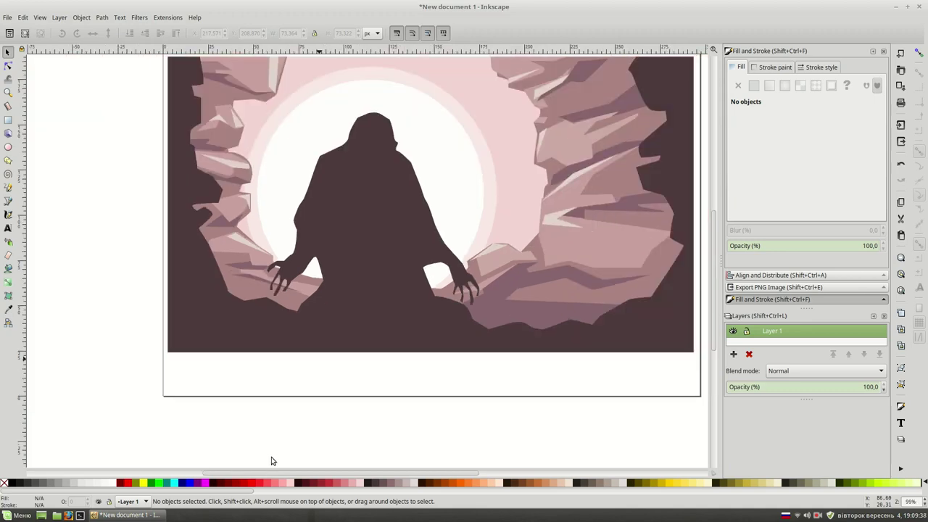
pyautogui.press('+')
pyautogui.press('+')
pyautogui.press('+')
pyautogui.press('+')
pyautogui.click(322, 290)
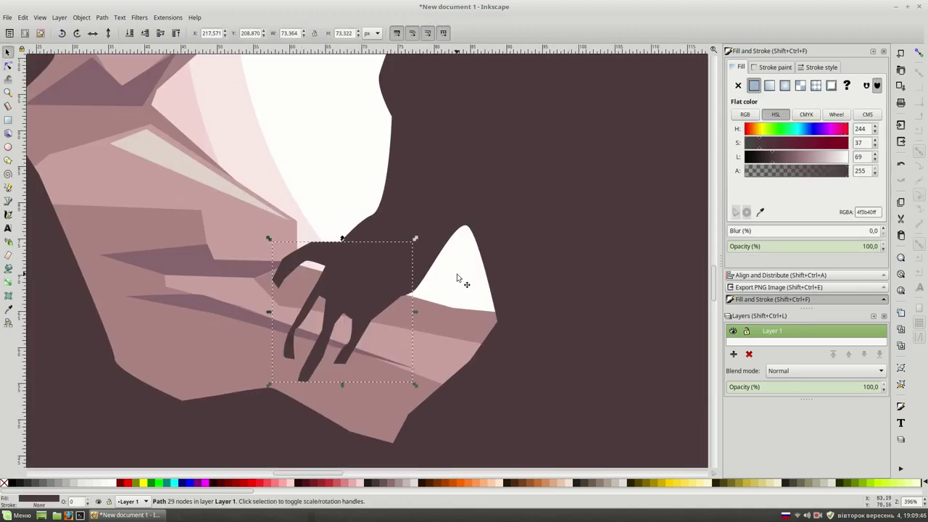
pyautogui.press('Escape')
# Step: Draw a small shadow shape along the top-left rock edge
pyautogui.press('5')
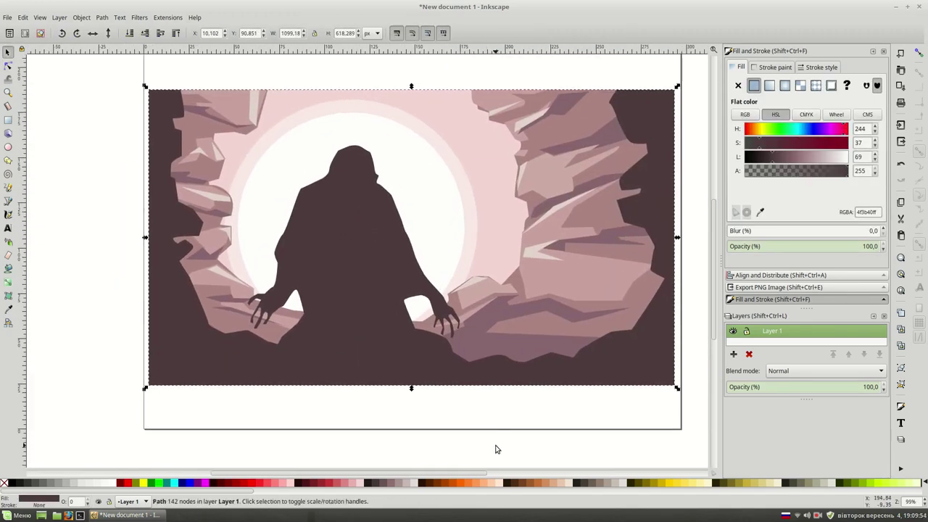
pyautogui.press('b')
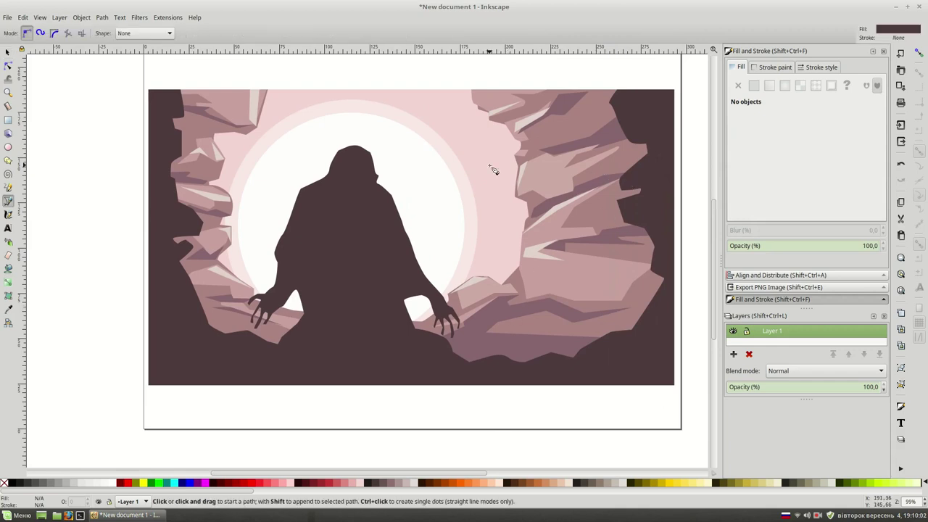
pyautogui.press('+')
pyautogui.scroll(1, 155, 85)
pyautogui.click(141, 76)
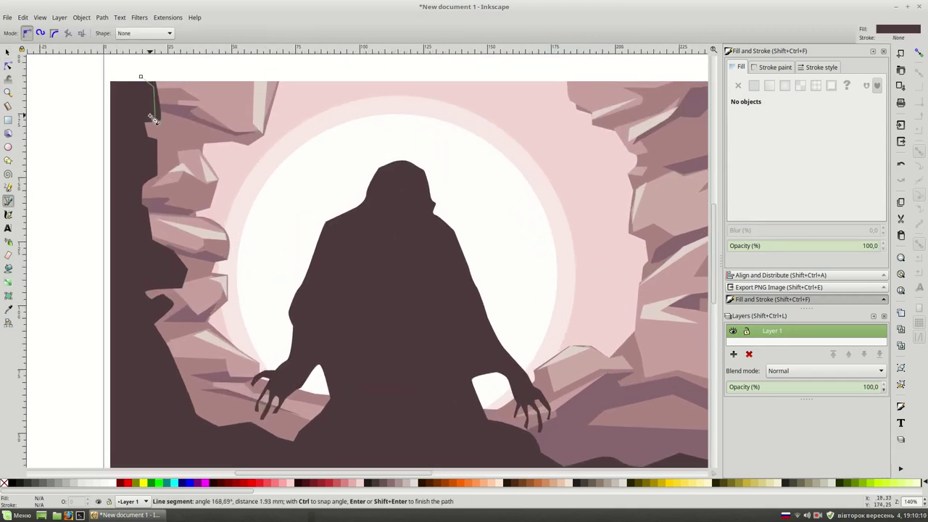
pyautogui.click(155, 115)
pyautogui.click(144, 101)
pyautogui.click(125, 122)
pyautogui.press('Return')
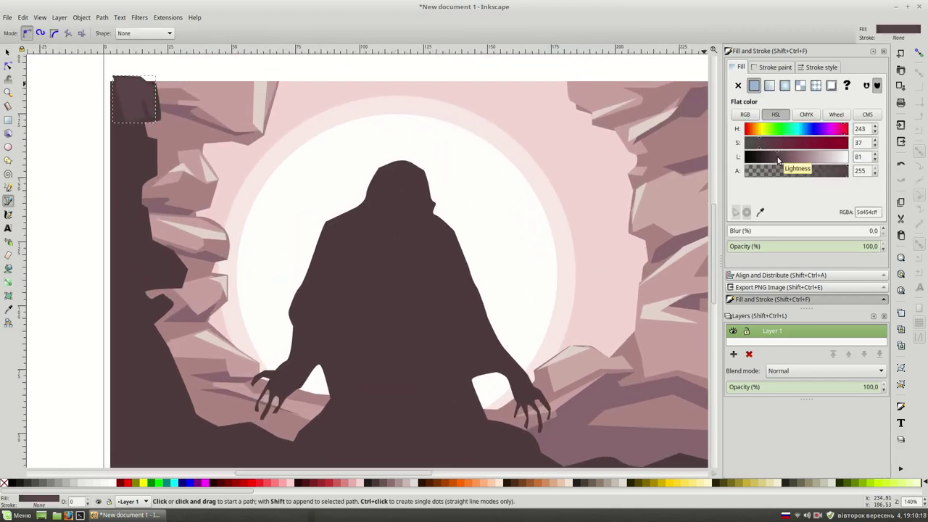
# Step: Lighten the shadow slightly and send the pink background to the bottom with End
pyautogui.press('s')
pyautogui.click(307, 93)
pyautogui.press('Home')
pyautogui.press('End')
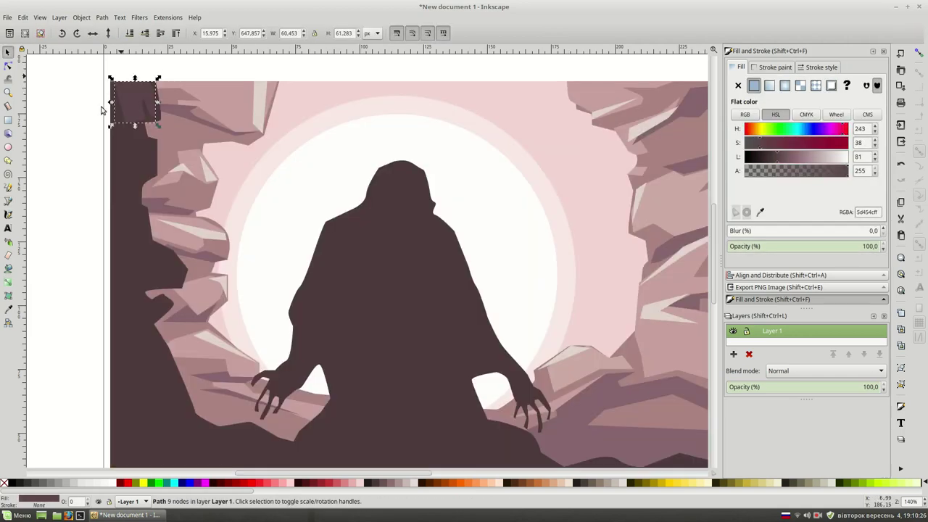
pyautogui.click(95, 121)
# Step: Draw two more closed shadow facets further down the left cliff edge
pyautogui.press('b')
pyautogui.click(106, 137)
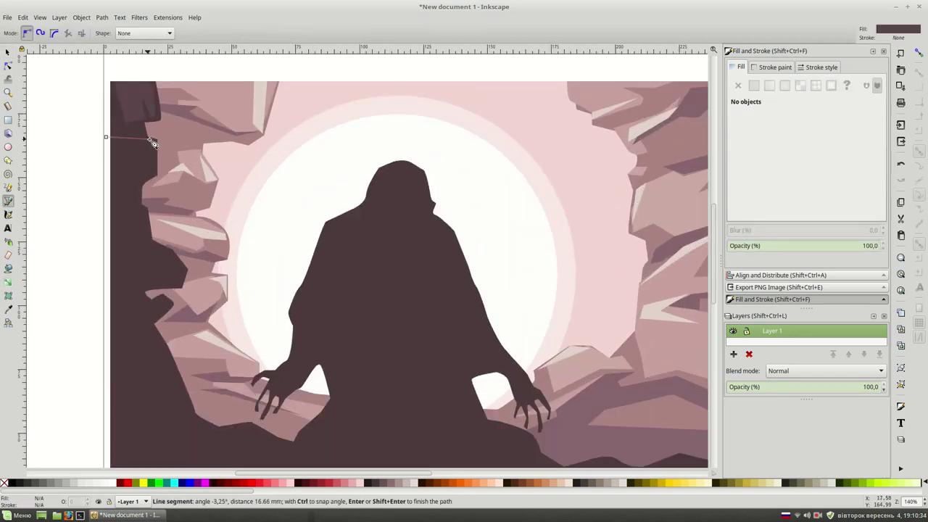
pyautogui.click(156, 138)
pyautogui.click(156, 174)
pyautogui.click(106, 136)
pyautogui.click(155, 175)
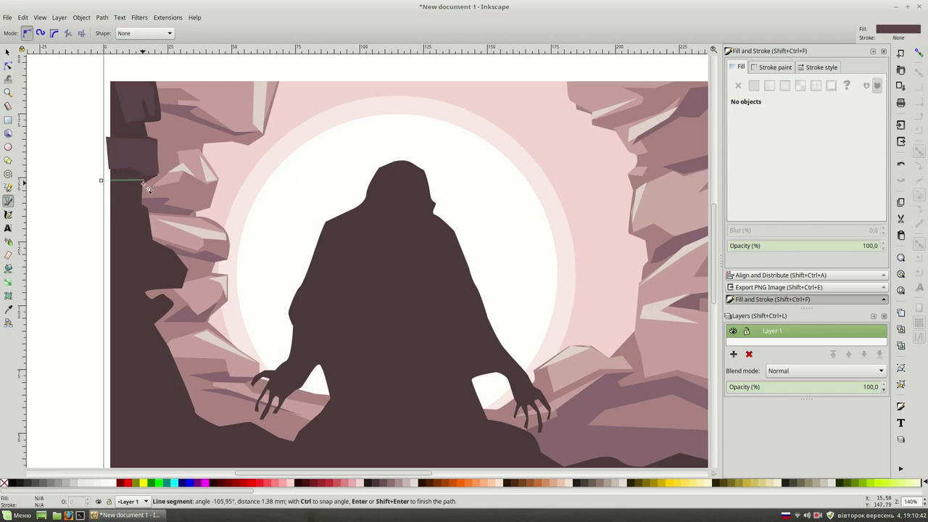
pyautogui.click(100, 183)
pyautogui.click(99, 205)
pyautogui.click(148, 206)
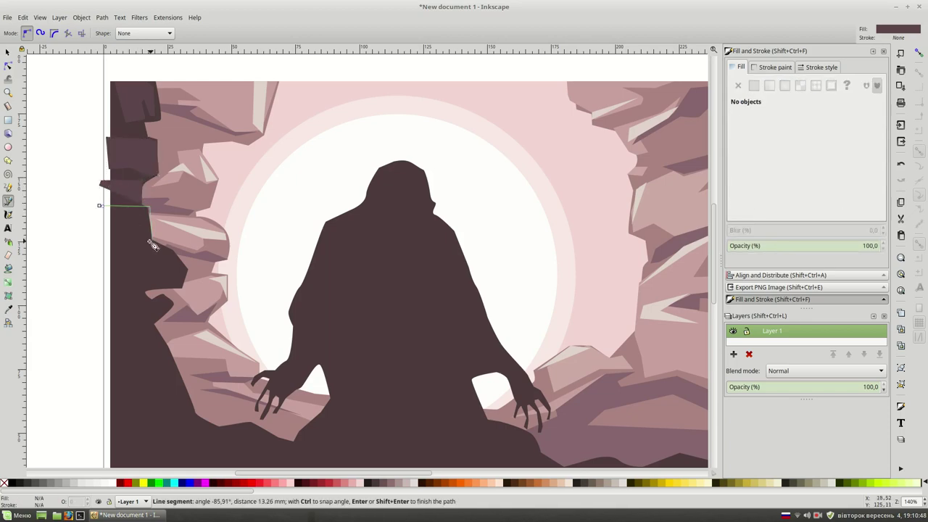
pyautogui.click(99, 205)
# Step: Restack with Page Up/Page Down so the pink background sits behind the new shadows
pyautogui.press('s')
pyautogui.click(311, 84)
pyautogui.press('pageup')
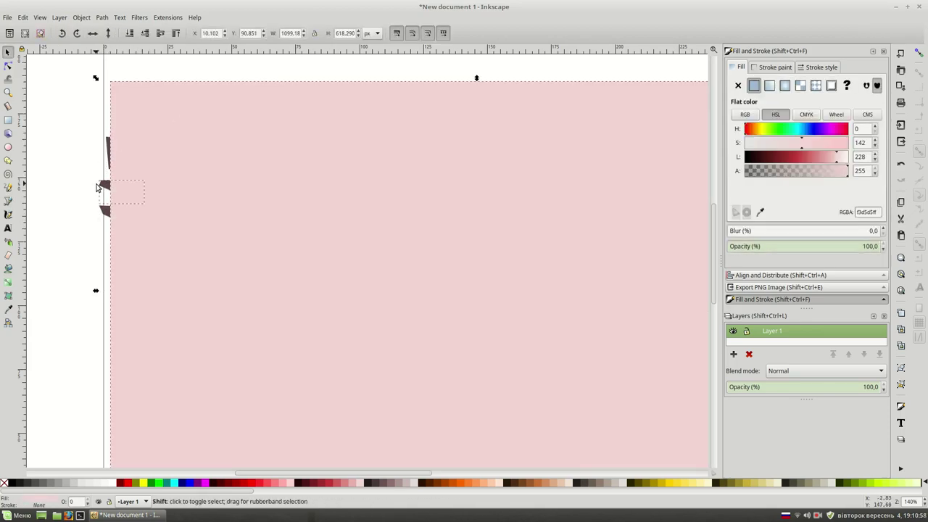
pyautogui.click(97, 187)
pyautogui.press('pagedown')
pyautogui.press('pageup')
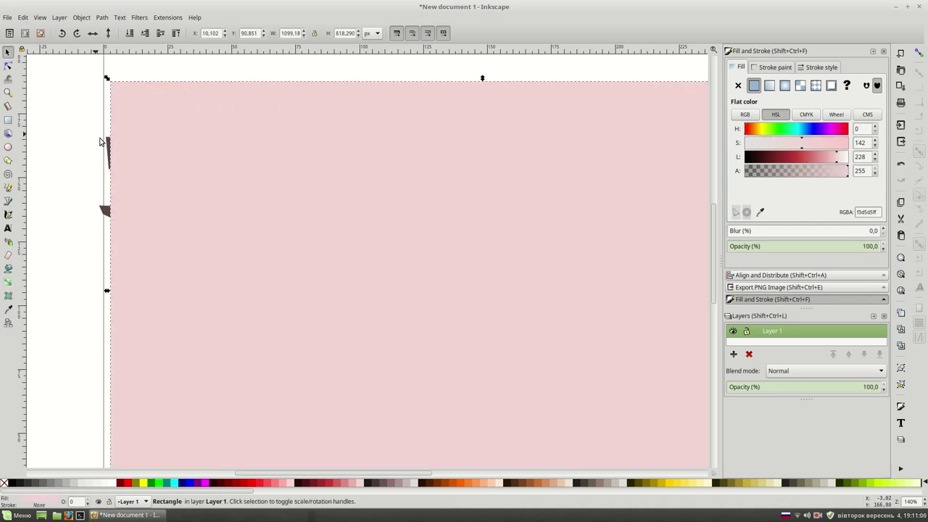
pyautogui.click(107, 145)
pyautogui.press('pagedown')
pyautogui.keyDown('shift'); pyautogui.click(104, 208); pyautogui.keyUp('shift')
pyautogui.press('pagedown')
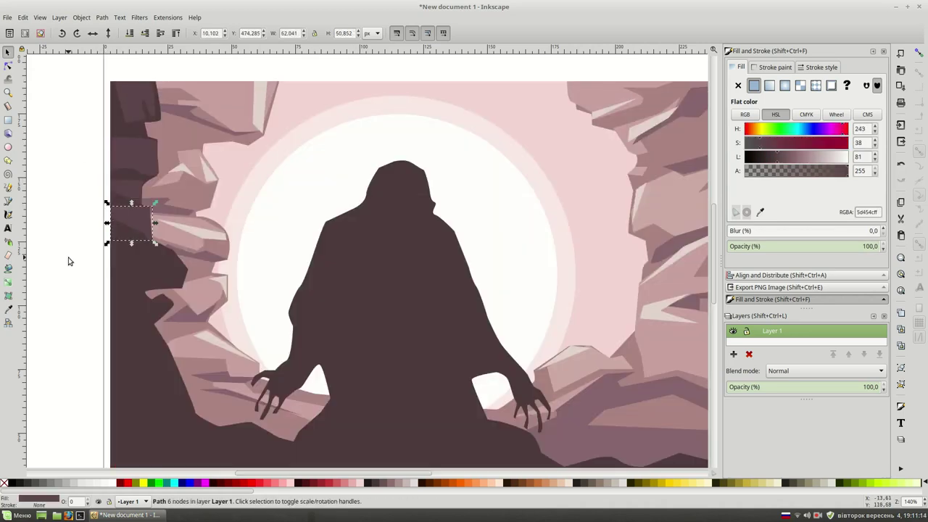
pyautogui.click(78, 263)
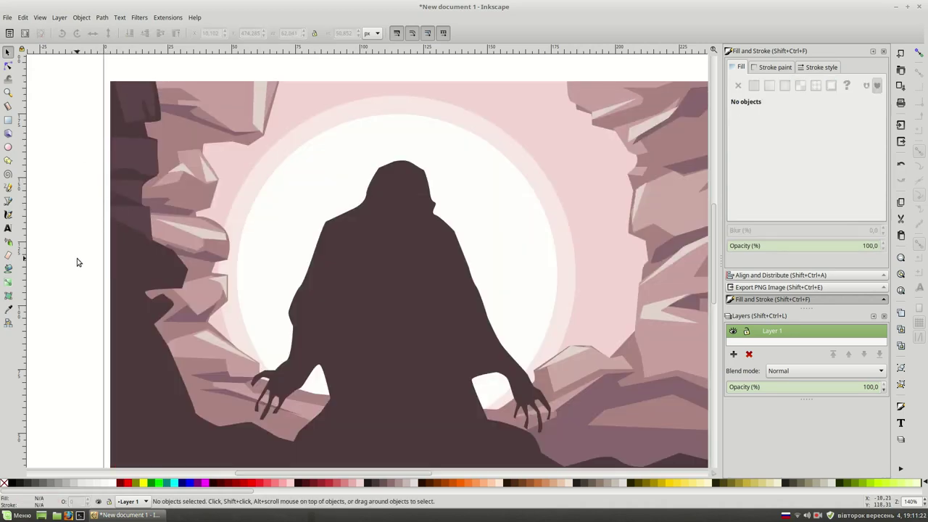
pyautogui.scroll(-2, 214, 195)
pyautogui.hscroll(-1, 288, 155)
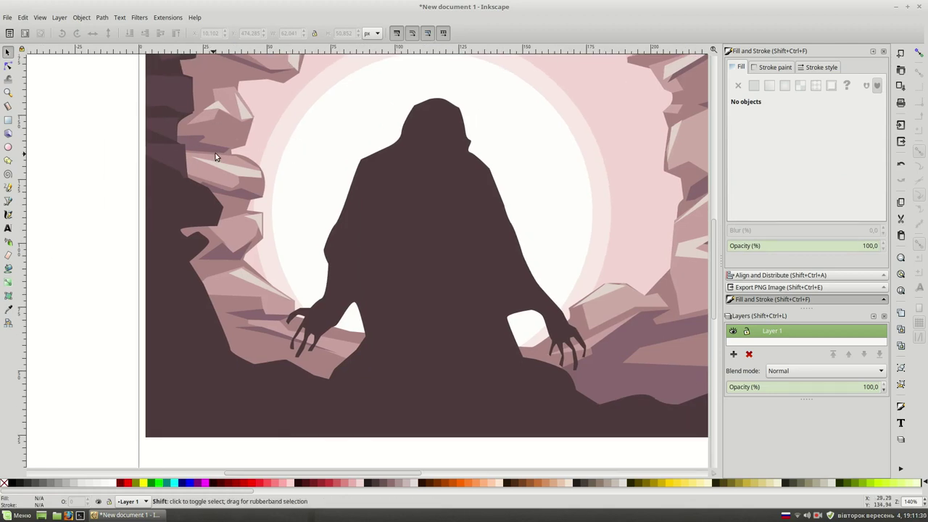
# Step: Draw two closed shadow polygons on the left cliff
pyautogui.press('b')
pyautogui.click(153, 189)
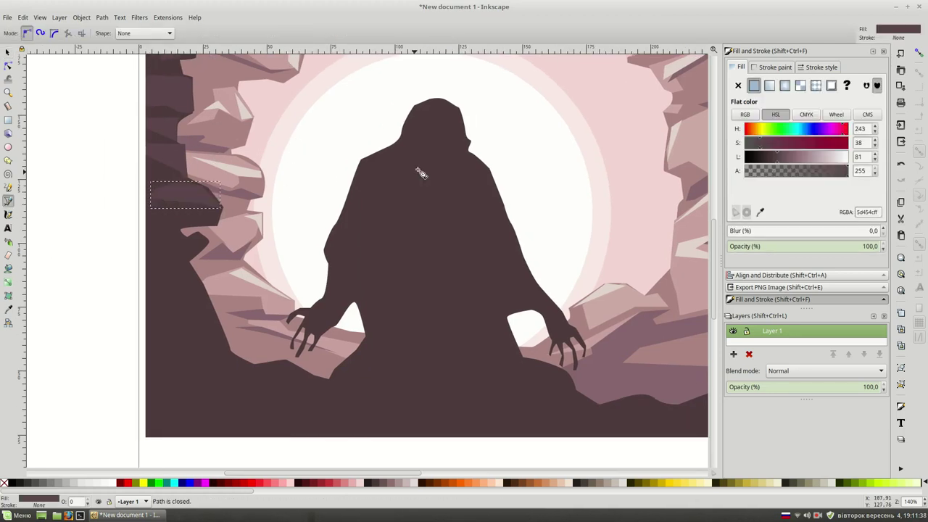
pyautogui.hscroll(1, 159, 221)
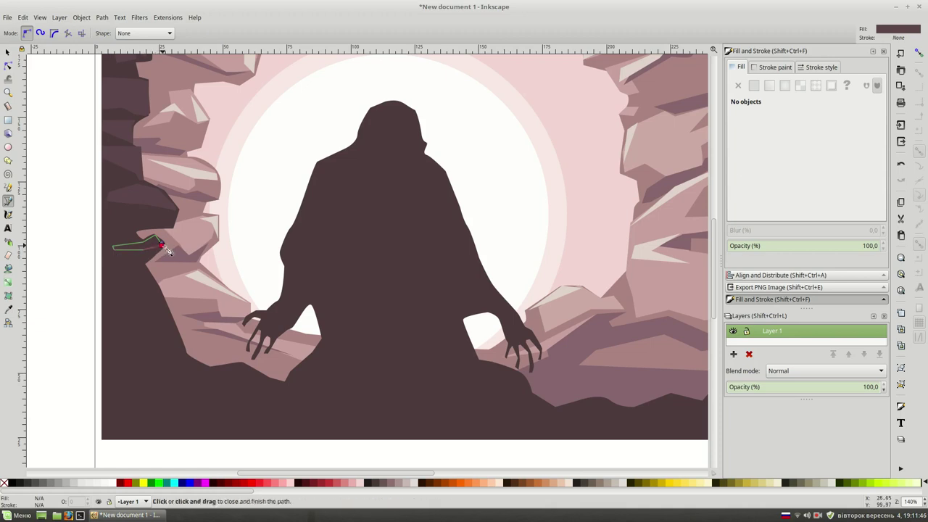
pyautogui.click(162, 246)
pyautogui.scroll(1, 271, 231)
pyautogui.hscroll(1, 271, 232)
pyautogui.click(94, 278)
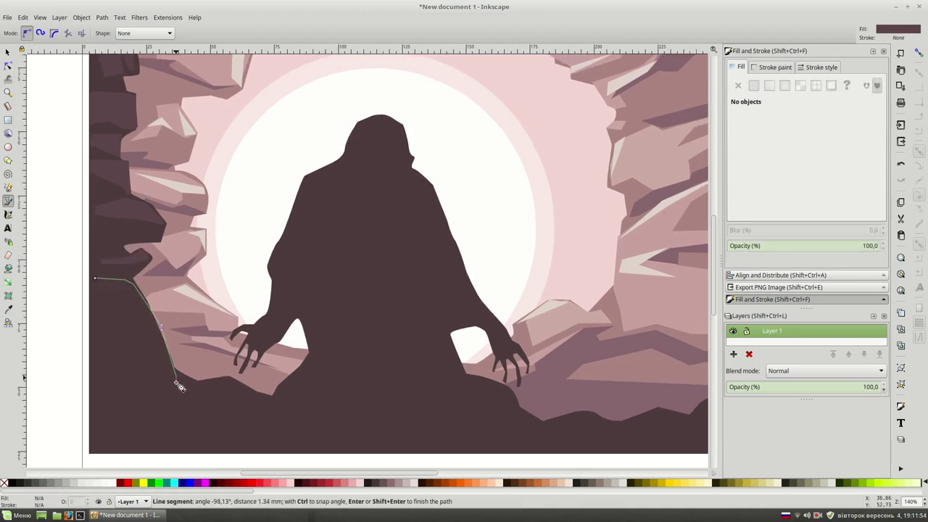
pyautogui.click(93, 414)
pyautogui.click(95, 278)
# Step: Add facets to the lower-left foreground rocks and a small shape on the left cliff
pyautogui.click(133, 416)
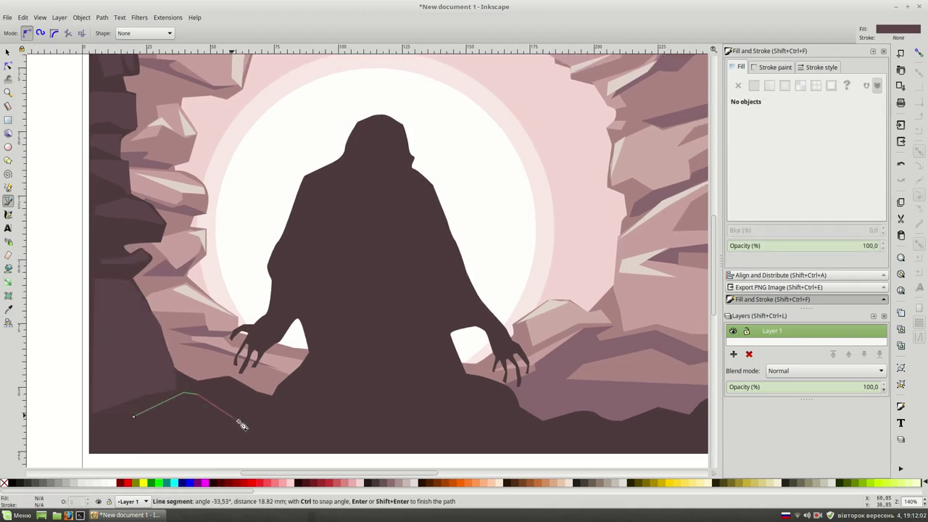
pyautogui.click(131, 438)
pyautogui.click(133, 416)
pyautogui.click(207, 385)
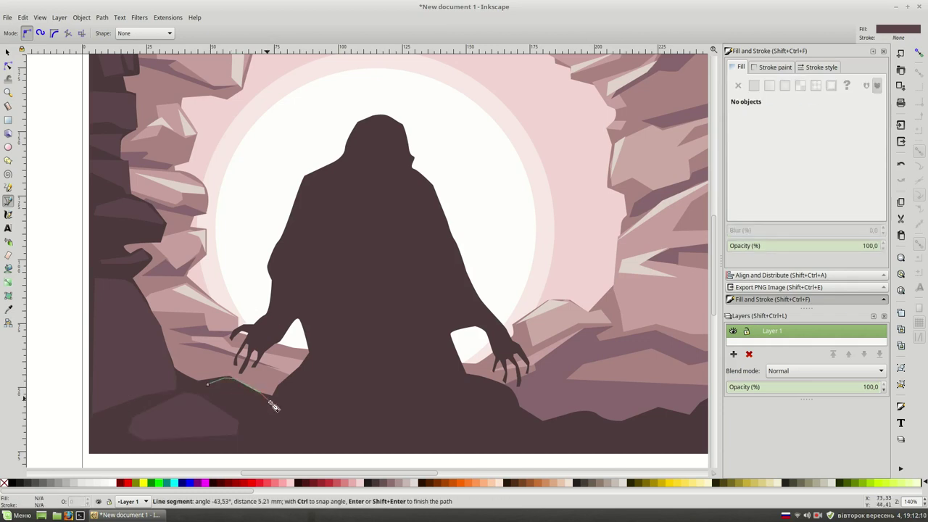
pyautogui.click(208, 384)
pyautogui.scroll(1, 116, 276)
pyautogui.click(126, 274)
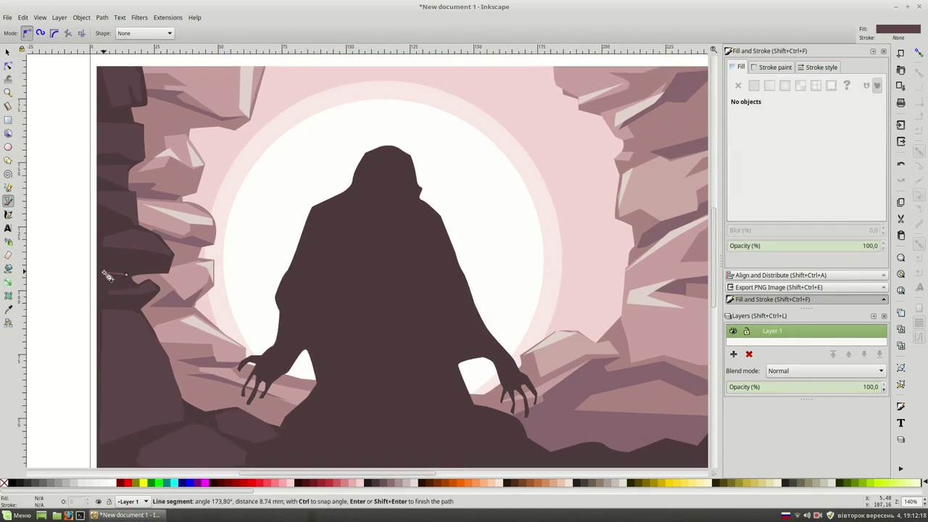
pyautogui.click(103, 284)
# Step: Draw a rock facet just below the figure's left hand
pyautogui.moveTo(380, 266)
pyautogui.mouseDown()
pyautogui.moveTo(283, 220)
pyautogui.moveTo(300, 214)
pyautogui.mouseUp()
pyautogui.click(229, 346)
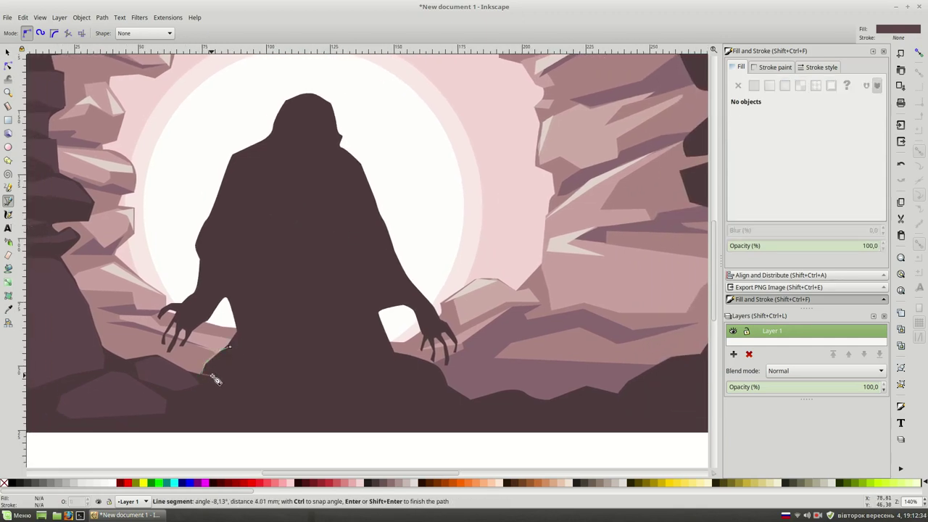
pyautogui.click(212, 377)
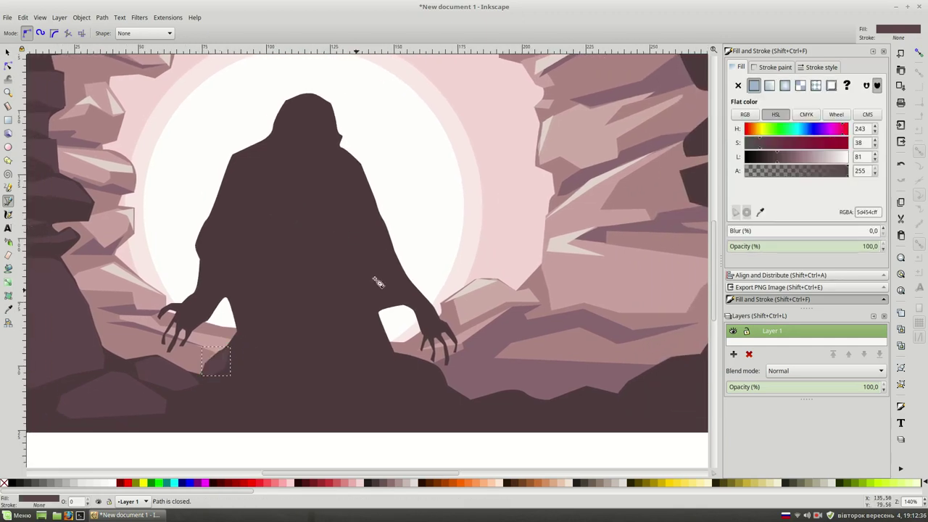
pyautogui.click(229, 380)
# Step: Draw a lighter patch across the figure's torso and a small patch near its hip
pyautogui.moveTo(460, 259); pyautogui.dragTo(482, 299)
pyautogui.click(266, 329)
pyautogui.click(292, 280)
pyautogui.click(331, 291)
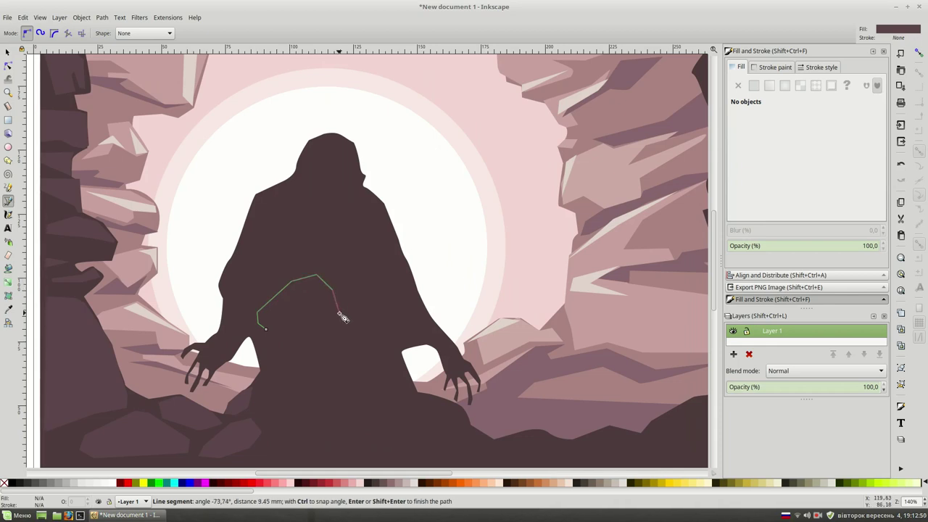
pyautogui.click(340, 314)
pyautogui.click(304, 337)
pyautogui.click(265, 329)
pyautogui.click(296, 369)
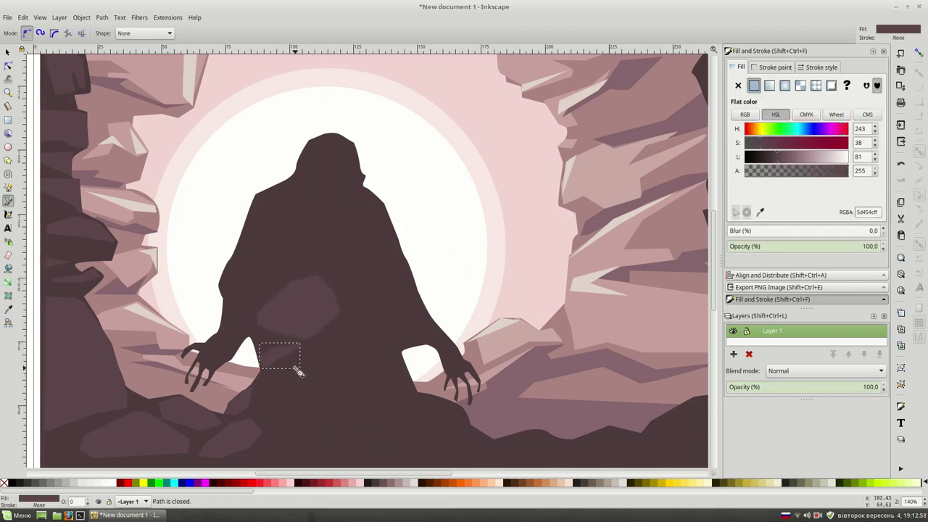
pyautogui.hscroll(4, 624, 263)
pyautogui.scroll(1, 624, 263)
# Step: Close a small shadow shape at the top of the right cliff
pyautogui.click(592, 78)
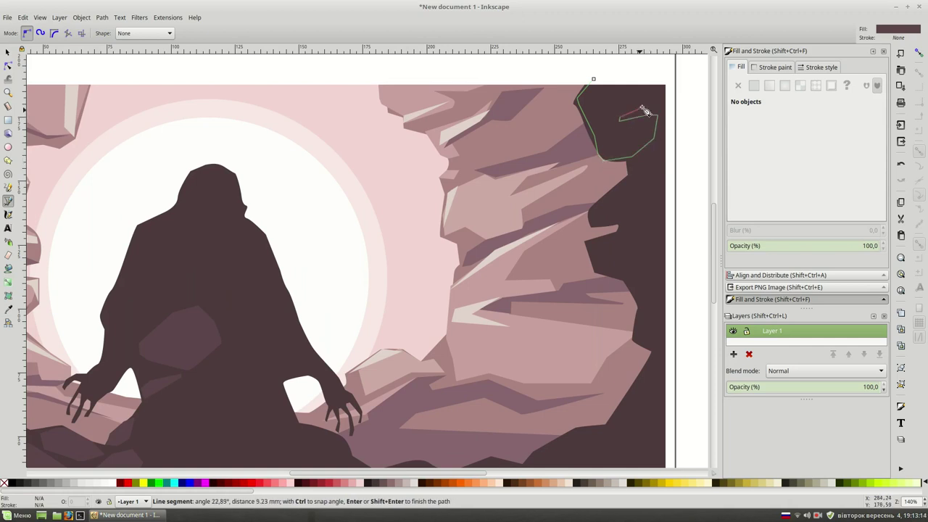
pyautogui.click(593, 78)
pyautogui.press('s')
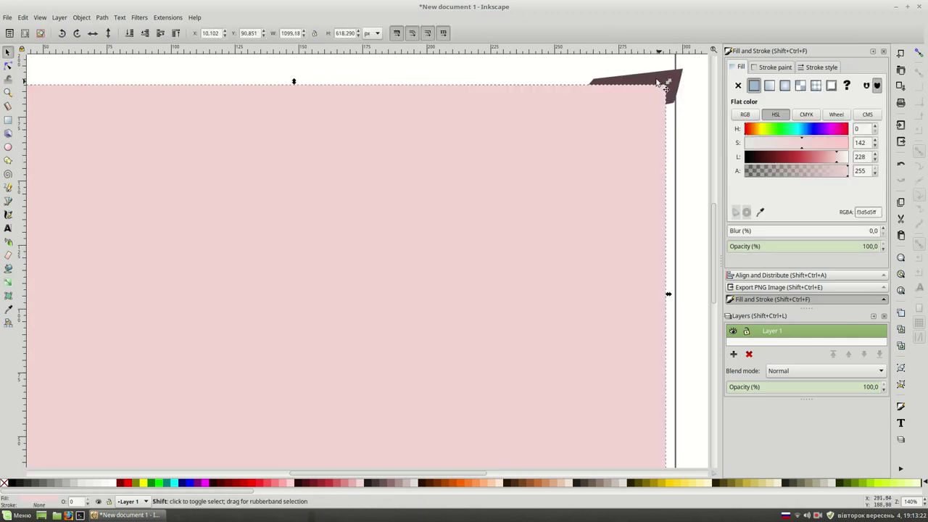
pyautogui.press('Escape')
pyautogui.press('b')
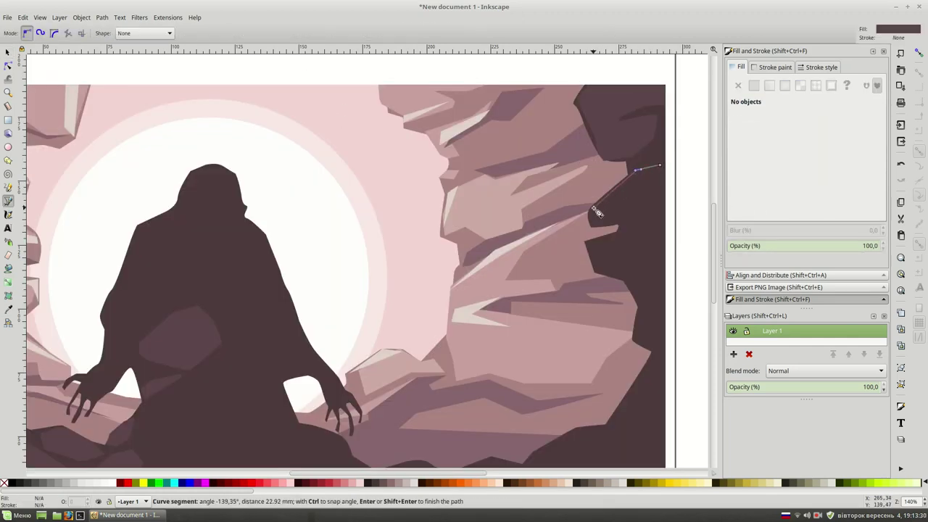
# Step: Draw several dark facets along the right cliff's edge
pyautogui.click(659, 165)
pyautogui.scroll(-2, 623, 196)
pyautogui.click(641, 181)
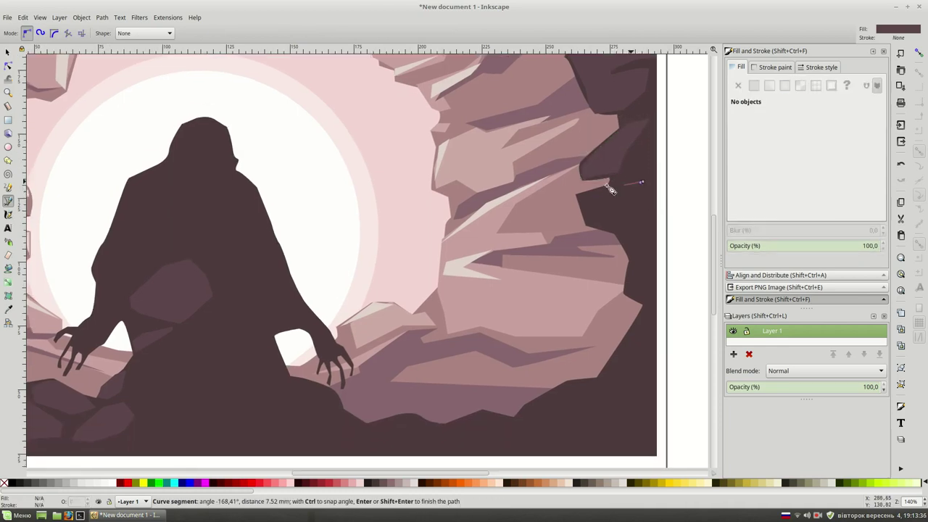
pyautogui.click(589, 216)
pyautogui.click(641, 181)
pyautogui.click(589, 218)
pyautogui.click(595, 224)
pyautogui.scroll(-1, 602, 225)
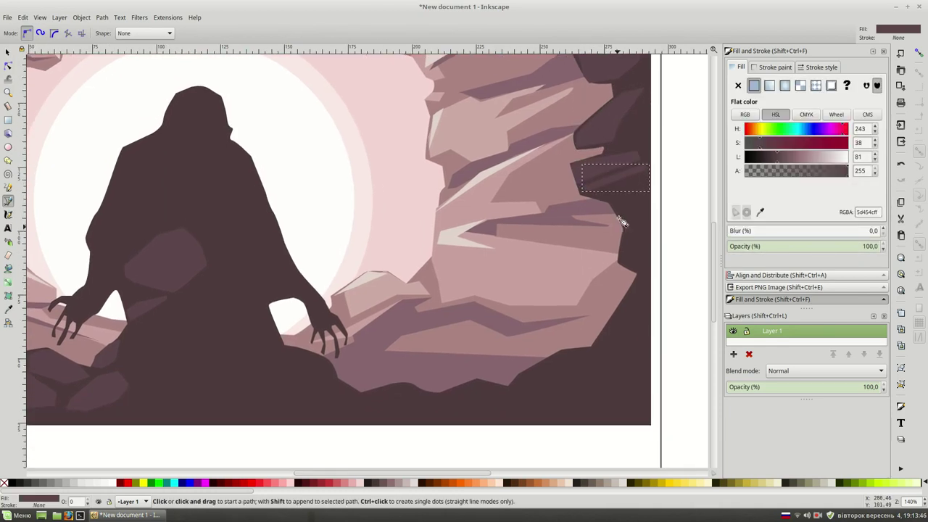
pyautogui.click(616, 200)
pyautogui.press('Return')
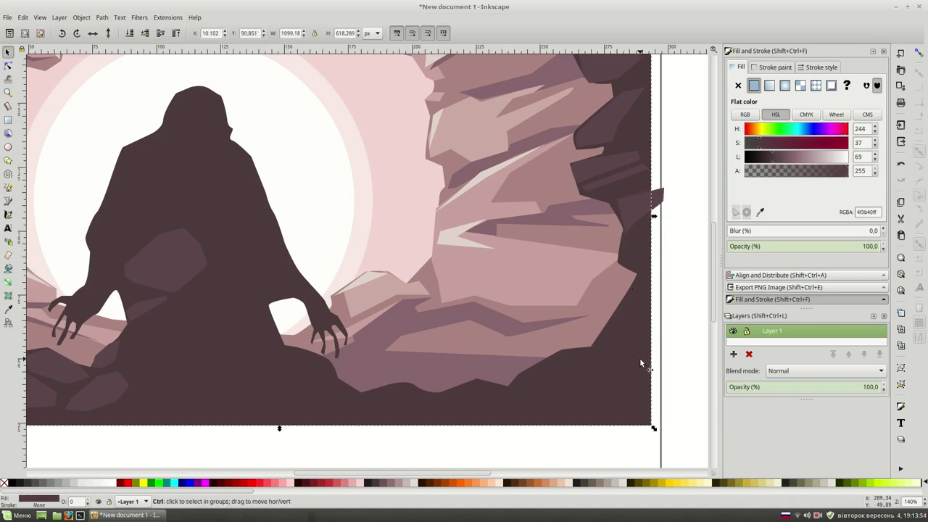
# Step: Finish the small shadow facet on the lower-right foreground rocks
pyautogui.press('Escape')
pyautogui.scroll(-3, 438, 304)
pyautogui.scroll(3, 444, 337)
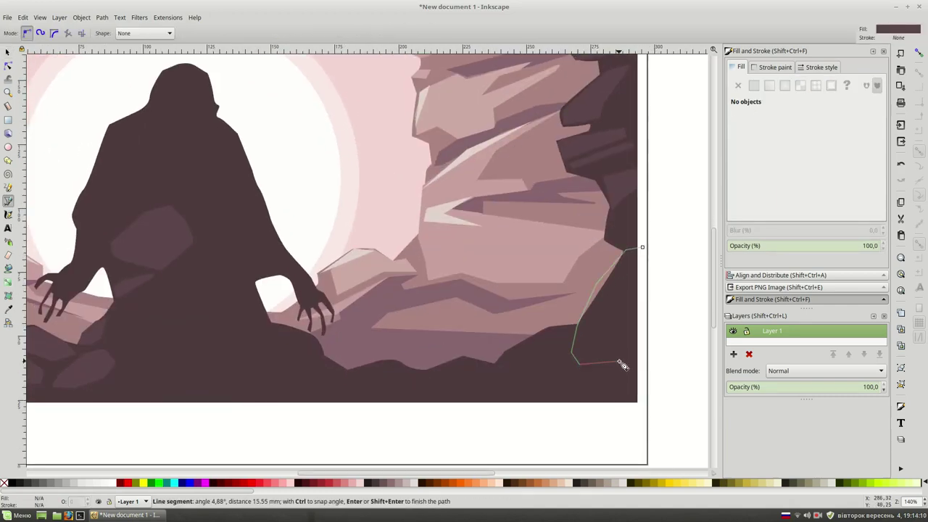
pyautogui.press('Return')
pyautogui.press('s')
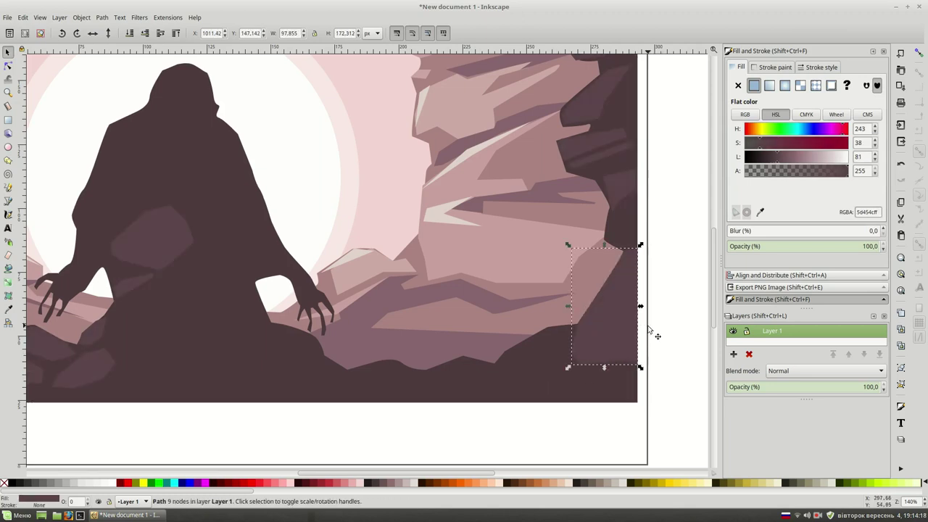
pyautogui.press('b')
pyautogui.press('Escape')
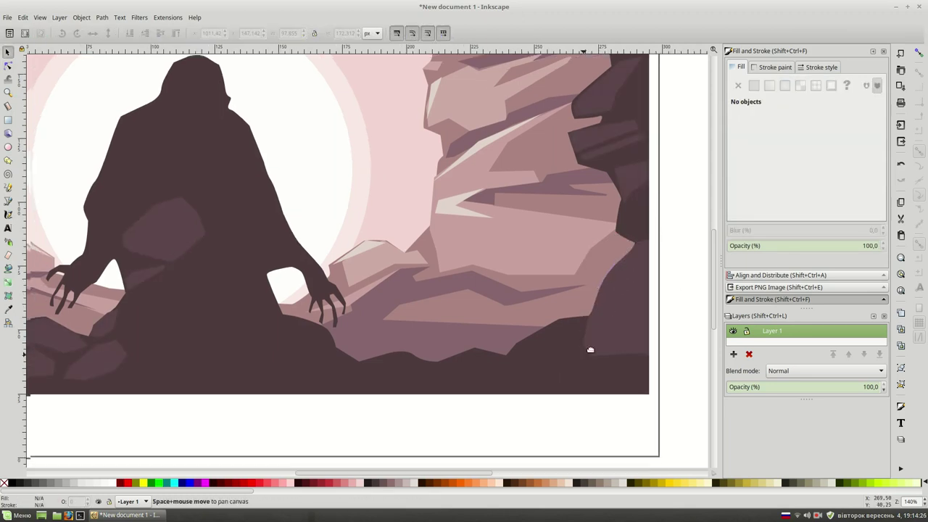
pyautogui.scroll(-1, 605, 346)
# Step: Close the small lower-right rock patch and add a two-corner foreground rock path
pyautogui.click(589, 319)
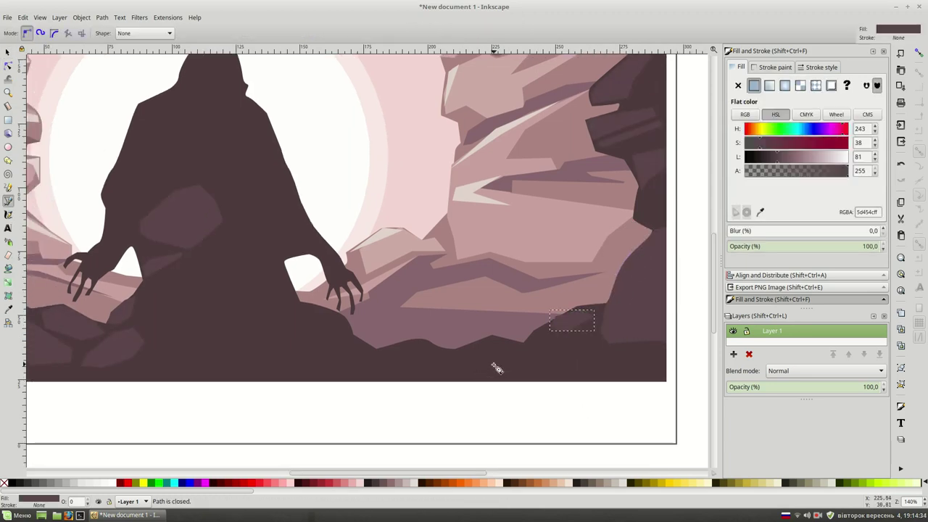
pyautogui.click(488, 366)
pyautogui.click(529, 337)
pyautogui.press('Return')
pyautogui.hscroll(-3, 546, 371)
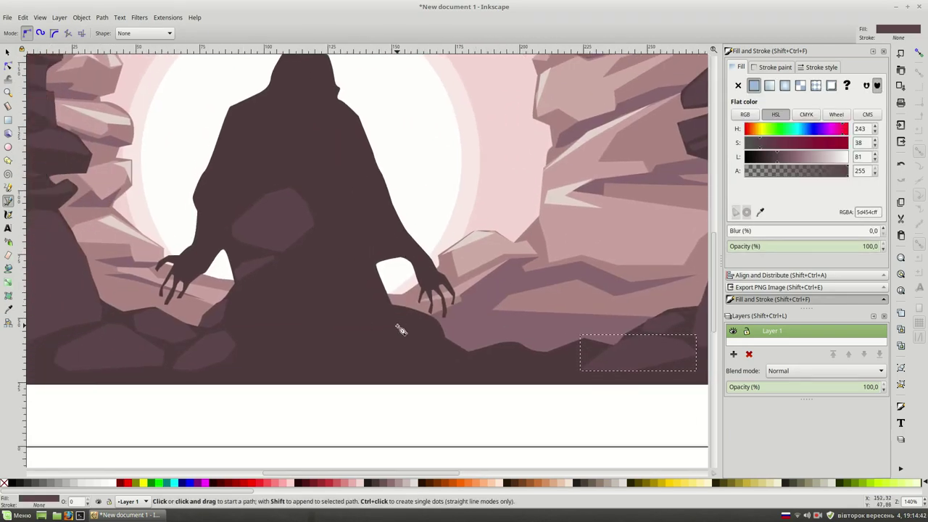
# Step: Draw small rock shapes below the figure's right hand and in the foreground
pyautogui.click(376, 315)
pyautogui.click(375, 321)
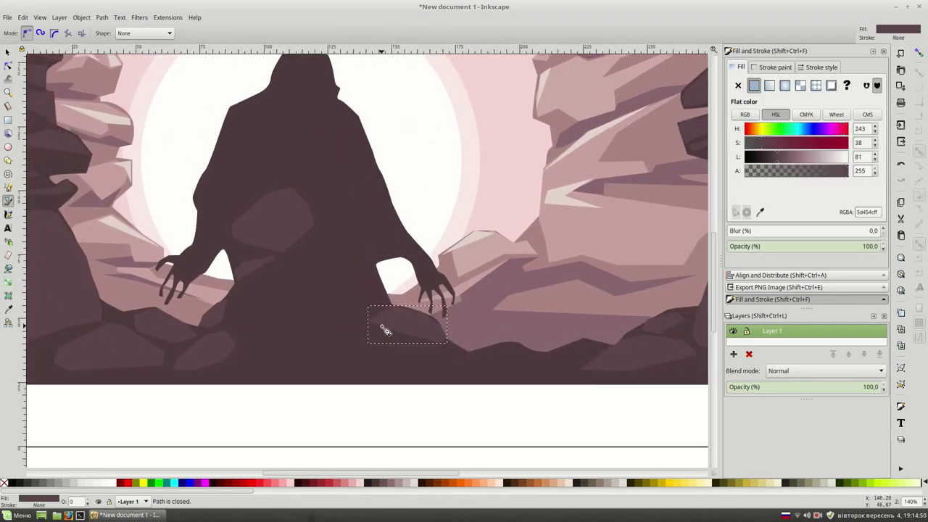
pyautogui.click(447, 362)
pyautogui.click(447, 363)
pyautogui.hscroll(-2, 464, 373)
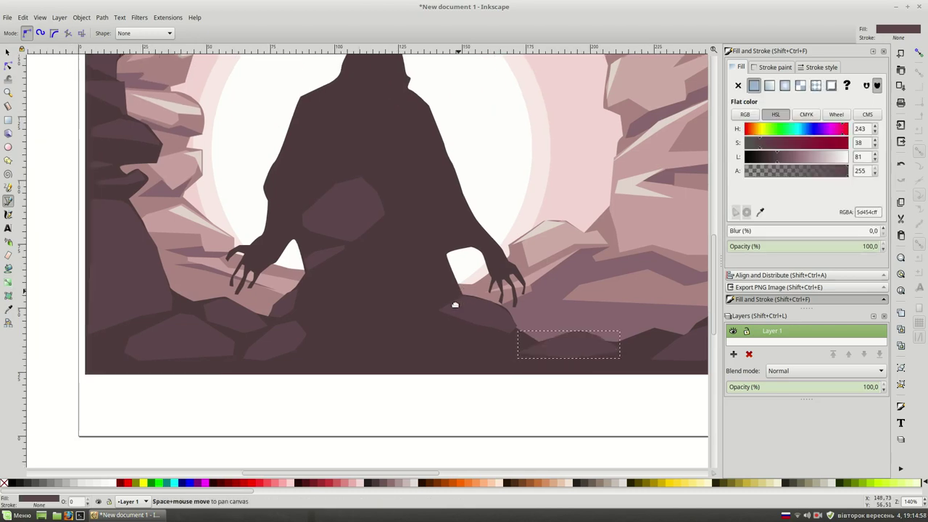
pyautogui.scroll(2, 434, 290)
# Step: Draw a small triangular patch on the figure
pyautogui.click(332, 219)
pyautogui.click(355, 211)
pyautogui.click(332, 219)
pyautogui.press('Escape')
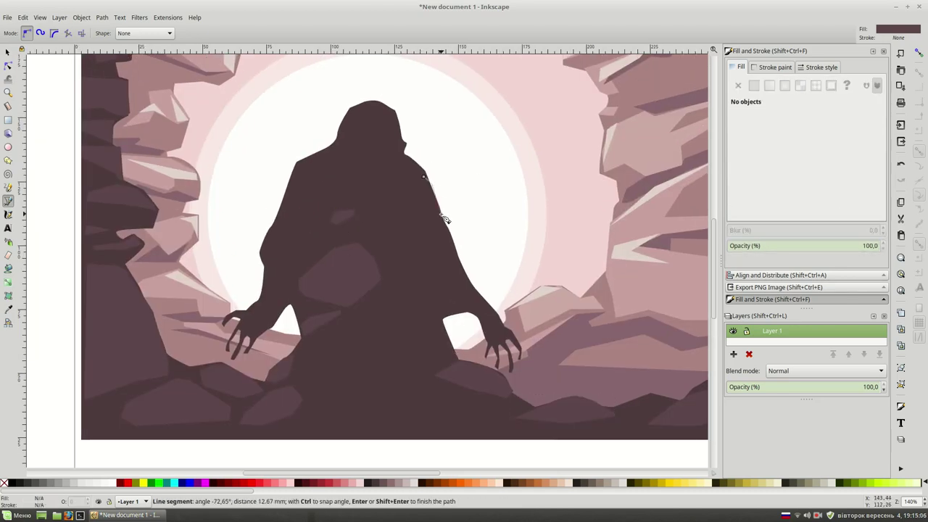
# Step: Add dark patches along the figure's right side and right arm
pyautogui.click(422, 266)
pyautogui.click(422, 266)
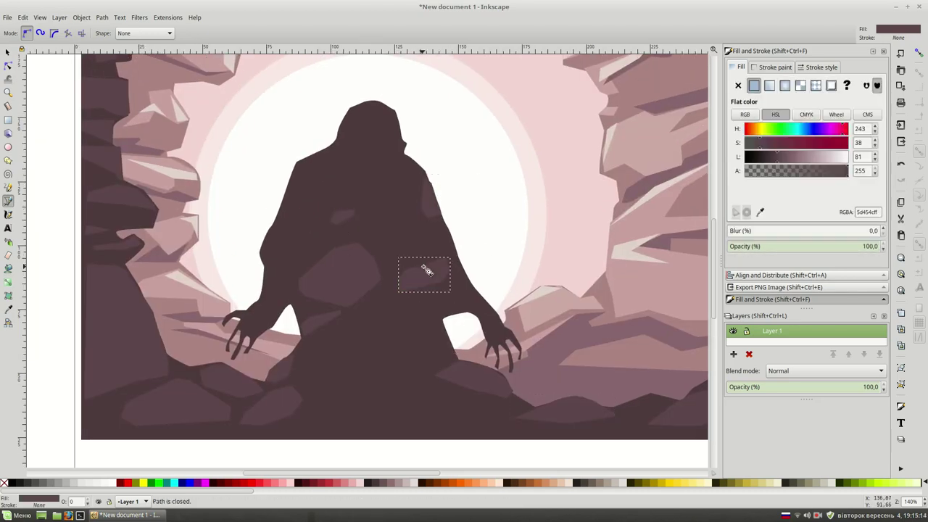
pyautogui.click(449, 235)
pyautogui.click(458, 294)
pyautogui.click(449, 236)
pyautogui.click(440, 319)
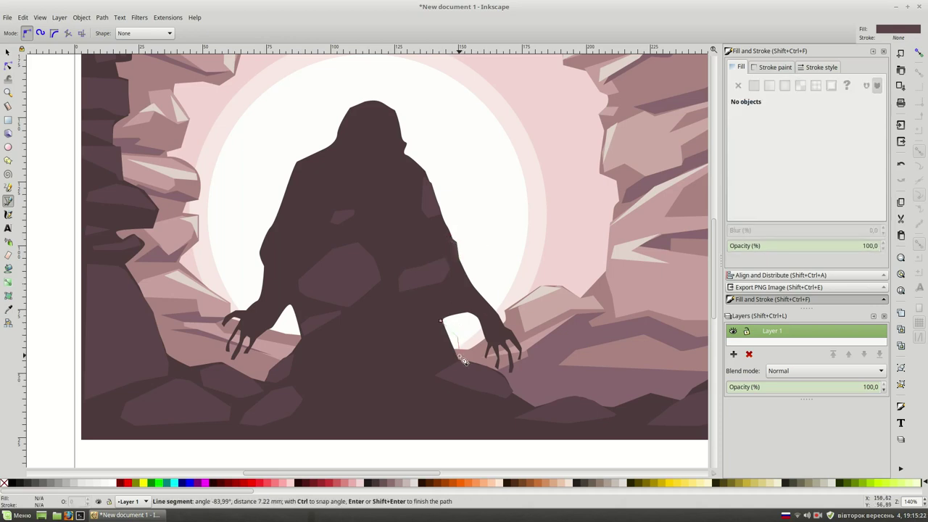
pyautogui.click(440, 320)
pyautogui.press('space')
# Step: Add a patch on the figure's hood and a large rock shape along the bottom edge
pyautogui.click(320, 163)
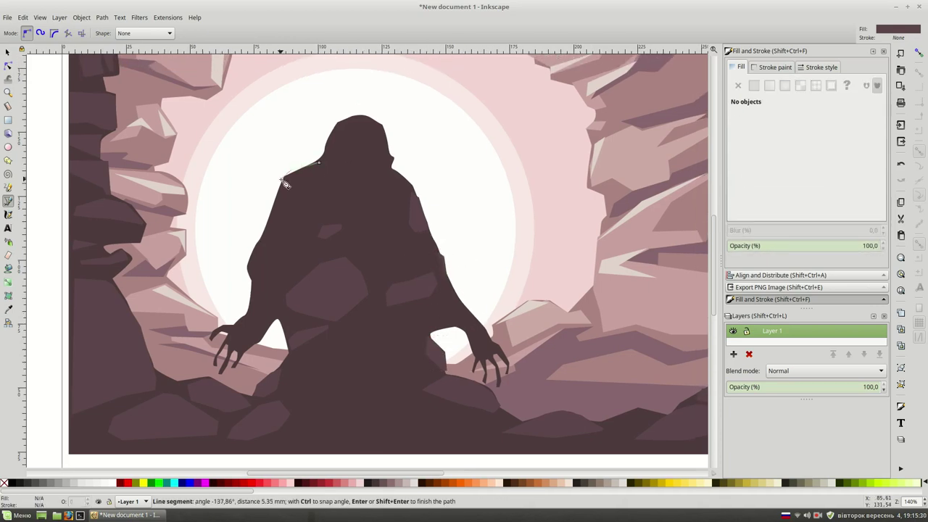
pyautogui.click(319, 163)
pyautogui.scroll(-2, 420, 402)
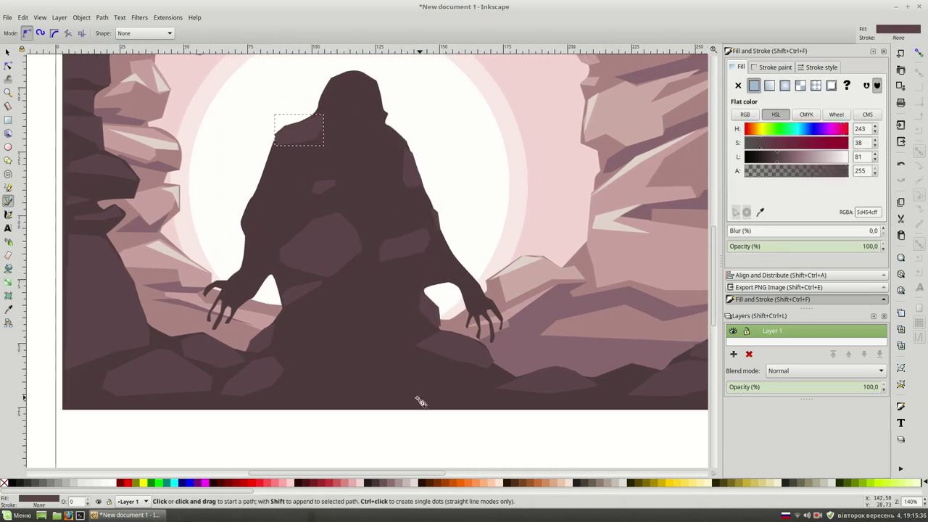
pyautogui.click(296, 414)
pyautogui.click(339, 376)
pyautogui.click(504, 413)
pyautogui.click(296, 414)
# Step: Draw a small ledge shape on the left cliff, then deselect it
pyautogui.press('s')
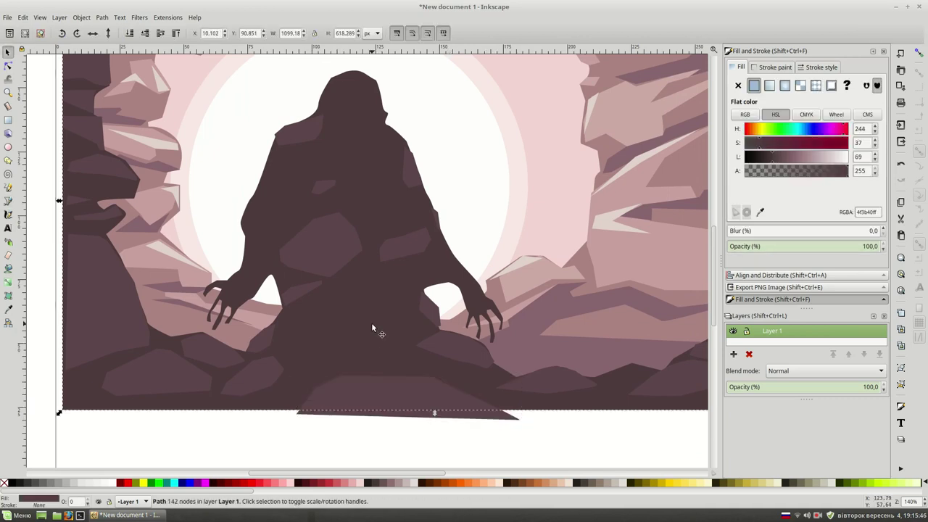
pyautogui.press('Escape')
pyautogui.press('b')
pyautogui.scroll(3, 300, 176)
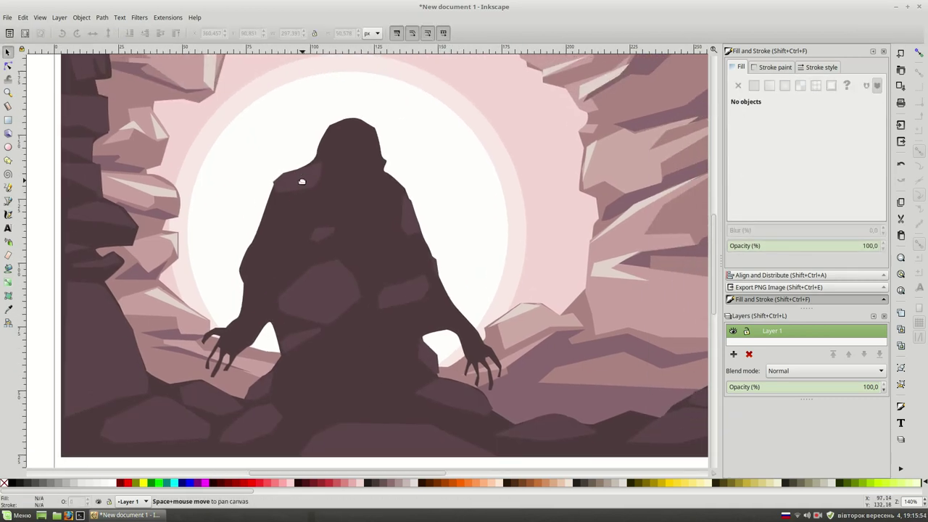
pyautogui.click(161, 266)
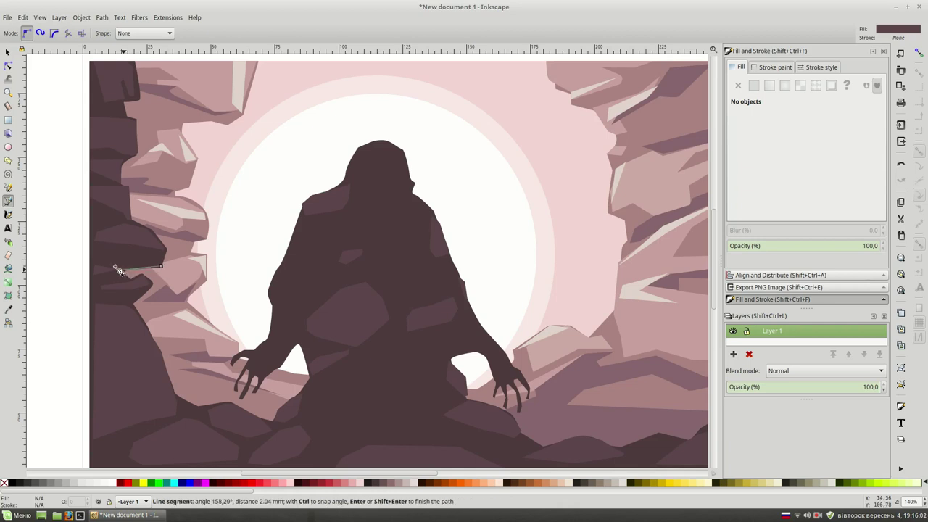
pyautogui.click(165, 268)
pyautogui.press('s')
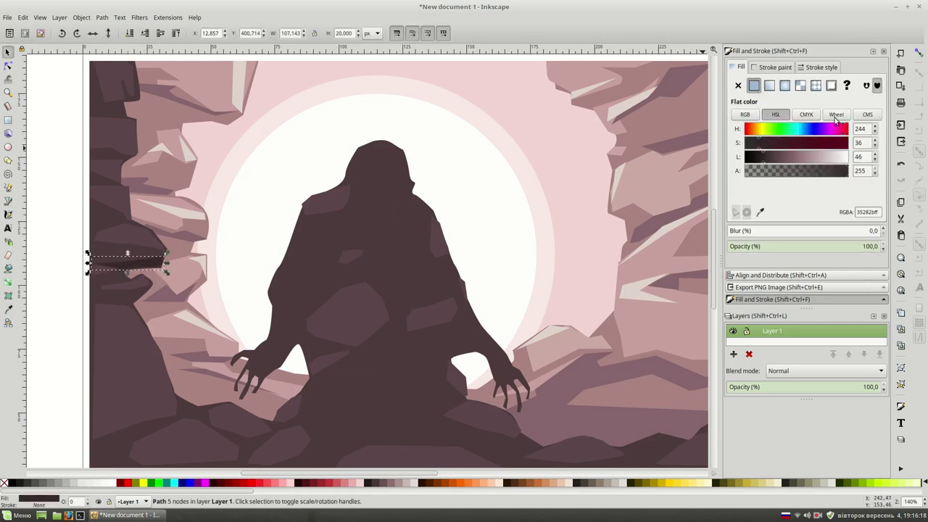
pyautogui.click(71, 315)
# Step: With the whole page in view, draw a dark shadow wedge at the left rock edge
pyautogui.press('5')
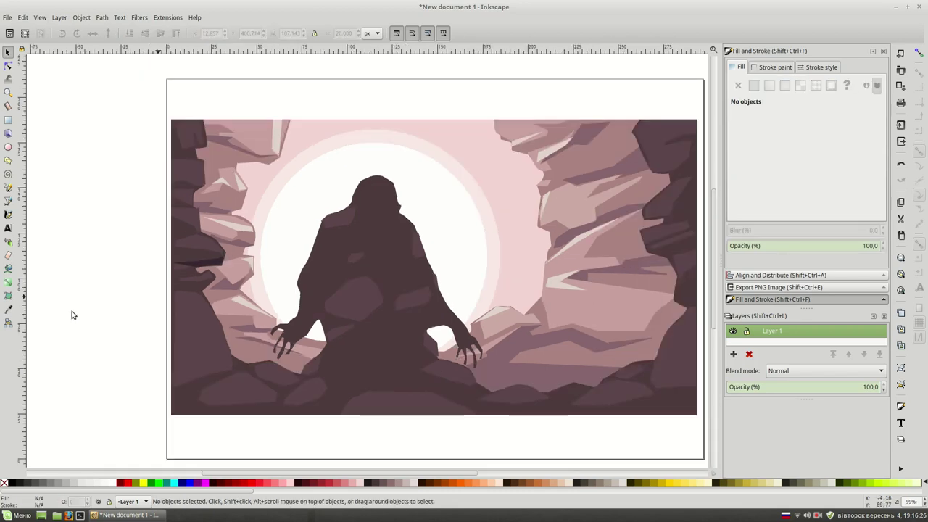
pyautogui.scroll(2, 145, 319)
pyautogui.scroll(1, 231, 216)
pyautogui.press('b')
pyautogui.click(121, 247)
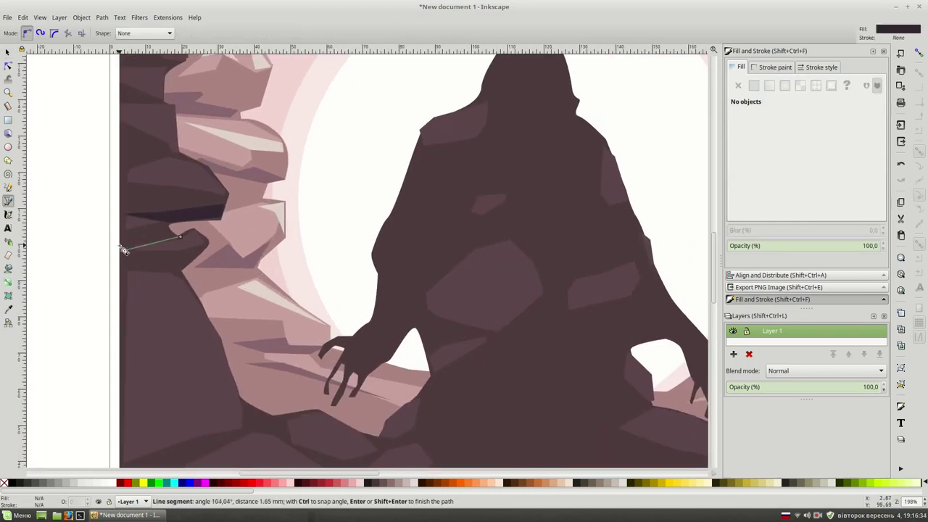
pyautogui.click(200, 229)
pyautogui.click(204, 249)
pyautogui.press('Return')
# Step: Draw another left-cliff wedge and raise the large dark rock shape to the top
pyautogui.scroll(3, 345, 187)
pyautogui.hscroll(-3, 345, 186)
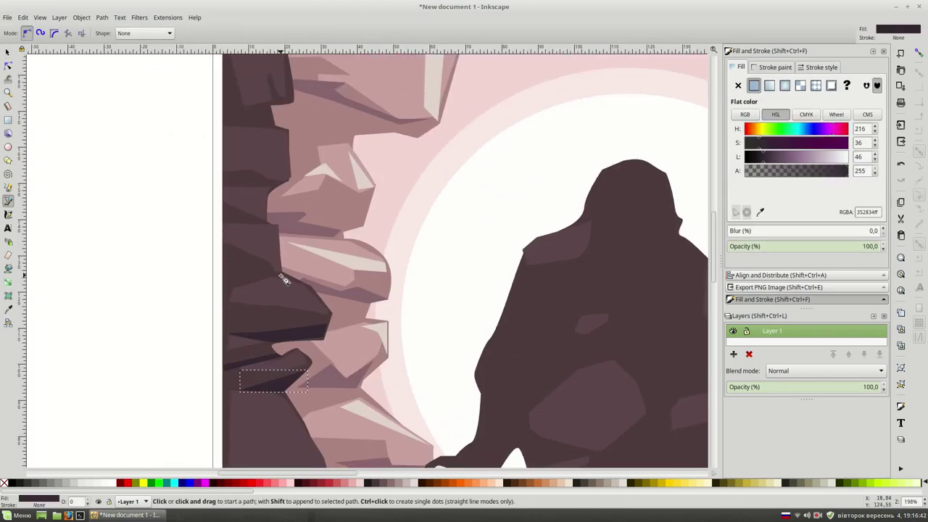
pyautogui.click(202, 271)
pyautogui.doubleClick(279, 274)
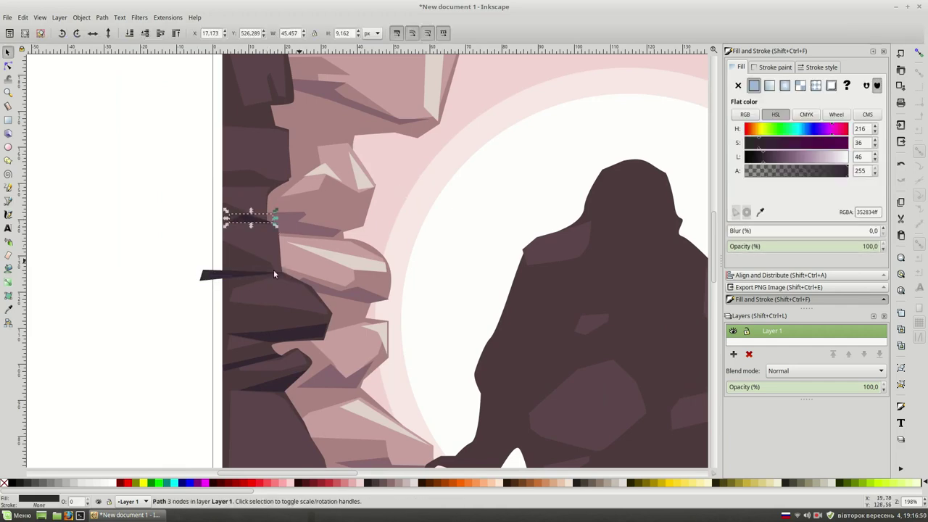
pyautogui.click(246, 239)
pyautogui.press('Home')
pyautogui.keyDown('shift'); pyautogui.click(210, 279); pyautogui.keyUp('shift')
pyautogui.press('Escape')
pyautogui.press('b')
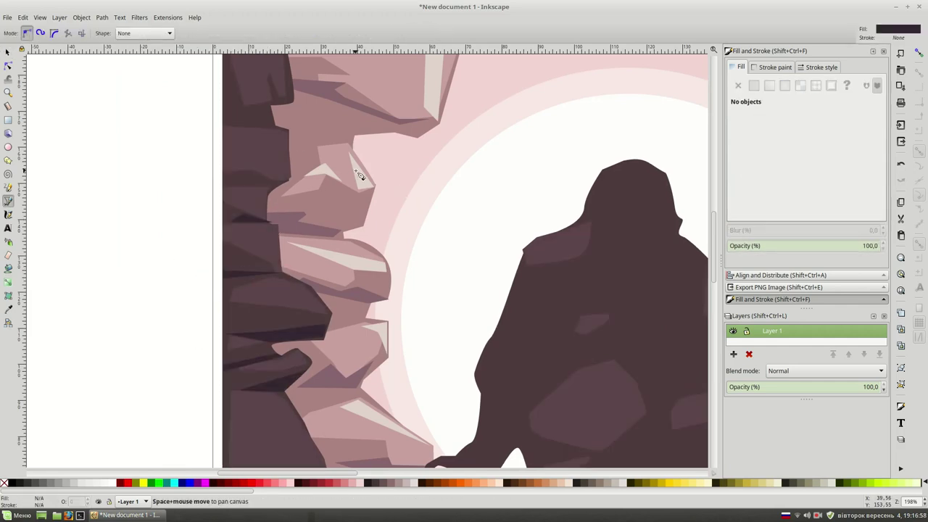
# Step: Draw a closed shadow wedge along the upper left cliff edge
pyautogui.scroll(3, 362, 177)
pyautogui.hscroll(-1, 363, 176)
pyautogui.click(253, 183)
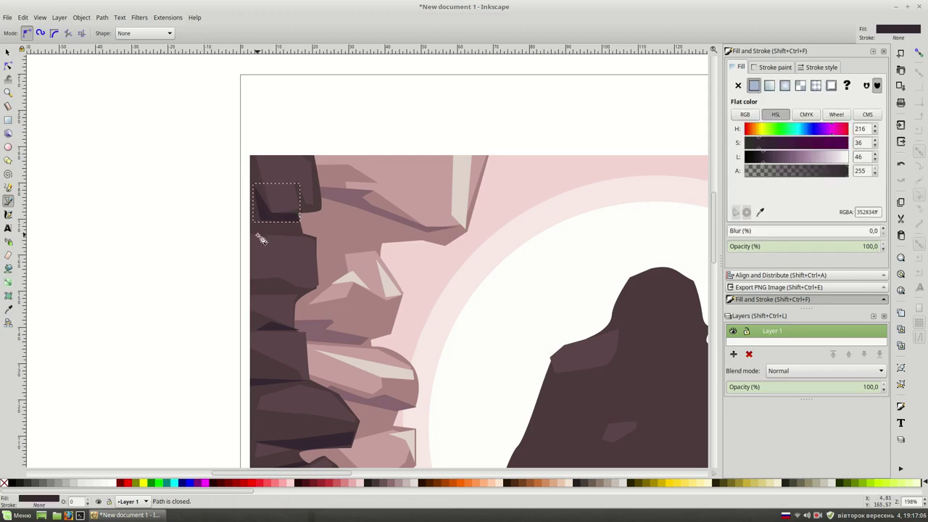
pyautogui.scroll(-3, 266, 239)
pyautogui.hscroll(3, 265, 238)
pyautogui.click(171, 189)
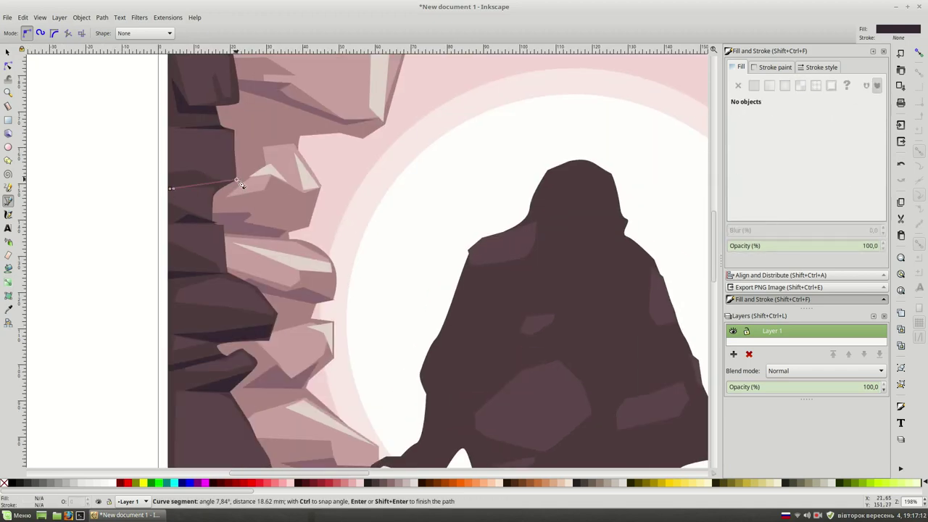
pyautogui.click(171, 188)
pyautogui.scroll(-5, 175, 194)
pyautogui.hscroll(1, 174, 193)
# Step: Add shadow wedges at the lower cliff edge and along the lower rocks
pyautogui.click(149, 294)
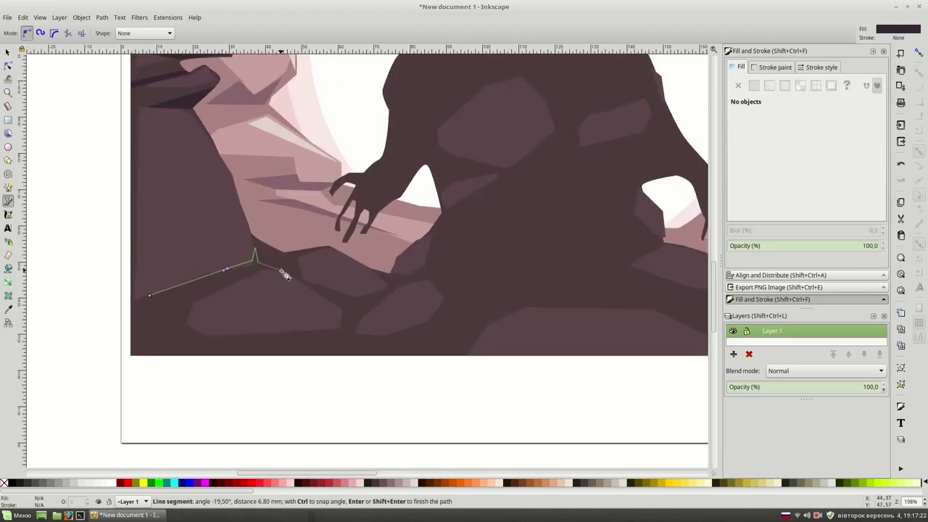
pyautogui.doubleClick(284, 274)
pyautogui.hscroll(2, 362, 276)
pyautogui.click(231, 286)
pyautogui.click(282, 298)
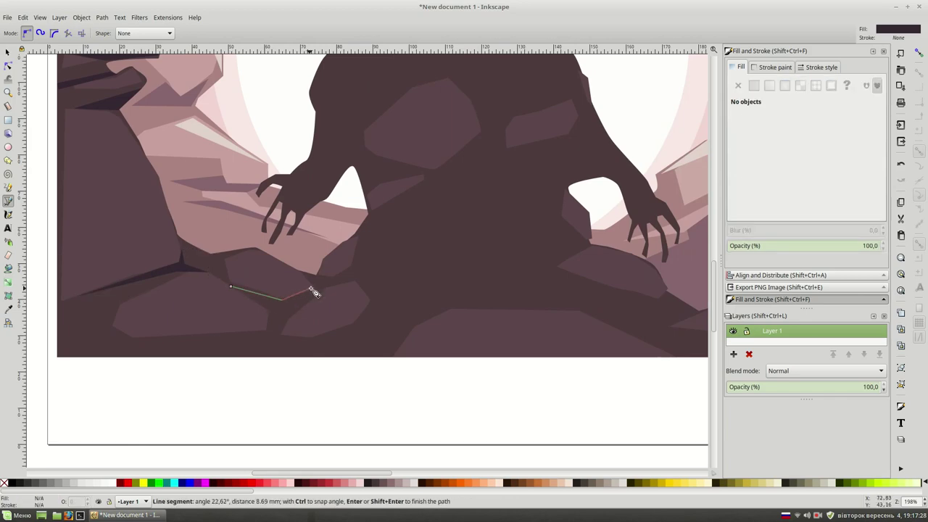
pyautogui.click(232, 288)
pyautogui.scroll(5, 305, 269)
pyautogui.hscroll(8, 304, 269)
# Step: Draw three thin shadow wedges on the right cliff
pyautogui.click(450, 213)
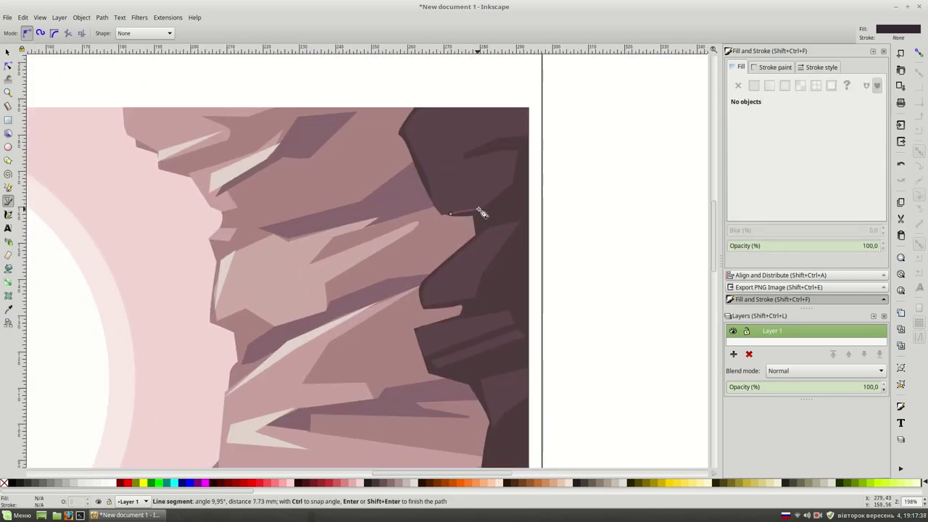
pyautogui.click(450, 213)
pyautogui.click(449, 164)
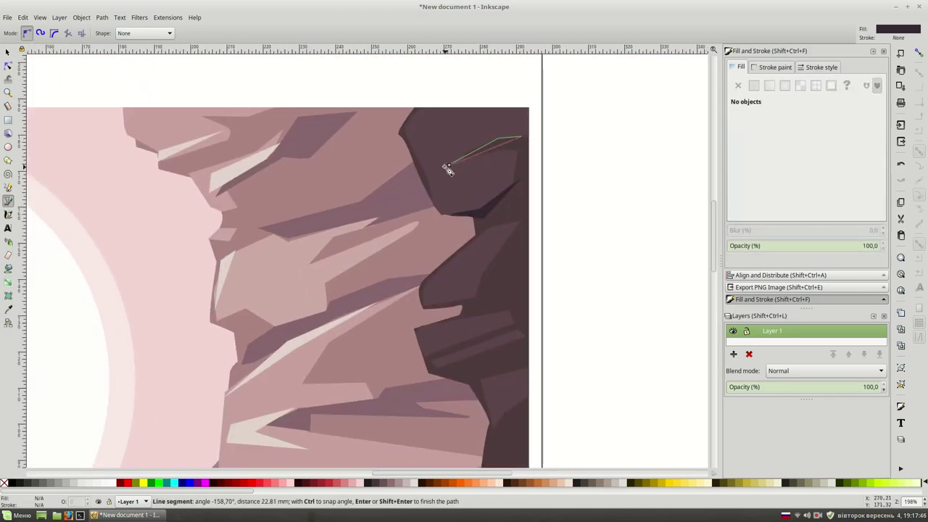
pyautogui.click(447, 167)
pyautogui.scroll(-2, 463, 203)
pyautogui.hscroll(1, 464, 202)
pyautogui.click(437, 239)
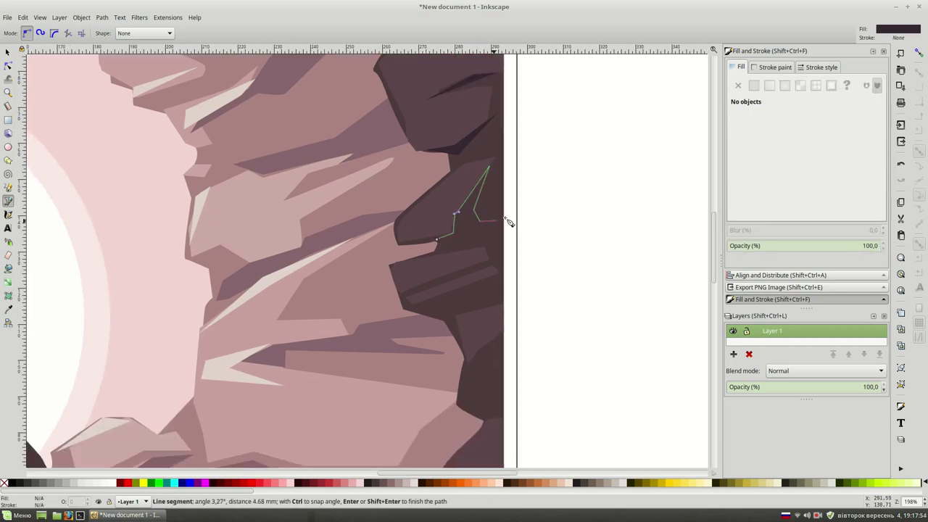
pyautogui.click(436, 239)
# Step: Select the dark right-cliff shapes and merge them with Path > Union
pyautogui.press('s')
pyautogui.click(493, 135)
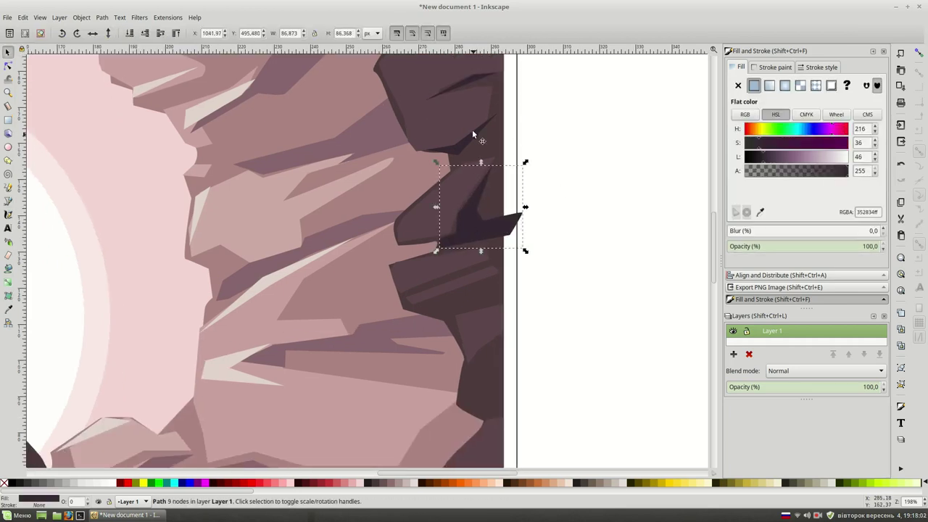
pyautogui.hotkey('ctrl', '+')
pyautogui.press('b')
pyautogui.scroll(-2, 518, 227)
pyautogui.hscroll(1, 517, 228)
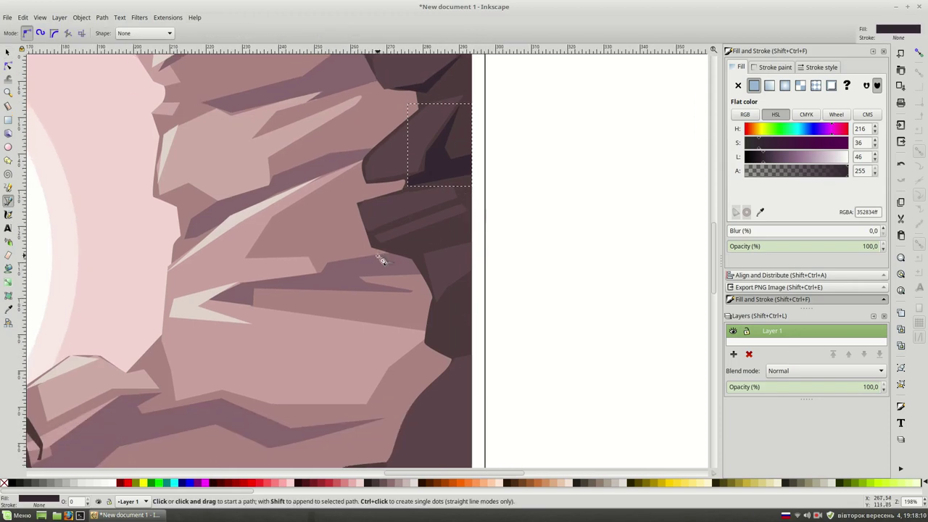
# Step: Add a triangular shadow and a narrow shadow on the right cliff rock
pyautogui.click(372, 247)
pyautogui.click(459, 182)
pyautogui.click(373, 208)
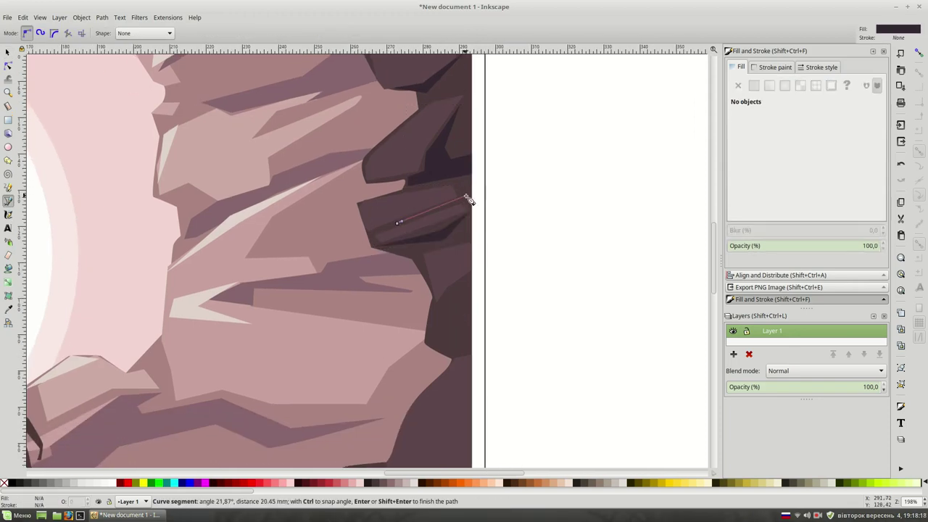
pyautogui.click(403, 224)
pyautogui.scroll(-3, 434, 209)
pyautogui.click(435, 210)
pyautogui.press('Escape')
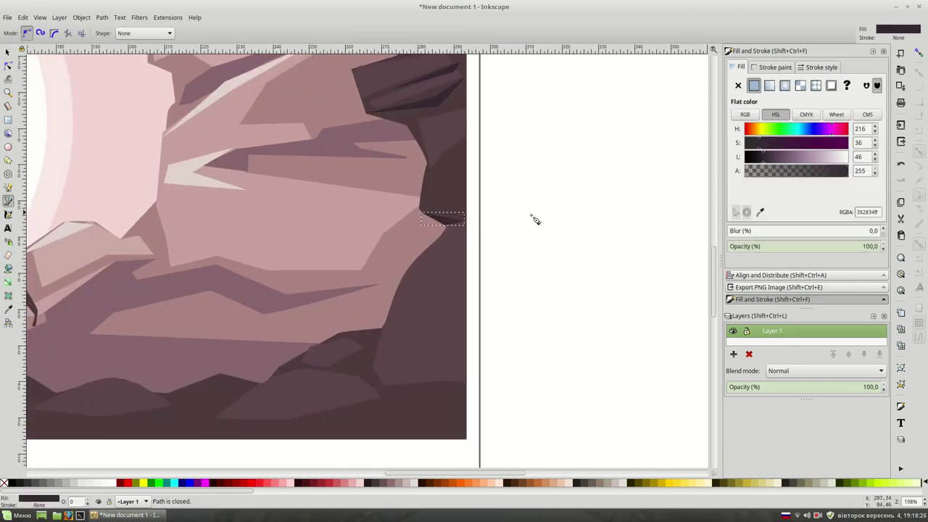
pyautogui.scroll(-3, 532, 215)
pyautogui.hscroll(-2, 532, 216)
# Step: Draw two shadow strokes along the foreground rocks
pyautogui.click(419, 276)
pyautogui.press('Return')
pyautogui.scroll(-1, 434, 290)
pyautogui.hscroll(-2, 435, 290)
pyautogui.click(374, 292)
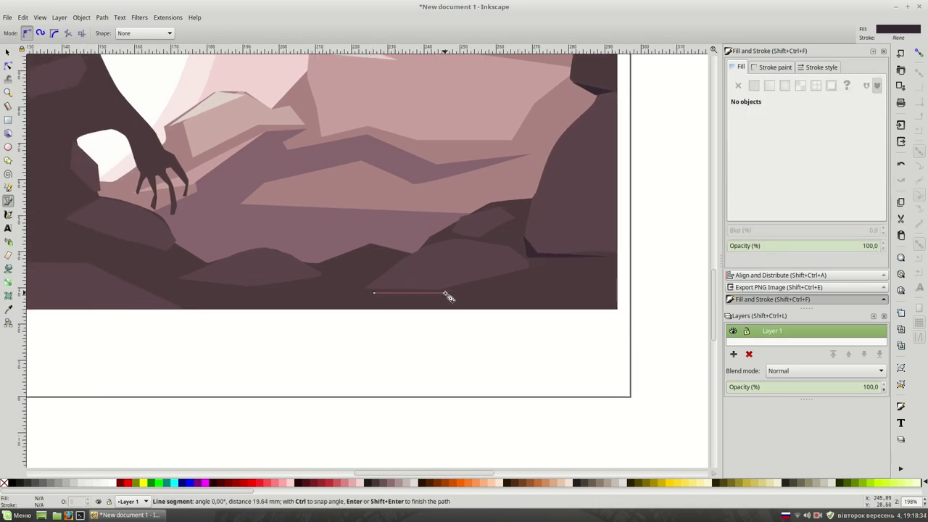
pyautogui.click(442, 288)
pyautogui.press('Return')
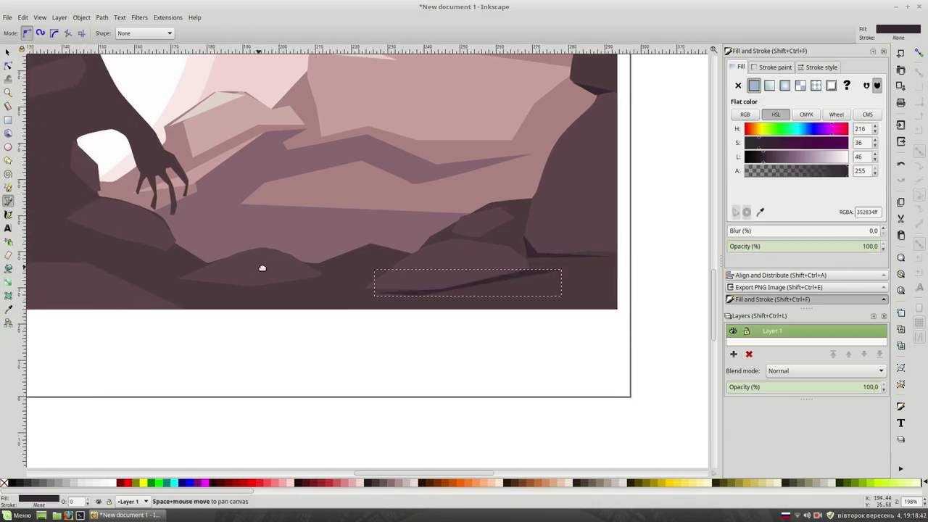
pyautogui.scroll(1, 261, 267)
pyautogui.hscroll(-2, 261, 267)
# Step: Draw a long four-corner shadow across the lower-right foreground rocks
pyautogui.click(365, 298)
pyautogui.click(430, 303)
pyautogui.click(503, 293)
pyautogui.click(532, 300)
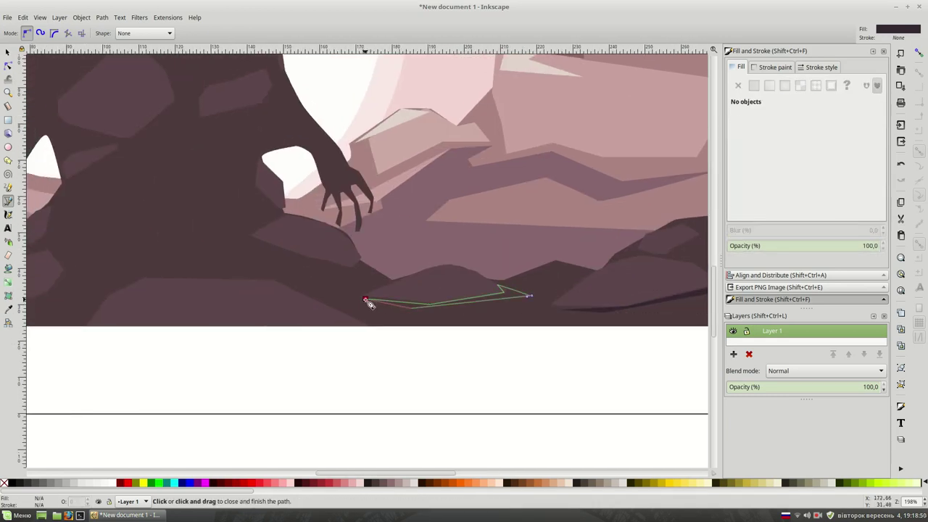
pyautogui.click(365, 298)
pyautogui.hscroll(-3, 592, 234)
pyautogui.scroll(1, 590, 259)
pyautogui.scroll(-1, 345, 362)
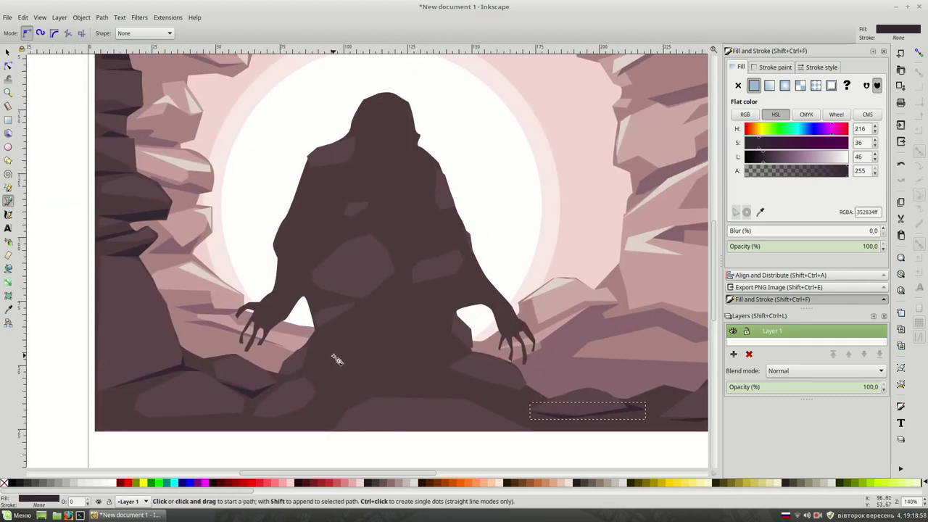
# Step: Draw a small dark triangle on the rocks near the figure's base
pyautogui.click(309, 353)
pyautogui.click(308, 349)
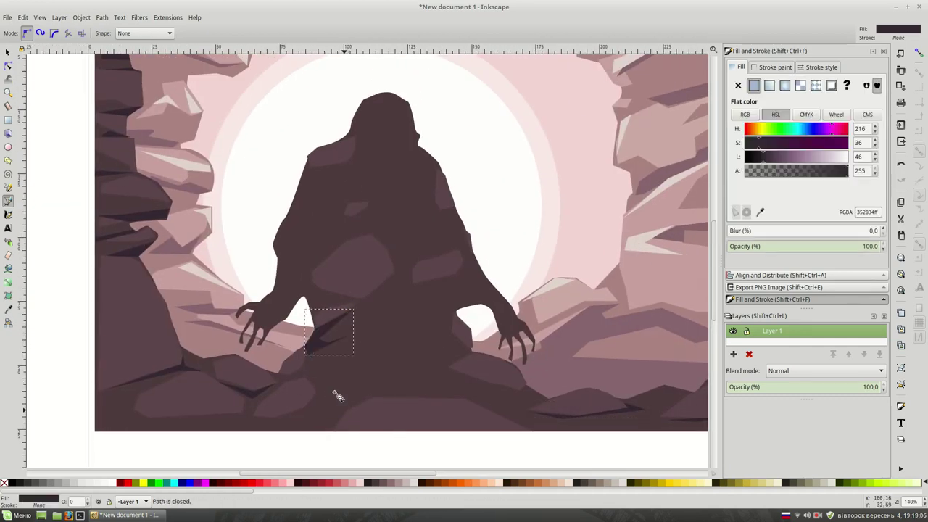
pyautogui.click(303, 361)
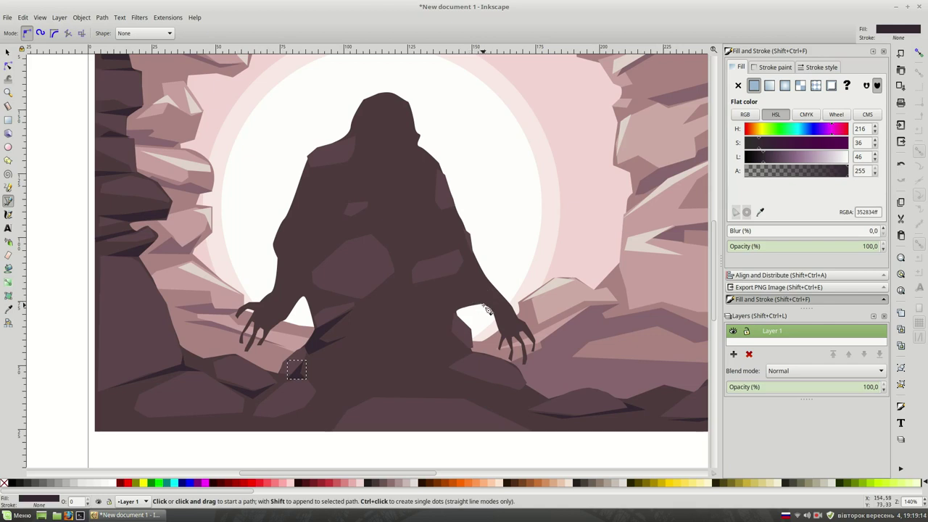
# Step: Draw dark angular cuts beside the figure's right hand
pyautogui.click(456, 312)
pyautogui.press('Return')
pyautogui.keyDown('ctrl'); pyautogui.scroll(1, 487, 304); pyautogui.keyUp('ctrl')
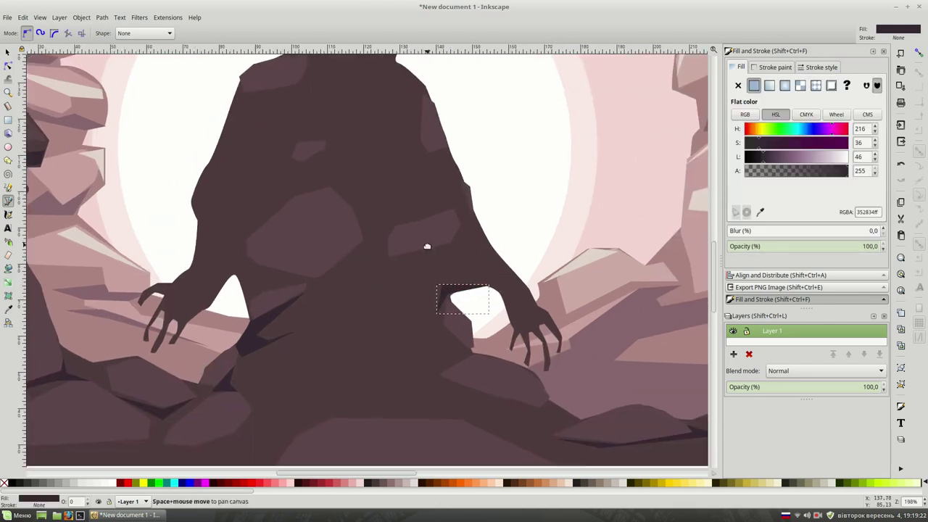
pyautogui.click(499, 290)
pyautogui.click(500, 290)
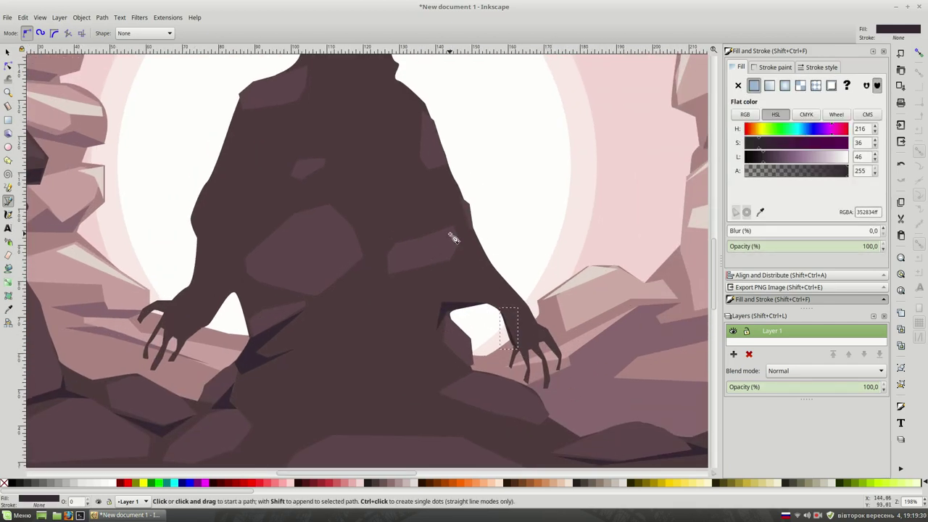
pyautogui.click(462, 245)
pyautogui.click(391, 279)
pyautogui.click(463, 245)
# Step: Add dark cuts across the figure's chest and near its left arm
pyautogui.click(328, 303)
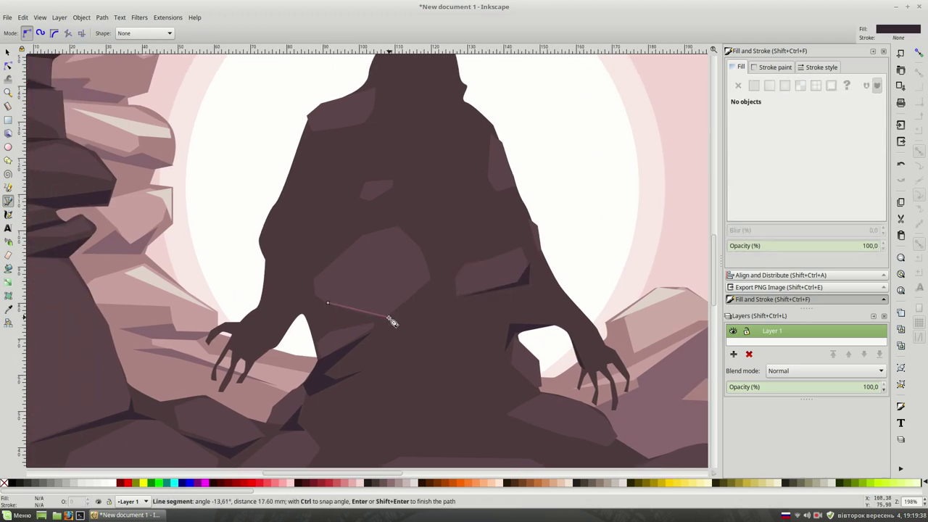
pyautogui.click(384, 317)
pyautogui.click(329, 306)
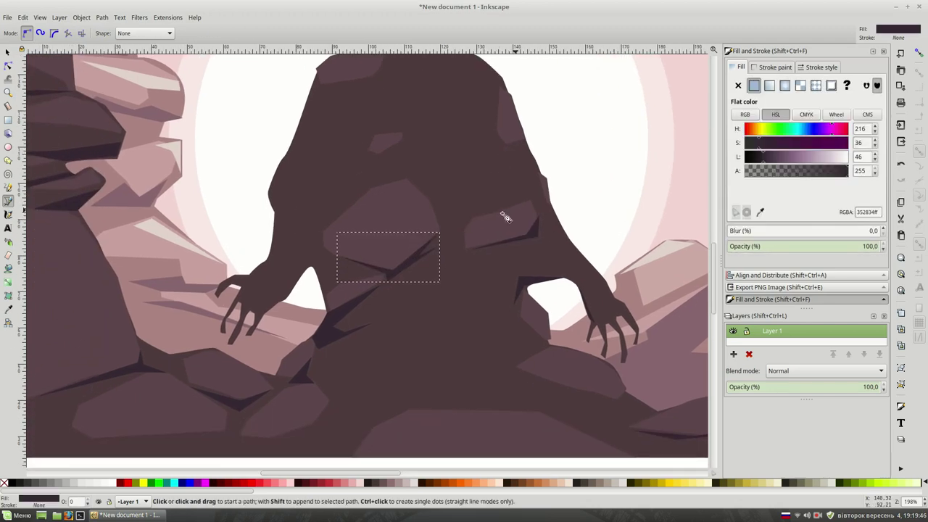
pyautogui.click(295, 335)
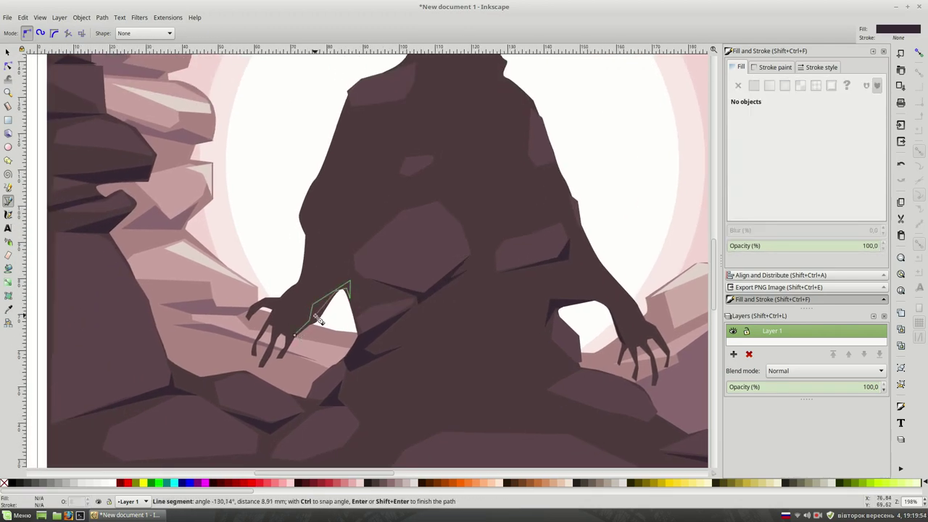
pyautogui.click(294, 335)
pyautogui.scroll(3, 333, 190)
# Step: Draw dark triangles on the figure's shoulder and its head
pyautogui.click(295, 257)
pyautogui.click(326, 184)
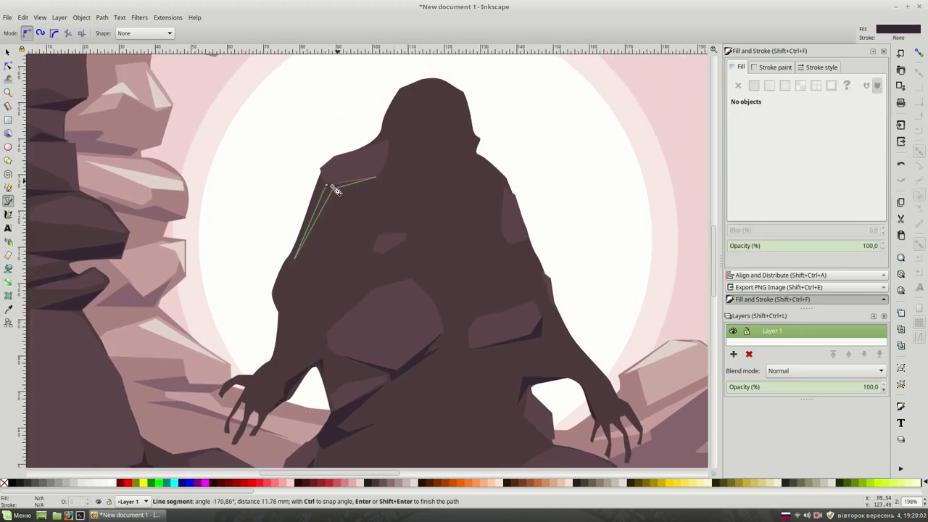
pyautogui.click(376, 177)
pyautogui.click(295, 257)
pyautogui.click(388, 117)
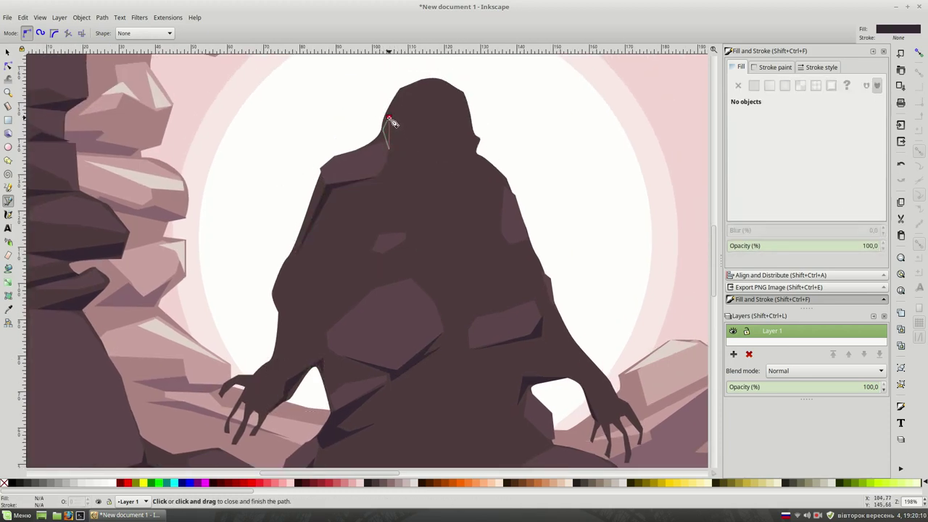
pyautogui.click(464, 96)
pyautogui.click(464, 98)
pyautogui.scroll(-1, 486, 208)
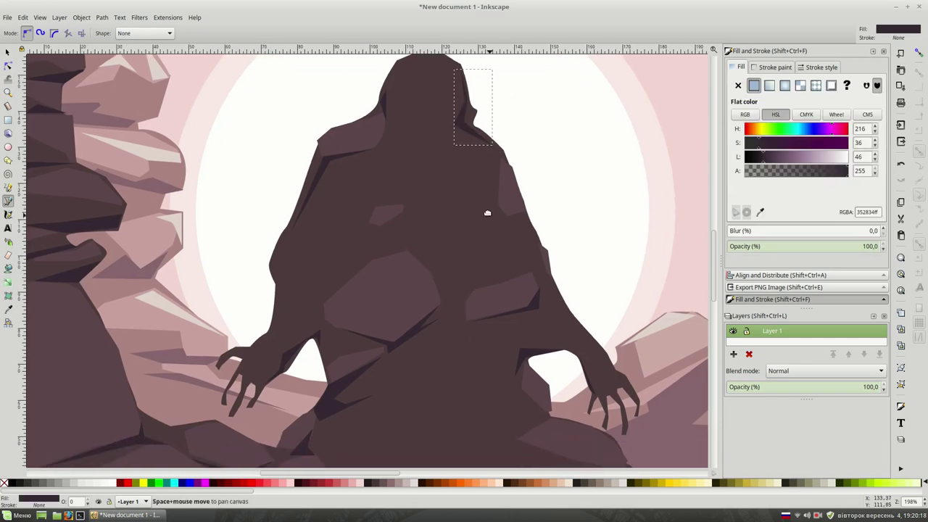
# Step: Check the small head triangle, clear the selection and zoom out to the whole scene
pyautogui.click(373, 217)
pyautogui.click(348, 205)
pyautogui.click(378, 203)
pyautogui.press('s')
pyautogui.press('Escape')
pyautogui.press('5')
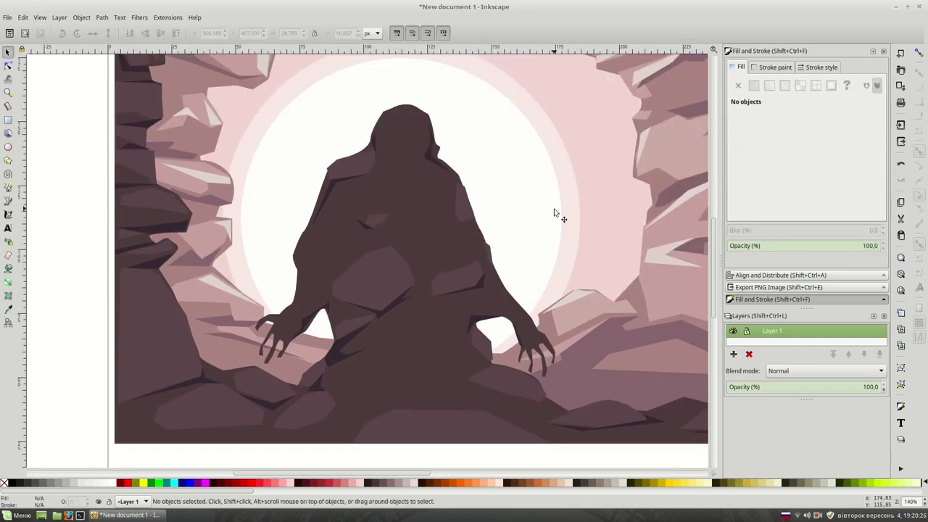
pyautogui.scroll(1, 498, 230)
# Step: Draw a triangular facet on the left cliff filled with a sampled rock colour
pyautogui.press('b')
pyautogui.click(94, 302)
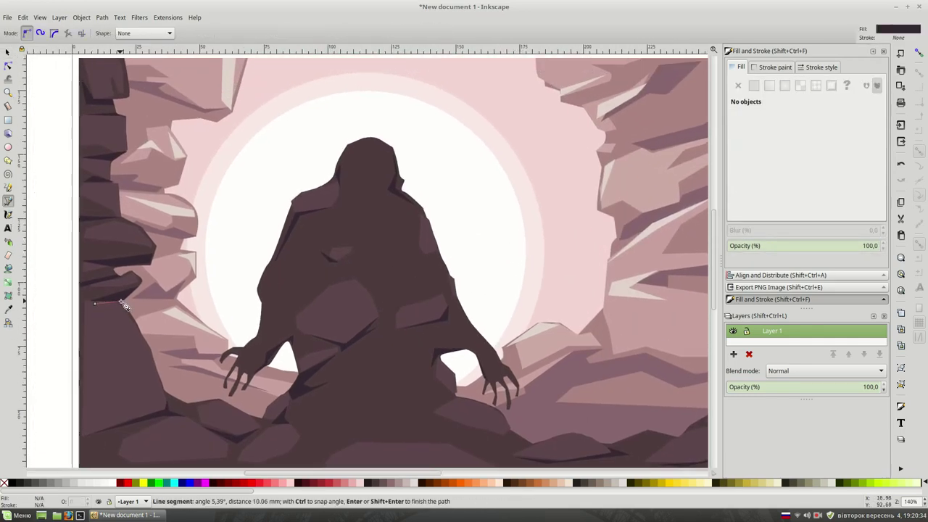
pyautogui.click(150, 353)
pyautogui.click(94, 303)
pyautogui.press('d')
pyautogui.click(145, 374)
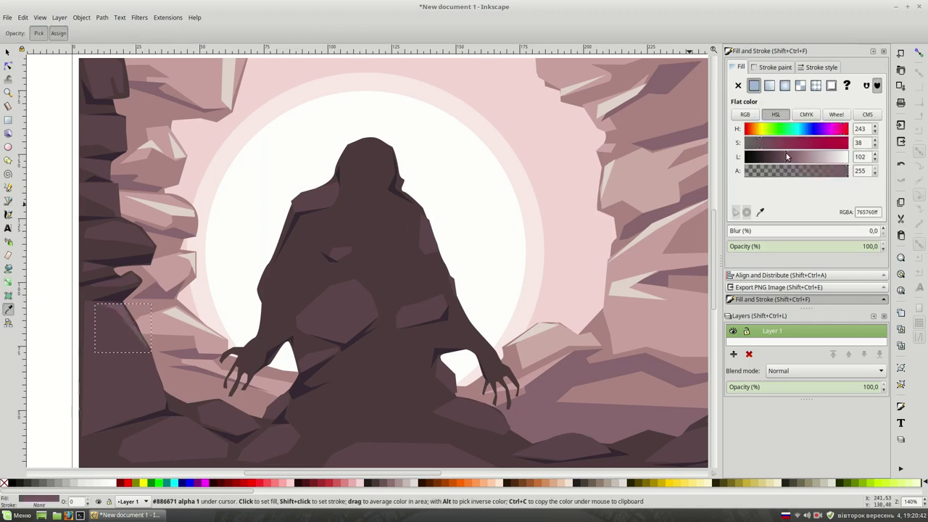
pyautogui.press('b')
pyautogui.press('Escape')
# Step: Add facets on the lower-left rock and the left cliff ledge
pyautogui.scroll(-1, 440, 245)
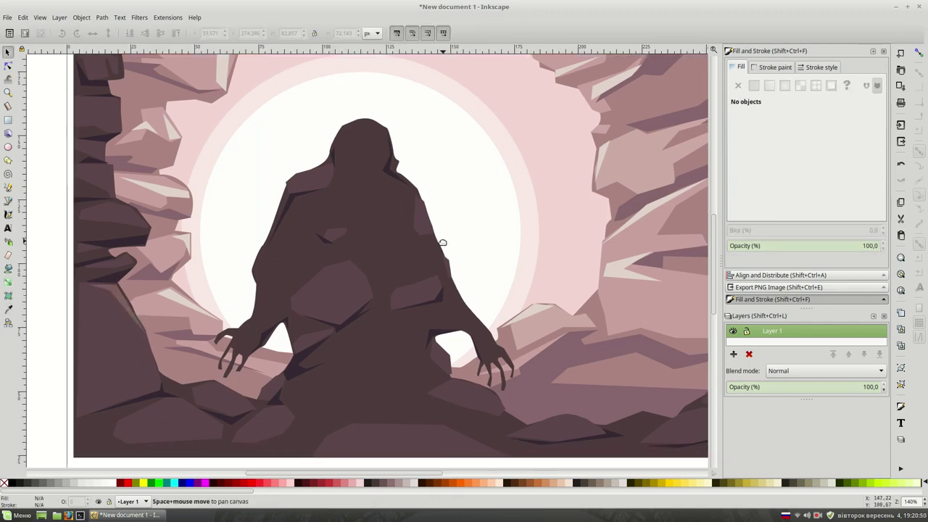
pyautogui.click(87, 301)
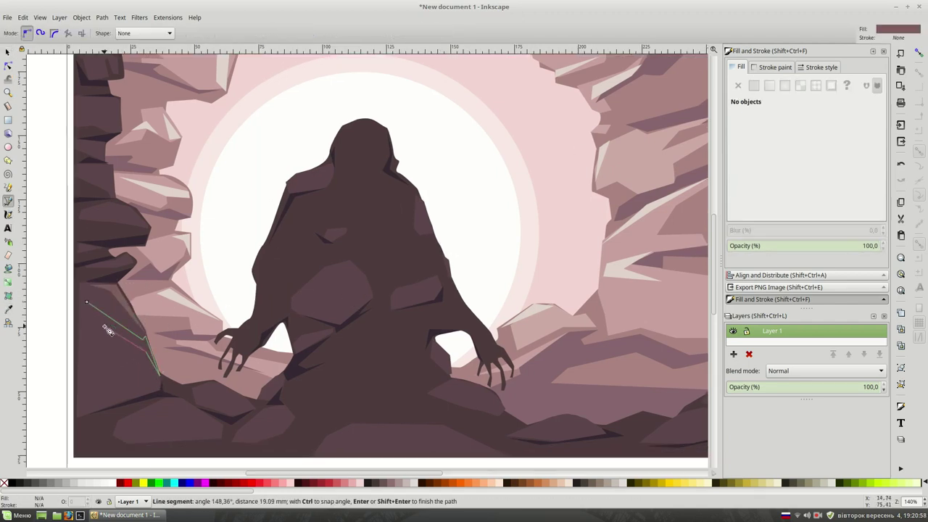
pyautogui.click(86, 302)
pyautogui.scroll(1, 109, 304)
pyautogui.press('Escape')
pyautogui.click(97, 232)
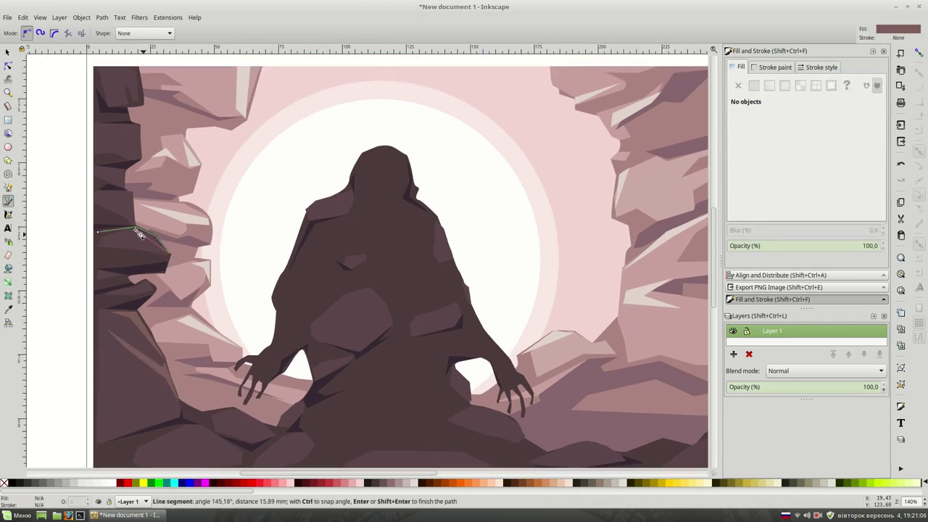
pyautogui.click(97, 232)
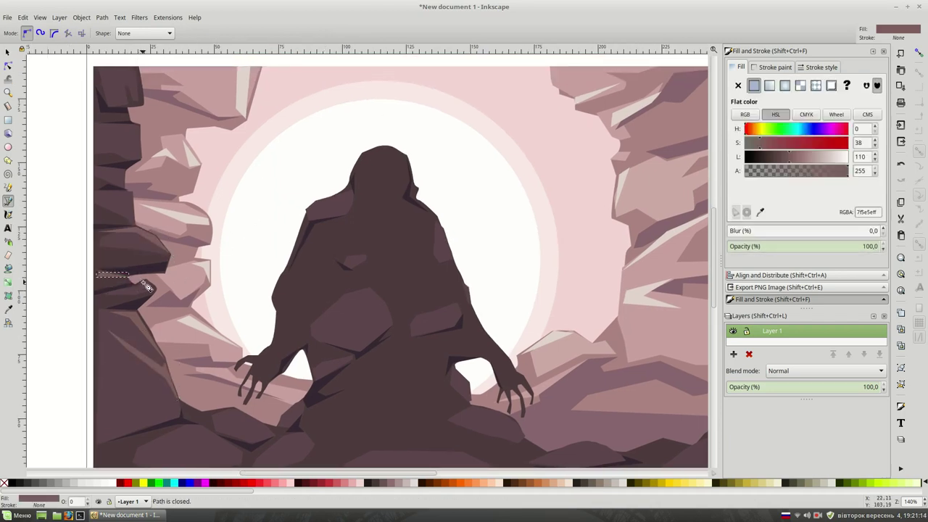
# Step: Add a facet on the upper-left cliff rock
pyautogui.moveTo(348, 191); pyautogui.dragTo(330, 181)
pyautogui.click(81, 119)
pyautogui.click(121, 124)
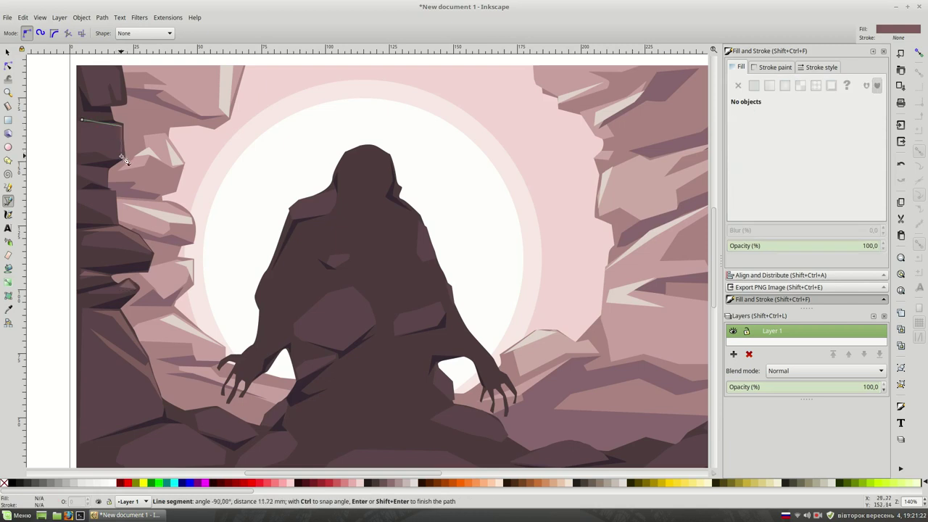
pyautogui.press('Escape')
pyautogui.scroll(-1, 216, 202)
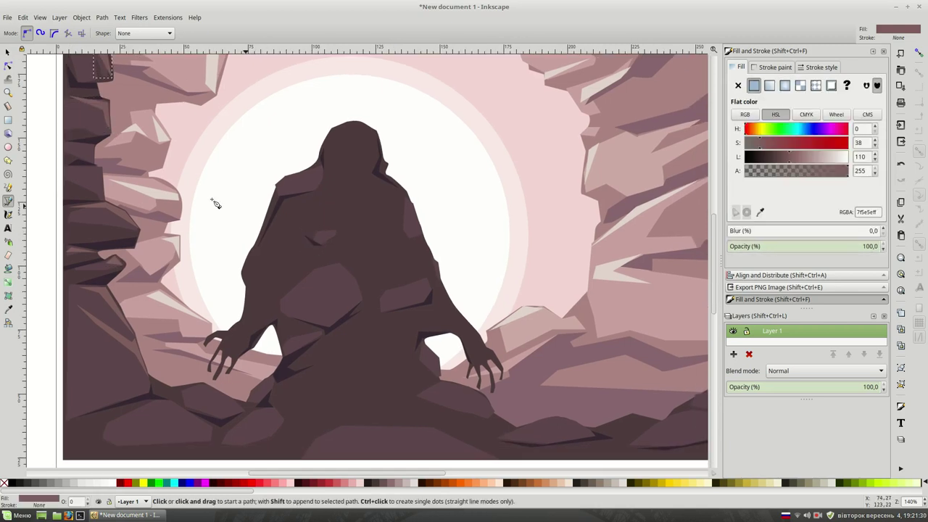
pyautogui.click(99, 168)
pyautogui.click(99, 169)
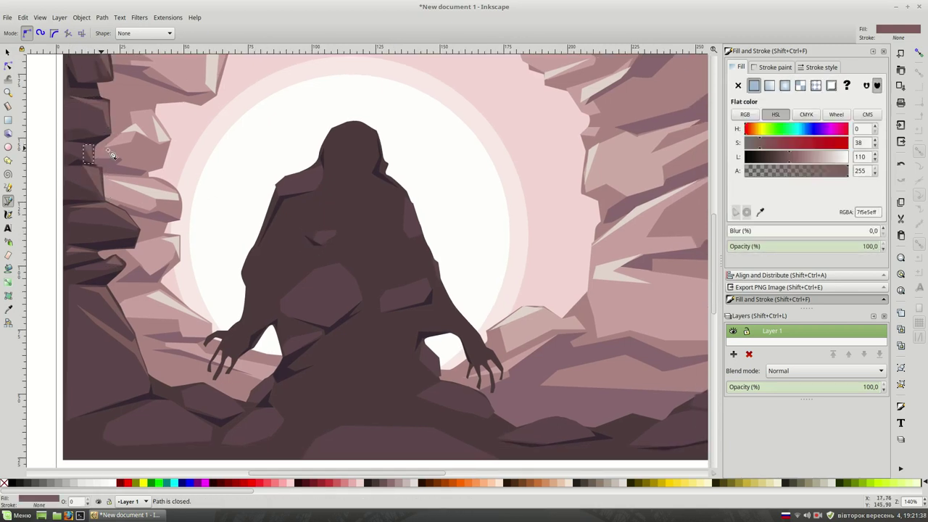
# Step: Add two facets on the lower-left foreground rocks
pyautogui.scroll(-2, 102, 384)
pyautogui.click(102, 384)
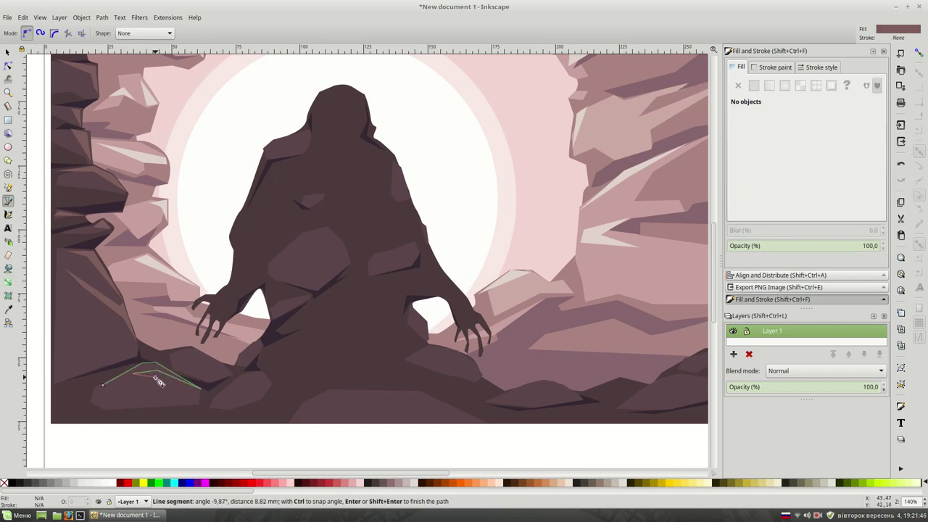
pyautogui.click(102, 384)
pyautogui.hscroll(1, 130, 369)
pyautogui.click(148, 352)
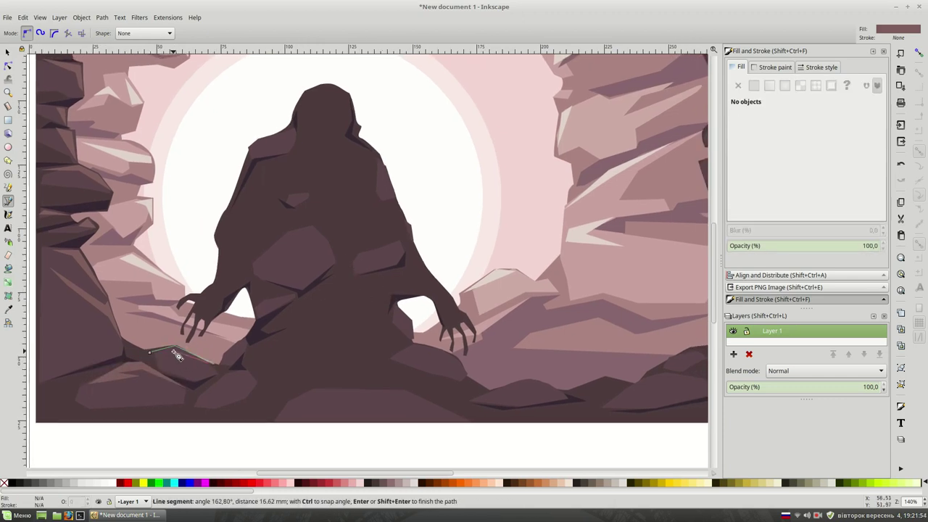
pyautogui.press('Return')
# Step: Add a facet along the figure's left shoulder and begin a stray right-cliff path
pyautogui.scroll(1, 445, 213)
pyautogui.click(282, 152)
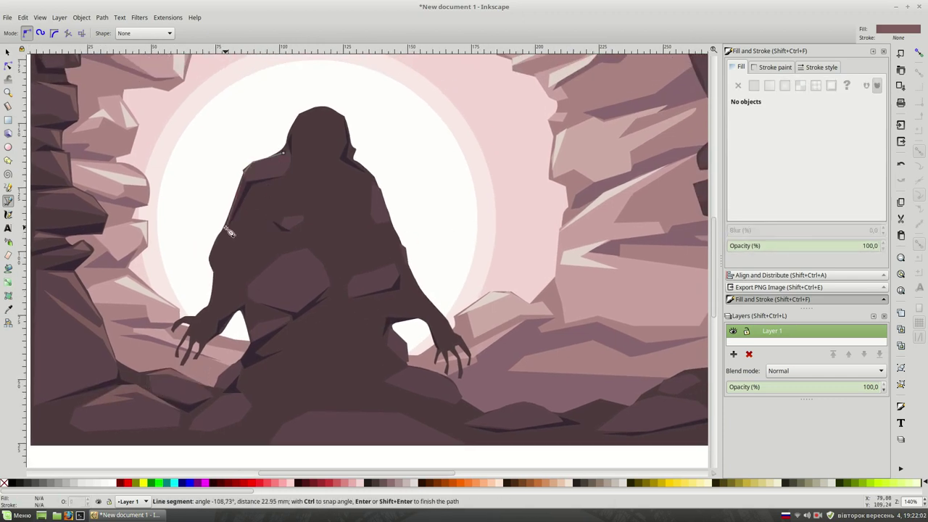
pyautogui.click(283, 153)
pyautogui.scroll(3, 616, 218)
pyautogui.hscroll(4, 616, 218)
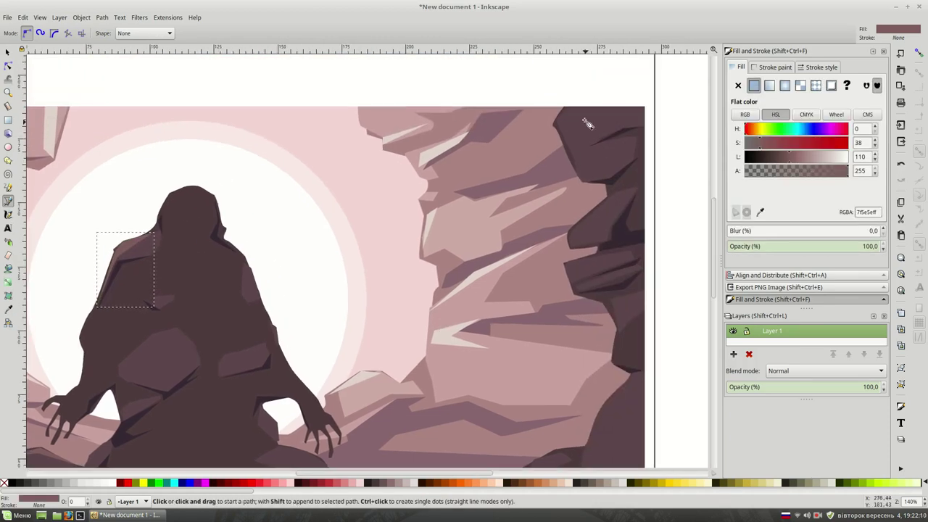
pyautogui.click(569, 107)
pyautogui.press('Return')
# Step: Undo the stray path and draw two facets near the top of the right cliff
pyautogui.hotkey('ctrl', 'z')
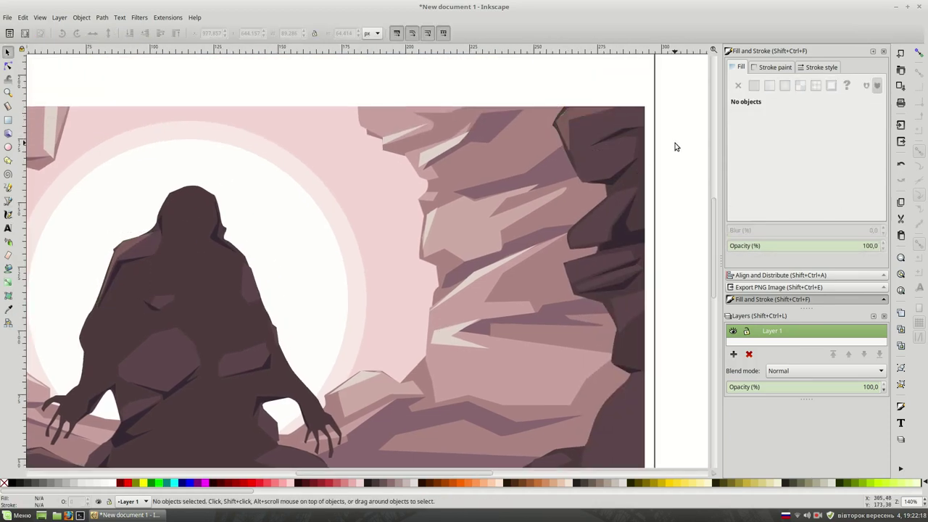
pyautogui.hotkey('ctrl', 'shift', 'z')
pyautogui.hotkey('ctrl', 'z')
pyautogui.press('b')
pyautogui.click(630, 138)
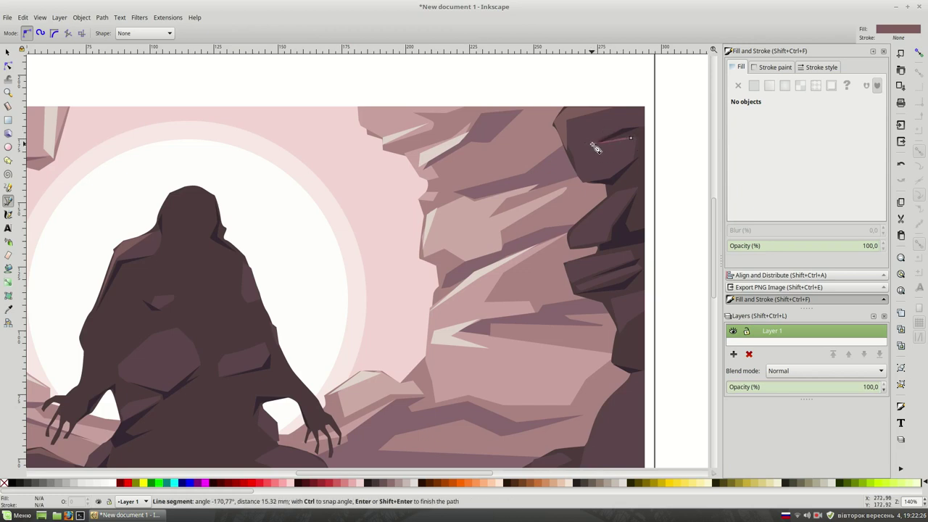
pyautogui.press('Return')
pyautogui.click(614, 190)
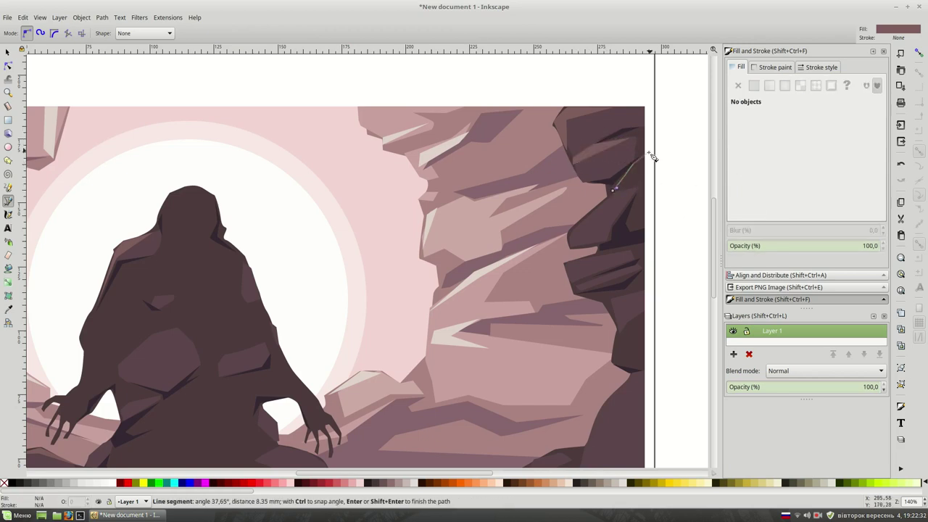
pyautogui.press('Return')
# Step: Add three more mauve facets lower across the right cliff
pyautogui.click(637, 189)
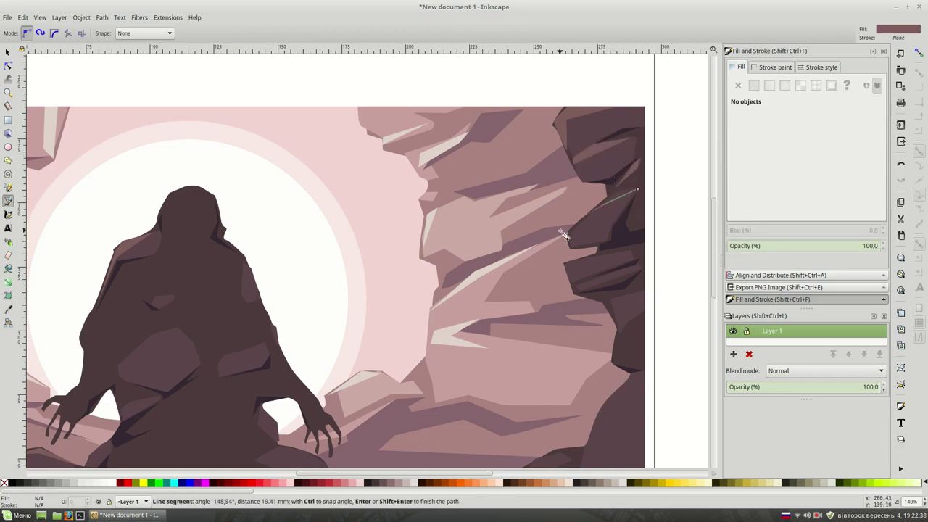
pyautogui.click(637, 191)
pyautogui.click(536, 194)
pyautogui.press('Return')
pyautogui.click(520, 234)
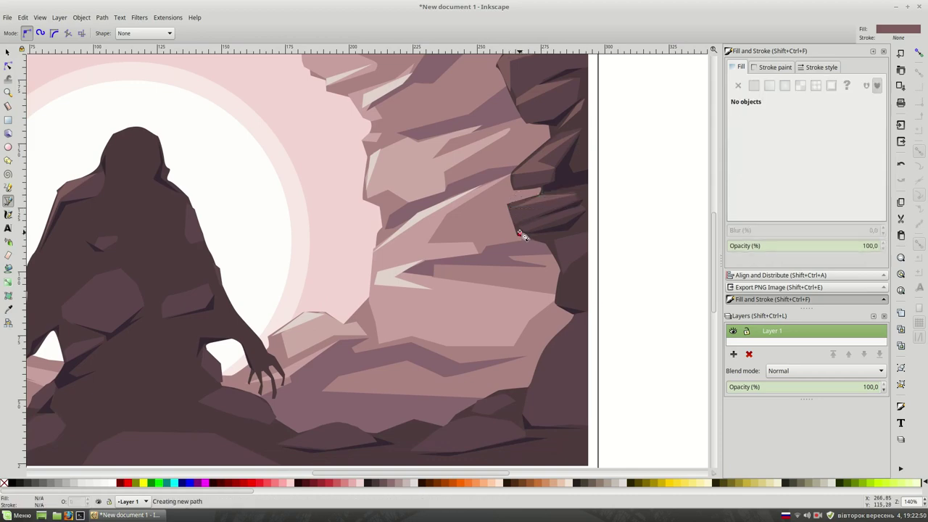
pyautogui.press('Return')
pyautogui.click(629, 213)
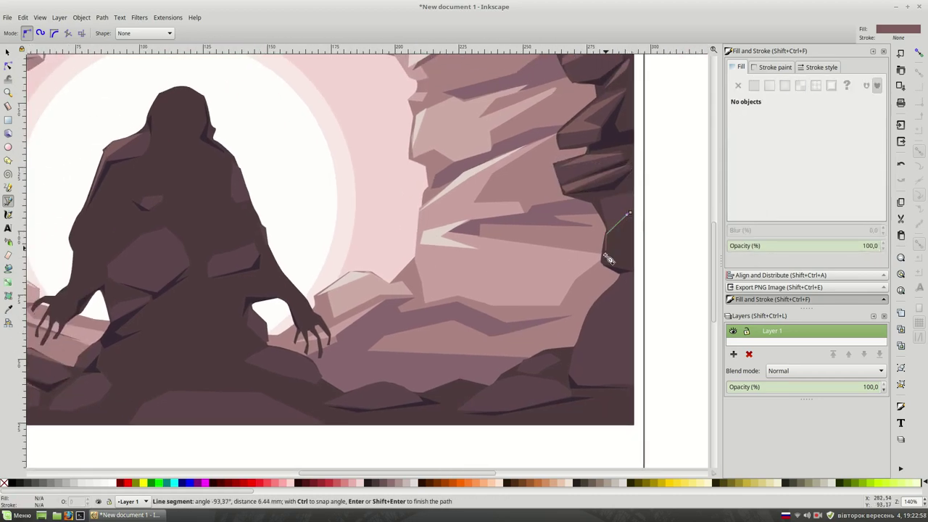
pyautogui.click(629, 214)
# Step: Draw a facet along the cliff's lower edge and one on the lower-right foreground rock
pyautogui.click(639, 254)
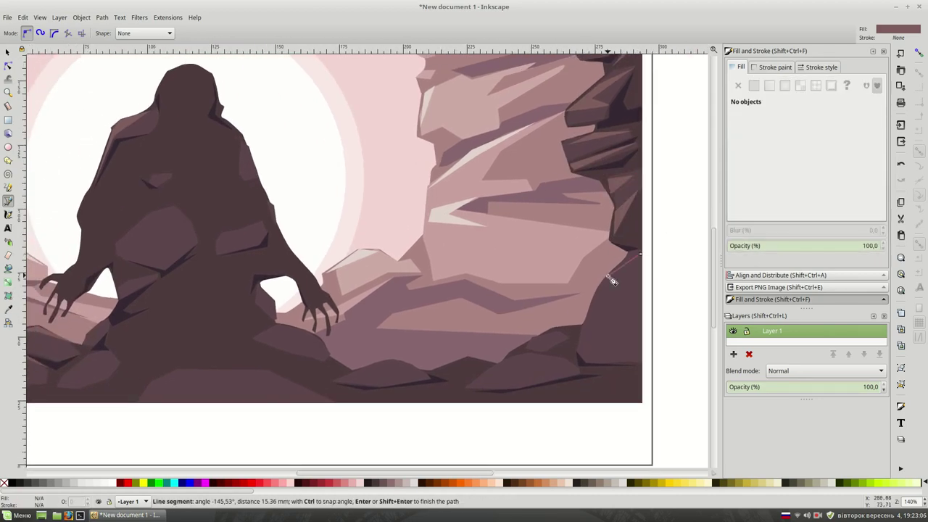
pyautogui.click(583, 358)
pyautogui.click(639, 254)
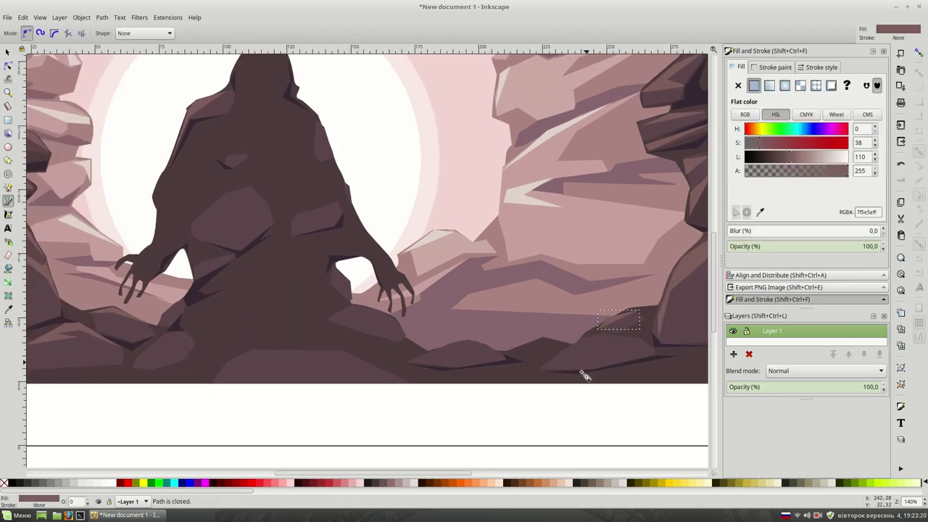
pyautogui.click(551, 364)
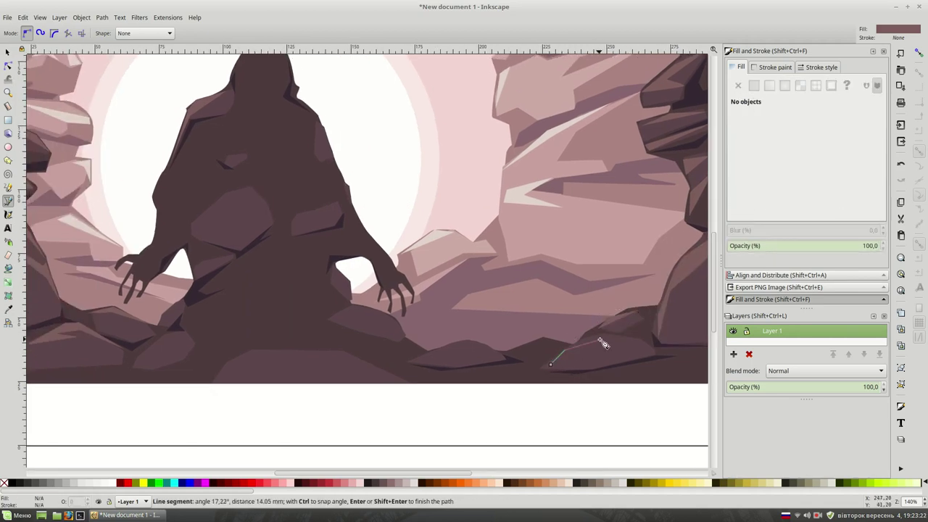
pyautogui.click(604, 342)
# Step: Add further facets on the foreground and ground rocks
pyautogui.click(551, 364)
pyautogui.click(513, 350)
pyautogui.click(545, 340)
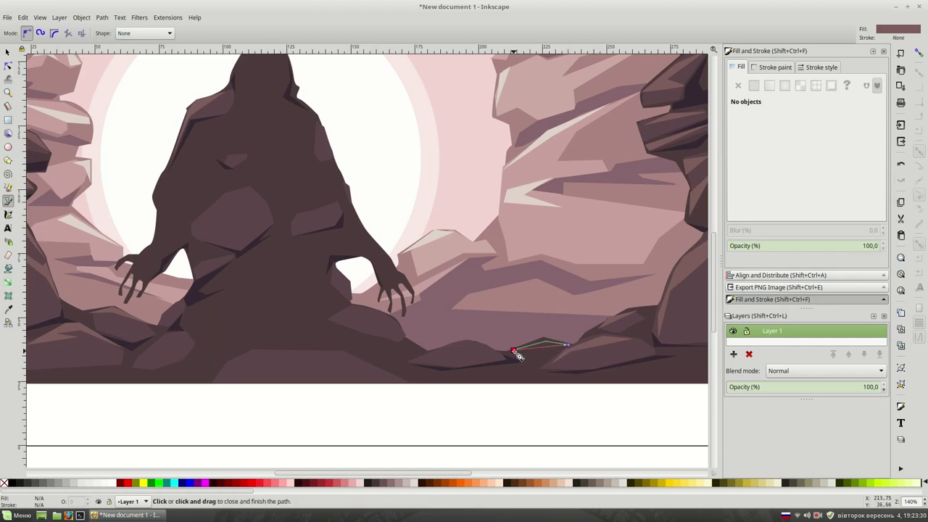
pyautogui.click(513, 350)
pyautogui.click(499, 370)
pyautogui.click(498, 370)
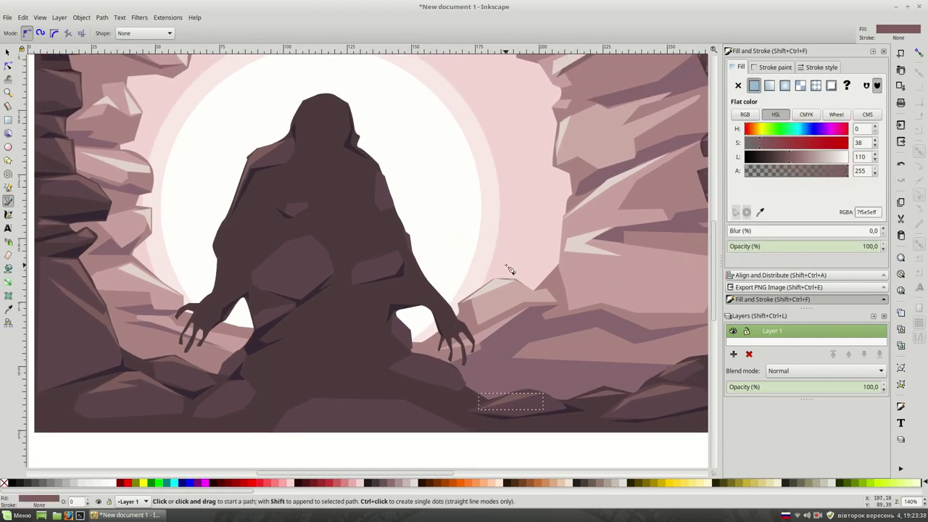
pyautogui.click(412, 354)
pyautogui.scroll(2, 412, 355)
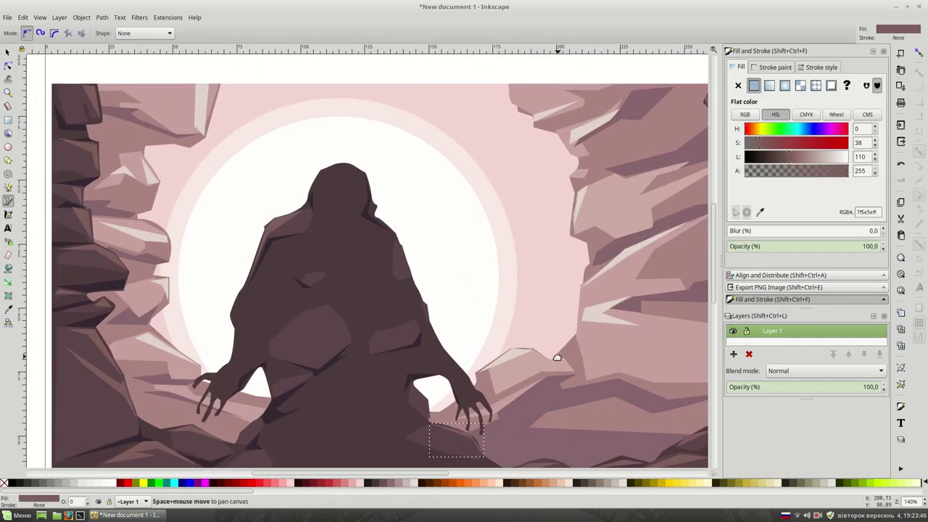
# Step: Drop the unfinished path, view the whole page, then zoom in to inspect the shoulder facet
pyautogui.press('s')
pyautogui.press('5')
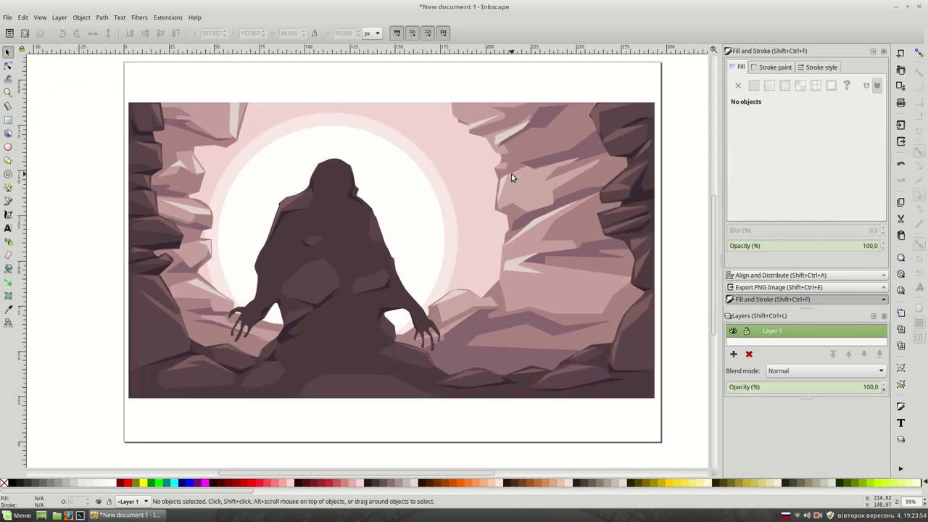
pyautogui.press('+')
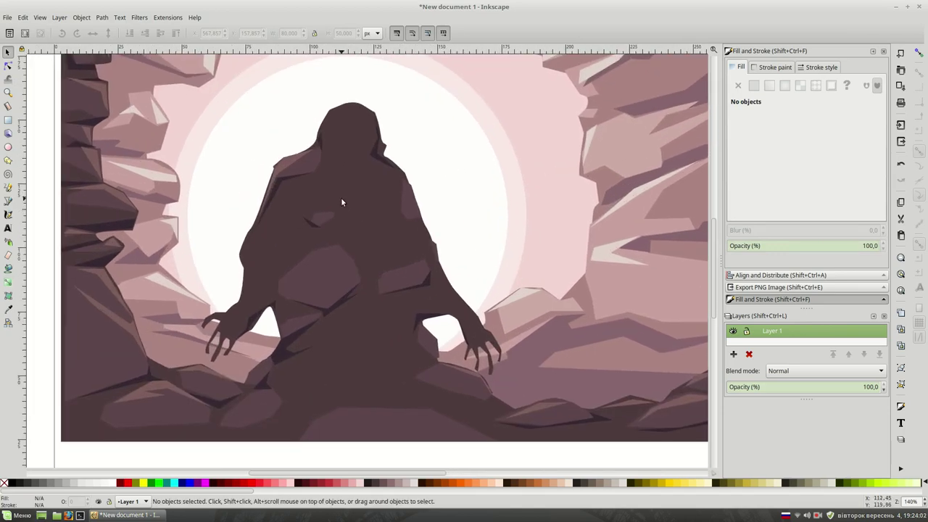
pyautogui.click(284, 168)
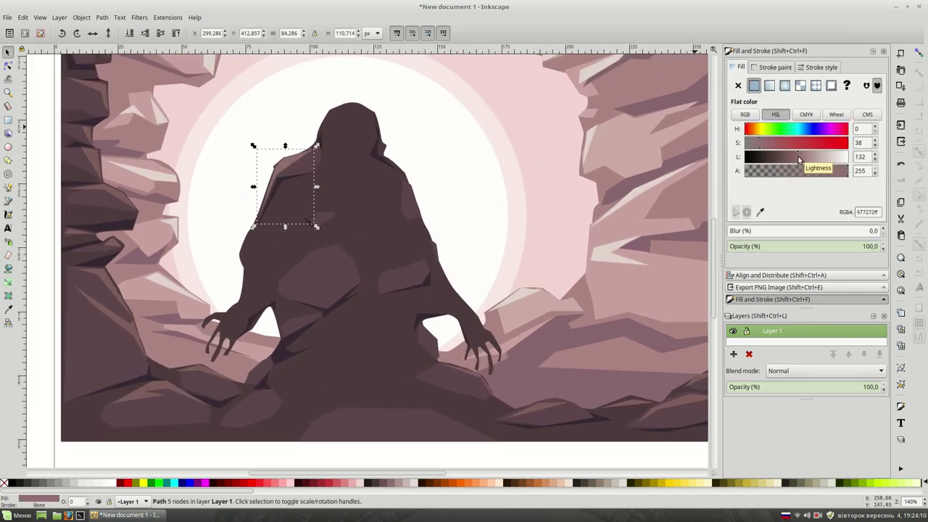
pyautogui.press('Escape')
pyautogui.press('b')
pyautogui.press('+')
# Step: Draw rim facets on the figure's head, left edge and right shoulder
pyautogui.click(321, 154)
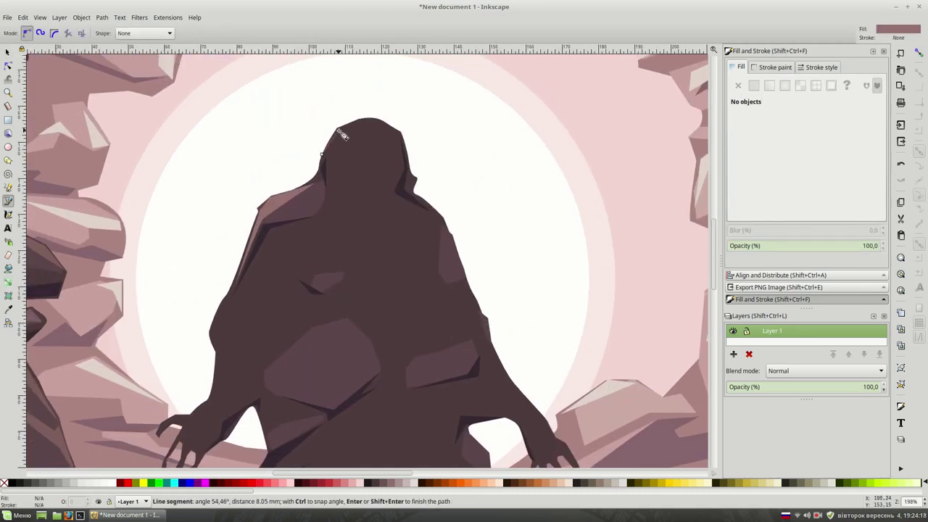
pyautogui.click(321, 154)
pyautogui.scroll(-2, 321, 155)
pyautogui.click(268, 231)
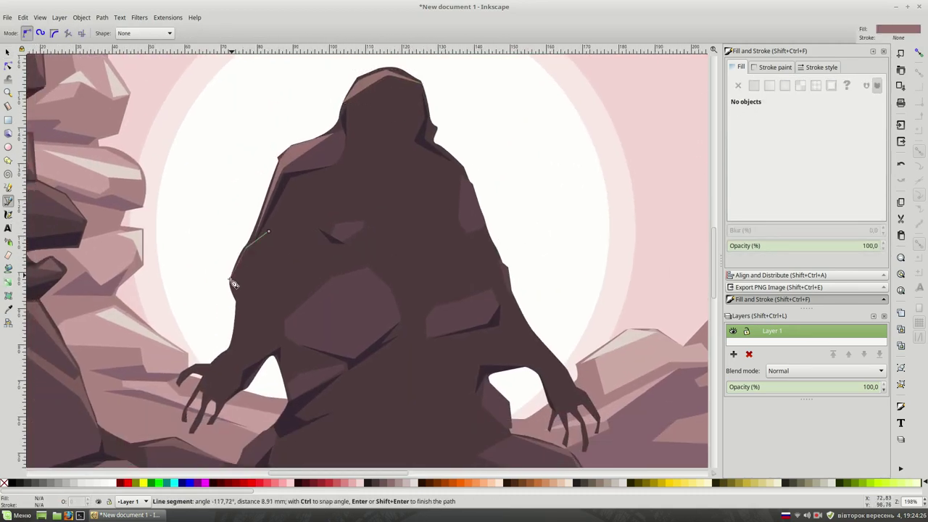
pyautogui.doubleClick(240, 283)
pyautogui.scroll(-2, 413, 282)
pyautogui.click(451, 109)
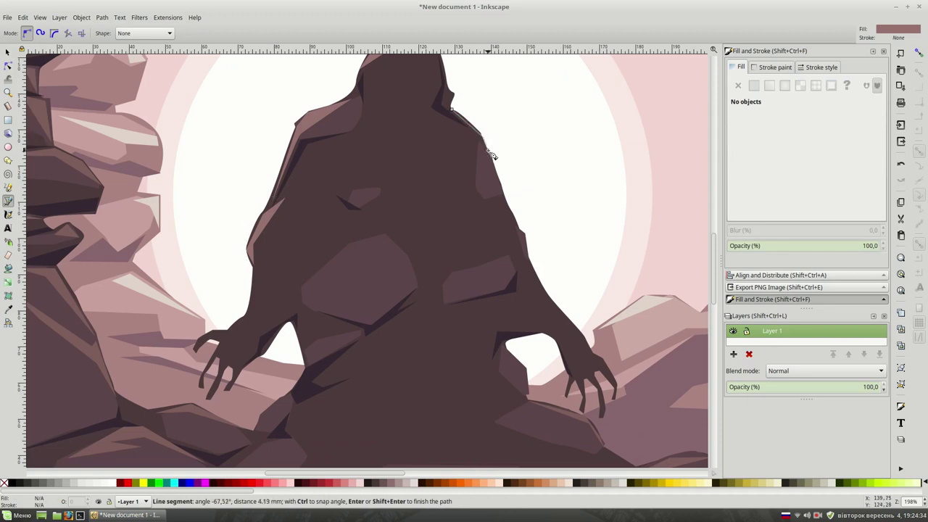
pyautogui.click(453, 113)
# Step: Add shadow slivers near the left hand and along the right arm
pyautogui.scroll(-2, 553, 232)
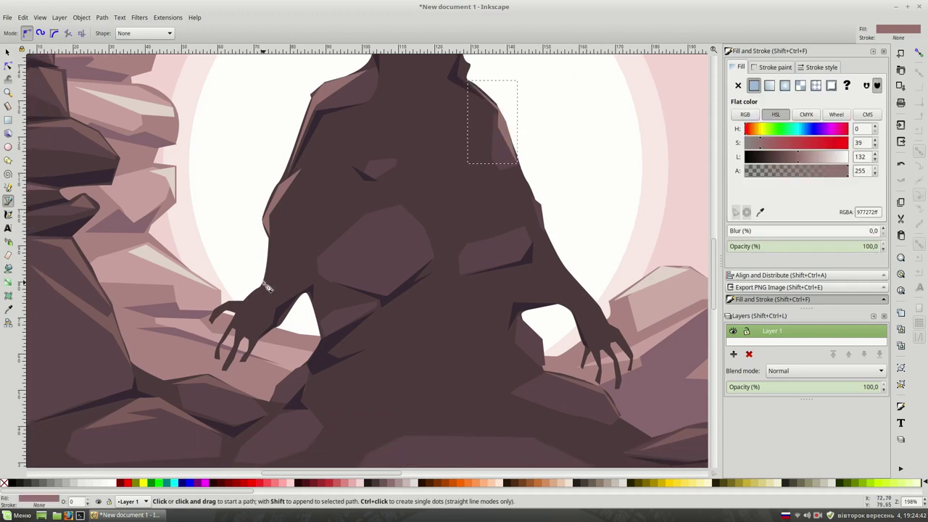
pyautogui.click(261, 285)
pyautogui.click(262, 285)
pyautogui.hscroll(2, 362, 254)
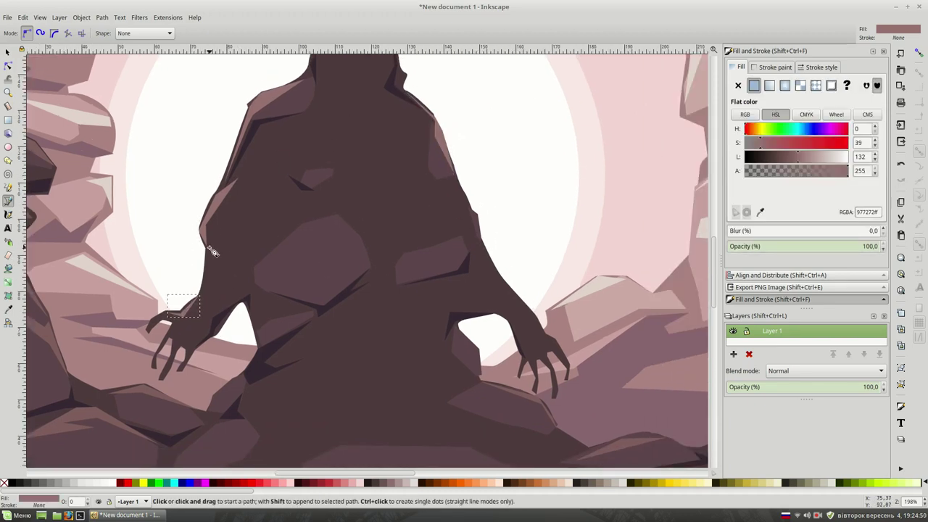
pyautogui.click(195, 241)
pyautogui.click(444, 184)
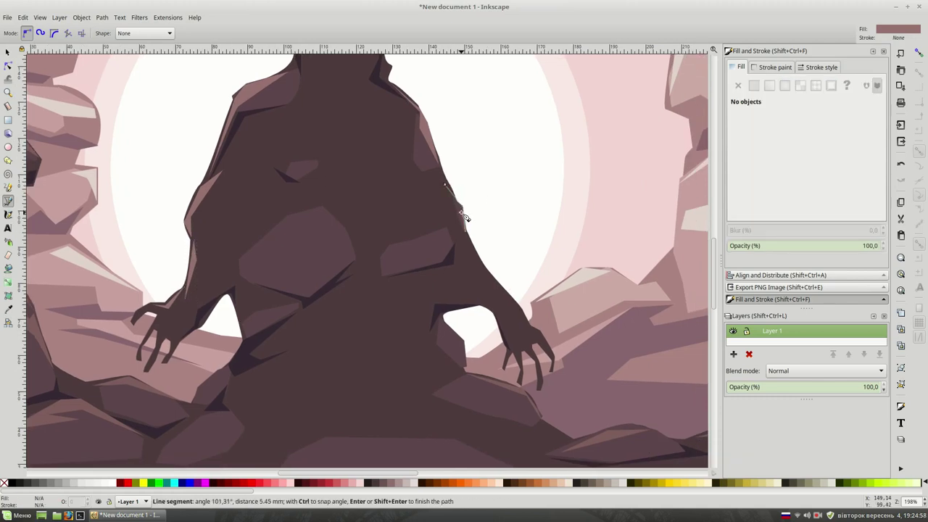
pyautogui.doubleClick(464, 217)
# Step: Add shadows further down and on the inside of the right arm
pyautogui.scroll(-1, 435, 210)
pyautogui.hscroll(1, 435, 210)
pyautogui.click(429, 200)
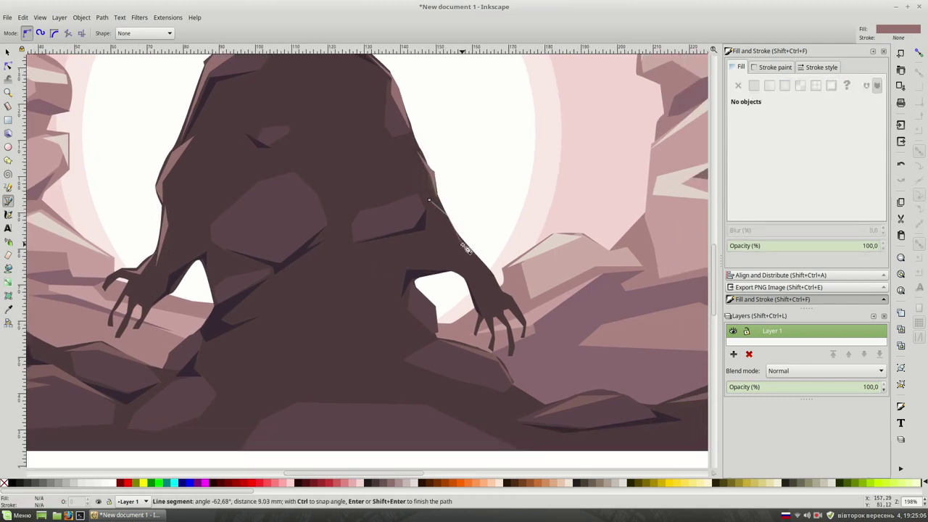
pyautogui.press('Return')
pyautogui.scroll(-1, 450, 239)
pyautogui.click(416, 271)
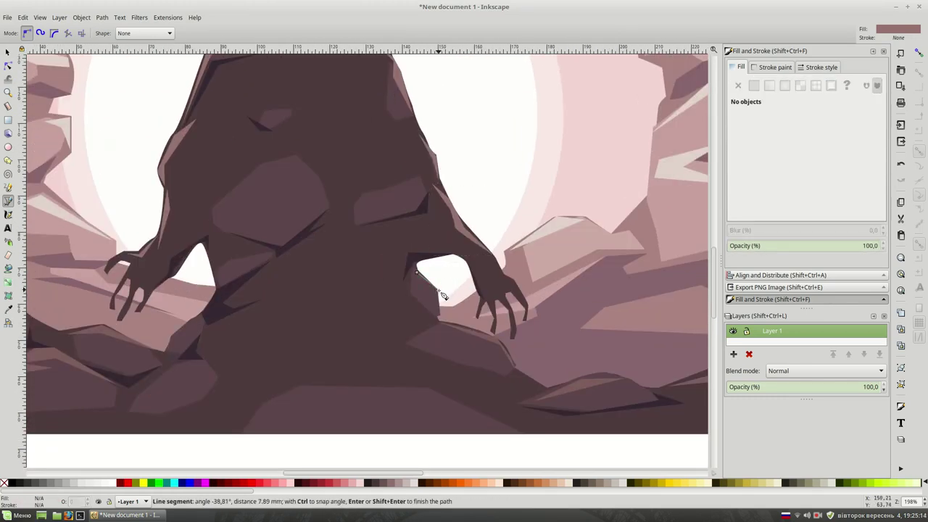
pyautogui.click(438, 313)
pyautogui.click(416, 271)
# Step: Draw a shadow by the left armpit and a small triangle over the right hand's fingers
pyautogui.click(216, 274)
pyautogui.click(206, 318)
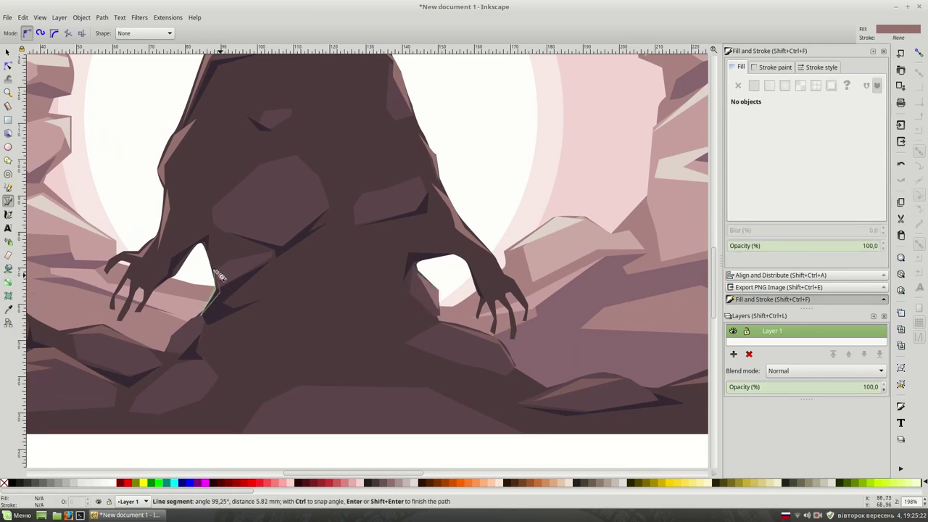
pyautogui.press('Return')
pyautogui.scroll(3, 448, 328)
pyautogui.scroll(-1, 447, 328)
pyautogui.click(494, 319)
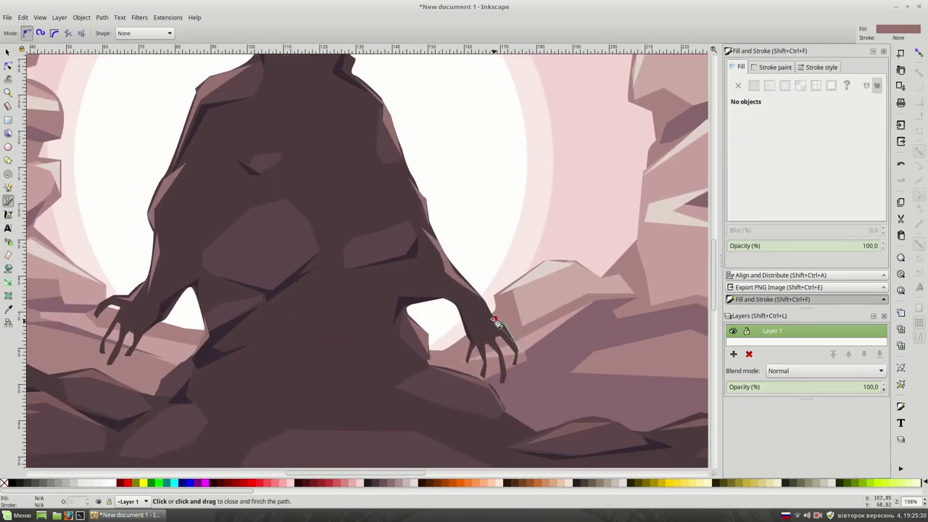
pyautogui.click(494, 320)
# Step: Leave the pen and sample a colour from the drawing with the Dropper
pyautogui.press('s')
pyautogui.scroll(-2, 503, 331)
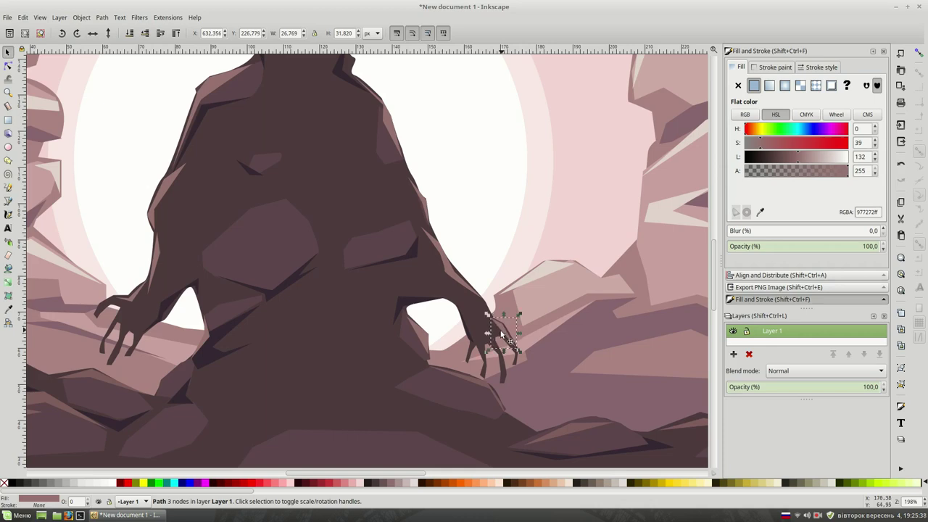
pyautogui.press('Escape')
pyautogui.scroll(2, 503, 331)
pyautogui.scroll(-2, 628, 365)
pyautogui.scroll(3, 551, 332)
pyautogui.click(551, 332)
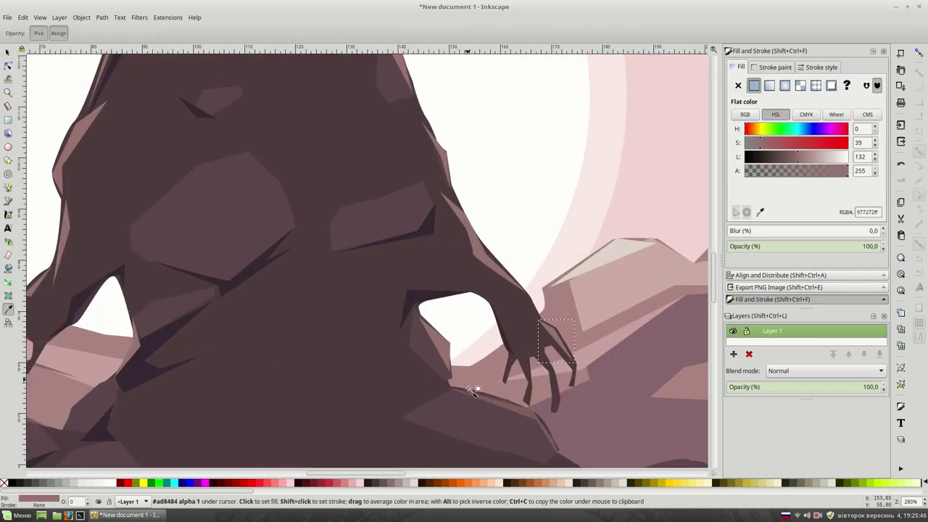
# Step: Draw a closed triangular rock facet in the bottom foreground with the Bezier pen
pyautogui.press('Escape')
pyautogui.scroll(-2, 455, 442)
pyautogui.press('b')
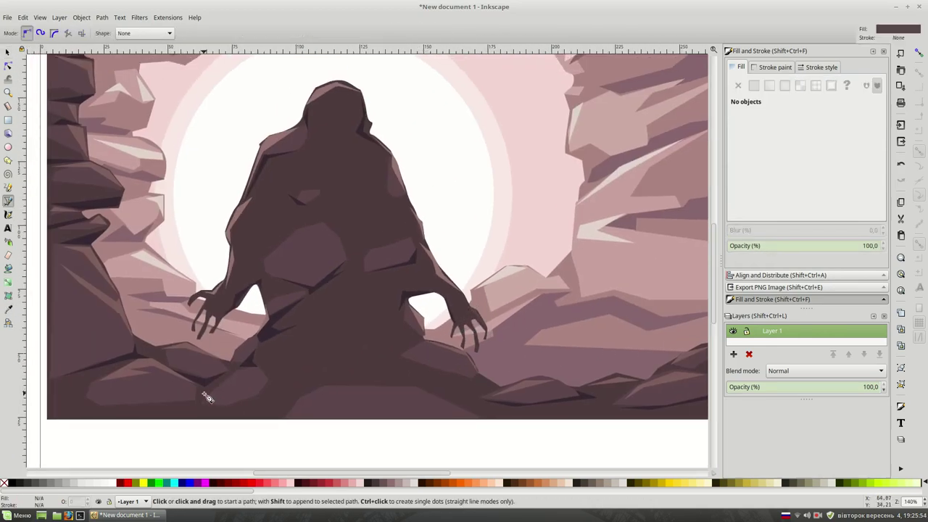
pyautogui.click(209, 392)
pyautogui.click(253, 367)
pyautogui.click(269, 383)
pyautogui.click(208, 392)
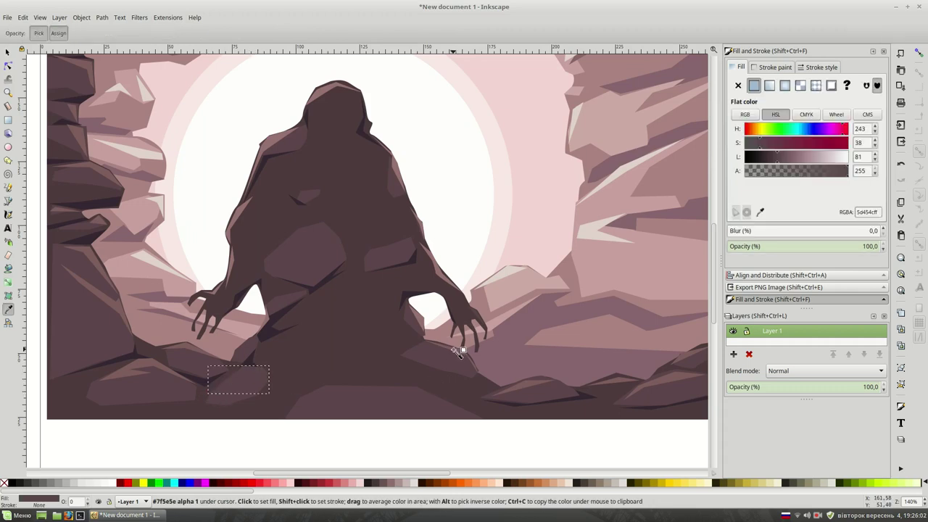
# Step: Add two more closed facets along the bottom foreground rocks, a triangle and a four-cornered shape
pyautogui.press('Escape')
pyautogui.hscroll(-2, 406, 406)
pyautogui.click(265, 396)
pyautogui.click(321, 390)
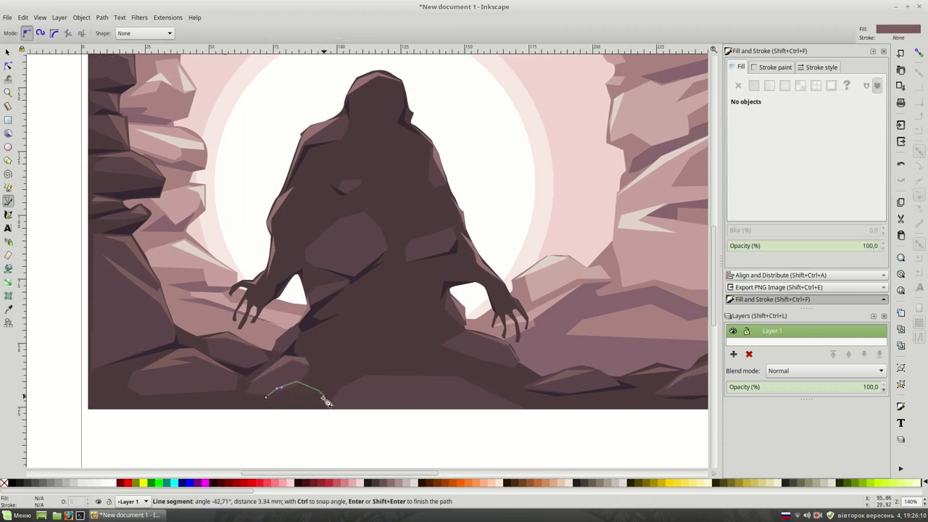
pyautogui.click(316, 382)
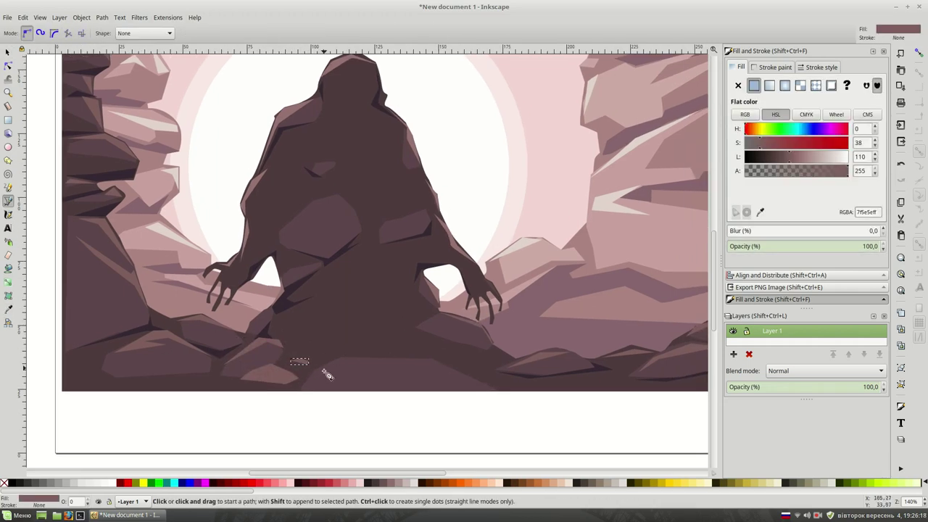
pyautogui.click(333, 359)
pyautogui.click(435, 360)
pyautogui.click(437, 363)
pyautogui.click(376, 364)
pyautogui.click(313, 382)
# Step: Outline a triangular rock facet in the lower-left corner, then clear the selection
pyautogui.hscroll(-2, 313, 381)
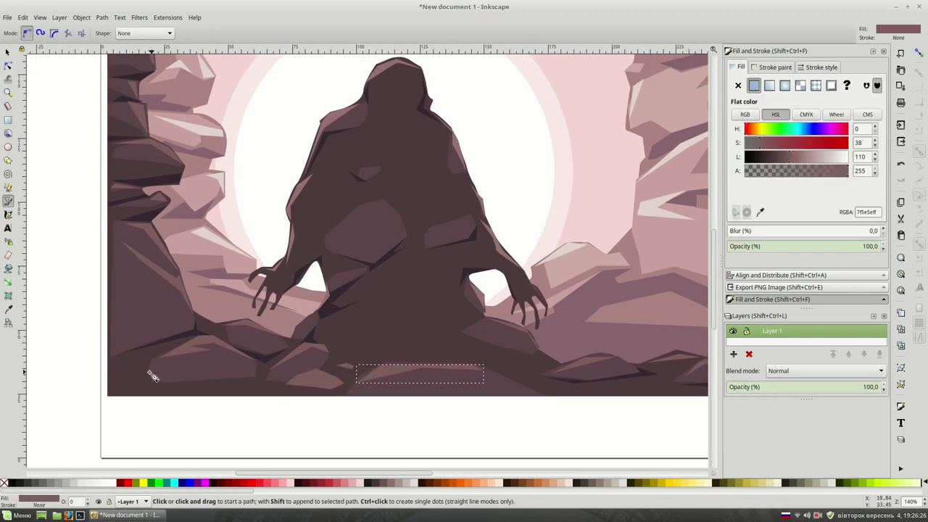
pyautogui.click(116, 373)
pyautogui.click(185, 378)
pyautogui.click(151, 390)
pyautogui.click(116, 372)
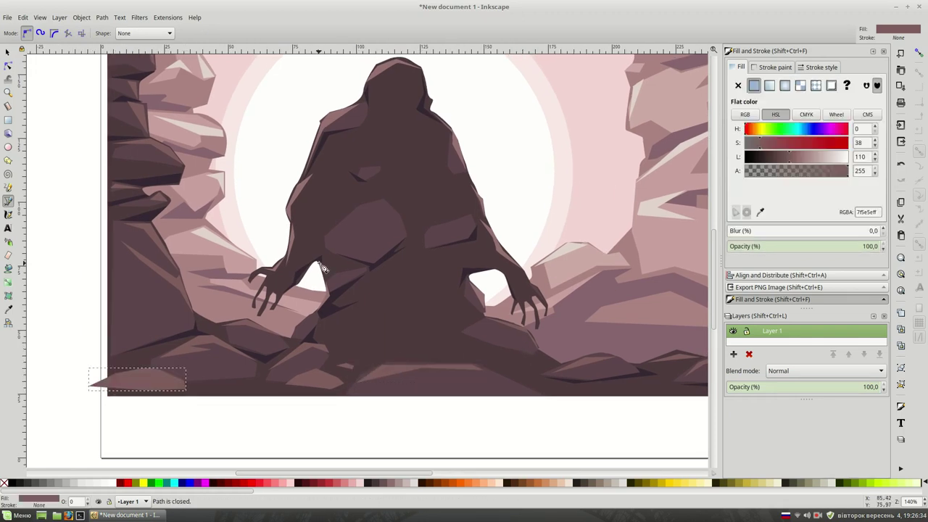
pyautogui.press('s')
pyautogui.press('Escape')
pyautogui.scroll(2, 321, 352)
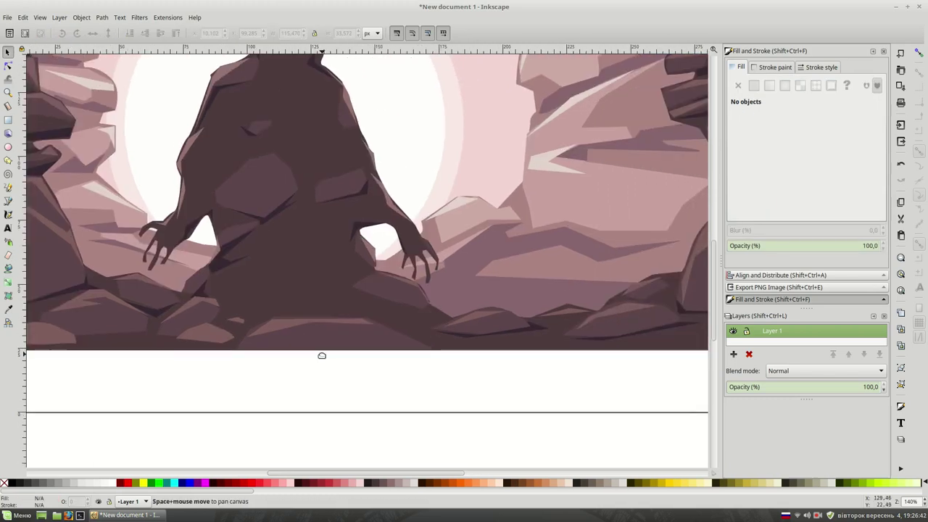
pyautogui.scroll(2, 226, 358)
# Step: Add small foreground facets, including a closed facet in the lower-right corner
pyautogui.press('b')
pyautogui.click(352, 340)
pyautogui.press('Return')
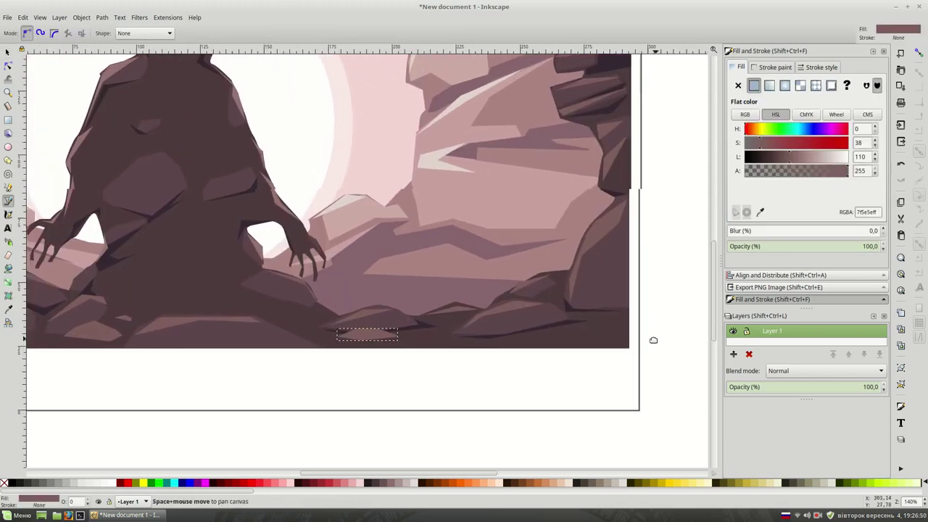
pyautogui.hscroll(2, 435, 341)
pyautogui.click(458, 342)
pyautogui.click(458, 343)
pyautogui.click(540, 333)
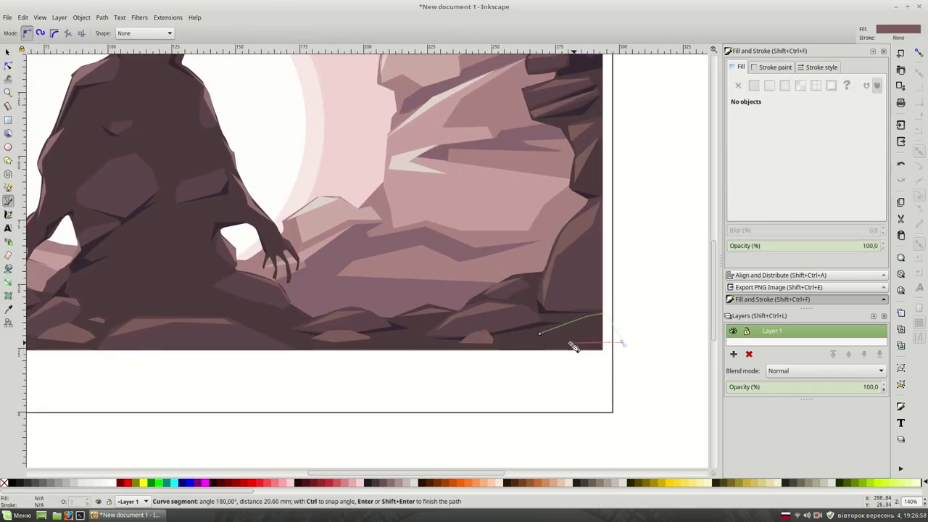
pyautogui.click(601, 347)
pyautogui.click(540, 333)
# Step: Deselect everything and zoom out to view the whole drawing
pyautogui.press('s')
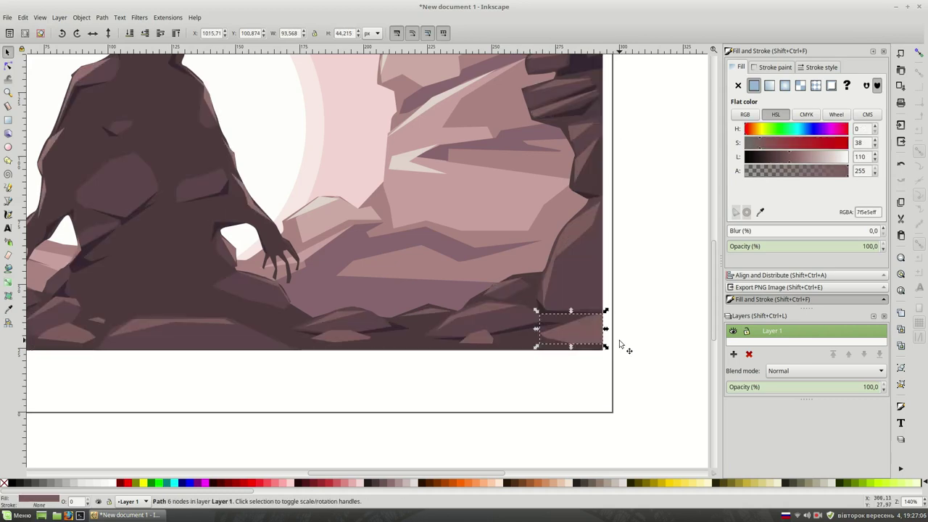
pyautogui.press('Escape')
pyautogui.press('5')
pyautogui.scroll(1, 505, 307)
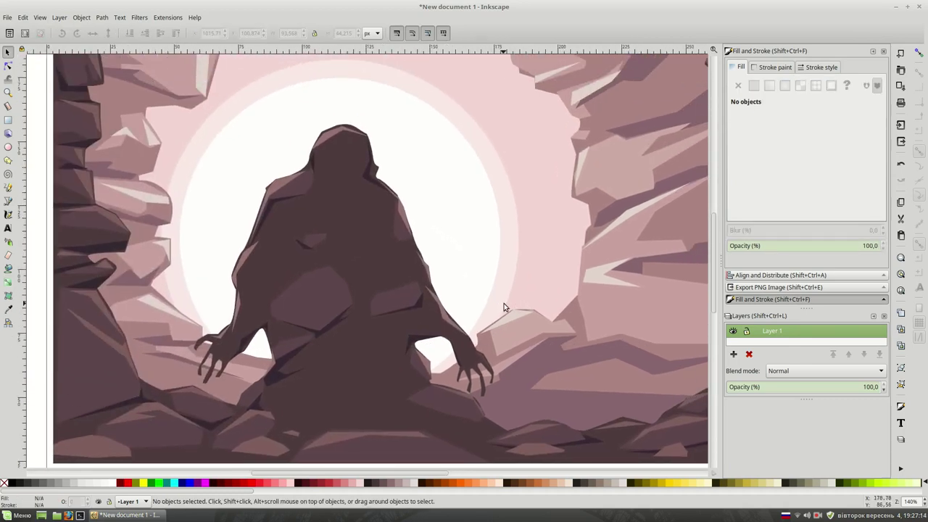
pyautogui.scroll(1, 505, 307)
pyautogui.scroll(1, 460, 362)
# Step: Outline a closed, curved branch shape from the figure's left shoulder with the Bezier pen, then select it
pyautogui.press('b')
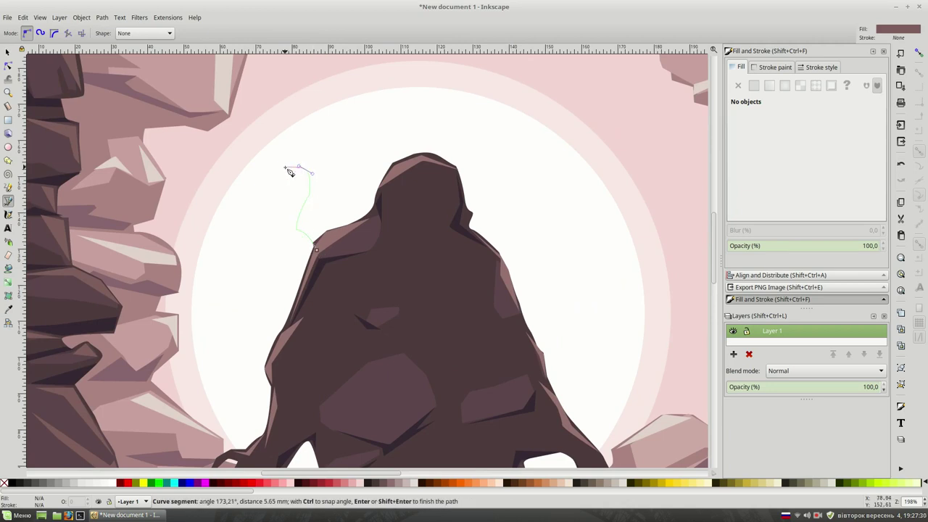
pyautogui.moveTo(288, 148); pyautogui.dragTo(292, 145)
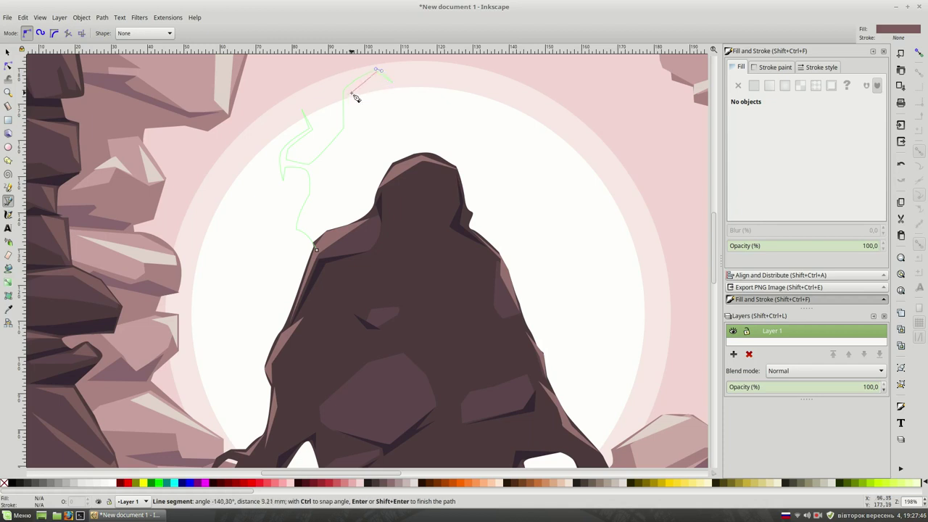
pyautogui.moveTo(316, 171); pyautogui.dragTo(315, 192)
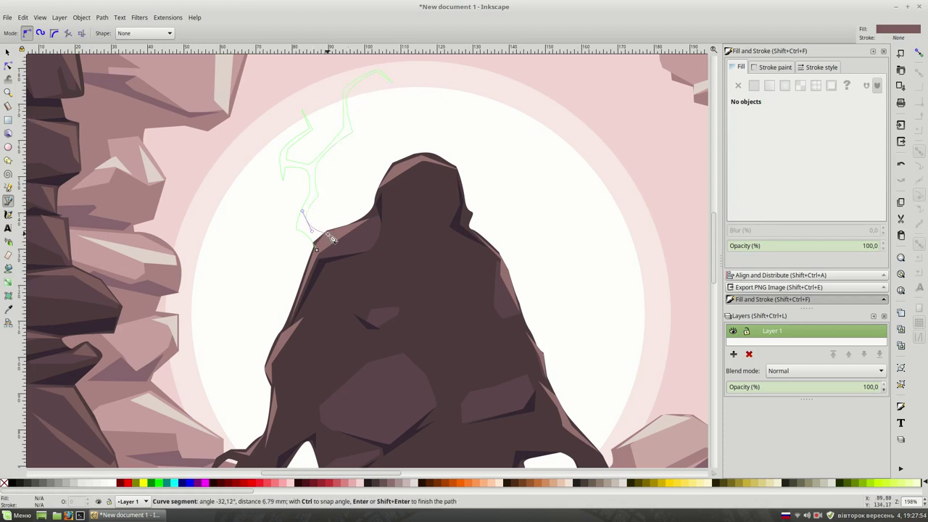
pyautogui.click(316, 249)
pyautogui.press('space')
pyautogui.press('space')
pyautogui.press('space')
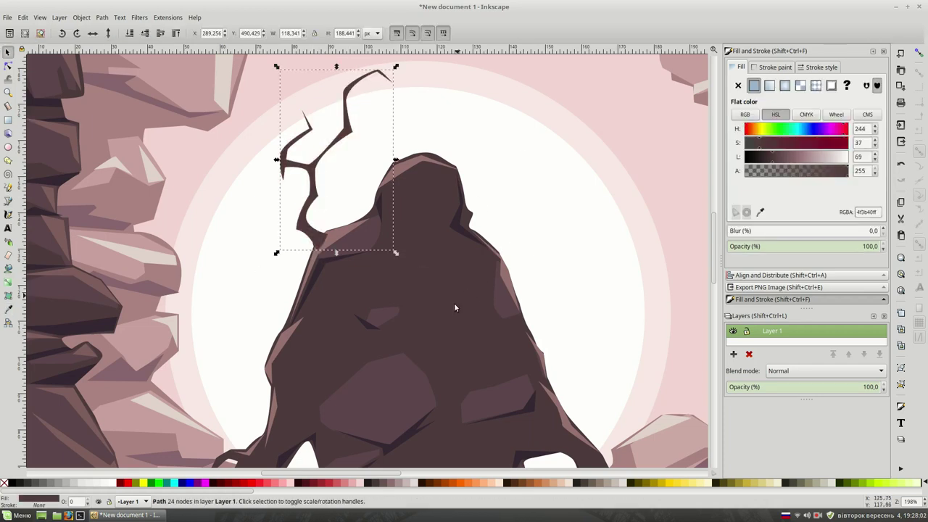
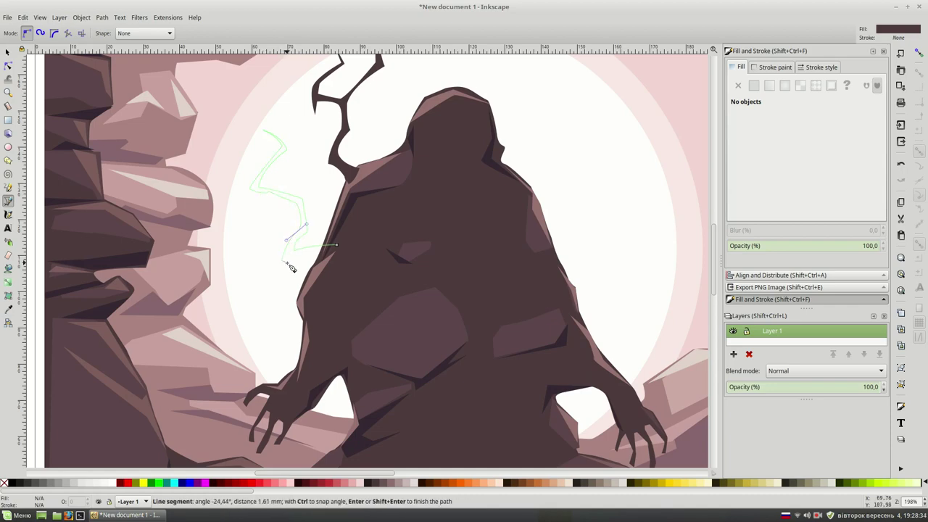
# Step: Finish curving the first twig outline and close it into a filled shape
pyautogui.moveTo(322, 248); pyautogui.dragTo(337, 285)
pyautogui.click(337, 247)
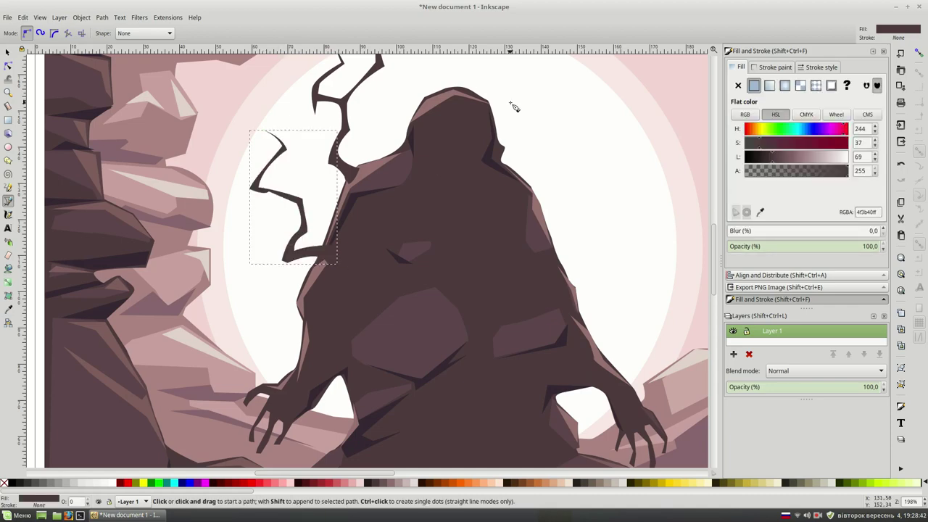
pyautogui.scroll(2, 513, 107)
pyautogui.scroll(1, 435, 277)
# Step: Draw another closed twig branch rising from the creature's head
pyautogui.click(408, 191)
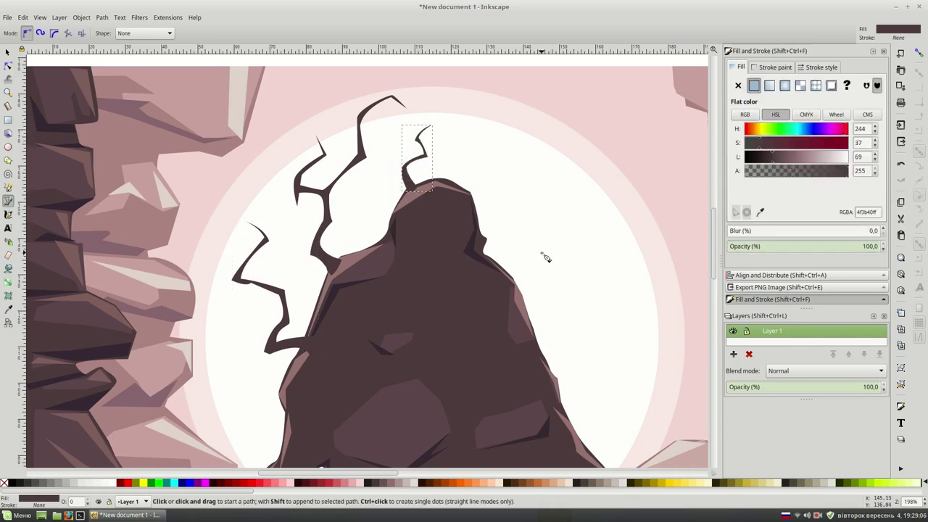
pyautogui.scroll(-1, 543, 256)
pyautogui.hscroll(2, 542, 257)
pyautogui.click(384, 197)
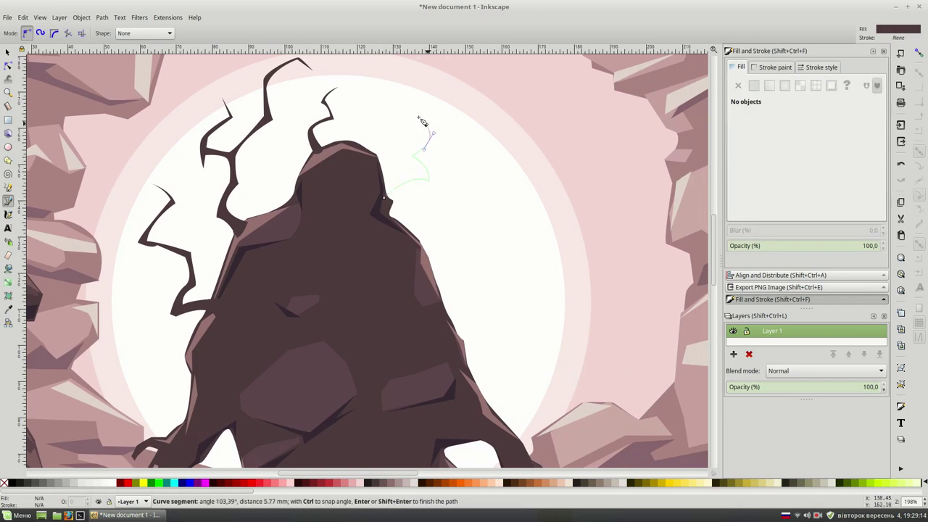
pyautogui.scroll(3, 433, 149)
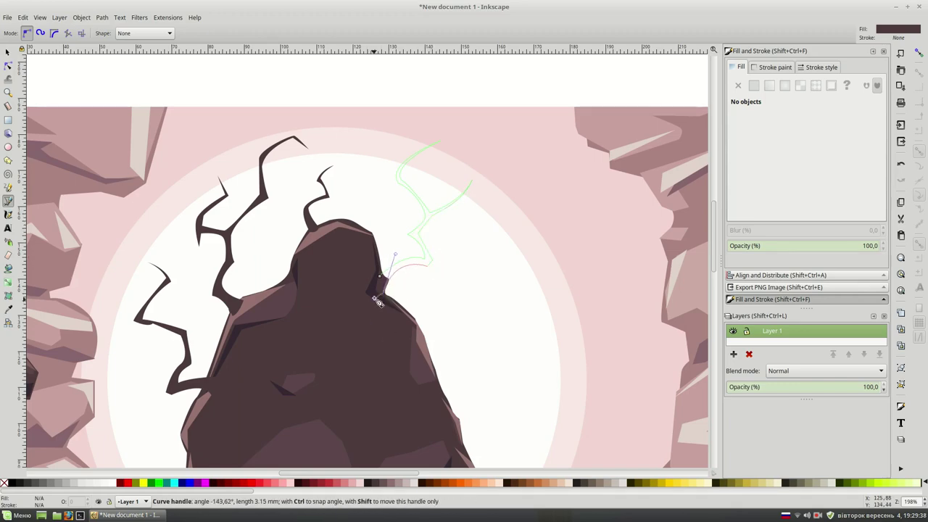
pyautogui.press('Return')
pyautogui.scroll(-3, 536, 160)
pyautogui.scroll(-2, 552, 190)
# Step: Draw a curved closed twig rising from the creature's right shoulder
pyautogui.click(435, 268)
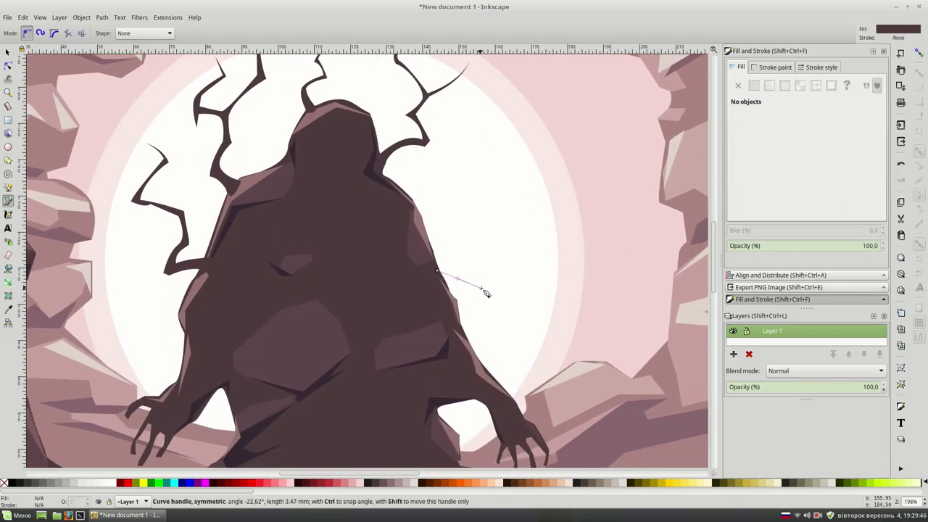
pyautogui.moveTo(429, 199)
pyautogui.mouseDown()
pyautogui.moveTo(430, 234)
pyautogui.moveTo(461, 258)
pyautogui.mouseUp()
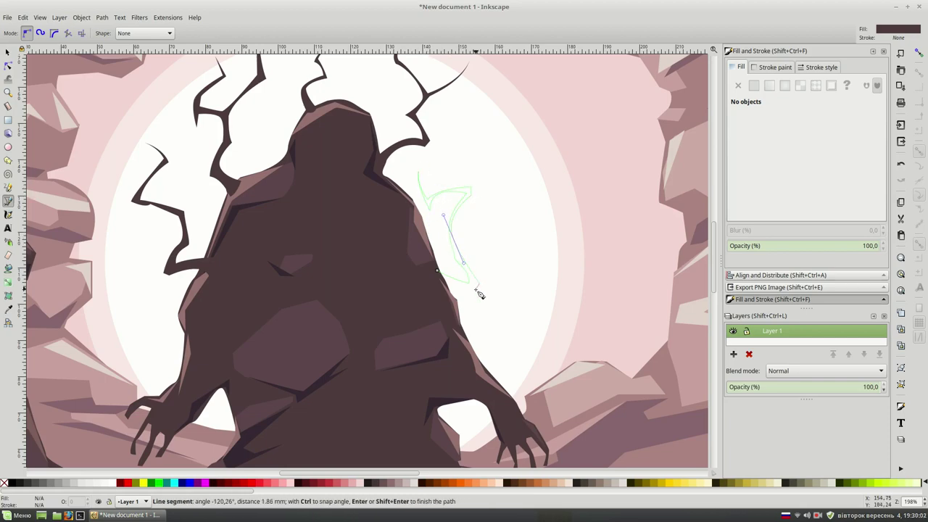
pyautogui.moveTo(478, 293); pyautogui.dragTo(479, 290)
pyautogui.press('Return')
# Step: Draw a small closed leaf shape near the twigs with the Pen tool
pyautogui.press('5')
pyautogui.press('Escape')
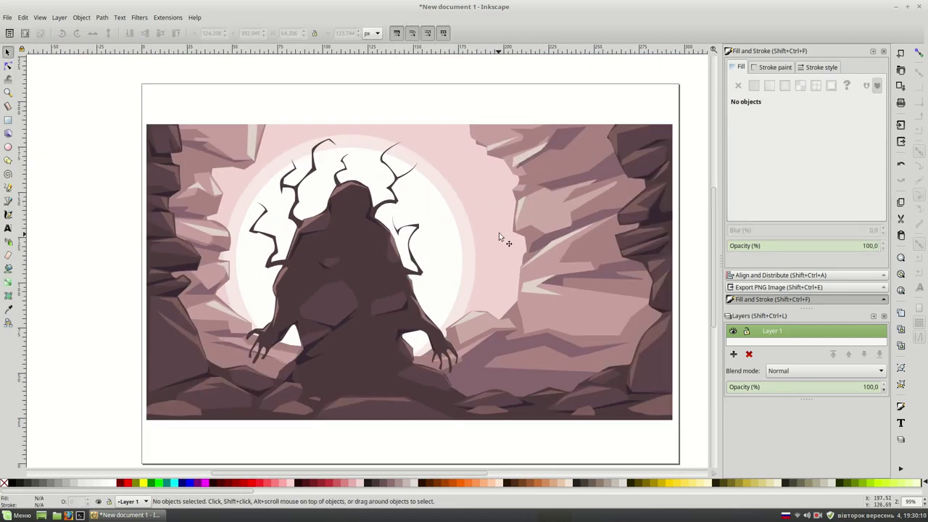
pyautogui.moveTo(499, 233); pyautogui.dragTo(489, 243)
pyautogui.press('`')
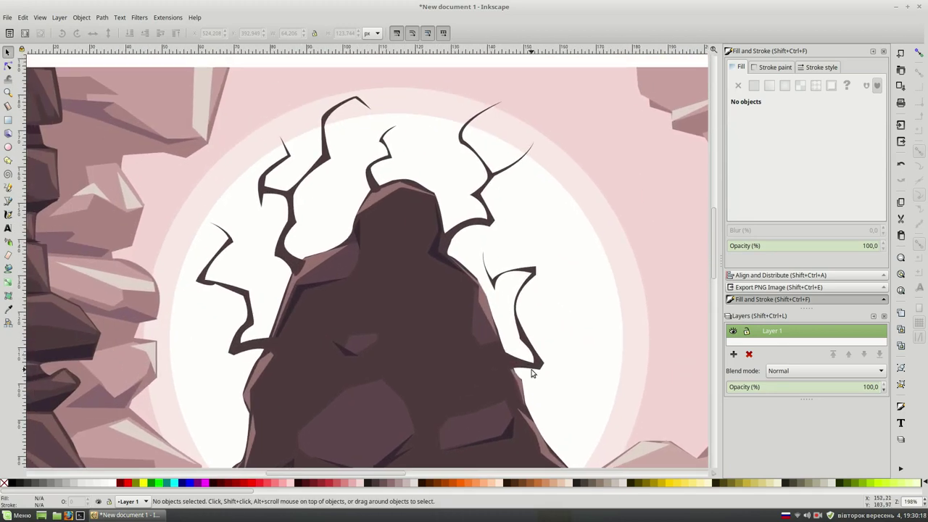
pyautogui.press('b')
pyautogui.click(248, 214)
pyautogui.click(257, 232)
pyautogui.click(249, 214)
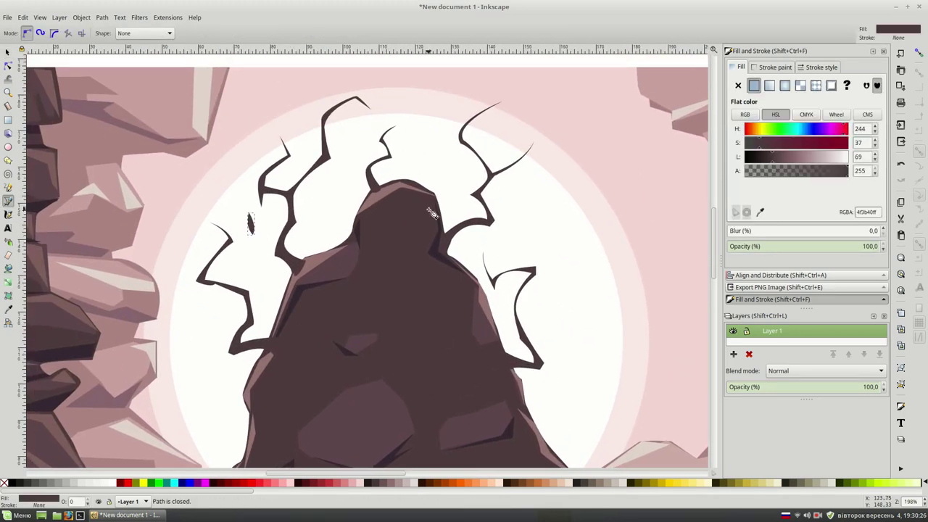
# Step: Rotate the leaf upward and place it on a twig tip
pyautogui.press('s')
pyautogui.press('+')
pyautogui.press(']')
pyautogui.press(']')
pyautogui.moveTo(289, 288); pyautogui.dragTo(460, 368)
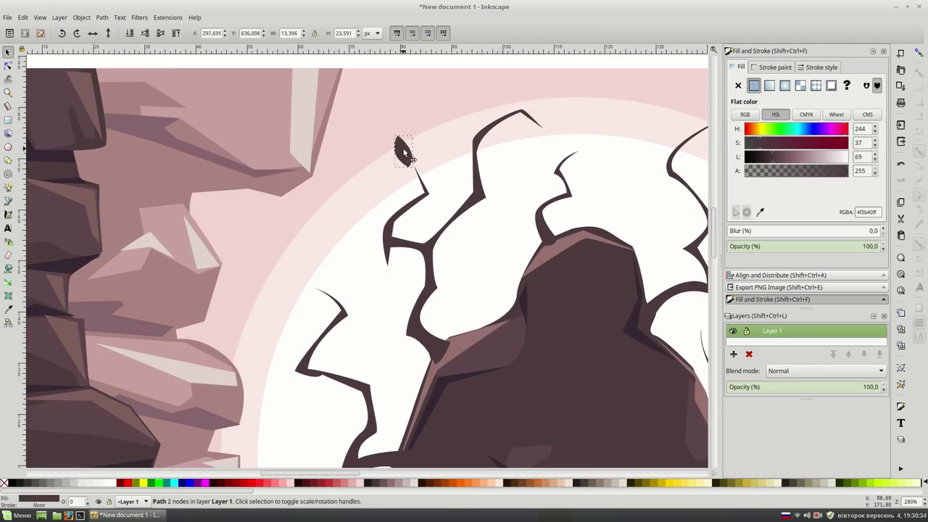
pyautogui.moveTo(373, 289)
pyautogui.mouseDown()
pyautogui.moveTo(408, 152)
pyautogui.moveTo(308, 283)
pyautogui.moveTo(380, 306)
pyautogui.mouseUp()
# Step: Duplicate, rotate and mirror leaf copies, fitting one to the left branch tip
pyautogui.hotkey('ctrl', 'd')
pyautogui.press('[')
pyautogui.press('[')
pyautogui.press('[')
pyautogui.hotkey('ctrl', 'd')
pyautogui.press('h')
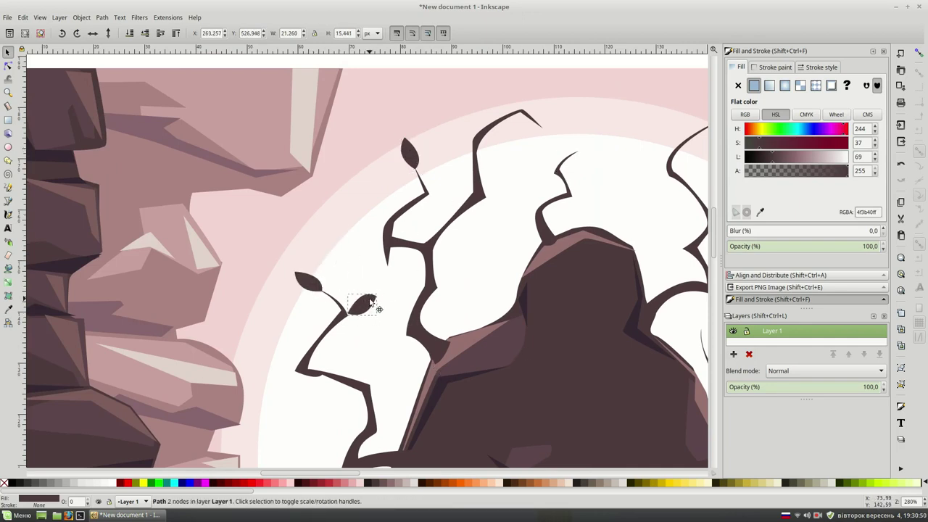
pyautogui.hotkey('ctrl', 'd')
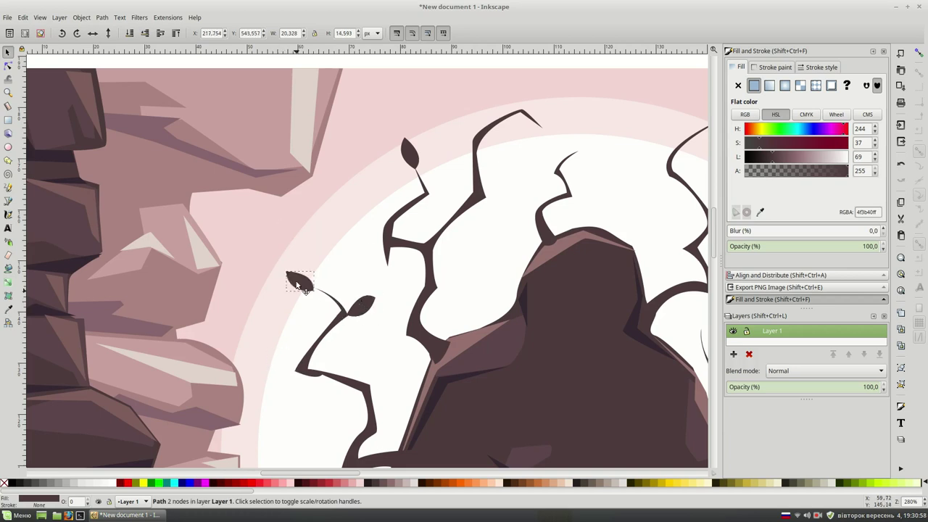
pyautogui.moveTo(362, 306); pyautogui.dragTo(279, 363)
pyautogui.click(305, 362)
pyautogui.click(279, 368)
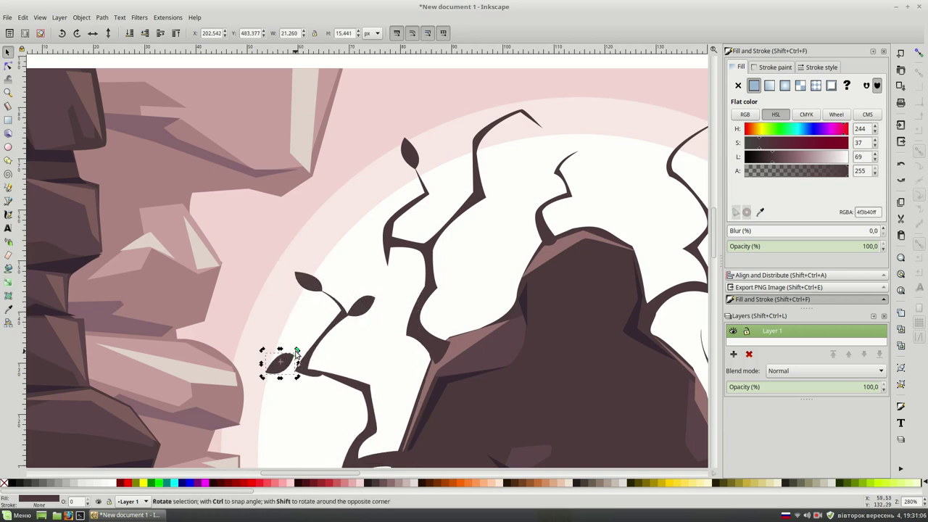
pyautogui.moveTo(253, 354); pyautogui.dragTo(464, 290)
# Step: Shrink a leaf copy and move it to the top of the middle branch
pyautogui.hotkey('ctrl', 'd')
pyautogui.click(456, 288)
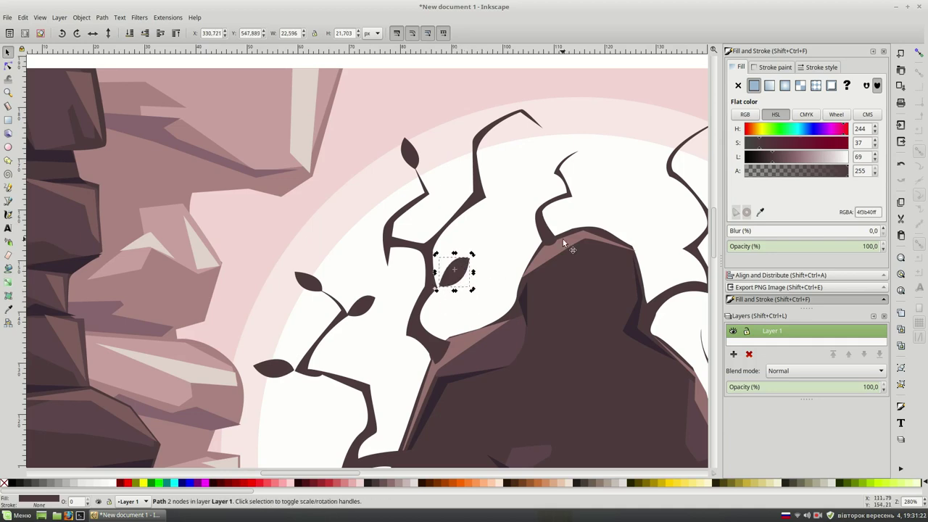
pyautogui.click(255, 250)
pyautogui.moveTo(243, 241); pyautogui.dragTo(253, 248)
pyautogui.scroll(-2, 459, 250)
pyautogui.hscroll(4, 459, 250)
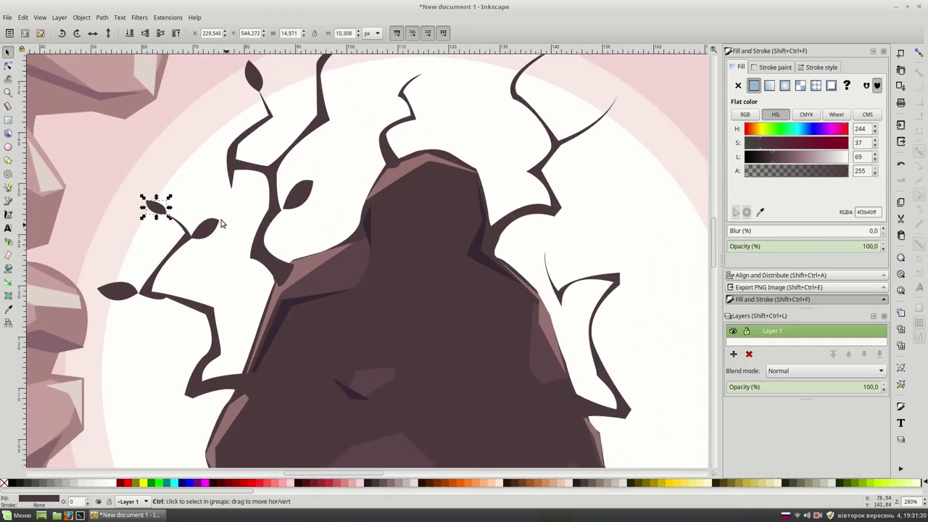
pyautogui.moveTo(158, 207); pyautogui.dragTo(240, 198)
pyautogui.scroll(3, 335, 298)
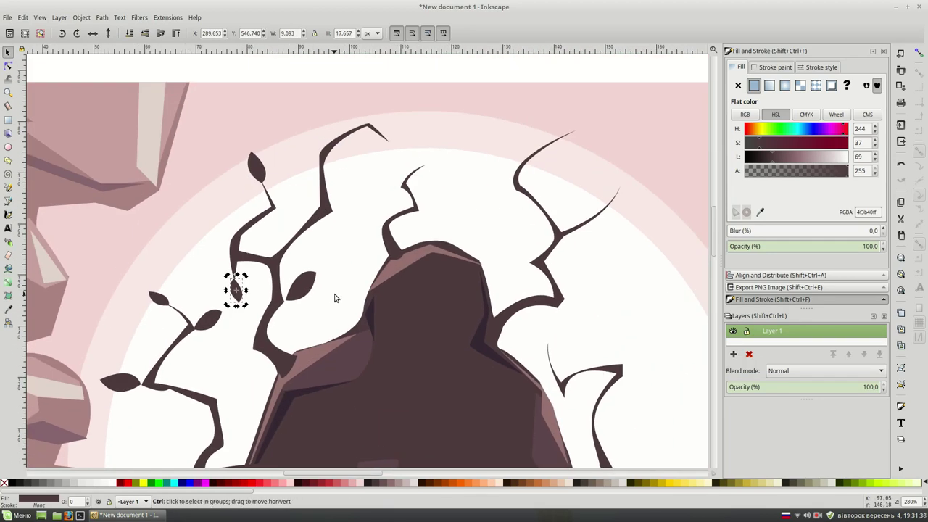
pyautogui.moveTo(237, 293); pyautogui.dragTo(406, 167)
# Step: Add rotated leaf copies along the middle branch
pyautogui.click(258, 165)
pyautogui.hotkey('ctrl', 'd')
pyautogui.moveTo(257, 165)
pyautogui.mouseDown()
pyautogui.moveTo(355, 201)
pyautogui.moveTo(438, 156)
pyautogui.moveTo(455, 185)
pyautogui.mouseUp()
pyautogui.hotkey('ctrl', ']')
pyautogui.hotkey('ctrl', 'd')
pyautogui.press('[')
pyautogui.click(435, 161)
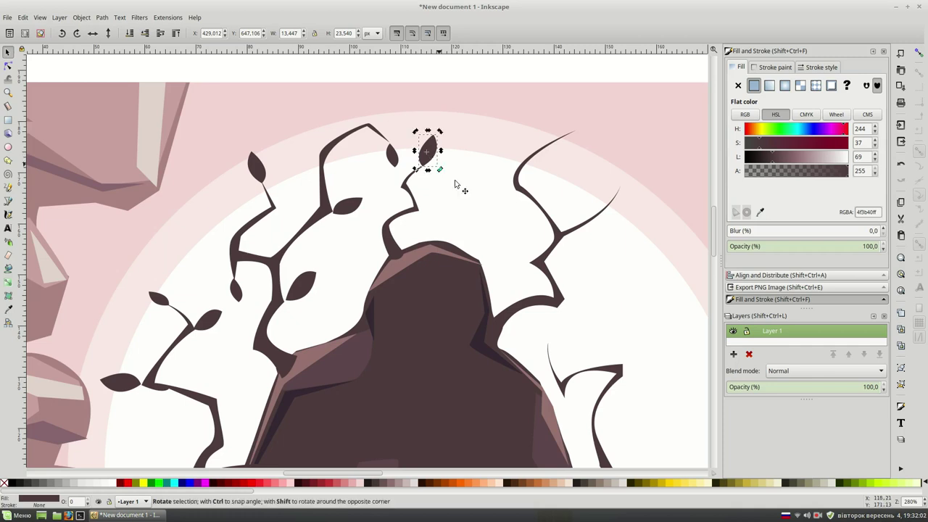
pyautogui.click(392, 153)
# Step: Place several leaf copies at the upper-right tip and lower along the right branch
pyautogui.hotkey('ctrl', 'd')
pyautogui.moveTo(392, 153); pyautogui.dragTo(588, 128)
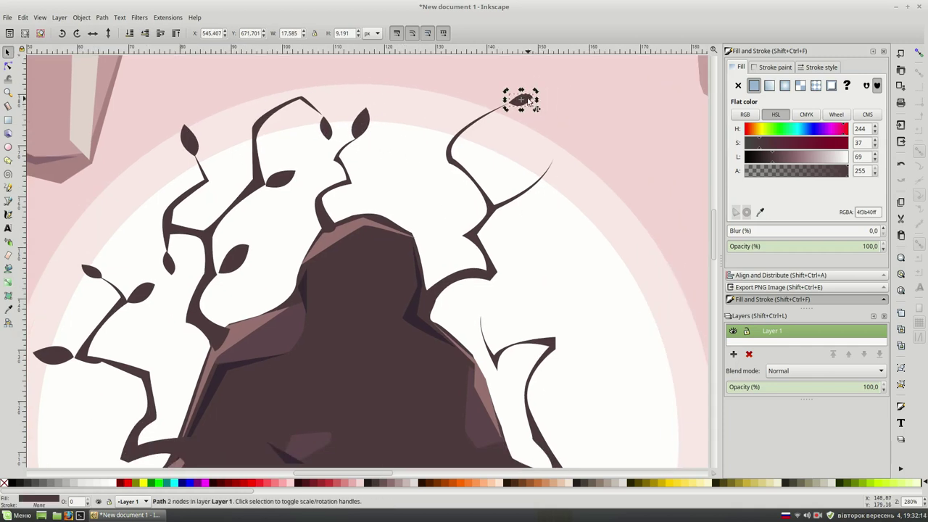
pyautogui.hotkey('ctrl', 'd')
pyautogui.moveTo(529, 102); pyautogui.dragTo(564, 156)
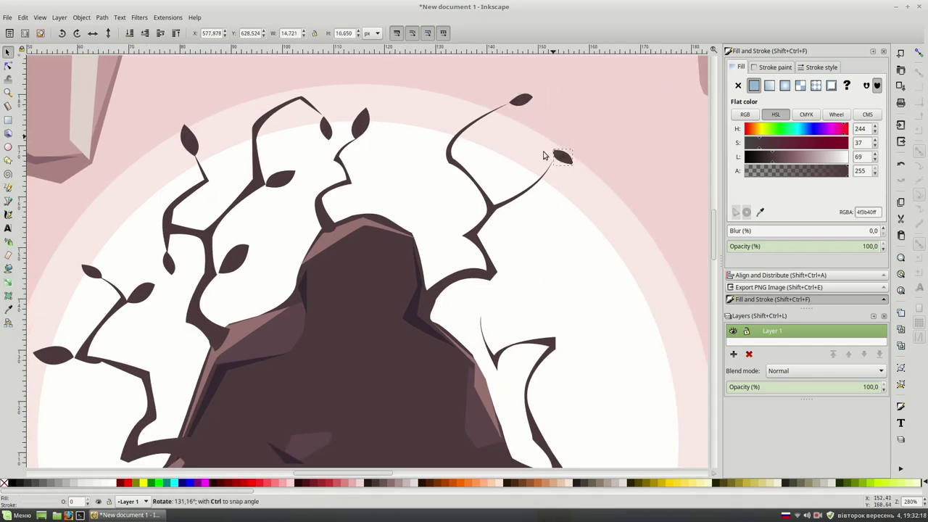
pyautogui.press('[')
pyautogui.press('[')
pyautogui.press('[')
pyautogui.click(362, 129)
pyautogui.hotkey('ctrl', 'd')
pyautogui.moveTo(372, 136)
pyautogui.mouseDown()
pyautogui.moveTo(461, 119)
pyautogui.moveTo(471, 221)
pyautogui.mouseUp()
pyautogui.hotkey('ctrl', 'd')
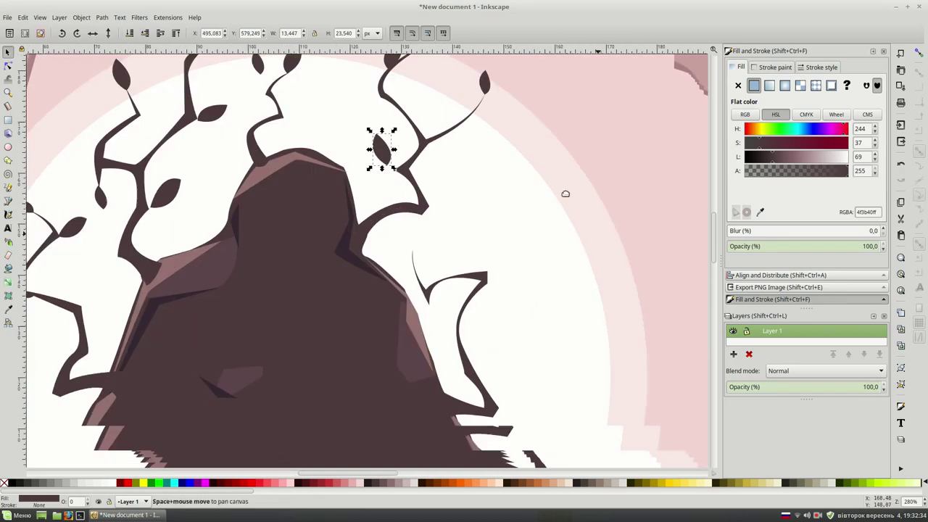
pyautogui.moveTo(404, 160)
pyautogui.mouseDown()
pyautogui.moveTo(392, 161)
pyautogui.moveTo(425, 241)
pyautogui.mouseUp()
# Step: Add a horizontal leaf copy beside the lower branch
pyautogui.hotkey('ctrl', 'd')
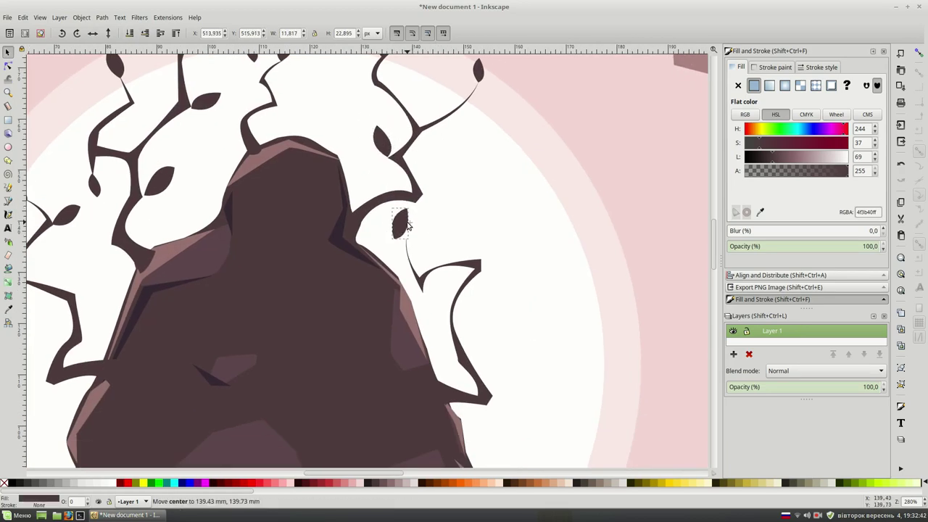
pyautogui.hotkey('ctrl', 'v')
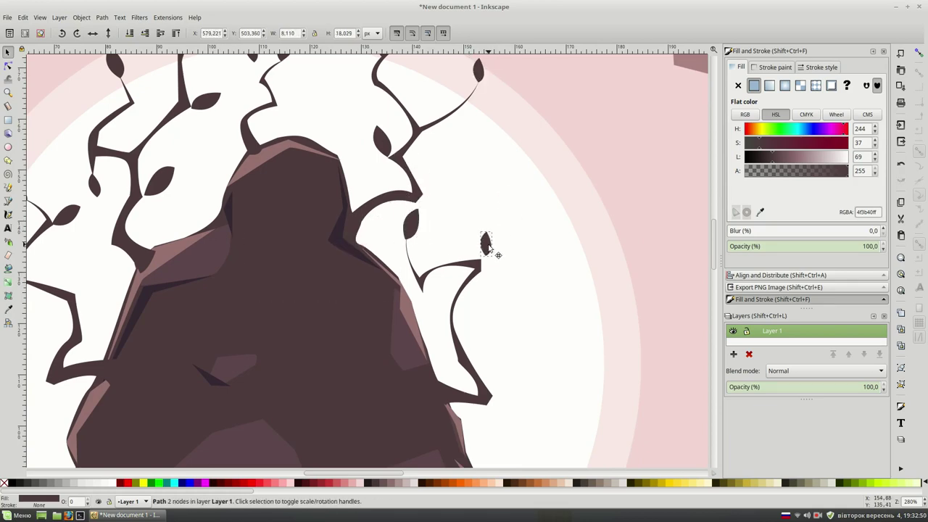
pyautogui.click(490, 250)
pyautogui.moveTo(498, 235); pyautogui.dragTo(502, 252)
pyautogui.scroll(-1, 466, 127)
# Step: Draw a glowing eye shape and lighten its fill colour
pyautogui.scroll(-1, 466, 127)
pyautogui.press('Escape')
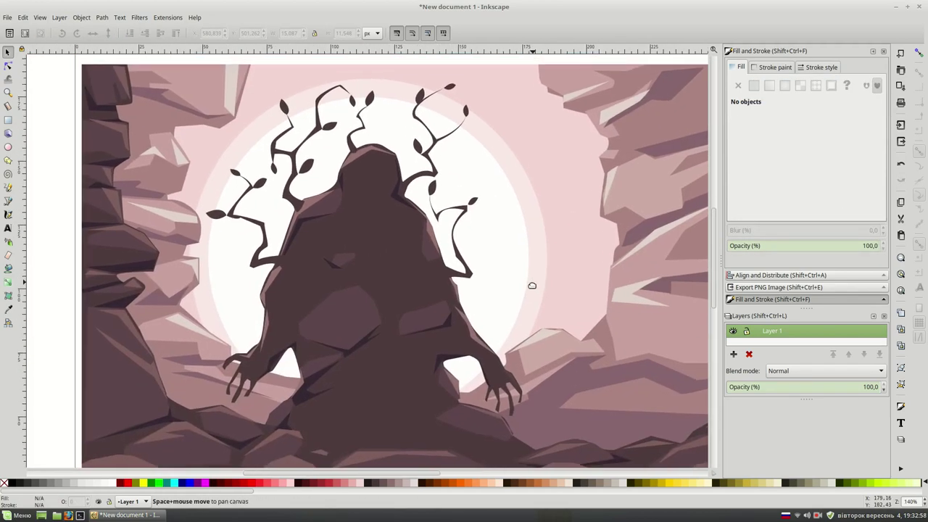
pyautogui.scroll(4, 571, 373)
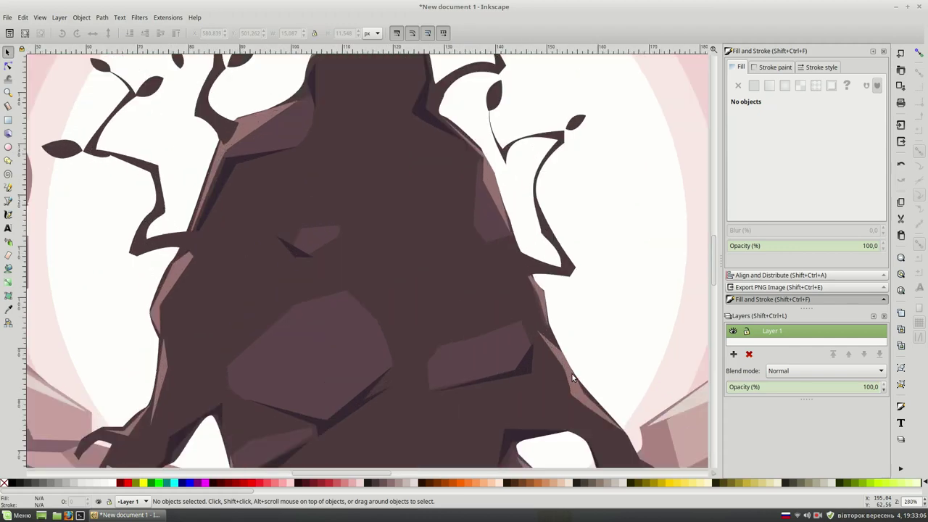
pyautogui.scroll(-2, 480, 345)
pyautogui.press('b')
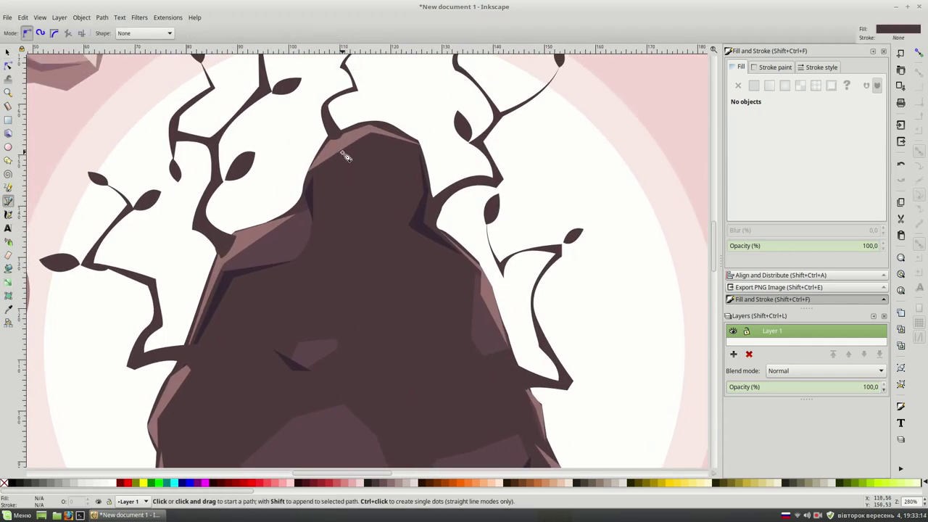
pyautogui.click(346, 157)
pyautogui.click(337, 154)
pyautogui.moveTo(768, 156); pyautogui.dragTo(793, 158)
# Step: Draw a second closed olive eye shape beside the first
pyautogui.press('s')
pyautogui.scroll(-1, 614, 172)
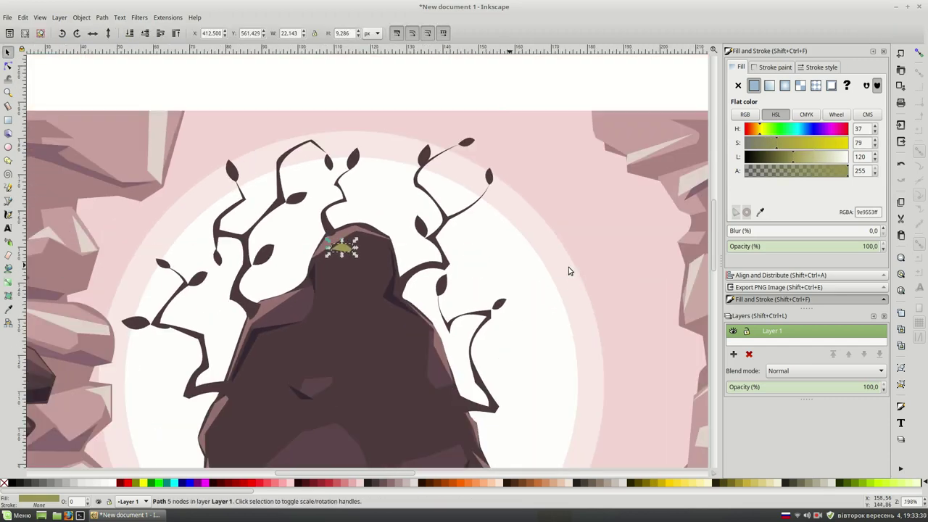
pyautogui.click(499, 86)
pyautogui.click(339, 250)
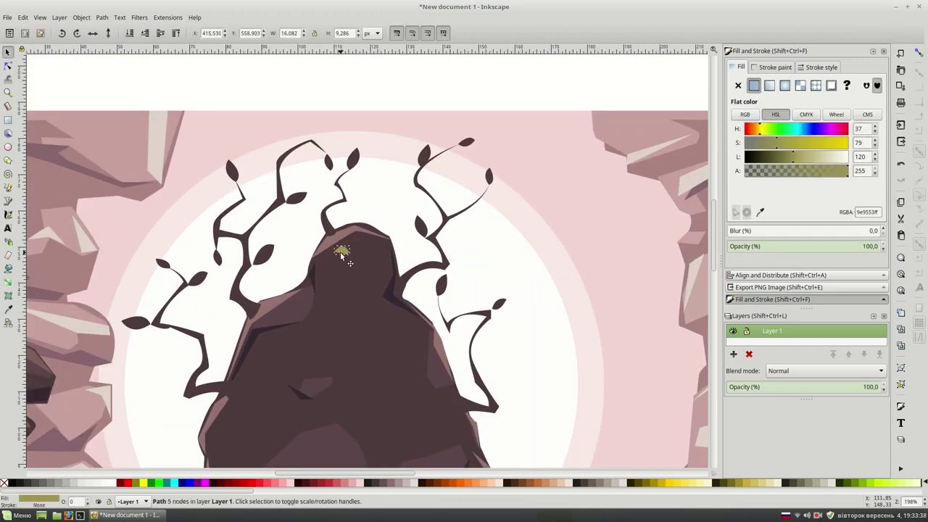
pyautogui.click(642, 242)
pyautogui.scroll(1, 363, 222)
pyautogui.scroll(1, 362, 222)
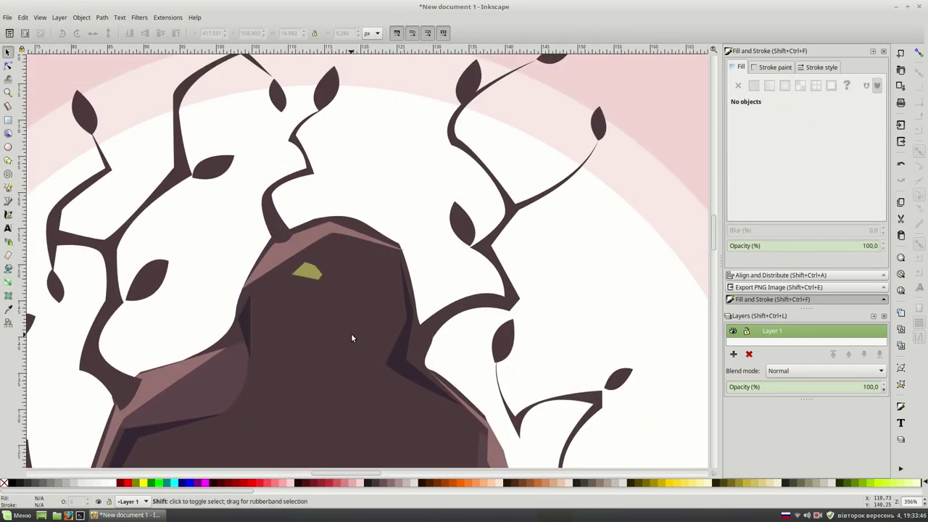
pyautogui.press('b')
pyautogui.click(369, 276)
pyautogui.click(391, 268)
pyautogui.click(370, 276)
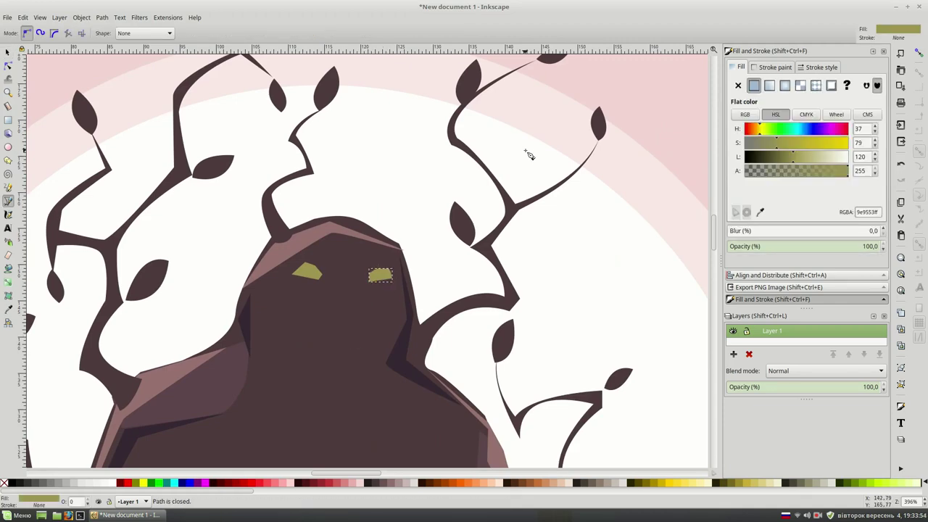
pyautogui.press('s')
# Step: Enlarge the left eye and give its inner highlight a bright yellow ffe64d fill
pyautogui.scroll(-3, 529, 155)
pyautogui.scroll(1, 526, 160)
pyautogui.scroll(1, 451, 65)
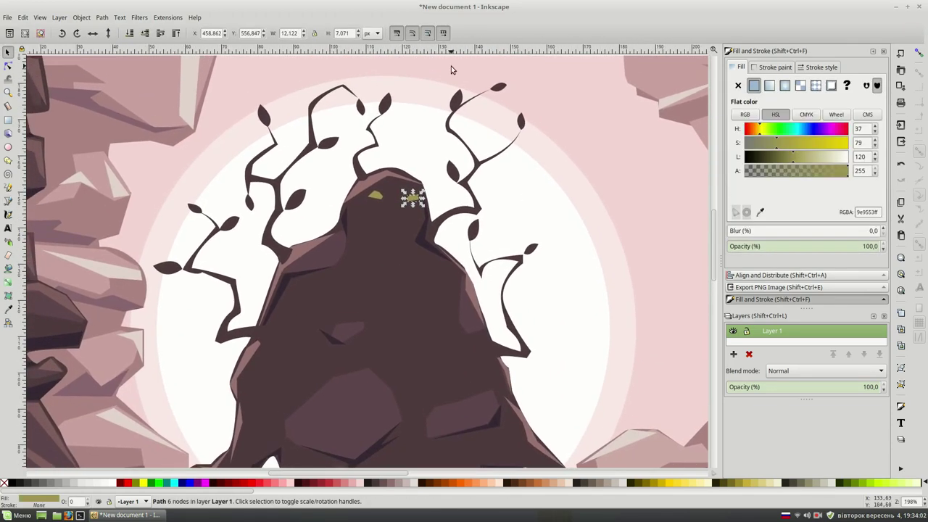
pyautogui.press('Escape')
pyautogui.scroll(-2, 622, 137)
pyautogui.scroll(1, 622, 137)
pyautogui.scroll(4, 371, 194)
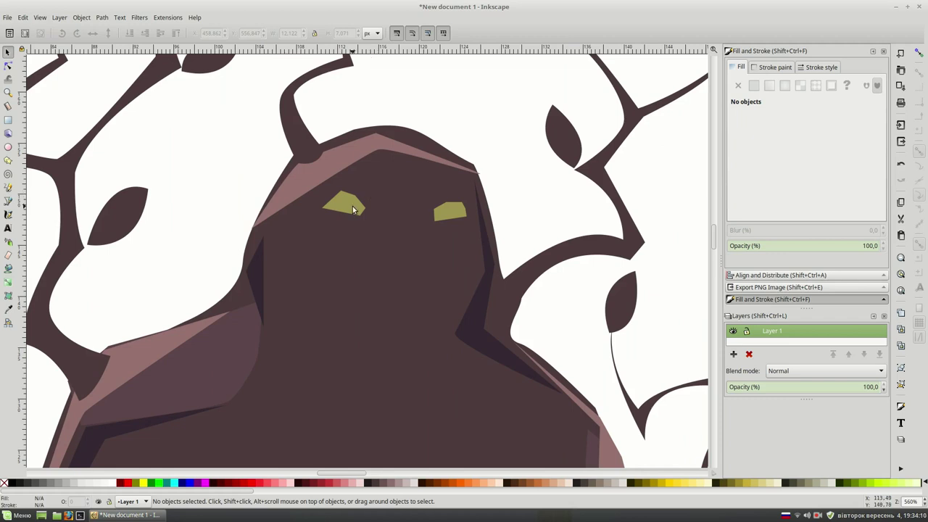
pyautogui.click(346, 206)
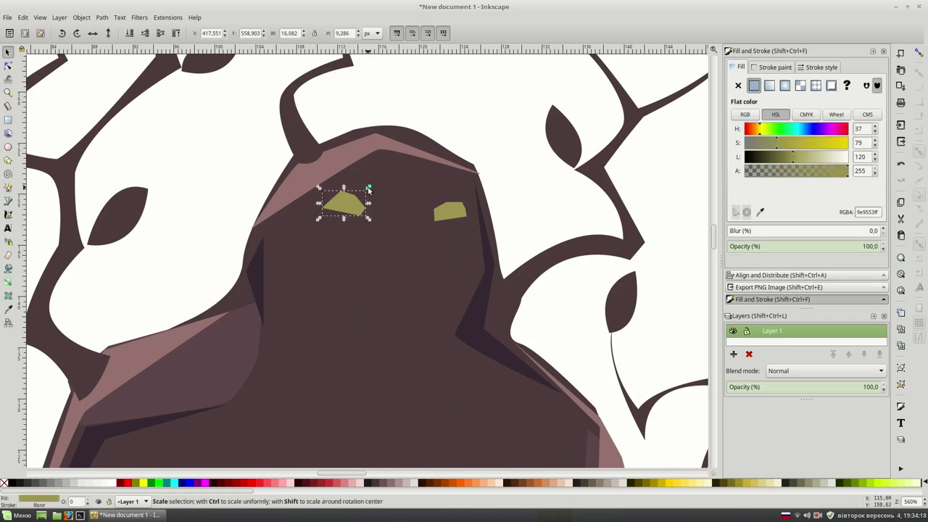
pyautogui.moveTo(367, 190); pyautogui.dragTo(379, 181)
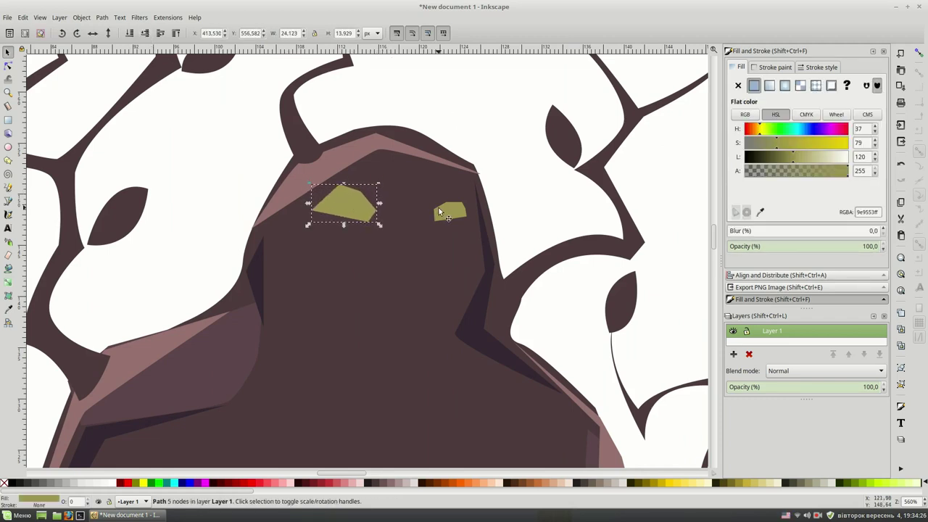
pyautogui.click(348, 207)
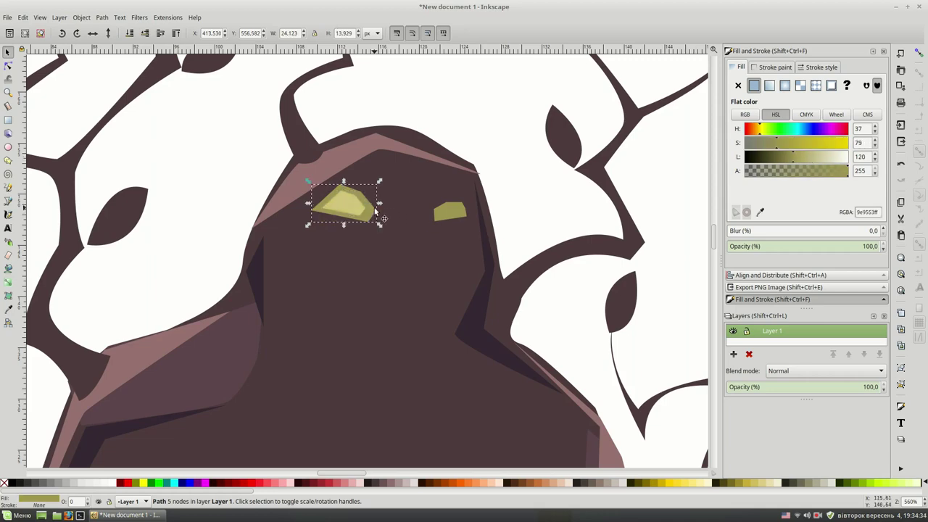
pyautogui.click(348, 207)
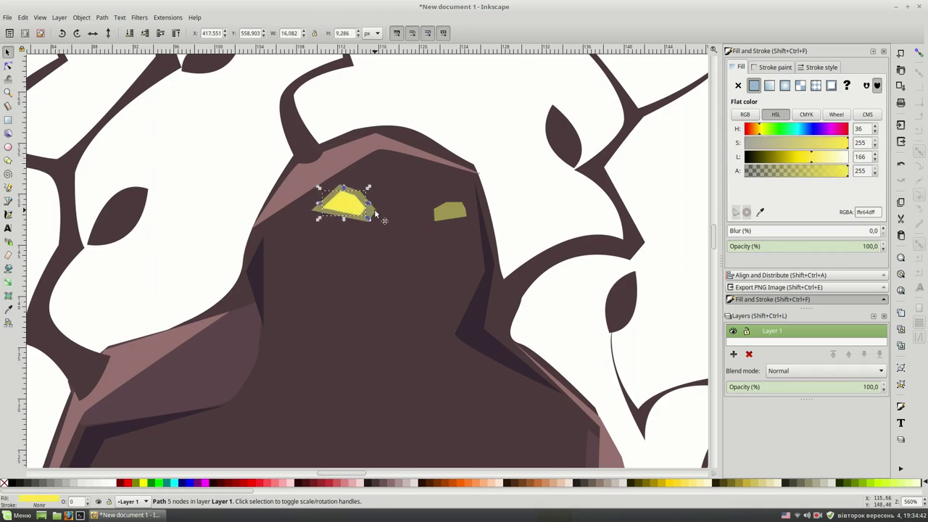
pyautogui.keyDown('shift'); pyautogui.click(355, 208); pyautogui.keyUp('shift')
# Step: Enlarge the left eye's highlight and shrink a white inner core around its centre
pyautogui.scroll(-2, 481, 191)
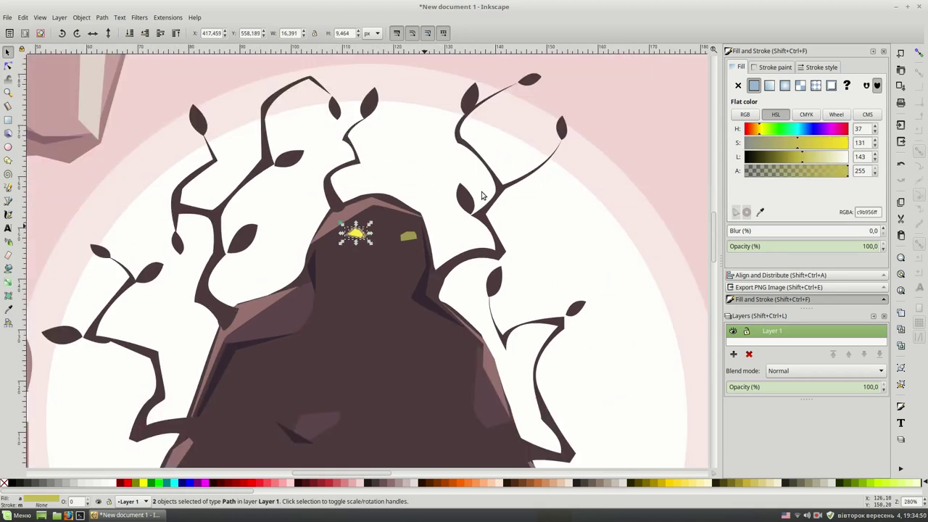
pyautogui.press('Escape')
pyautogui.scroll(-1, 481, 191)
pyautogui.scroll(2, 592, 167)
pyautogui.press('+')
pyautogui.press('+')
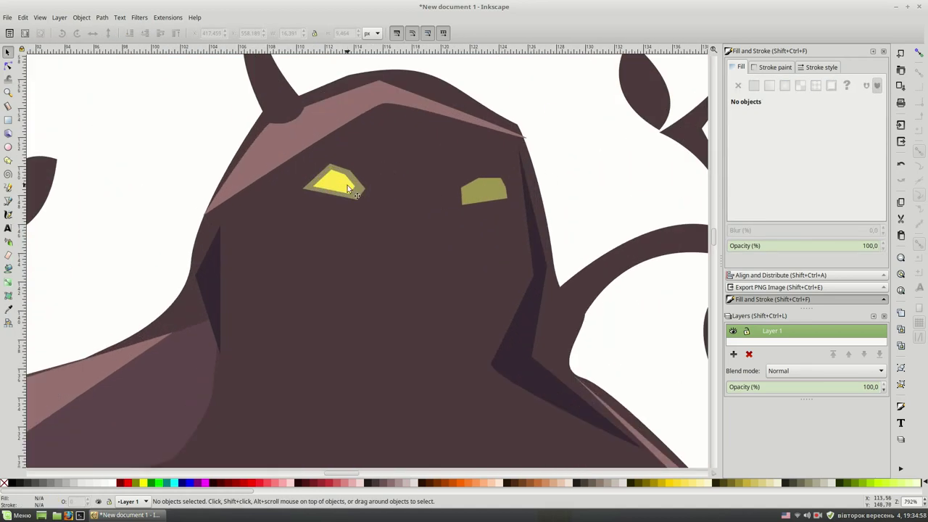
pyautogui.click(347, 188)
pyautogui.moveTo(365, 165); pyautogui.dragTo(379, 152)
pyautogui.click(349, 191)
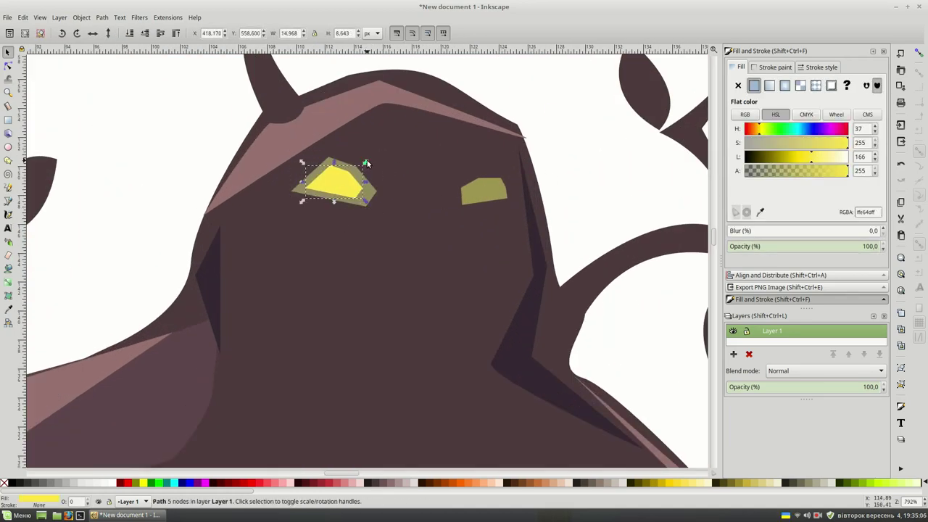
pyautogui.moveTo(810, 157); pyautogui.dragTo(848, 157)
pyautogui.press('less')
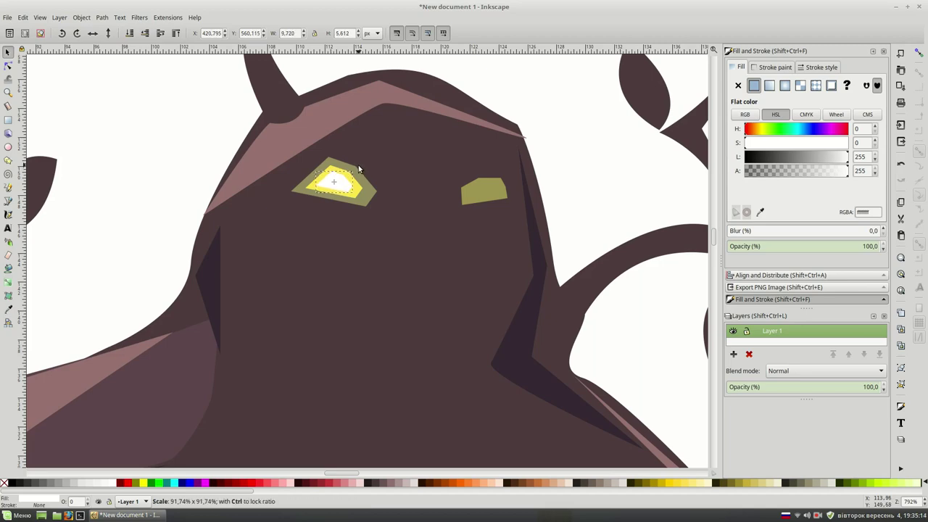
# Step: Select all three left-eye layers and shrink them slightly
pyautogui.press('-')
pyautogui.press('-')
pyautogui.press('-')
pyautogui.press('Escape')
pyautogui.press('+')
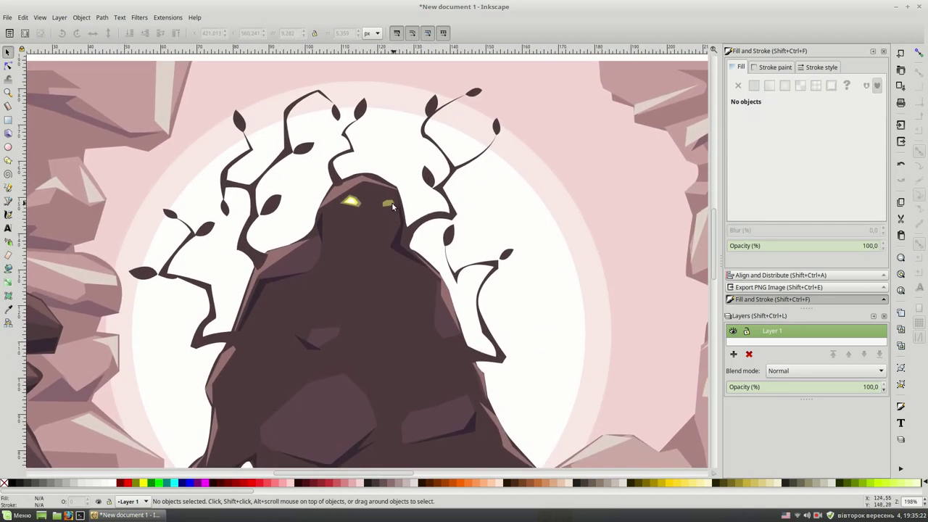
pyautogui.scroll(2, 424, 224)
pyautogui.scroll(1, 406, 239)
pyautogui.scroll(1, 398, 249)
pyautogui.click(384, 217)
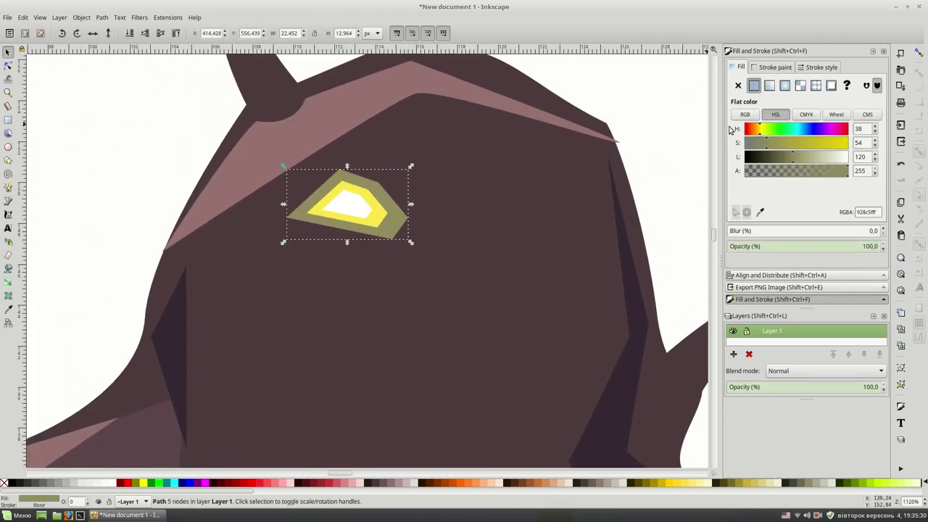
pyautogui.scroll(1, 384, 218)
pyautogui.moveTo(276, 159)
pyautogui.mouseDown()
pyautogui.moveTo(424, 252)
pyautogui.moveTo(299, 178)
pyautogui.mouseUp()
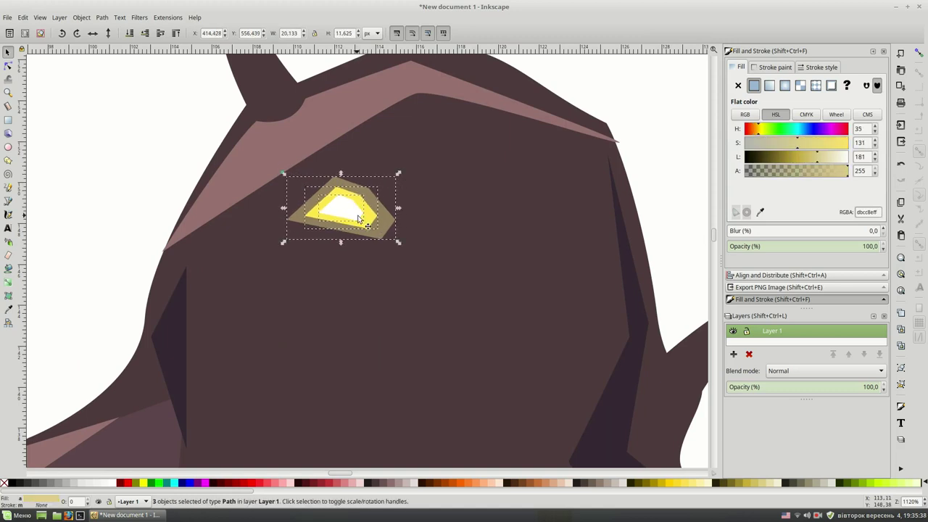
# Step: Group the eye layers, then duplicate, flip and move the copy onto the right eye
pyautogui.hotkey('ctrl', 'g')
pyautogui.hotkey('ctrl', 'd')
pyautogui.moveTo(362, 213); pyautogui.dragTo(529, 218)
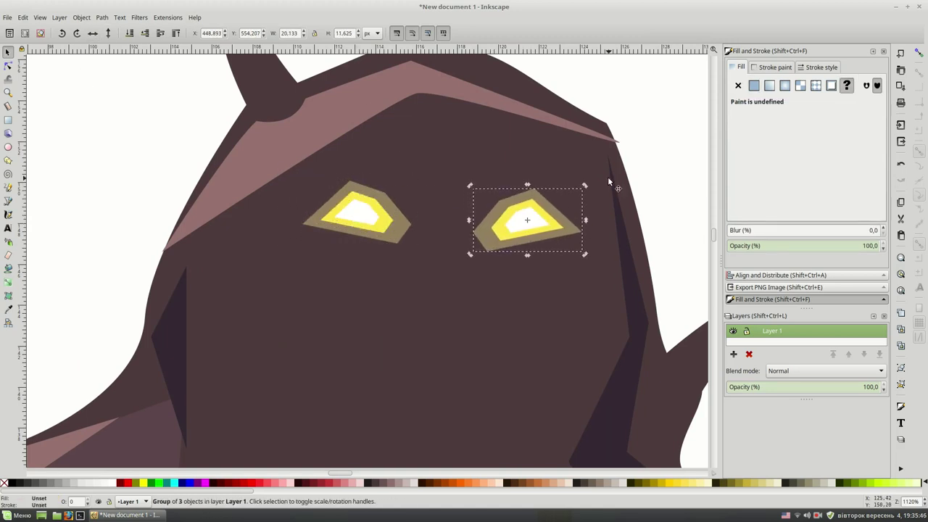
pyautogui.press('h')
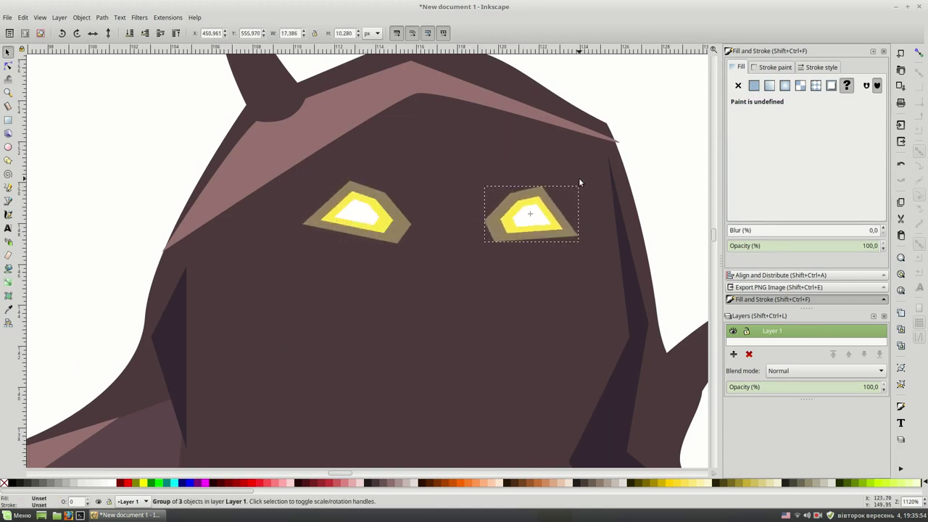
pyautogui.press('`')
pyautogui.press('Escape')
pyautogui.keyDown('ctrl'); pyautogui.scroll(-2, 580, 210); pyautogui.keyUp('ctrl')
pyautogui.keyDown('ctrl'); pyautogui.scroll(-1, 572, 187); pyautogui.keyUp('ctrl')
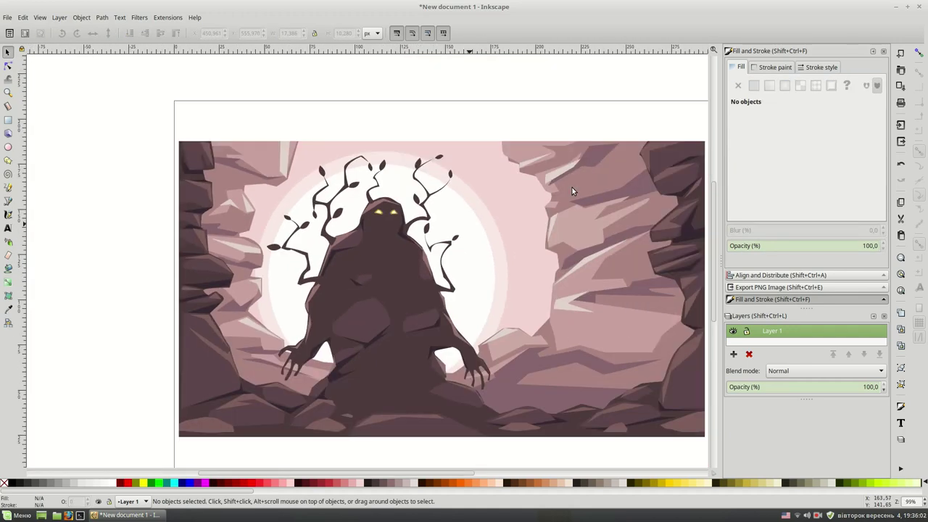
pyautogui.keyDown('ctrl'); pyautogui.scroll(4, 572, 187); pyautogui.keyUp('ctrl')
pyautogui.click(443, 124)
# Step: Draw a fang shape under the left eye, filled with the dark hood colour via the Dropper
pyautogui.press('Escape')
pyautogui.keyDown('ctrl'); pyautogui.scroll(-1, 516, 120); pyautogui.keyUp('ctrl')
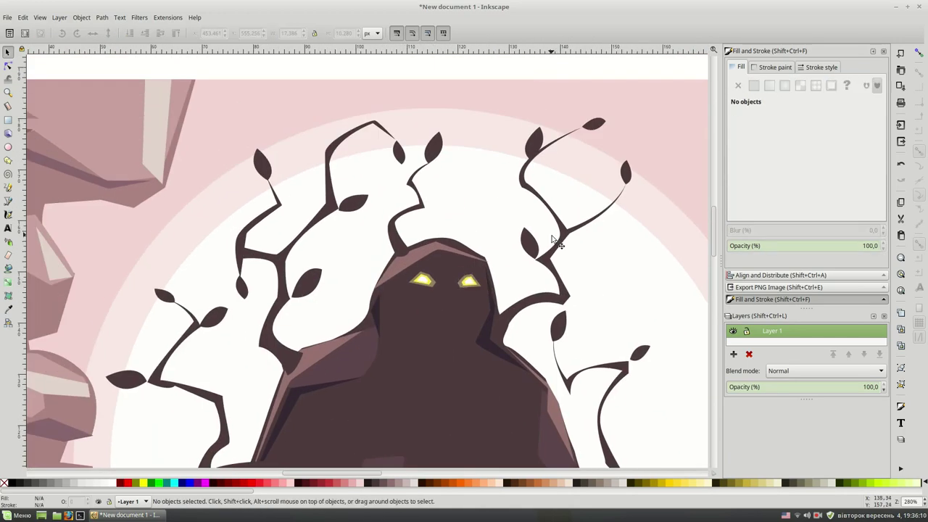
pyautogui.keyDown('ctrl'); pyautogui.scroll(2, 515, 119); pyautogui.keyUp('ctrl')
pyautogui.keyDown('ctrl'); pyautogui.scroll(1, 461, 203); pyautogui.keyUp('ctrl')
pyautogui.press('b')
pyautogui.click(353, 154)
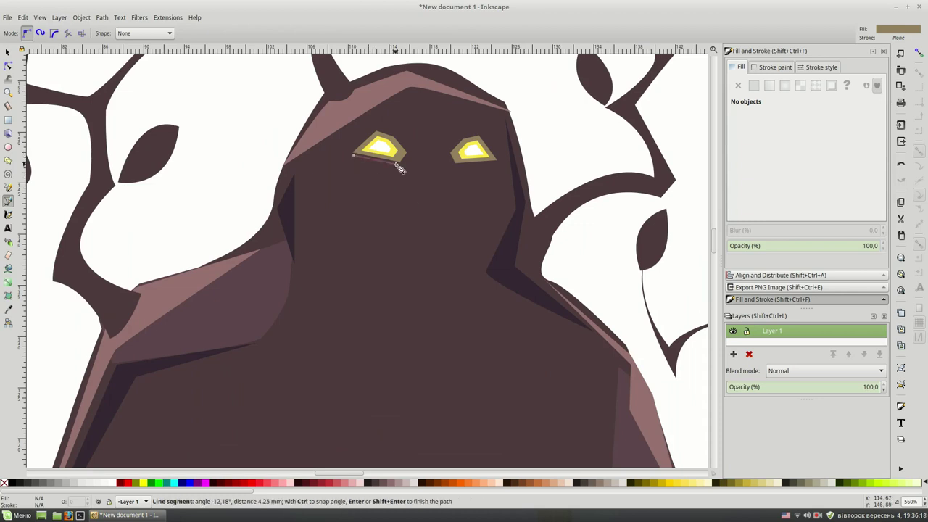
pyautogui.click(405, 161)
pyautogui.click(394, 206)
pyautogui.click(378, 226)
pyautogui.click(366, 212)
pyautogui.click(353, 155)
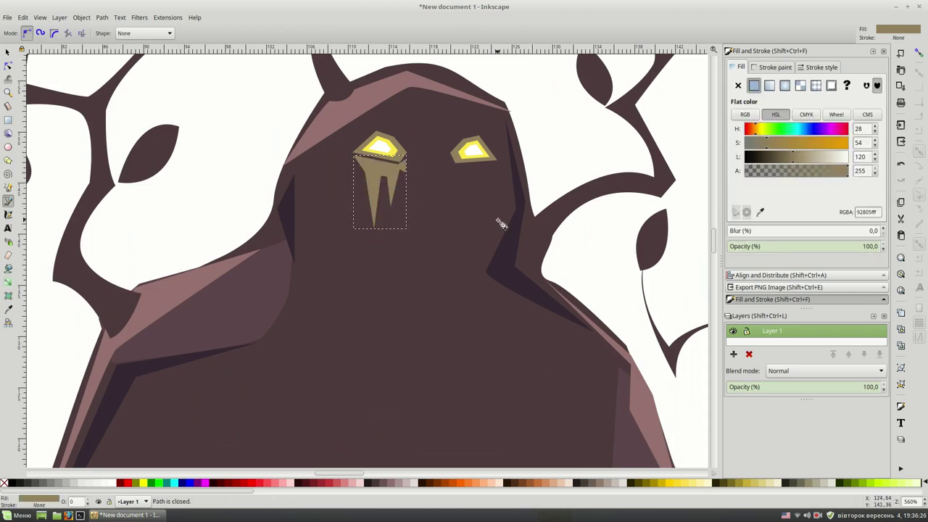
pyautogui.press('d')
pyautogui.click(490, 272)
pyautogui.press('s')
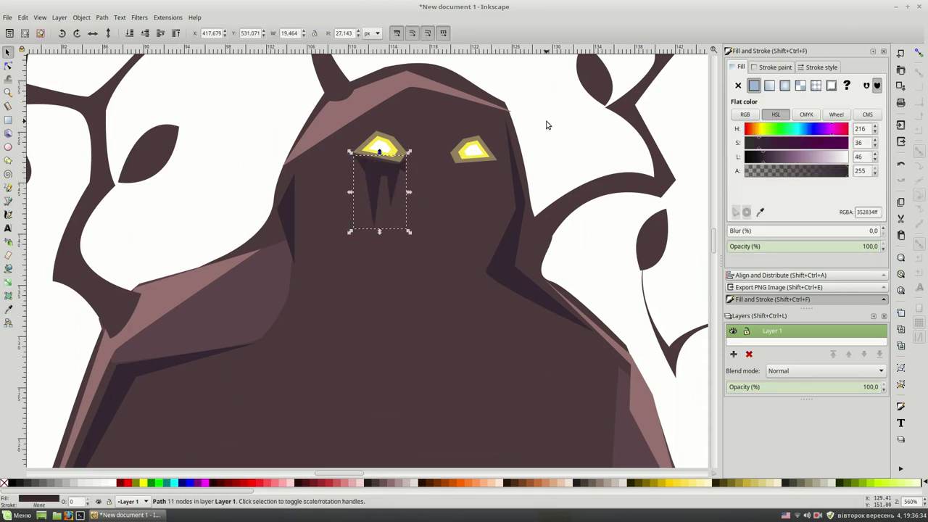
# Step: Draw a zigzag drip under the right eye and fit the whole page in view
pyautogui.press('b')
pyautogui.click(452, 165)
pyautogui.click(468, 224)
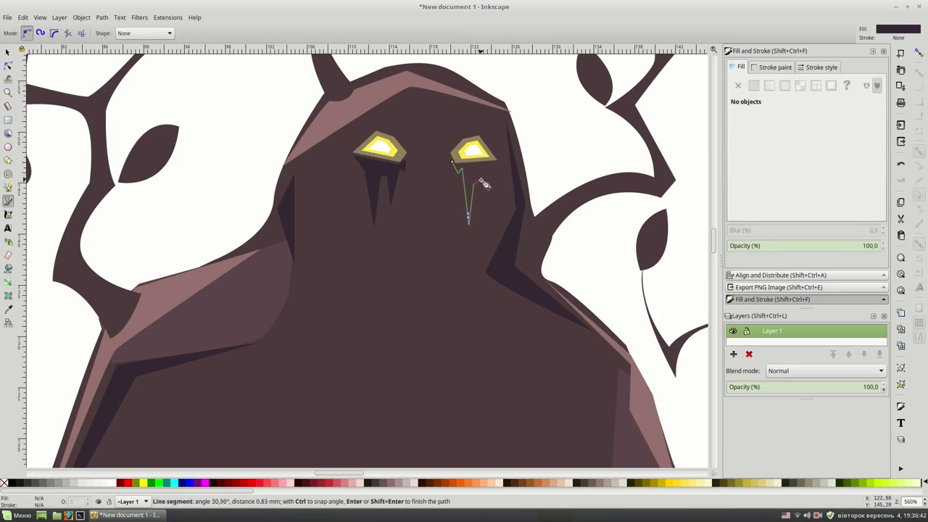
pyautogui.click(479, 183)
pyautogui.click(493, 161)
pyautogui.click(451, 163)
pyautogui.press('s')
pyautogui.press('5')
pyautogui.press('Escape')
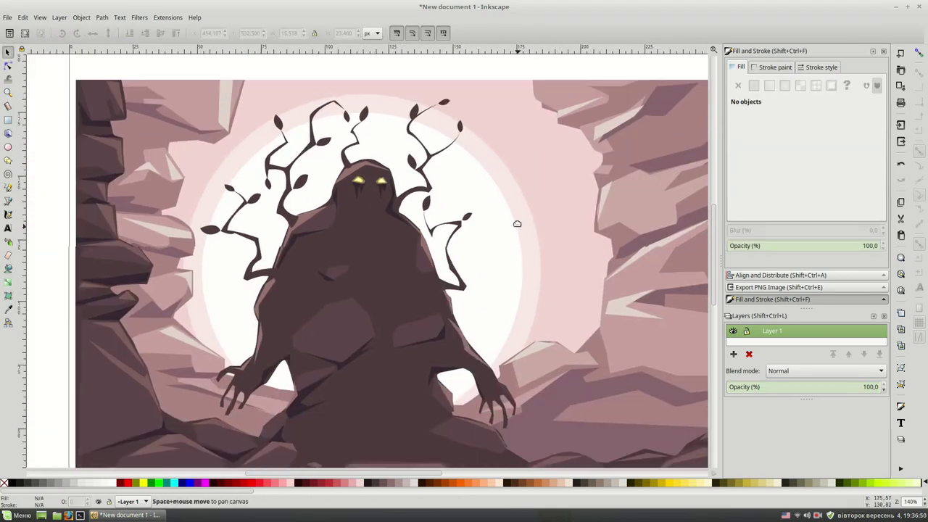
pyautogui.moveTo(416, 292); pyautogui.dragTo(399, 271)
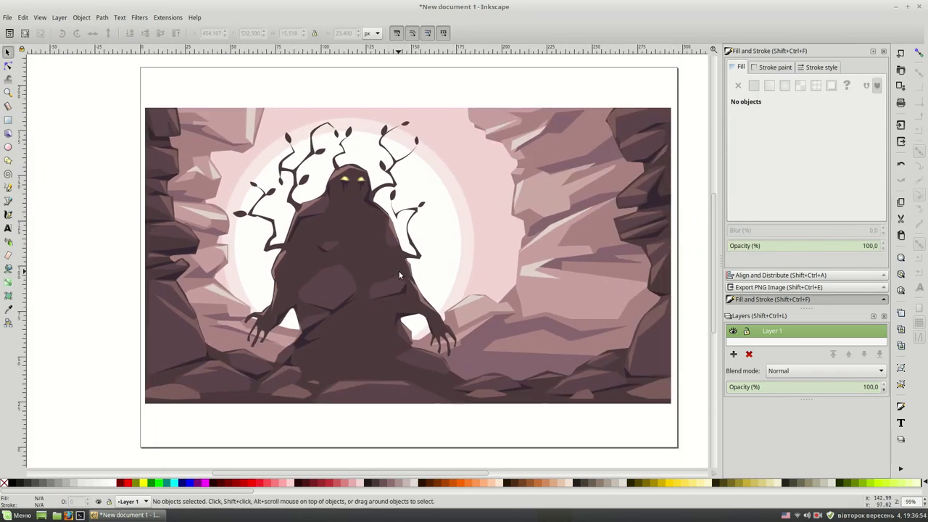
pyautogui.click(356, 342)
pyautogui.rightClick(357, 343)
pyautogui.click(496, 247)
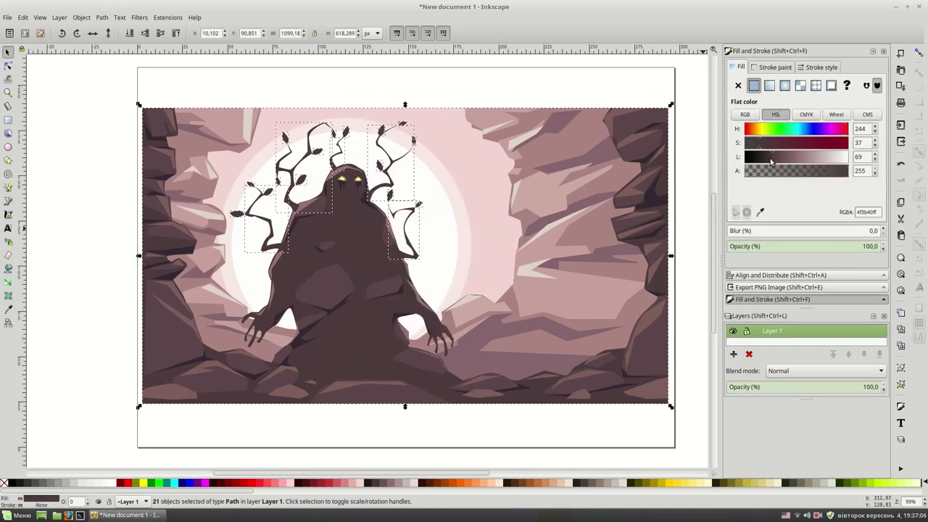
pyautogui.moveTo(771, 162); pyautogui.dragTo(768, 161)
pyautogui.click(477, 95)
pyautogui.click(364, 201)
pyautogui.rightClick(364, 202)
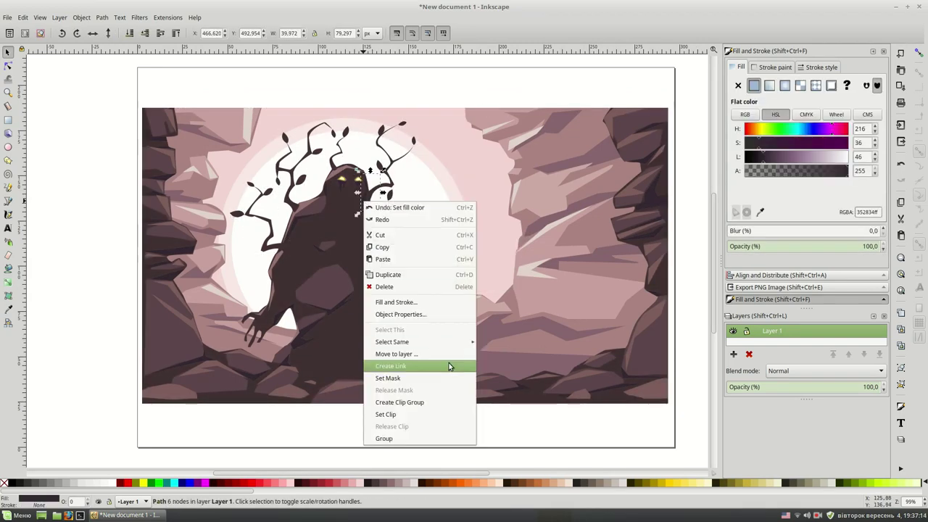
pyautogui.click(507, 366)
pyautogui.click(678, 207)
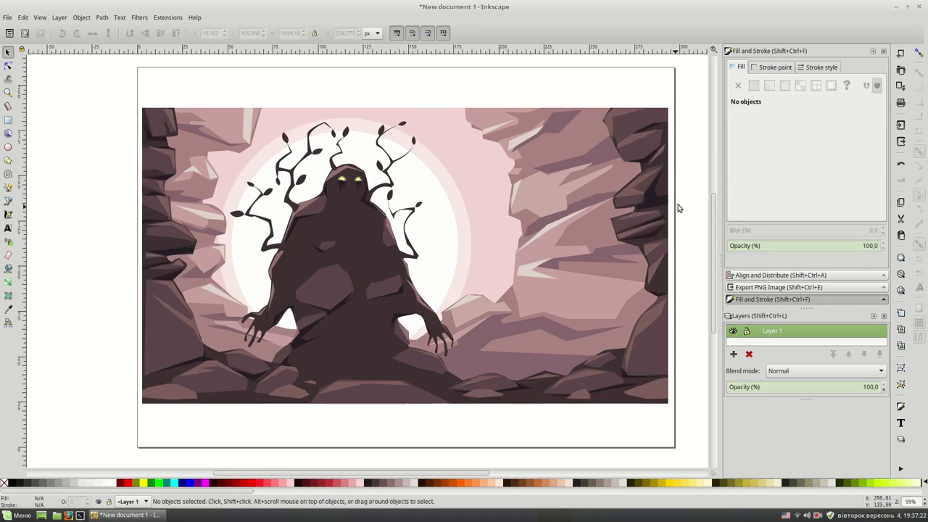
pyautogui.click(345, 286)
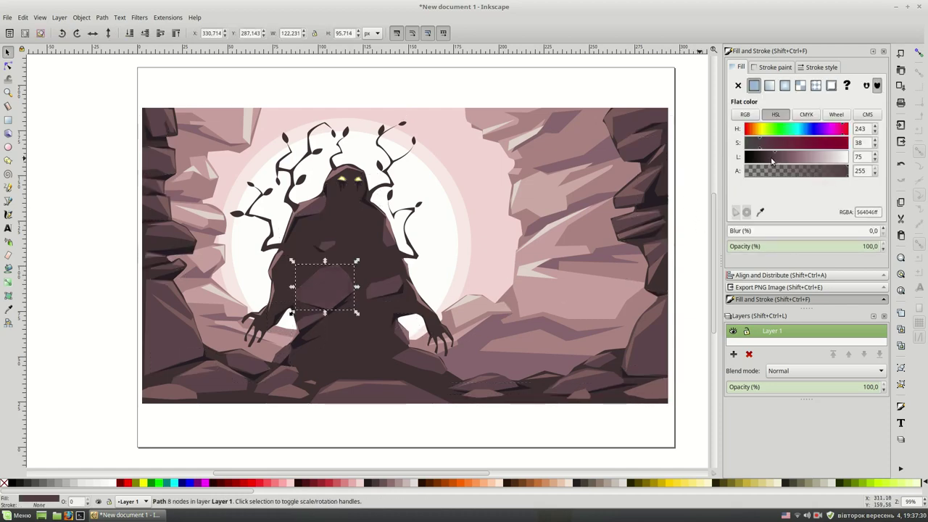
pyautogui.press('Escape')
pyautogui.scroll(-1, 604, 344)
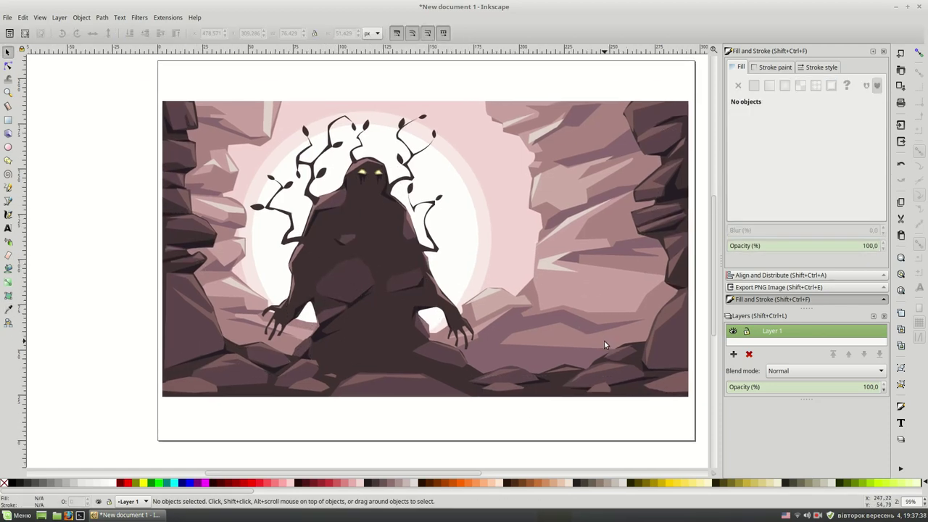
pyautogui.press('+')
pyautogui.press('b')
pyautogui.click(390, 282)
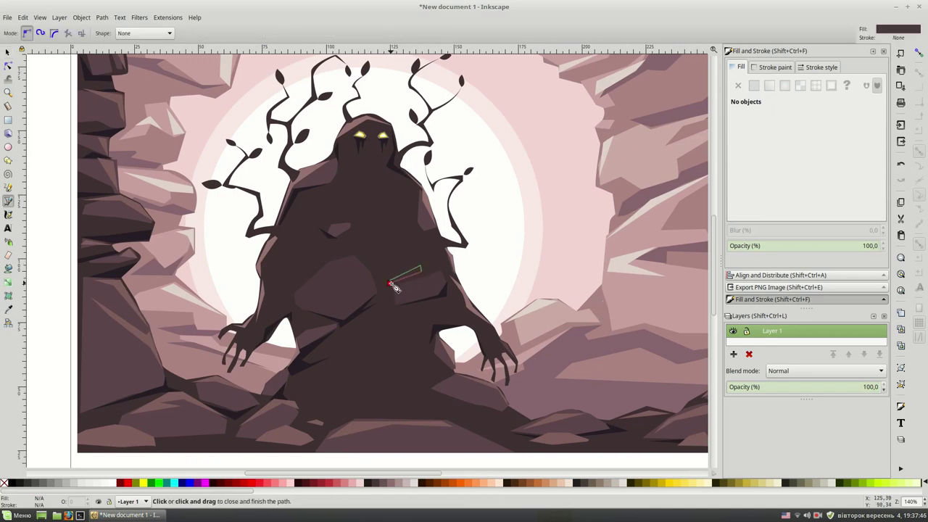
# Step: Close dark shading triangles on the creature's lower body, chest and hip
pyautogui.click(391, 283)
pyautogui.click(379, 314)
pyautogui.click(380, 314)
pyautogui.click(278, 269)
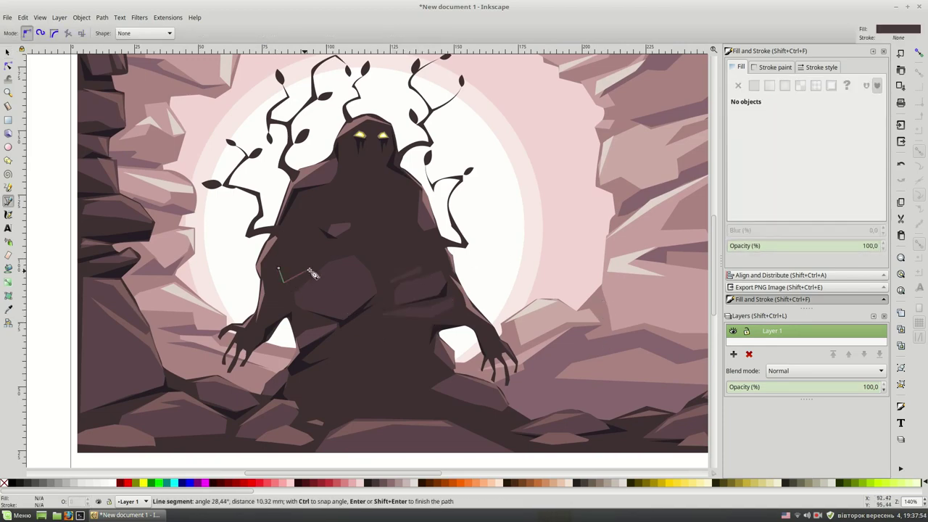
pyautogui.click(280, 269)
pyautogui.scroll(-2, 319, 279)
pyautogui.click(354, 290)
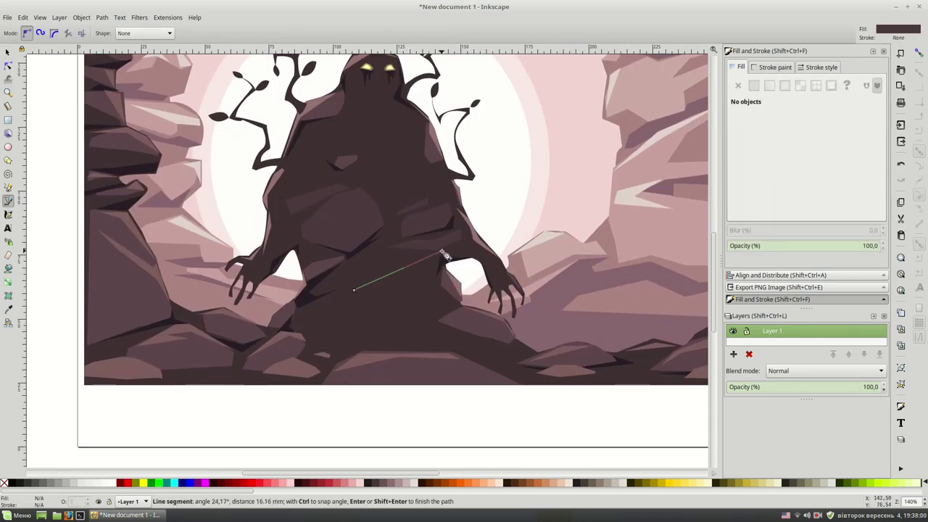
pyautogui.click(355, 292)
pyautogui.click(383, 310)
pyautogui.click(383, 310)
# Step: Add a long shading facet running from the creature's shoulder down its body
pyautogui.scroll(1, 384, 217)
pyautogui.hscroll(-1, 384, 217)
pyautogui.click(349, 162)
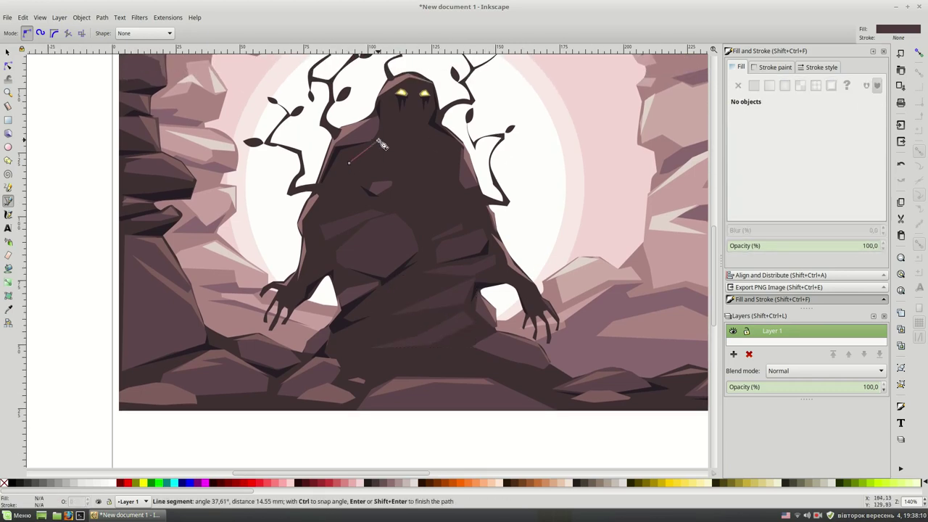
pyautogui.click(349, 163)
pyautogui.scroll(-1, 389, 321)
pyautogui.click(348, 324)
pyautogui.press('Return')
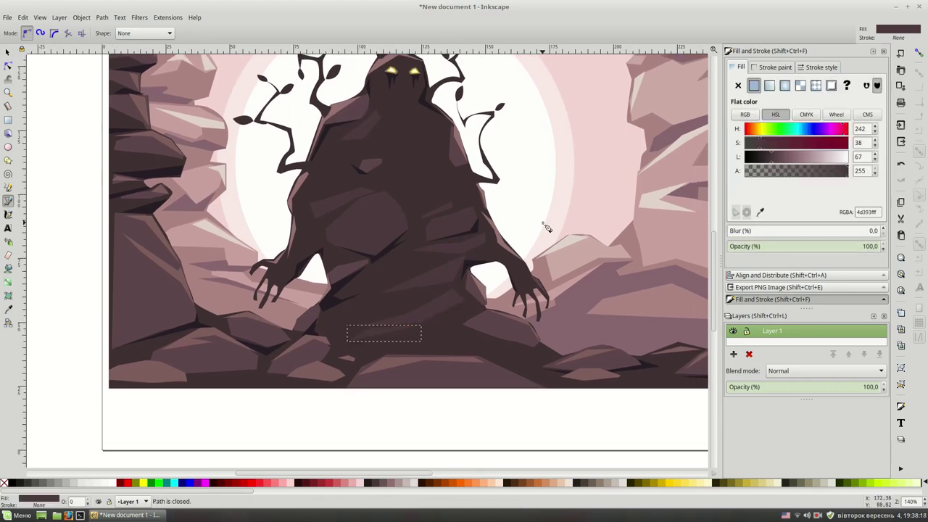
pyautogui.scroll(1, 502, 436)
pyautogui.click(501, 436)
pyautogui.scroll(2, 507, 406)
# Step: Add more dark facets on the creature's lower body and side
pyautogui.press('b')
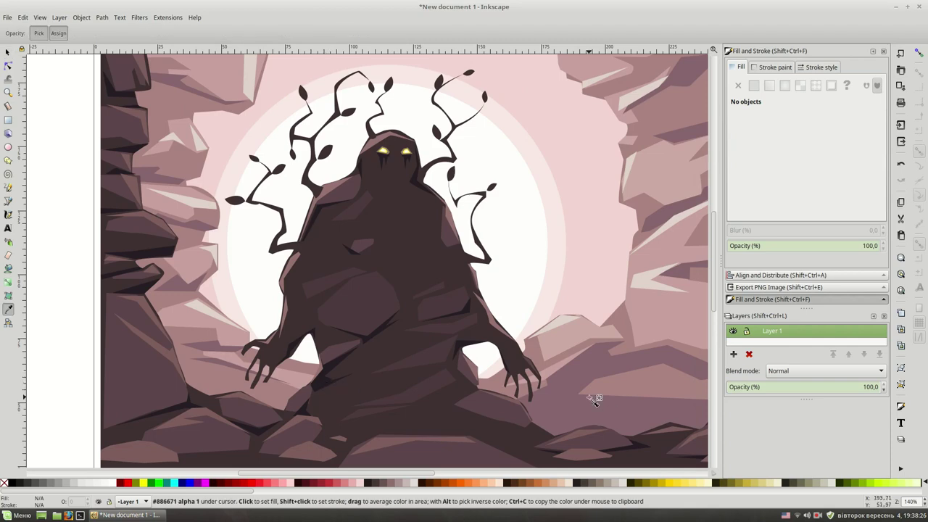
pyautogui.scroll(-3, 364, 340)
pyautogui.doubleClick(371, 308)
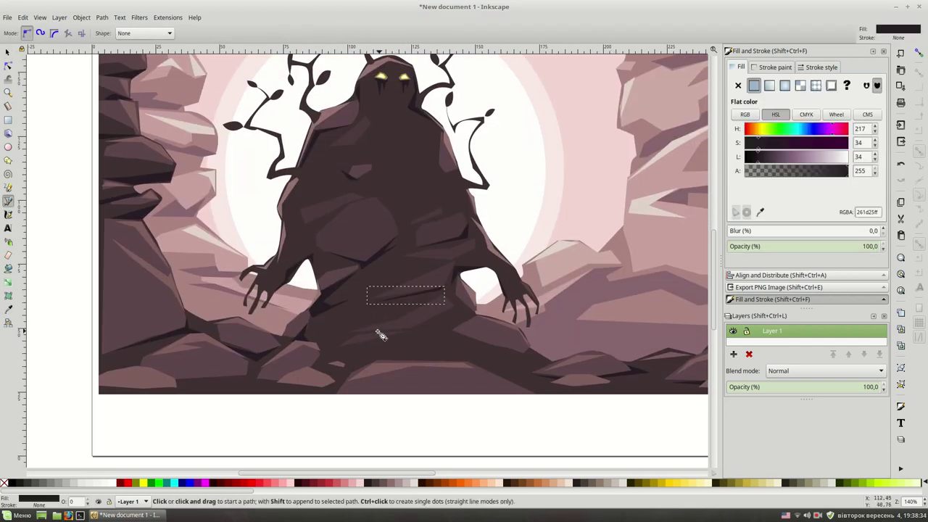
pyautogui.click(375, 331)
pyautogui.doubleClick(378, 336)
pyautogui.click(319, 252)
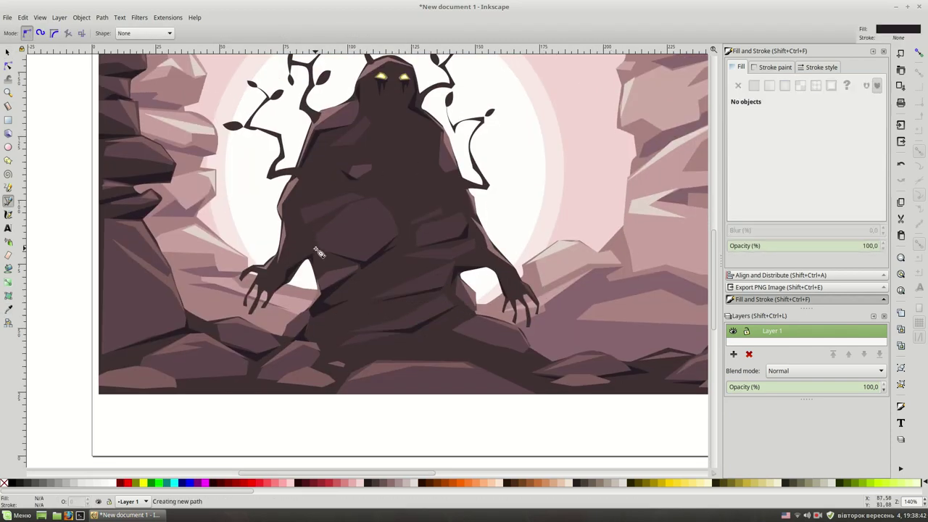
pyautogui.click(316, 252)
pyautogui.scroll(3, 493, 266)
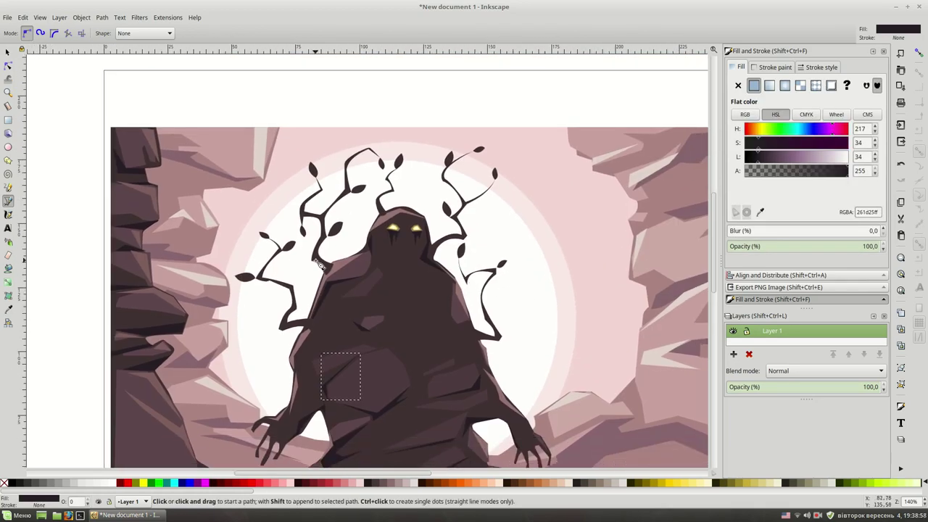
# Step: Draw a closed crack shape on the upper left rock wall
pyautogui.click(145, 229)
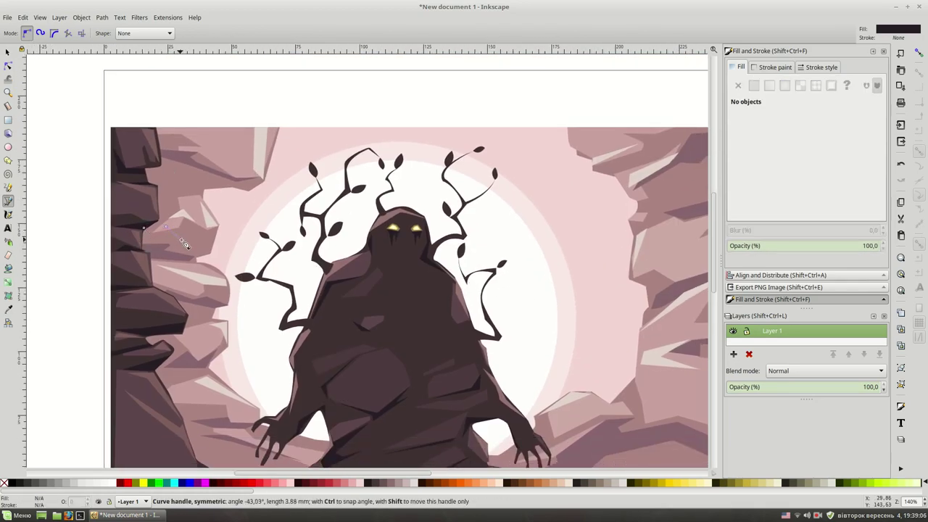
pyautogui.click(182, 244)
pyautogui.scroll(2, 182, 244)
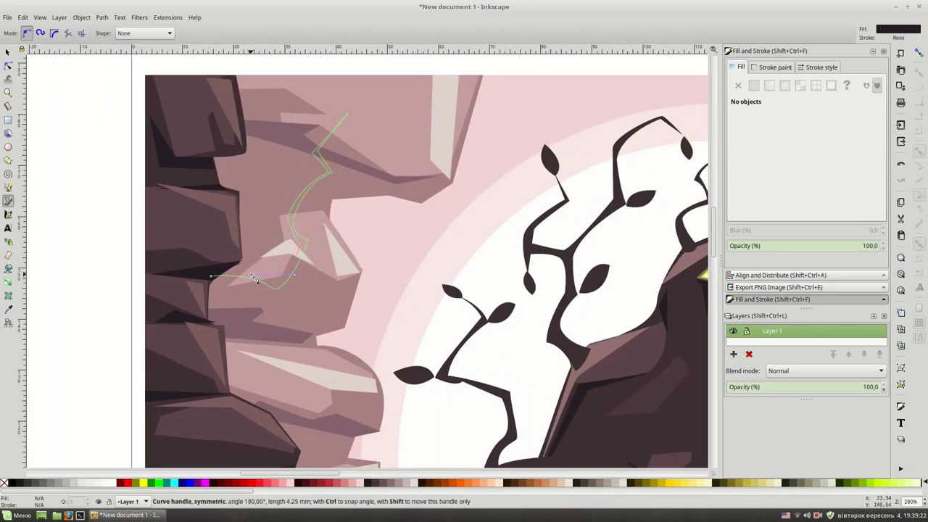
pyautogui.click(211, 276)
pyautogui.scroll(-2, 310, 175)
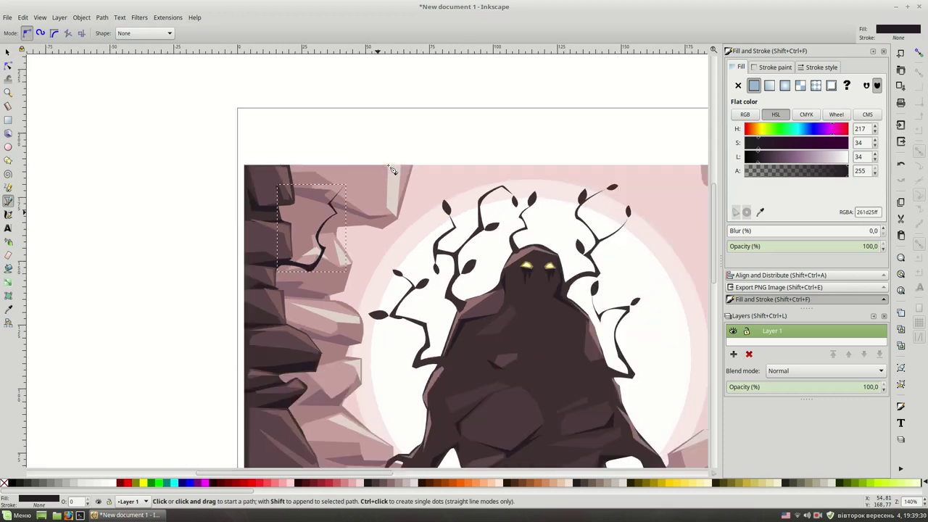
pyautogui.scroll(-1, 317, 163)
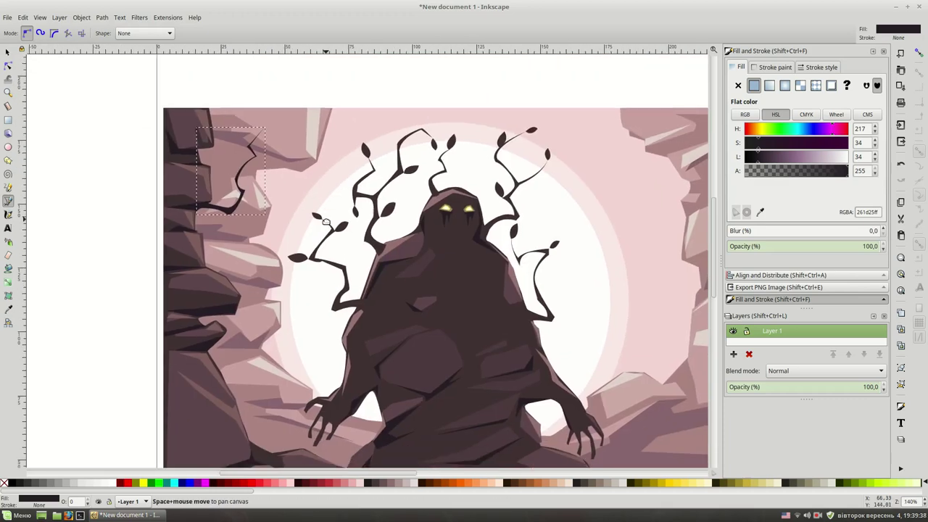
pyautogui.scroll(1, 276, 141)
pyautogui.scroll(1, 266, 135)
# Step: Add a second curved crack on the left rocks and pan back toward the creature
pyautogui.moveTo(228, 205); pyautogui.dragTo(272, 215)
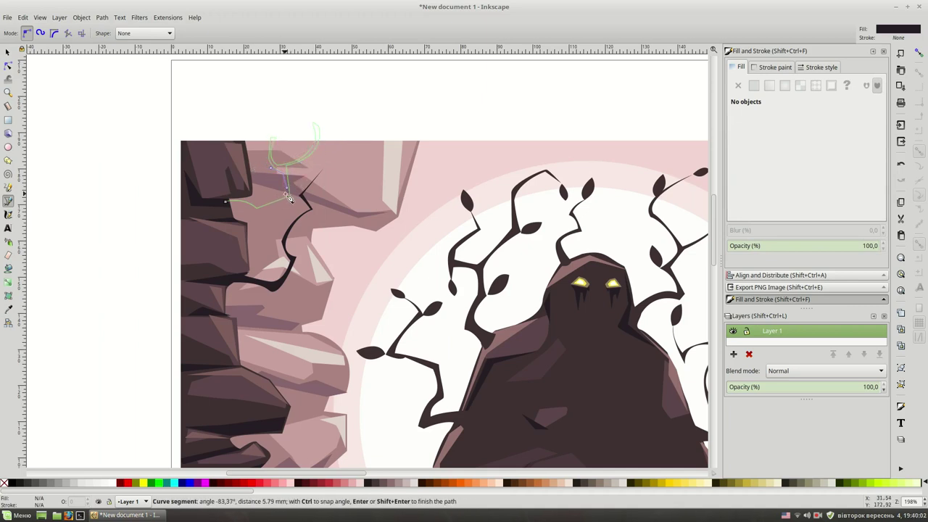
pyautogui.click(227, 205)
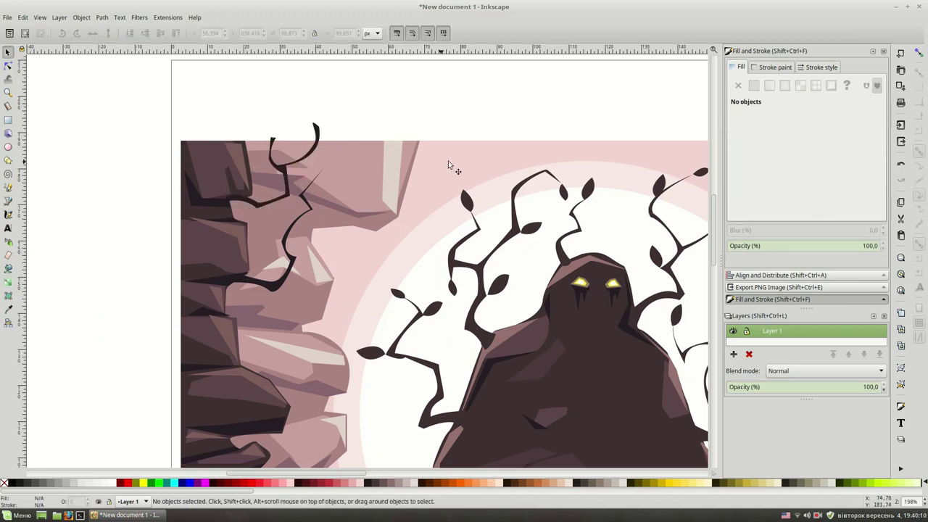
pyautogui.press('Escape')
pyautogui.scroll(-1, 321, 132)
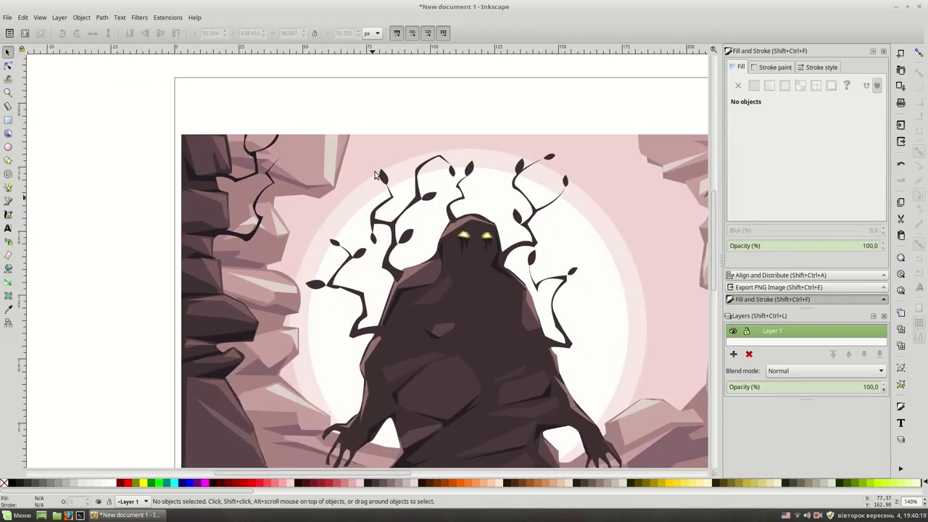
pyautogui.moveTo(321, 133); pyautogui.dragTo(168, 125)
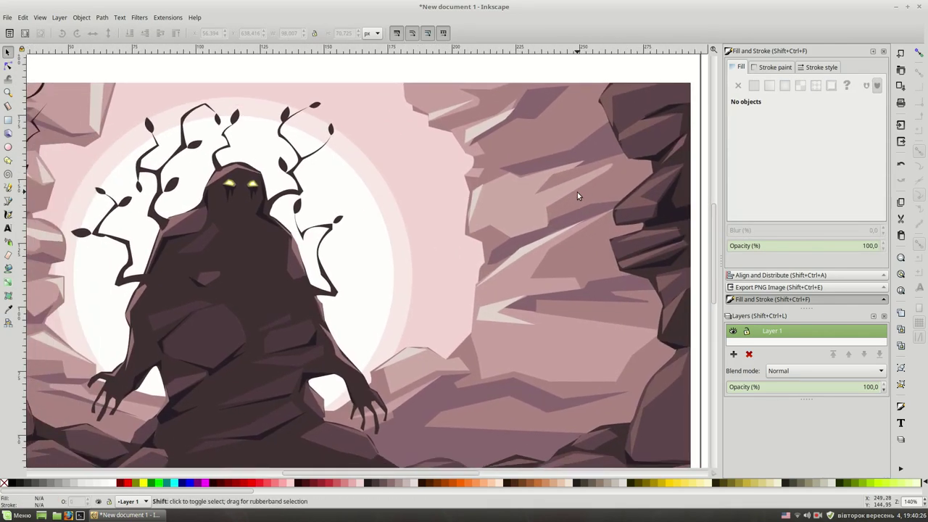
# Step: Draw a short curved crack near the top of the right rock wall
pyautogui.press('b')
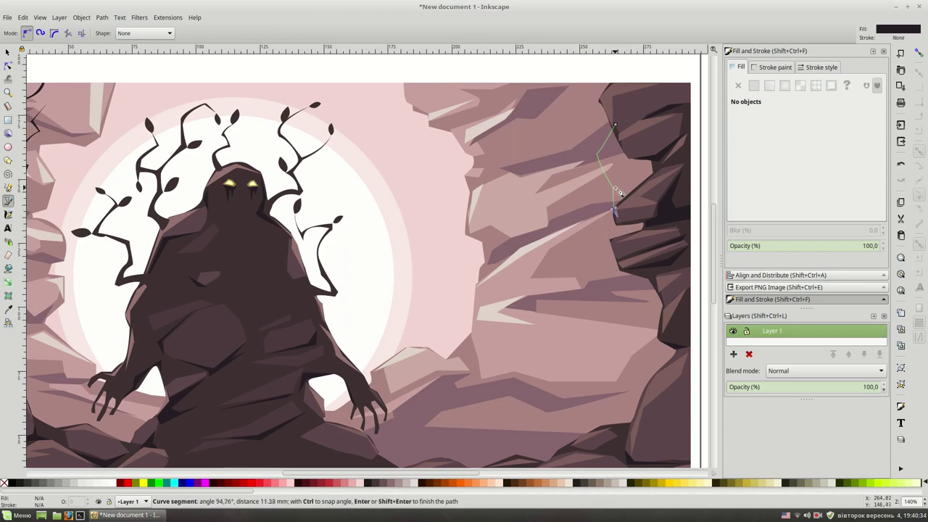
pyautogui.keyDown('ctrl'); pyautogui.scroll(2, 617, 192); pyautogui.keyUp('ctrl')
pyautogui.moveTo(414, 169); pyautogui.dragTo(420, 178)
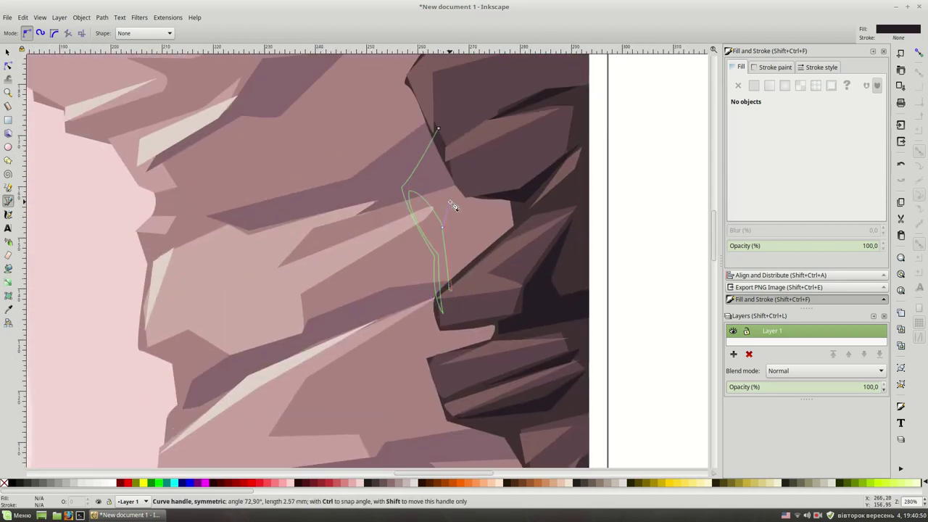
pyautogui.click(439, 130)
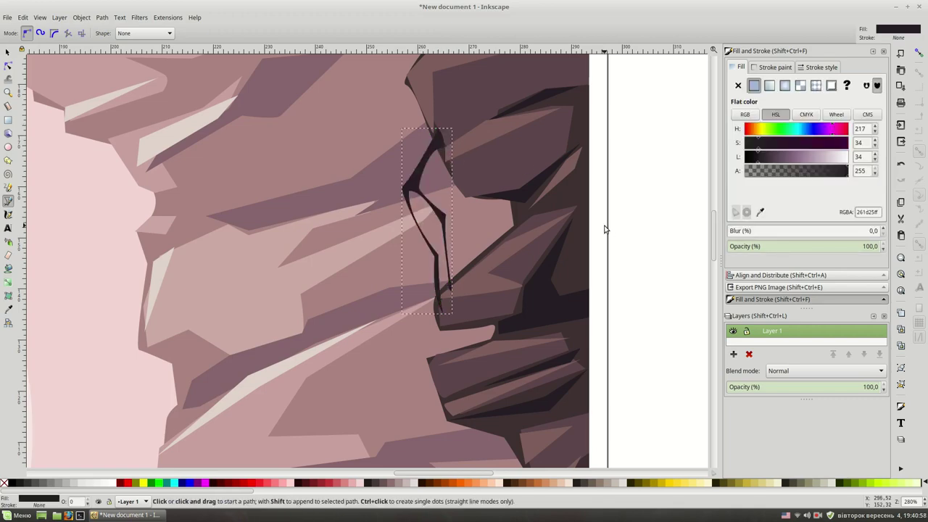
pyautogui.press('s')
pyautogui.press('Escape')
pyautogui.keyDown('ctrl'); pyautogui.scroll(-3, 544, 234); pyautogui.keyUp('ctrl')
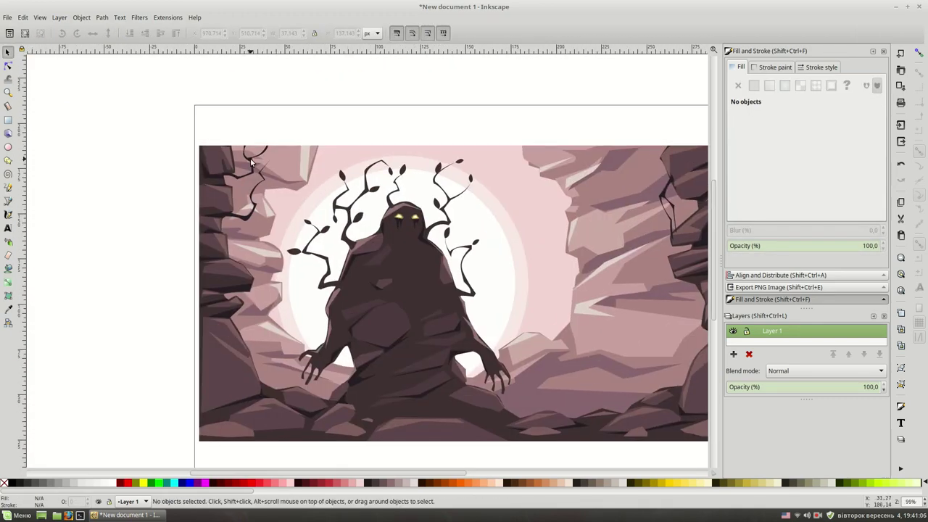
pyautogui.keyDown('ctrl'); pyautogui.scroll(3, 435, 212); pyautogui.keyUp('ctrl')
pyautogui.hscroll(5, 484, 254)
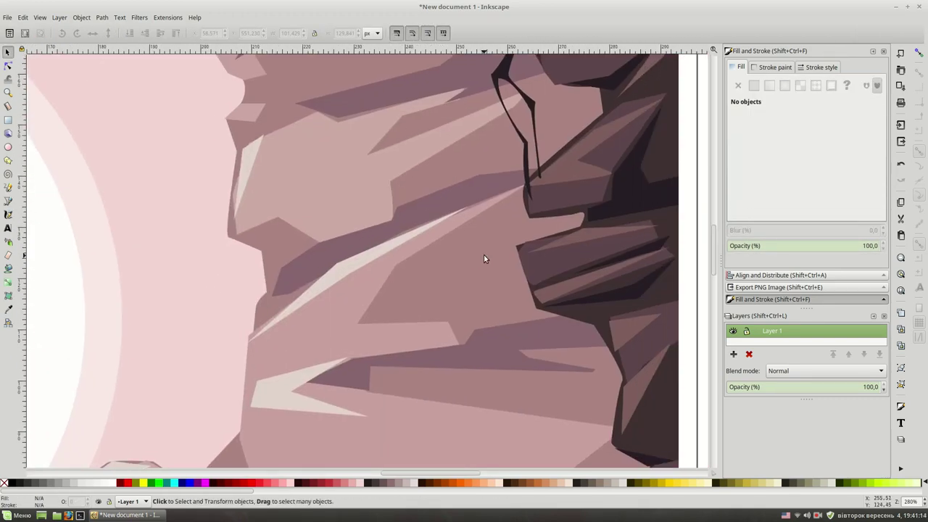
pyautogui.hscroll(3, 497, 182)
# Step: Draw a long curved crack down the right wall and zoom out to the whole page
pyautogui.press('b')
pyautogui.click(458, 145)
pyautogui.moveTo(457, 197); pyautogui.dragTo(464, 203)
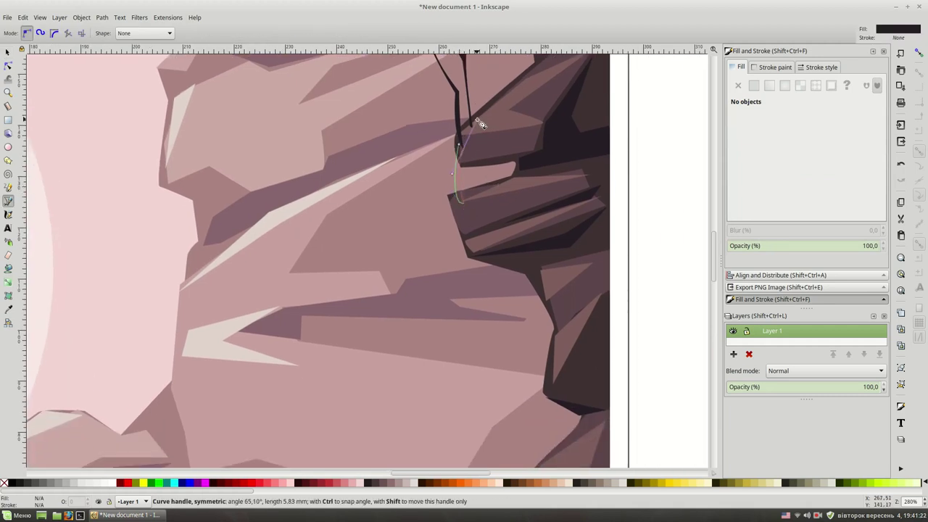
pyautogui.scroll(-4, 471, 93)
pyautogui.moveTo(398, 214); pyautogui.dragTo(396, 223)
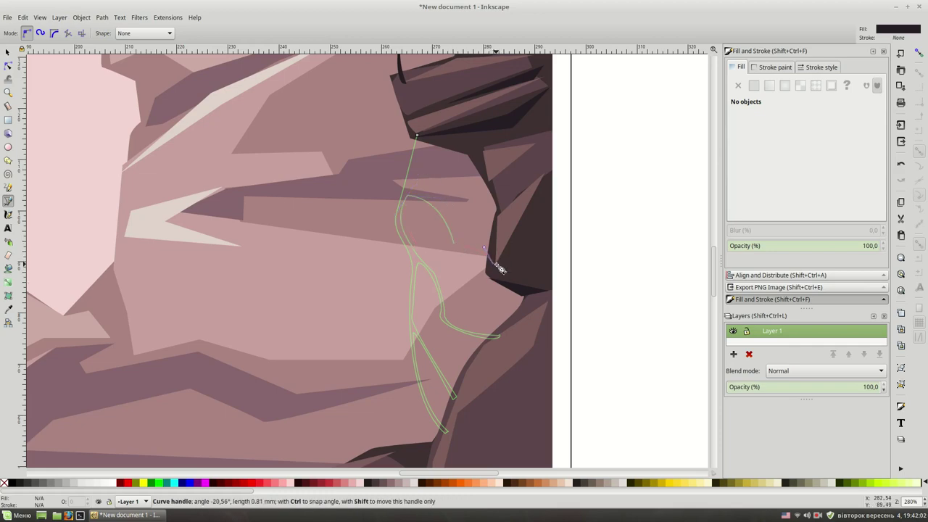
pyautogui.click(417, 137)
pyautogui.press('s')
pyautogui.press('5')
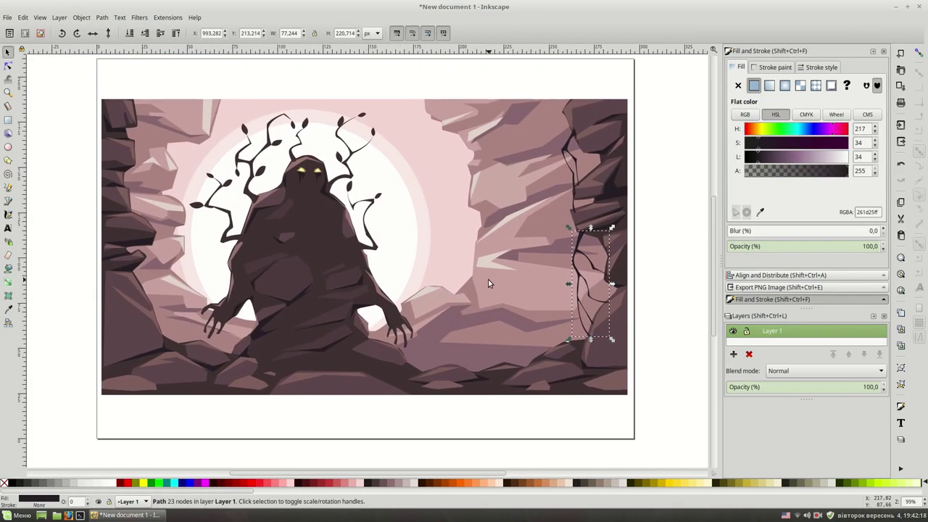
# Step: Draw a curved closed shading shape on the left cliff rocks
pyautogui.press('b')
pyautogui.scroll(3, 90, 226)
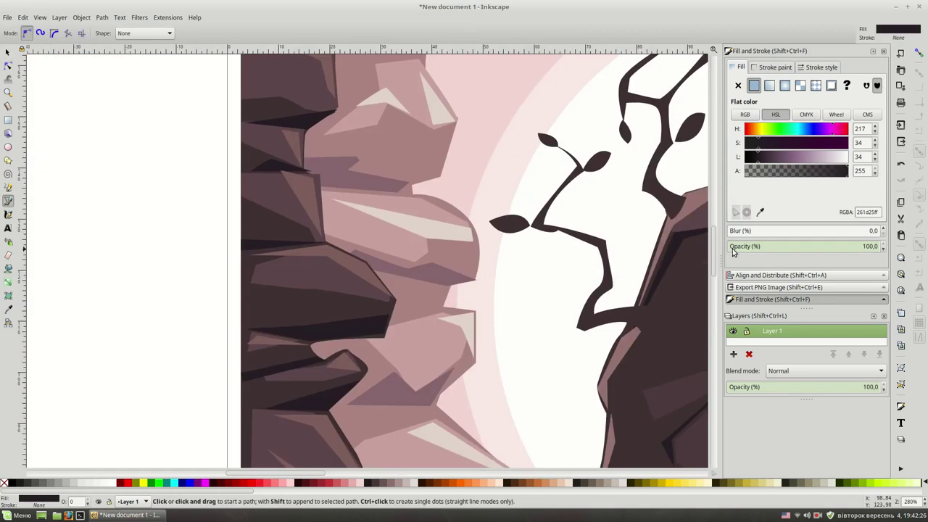
pyautogui.scroll(5, 408, 196)
pyautogui.click(353, 130)
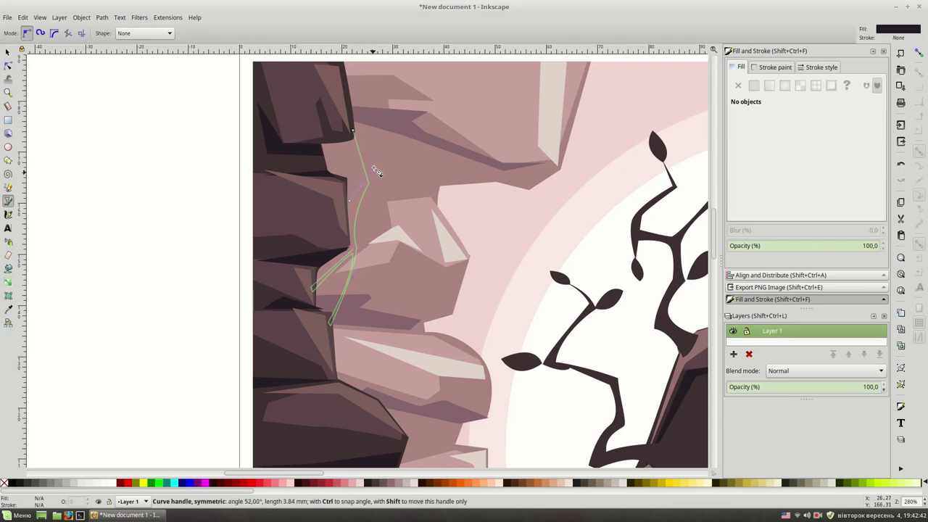
pyautogui.moveTo(355, 127); pyautogui.dragTo(355, 127)
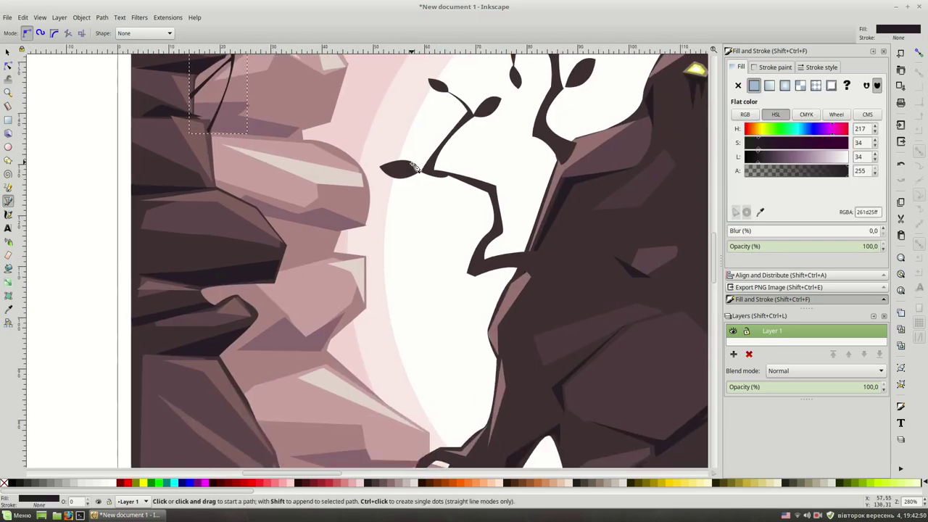
pyautogui.scroll(-10, 355, 217)
pyautogui.moveTo(310, 190); pyautogui.dragTo(349, 274)
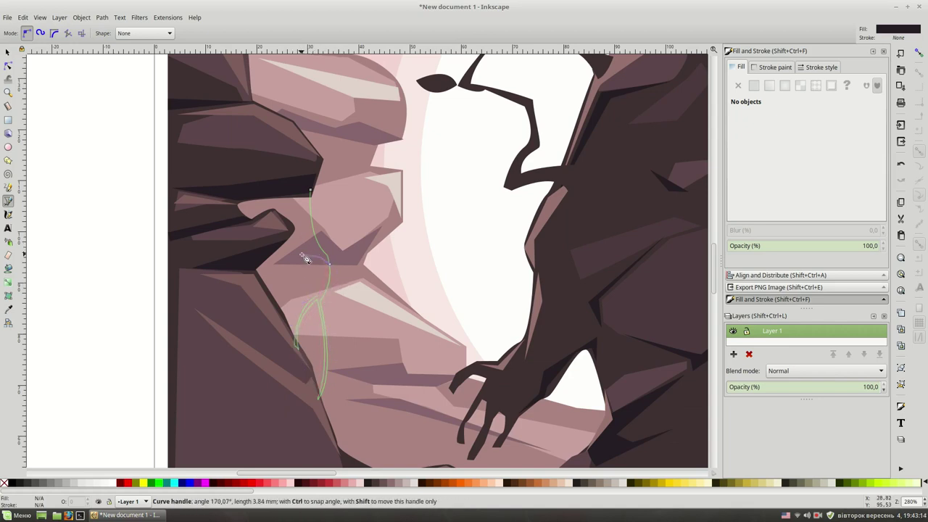
pyautogui.click(312, 192)
pyautogui.press('s')
pyautogui.scroll(-2, 197, 274)
# Step: Rotate the left cliff's crack lines slightly so they sit better on the rocks
pyautogui.press('Escape')
pyautogui.scroll(-2, 351, 253)
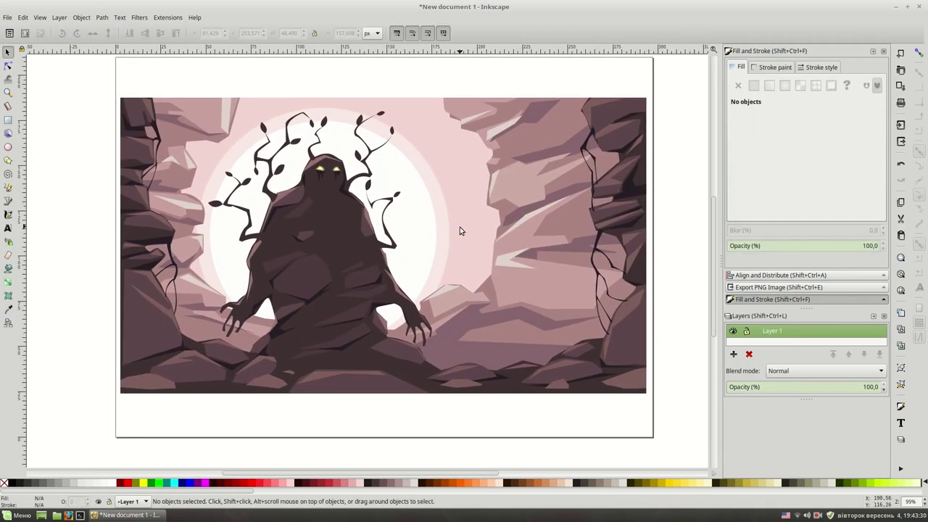
pyautogui.moveTo(460, 231); pyautogui.dragTo(466, 234)
pyautogui.click(602, 283)
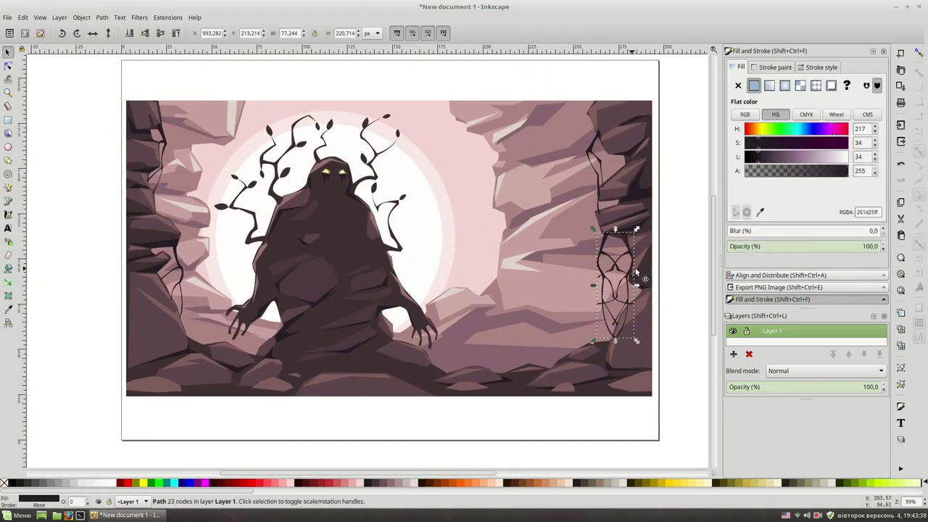
pyautogui.click(178, 263)
pyautogui.scroll(2, 177, 263)
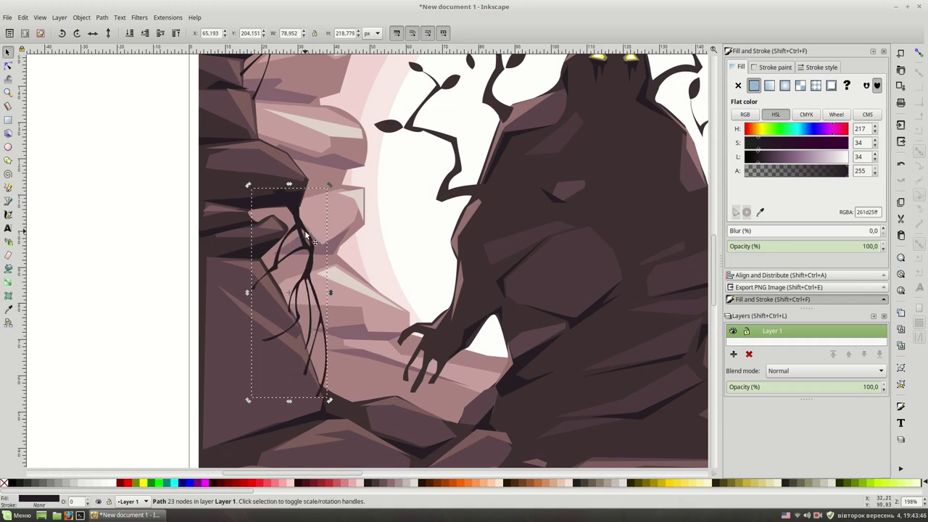
pyautogui.moveTo(328, 188); pyautogui.dragTo(339, 190)
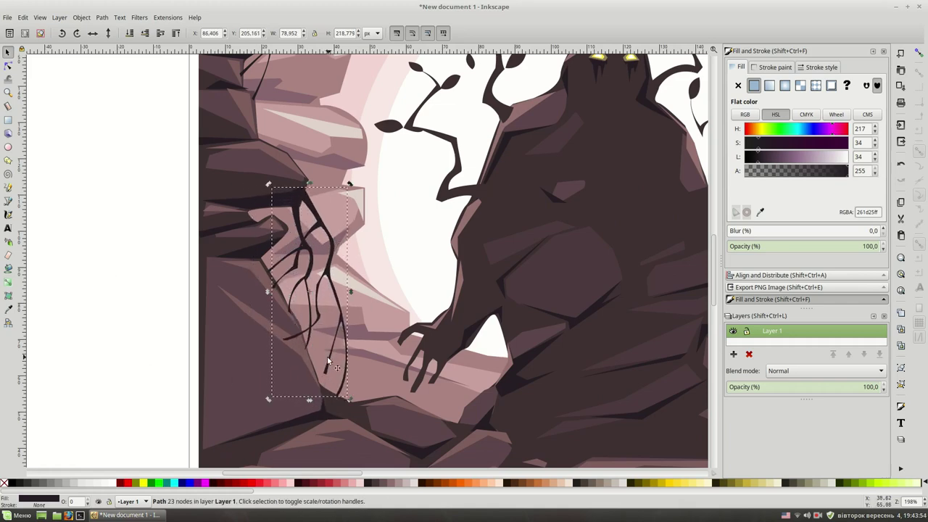
pyautogui.click(110, 323)
pyautogui.scroll(-2, 443, 342)
pyautogui.moveTo(442, 342); pyautogui.dragTo(409, 276)
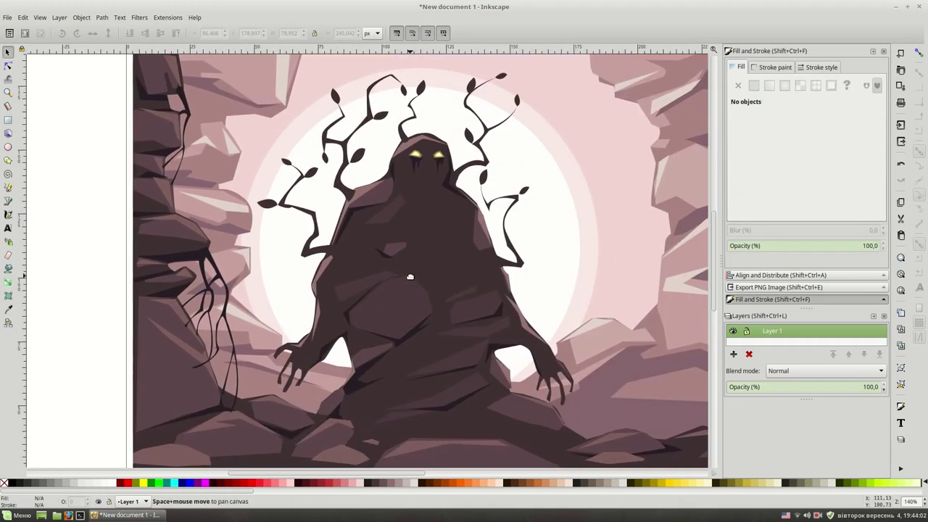
pyautogui.scroll(-1, 442, 219)
# Step: Draw a triangular highlight sliver on the creature's chest with the Bezier tool
pyautogui.moveTo(457, 221); pyautogui.dragTo(558, 242)
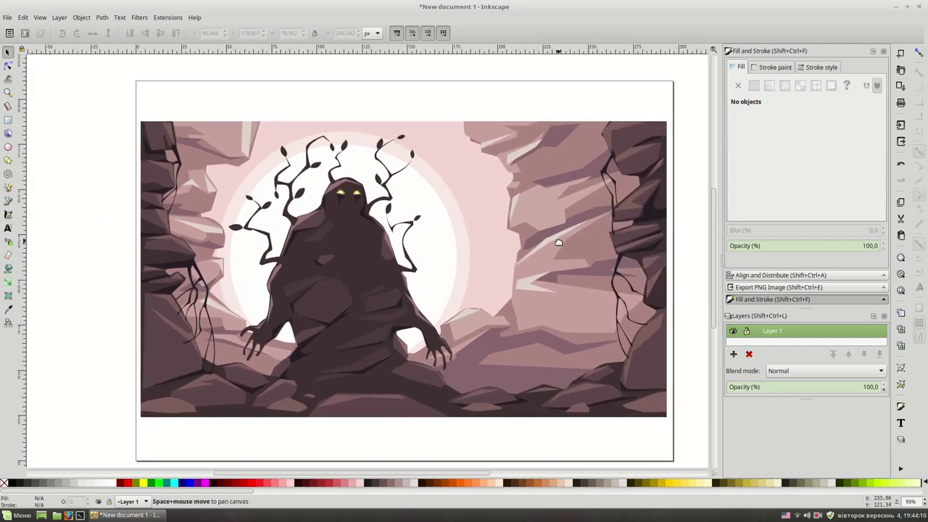
pyautogui.scroll(3, 319, 312)
pyautogui.scroll(-2, 433, 104)
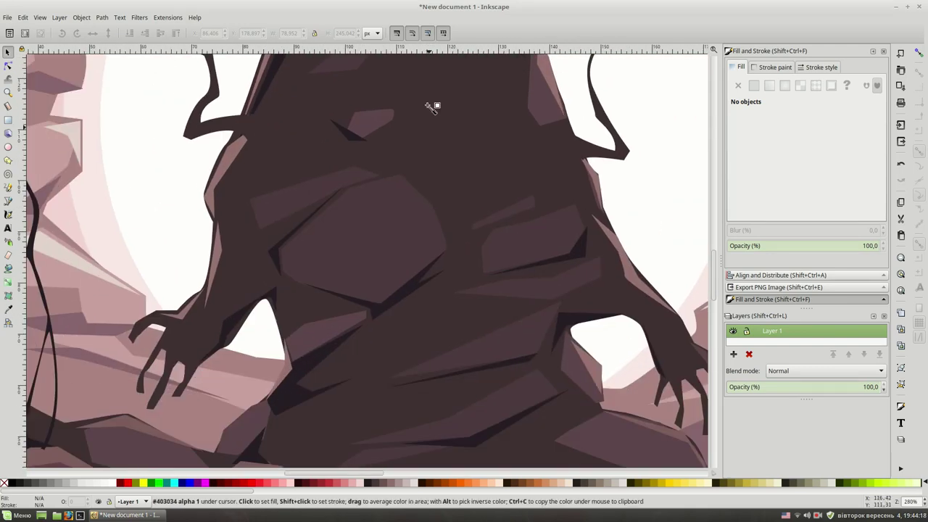
pyautogui.press('b')
pyautogui.click(285, 248)
pyautogui.click(348, 186)
pyautogui.click(397, 172)
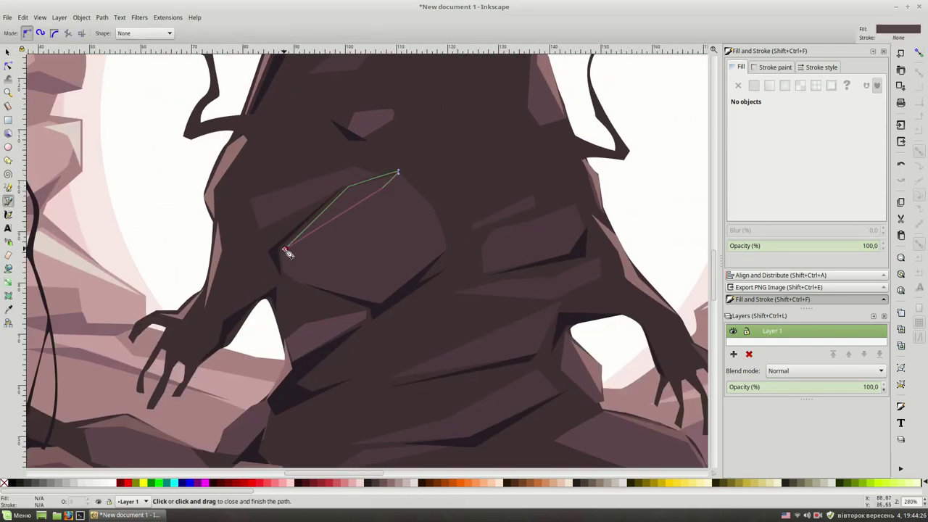
pyautogui.click(285, 248)
# Step: Add a small shadow sliver on the creature's midsection
pyautogui.moveTo(248, 200); pyautogui.dragTo(140, 199)
pyautogui.click(372, 247)
pyautogui.click(382, 229)
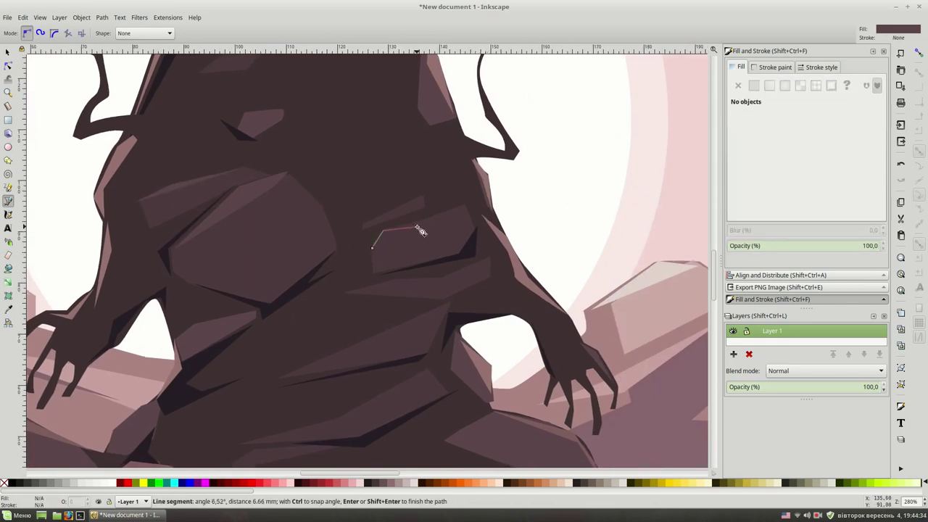
pyautogui.click(372, 247)
pyautogui.scroll(-2, 391, 246)
# Step: Draw another closed shading sliver across the torso
pyautogui.click(327, 259)
pyautogui.click(424, 229)
pyautogui.click(327, 258)
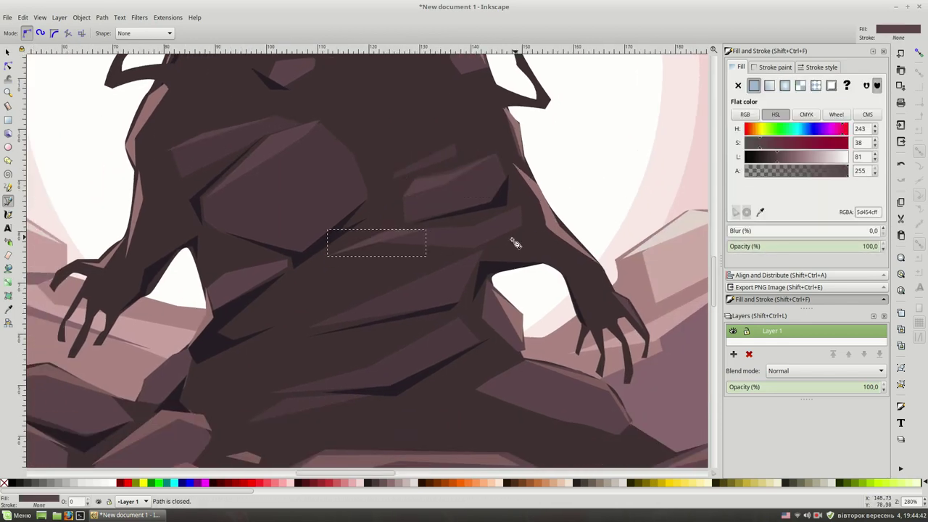
pyautogui.click(463, 228)
pyautogui.click(466, 231)
pyautogui.scroll(3, 466, 232)
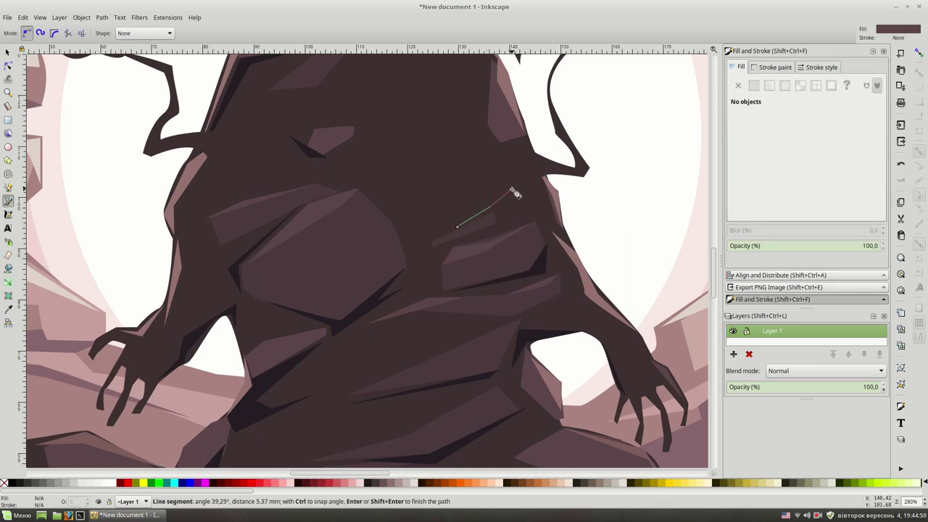
pyautogui.click(458, 229)
pyautogui.scroll(-3, 363, 246)
# Step: Add two long slivers across the lower torso and belly near the base
pyautogui.click(308, 257)
pyautogui.click(500, 167)
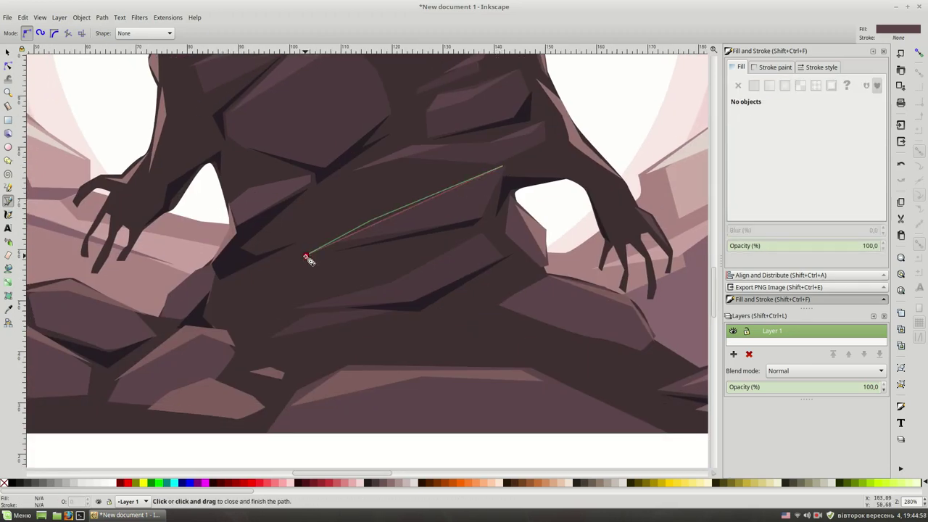
pyautogui.click(306, 257)
pyautogui.click(307, 305)
pyautogui.click(497, 234)
pyautogui.click(307, 305)
pyautogui.click(272, 333)
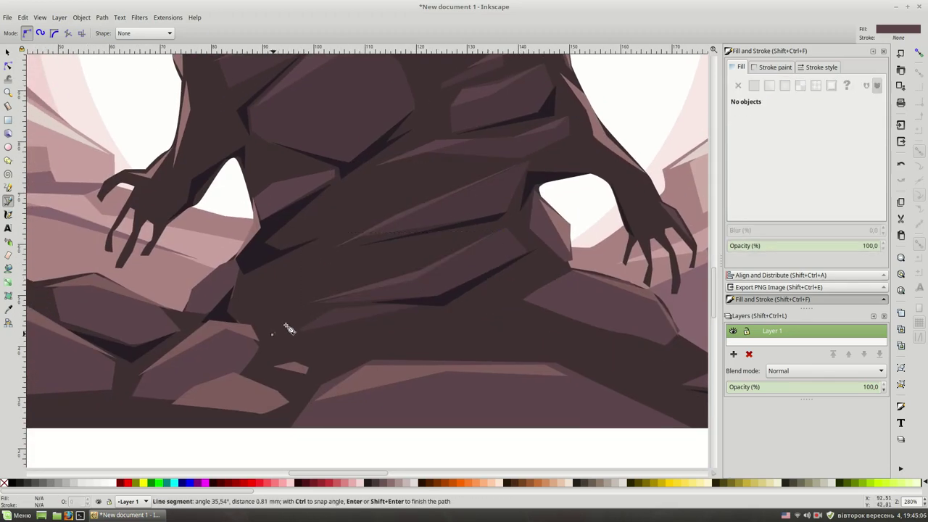
pyautogui.click(274, 336)
pyautogui.press('Escape')
pyautogui.press('s')
# Step: Draw a curved highlight facet on the creature's left shoulder
pyautogui.scroll(-3, 434, 305)
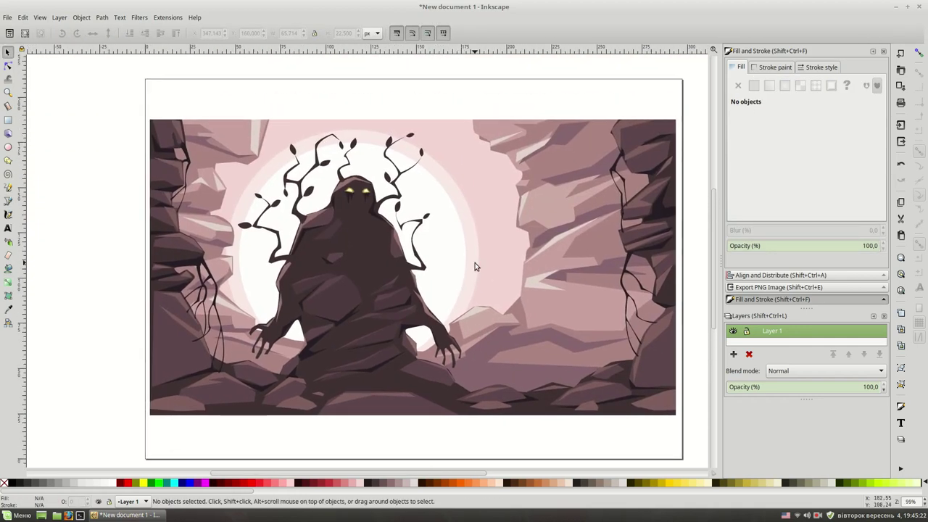
pyautogui.scroll(3, 435, 260)
pyautogui.scroll(-1, 464, 290)
pyautogui.press('b')
pyautogui.scroll(1, 472, 321)
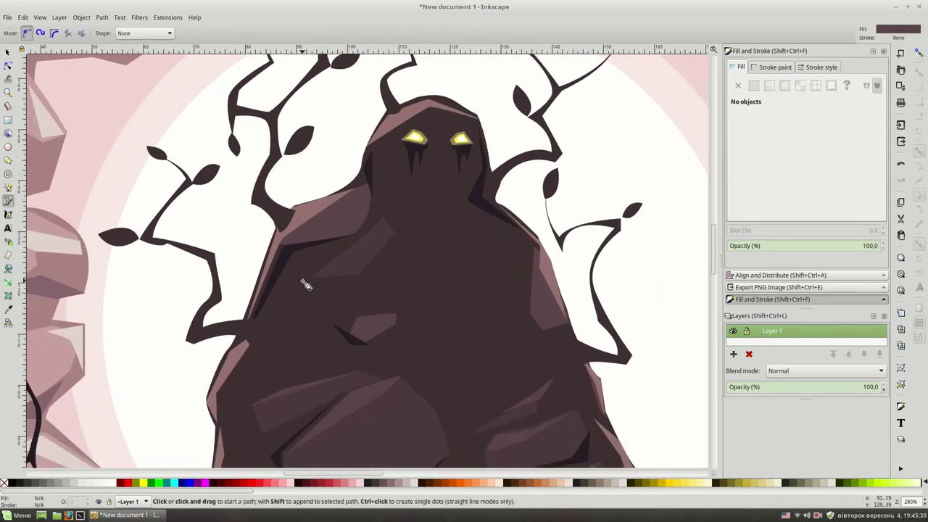
pyautogui.click(305, 284)
pyautogui.scroll(-4, 305, 285)
pyautogui.scroll(2, 282, 285)
pyautogui.moveTo(282, 284); pyautogui.dragTo(302, 262)
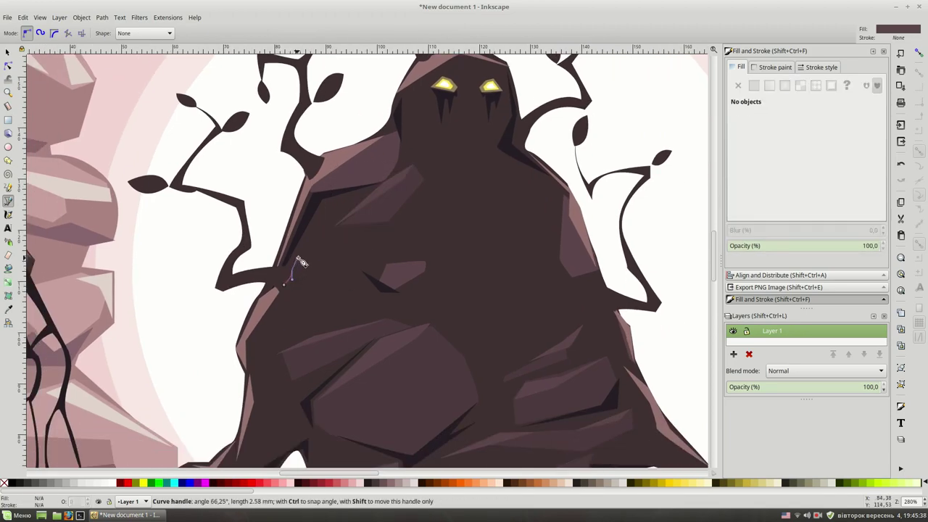
pyautogui.click(313, 250)
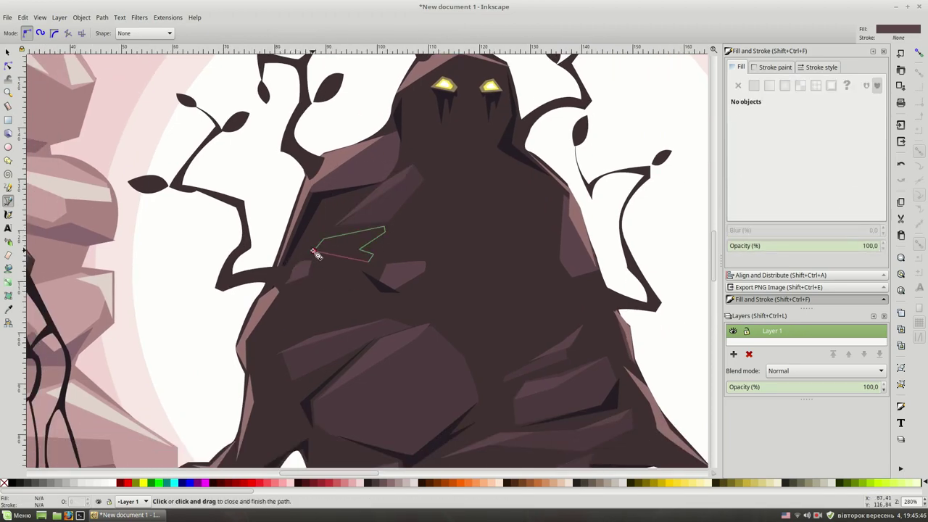
pyautogui.click(314, 251)
# Step: Finish the highlight beside the creature's left branch
pyautogui.hscroll(2, 561, 183)
pyautogui.scroll(5, 385, 165)
pyautogui.press('Escape')
pyautogui.scroll(-5, 362, 176)
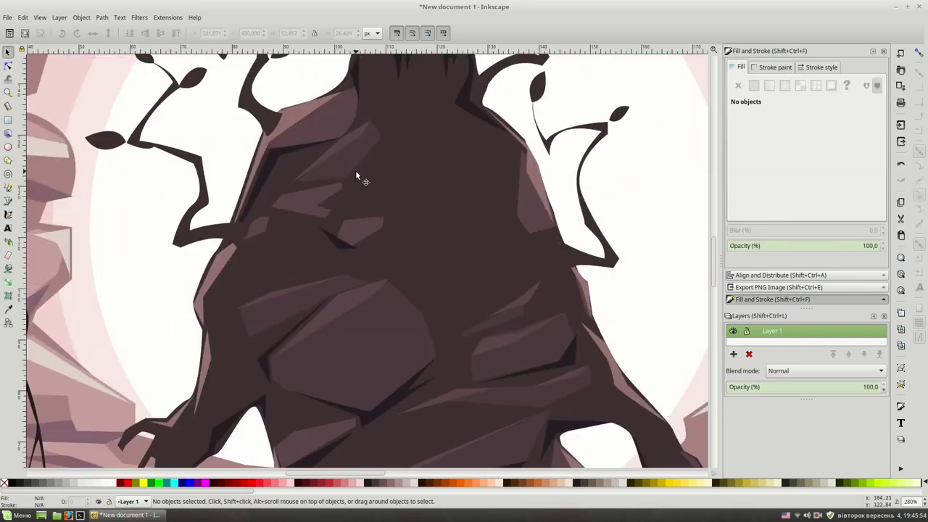
pyautogui.click(273, 212)
pyautogui.scroll(5, 274, 212)
pyautogui.scroll(-5, 234, 241)
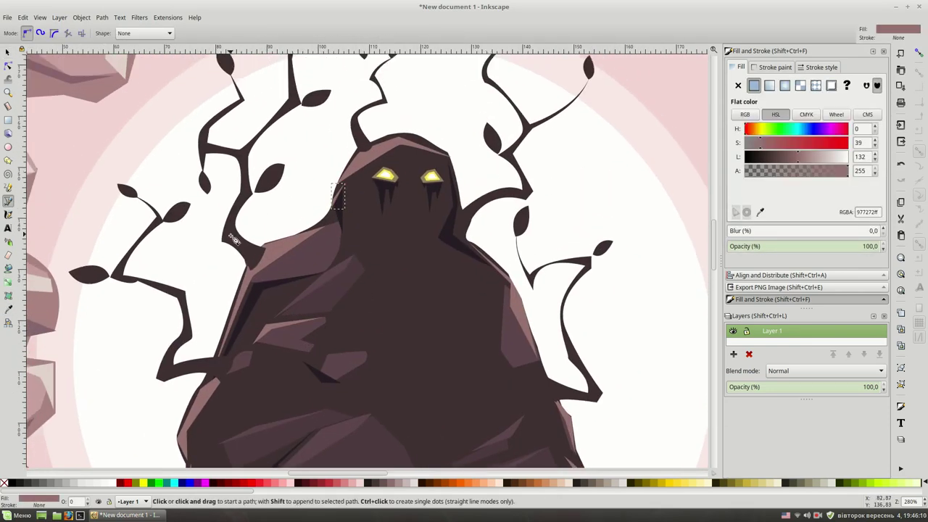
pyautogui.press('Escape')
pyautogui.scroll(-2, 501, 210)
# Step: Add a sliver under the left branch
pyautogui.click(221, 296)
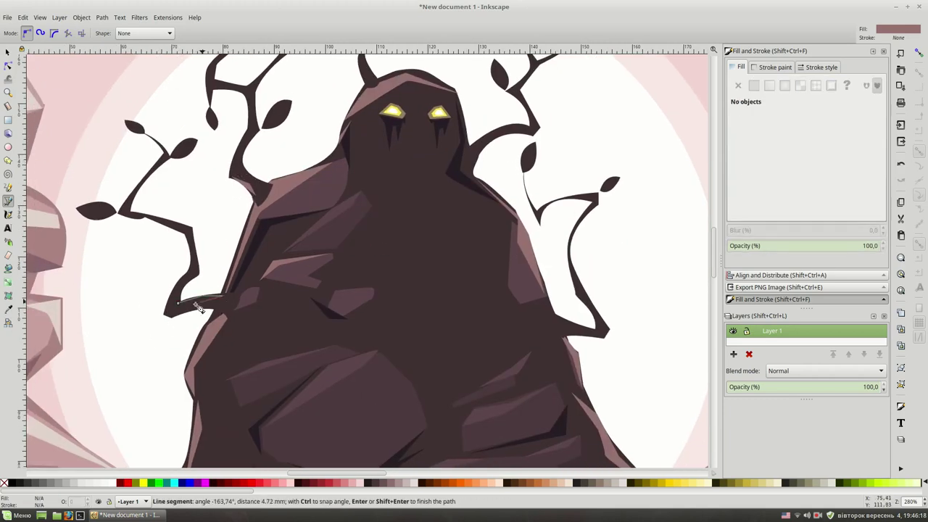
pyautogui.press('Return')
pyautogui.scroll(-4, 534, 145)
pyautogui.scroll(-5, 395, 193)
pyautogui.scroll(-5, 408, 385)
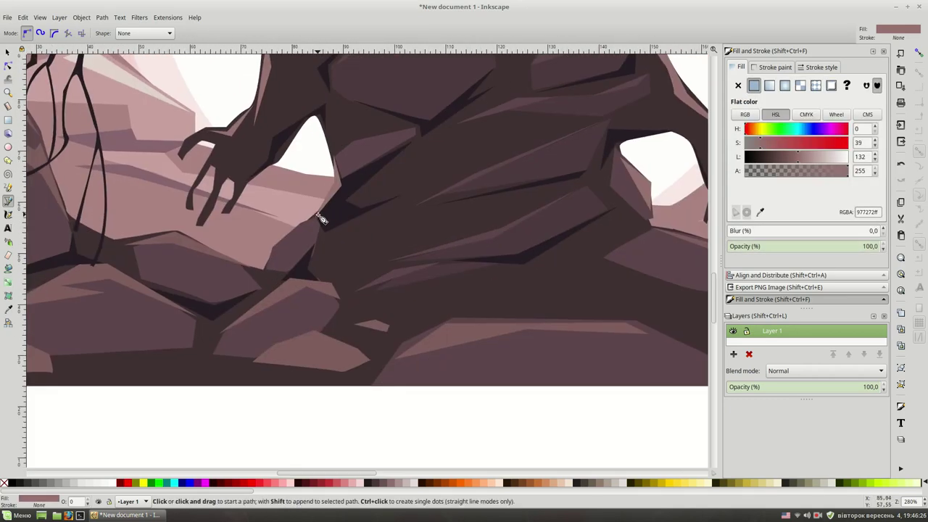
pyautogui.press('Escape')
pyautogui.scroll(2, 275, 265)
# Step: Add a shadow sliver beside the left arm, then zoom out to the whole page
pyautogui.click(238, 260)
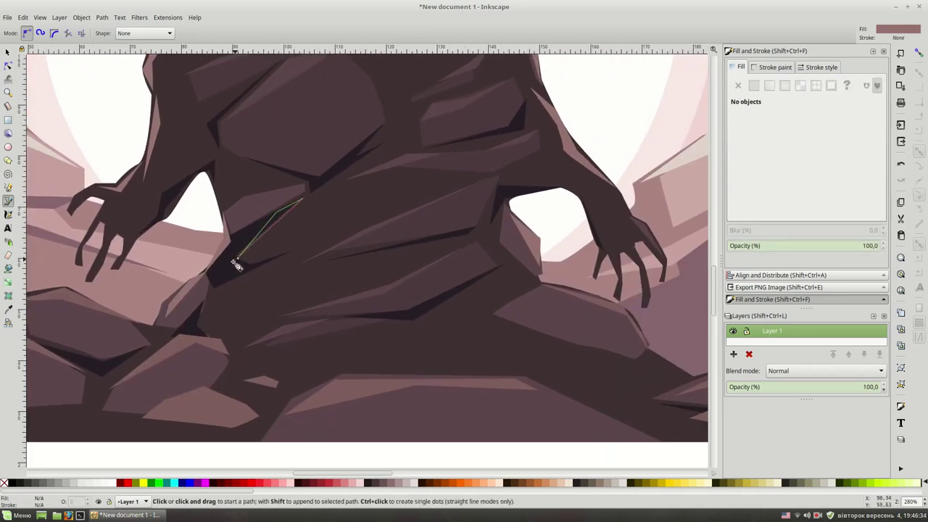
pyautogui.press('Return')
pyautogui.press('-')
pyautogui.press('-')
pyautogui.press('s')
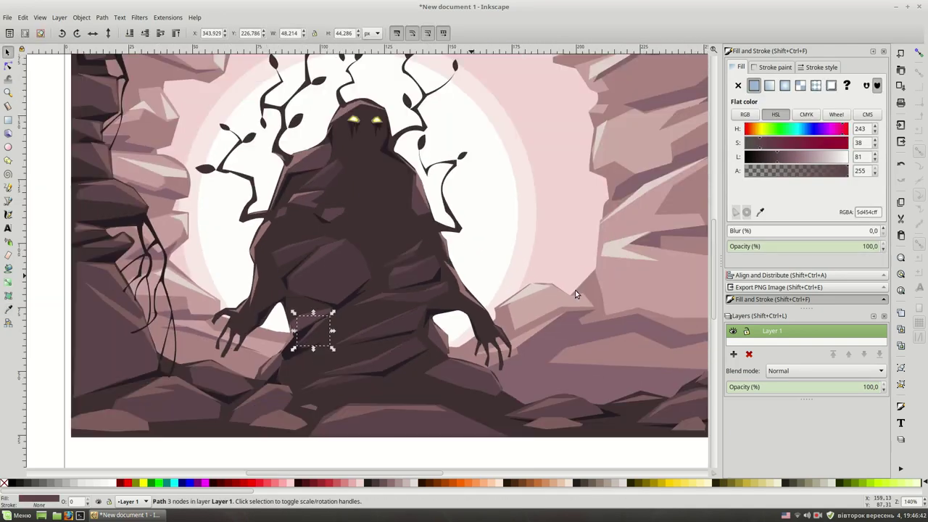
pyautogui.press('Escape')
pyautogui.scroll(1, 575, 290)
pyautogui.scroll(1, 540, 365)
pyautogui.press('-')
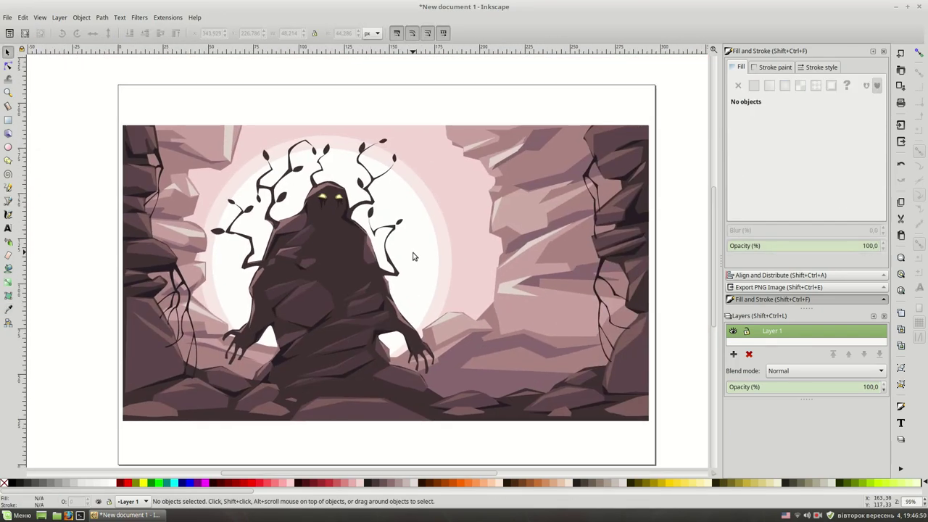
# Step: Draw a first small shard on the rocks beside the creature's right hand
pyautogui.press('+')
pyautogui.press('+')
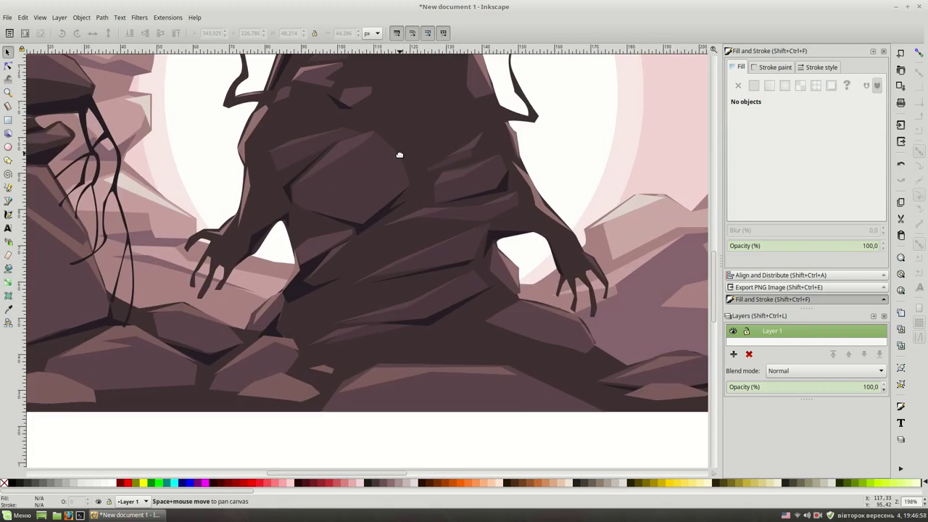
pyautogui.click(371, 358)
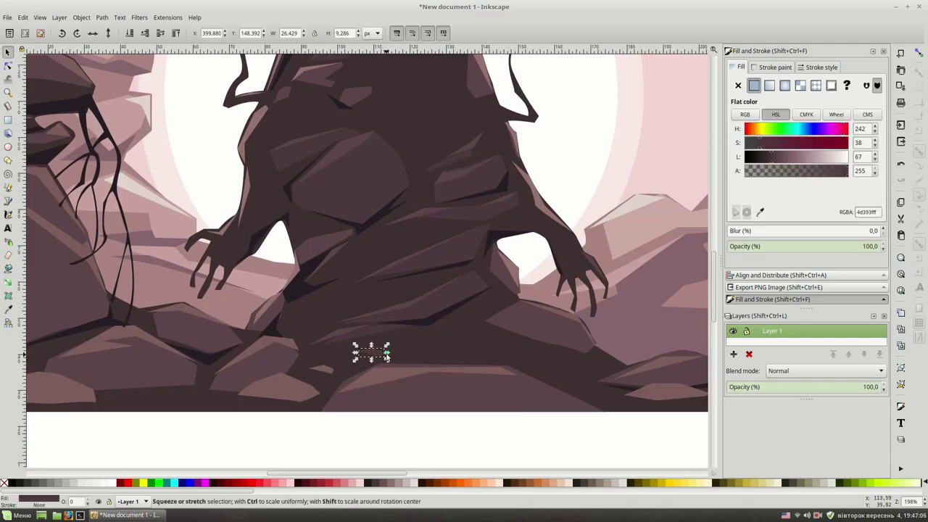
pyautogui.press('Escape')
pyautogui.hscroll(1, 593, 370)
pyautogui.hscroll(1, 527, 339)
pyautogui.press('b')
pyautogui.click(424, 338)
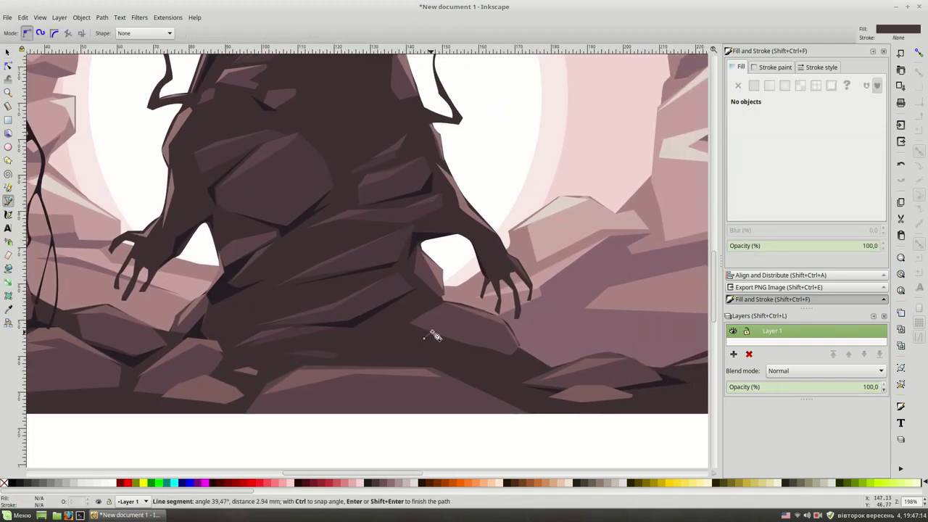
pyautogui.click(483, 353)
# Step: Draw a second small closed shard next to the first
pyautogui.click(423, 338)
pyautogui.click(491, 345)
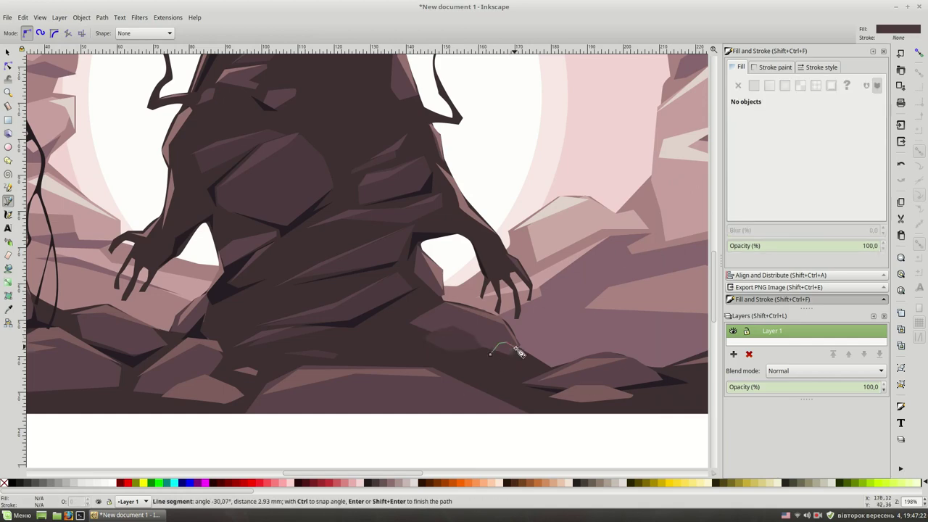
pyautogui.click(517, 355)
pyautogui.click(491, 345)
pyautogui.press('Escape')
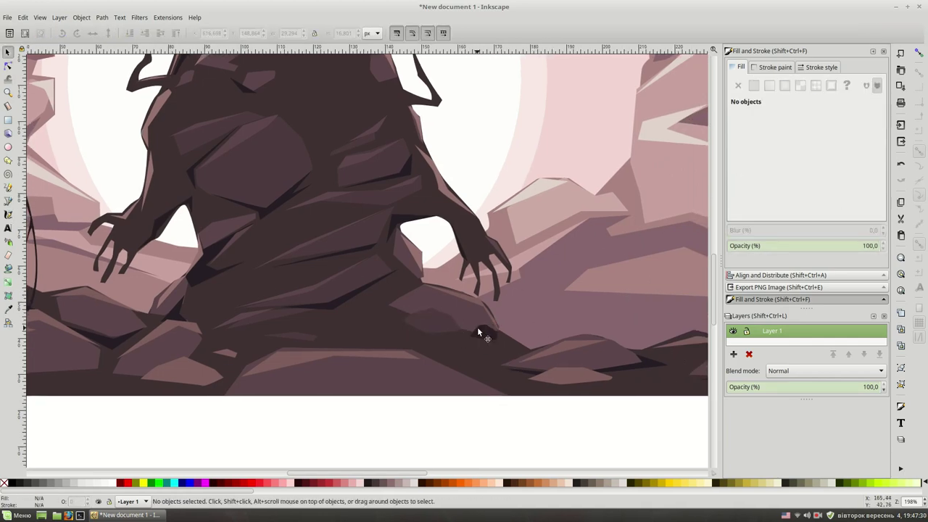
# Step: Copy the surrounding rock colour onto both shards with the Dropper
pyautogui.press('d')
pyautogui.click(441, 329)
pyautogui.press('Escape')
pyautogui.press('s')
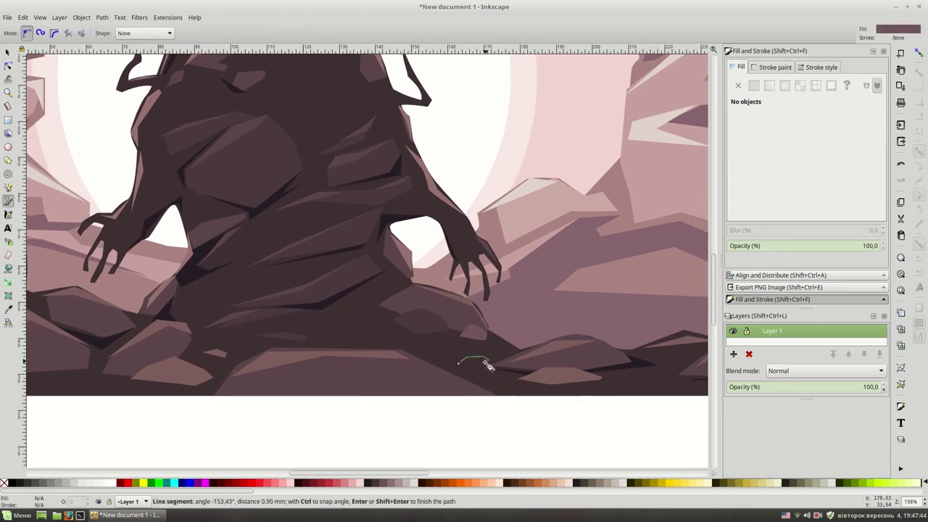
pyautogui.click(475, 366)
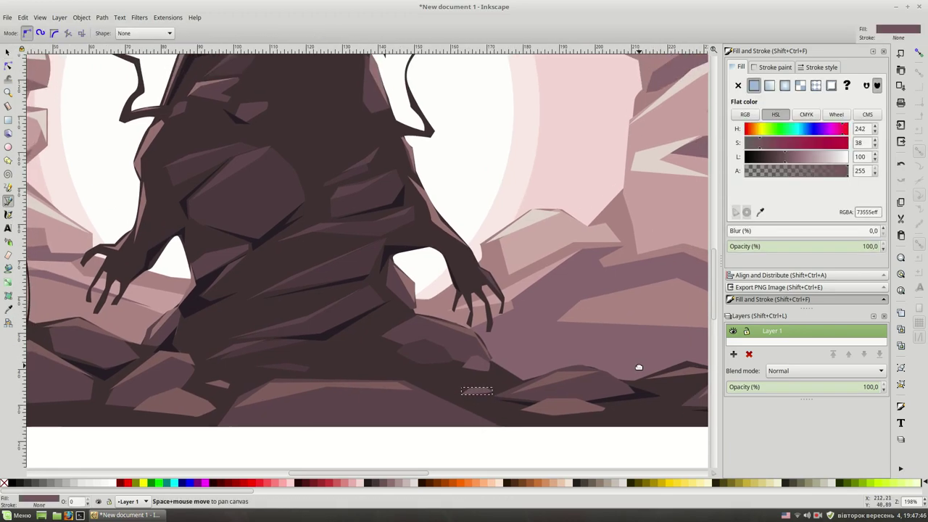
pyautogui.press('d')
pyautogui.click(378, 353)
pyautogui.press('s')
pyautogui.press('Escape')
pyautogui.scroll(-2, 512, 452)
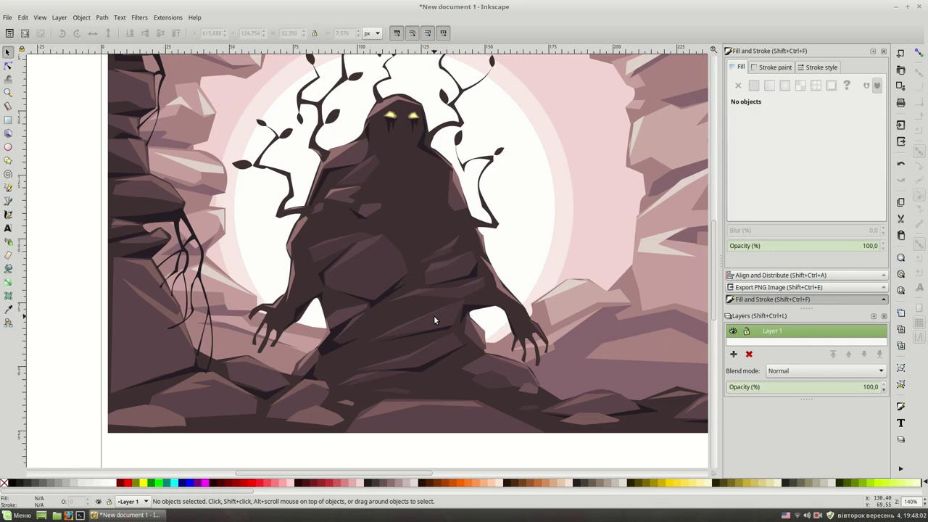
pyautogui.scroll(1, 435, 319)
pyautogui.hscroll(1, 434, 319)
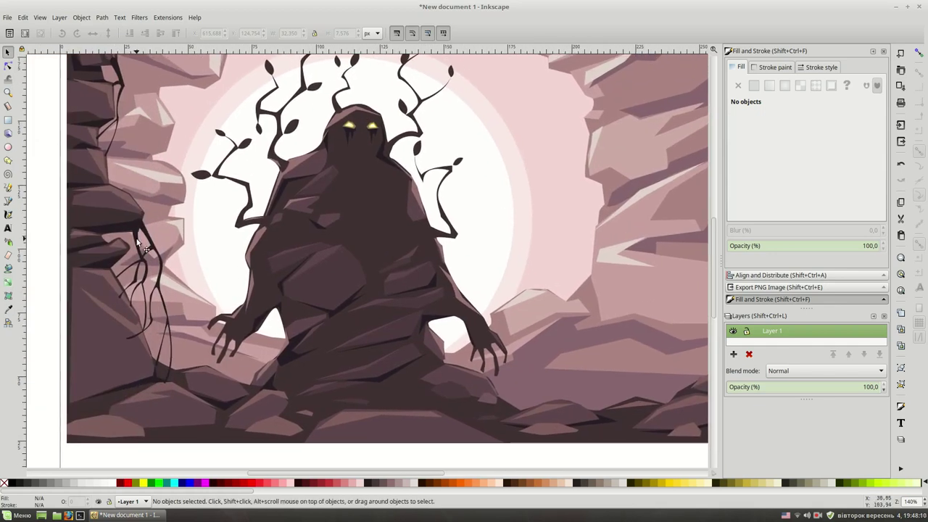
# Step: Move vine paths onto the creature's right and left hands, nudging them into place
pyautogui.moveTo(143, 247); pyautogui.dragTo(446, 392)
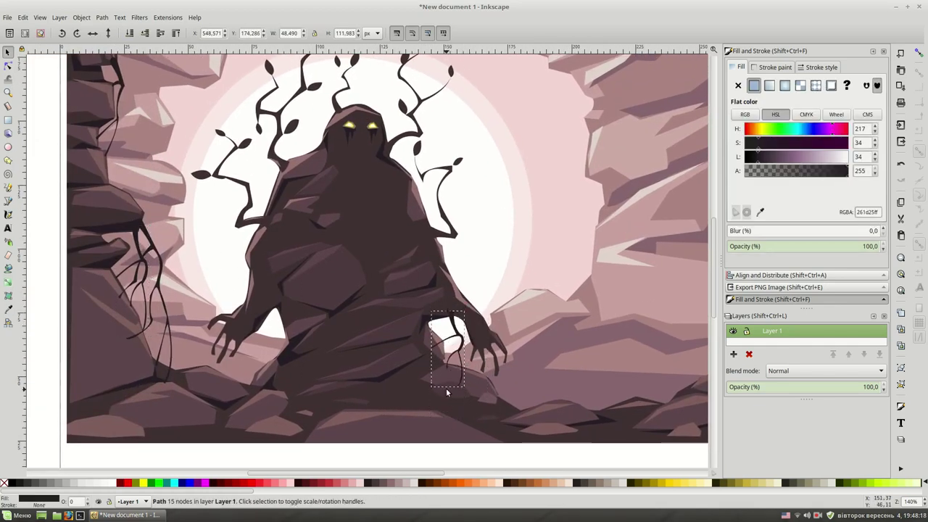
pyautogui.press('Escape')
pyautogui.click(467, 344)
pyautogui.moveTo(468, 344); pyautogui.dragTo(474, 347)
pyautogui.press('Escape')
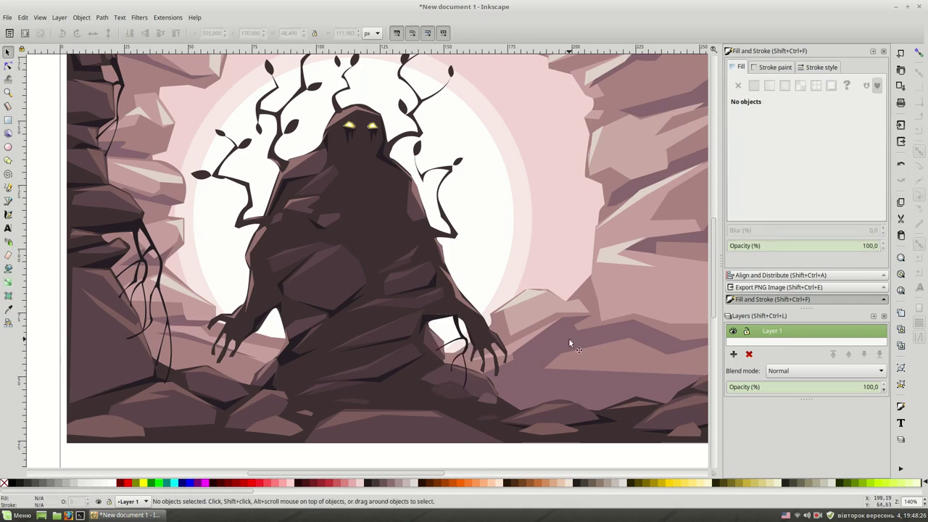
pyautogui.moveTo(121, 83); pyautogui.dragTo(267, 339)
pyautogui.press('Escape')
# Step: Move three rock facet shapes up the body and rotate them
pyautogui.scroll(1, 582, 252)
pyautogui.keyDown('ctrl'); pyautogui.scroll(-1, 582, 253); pyautogui.keyUp('ctrl')
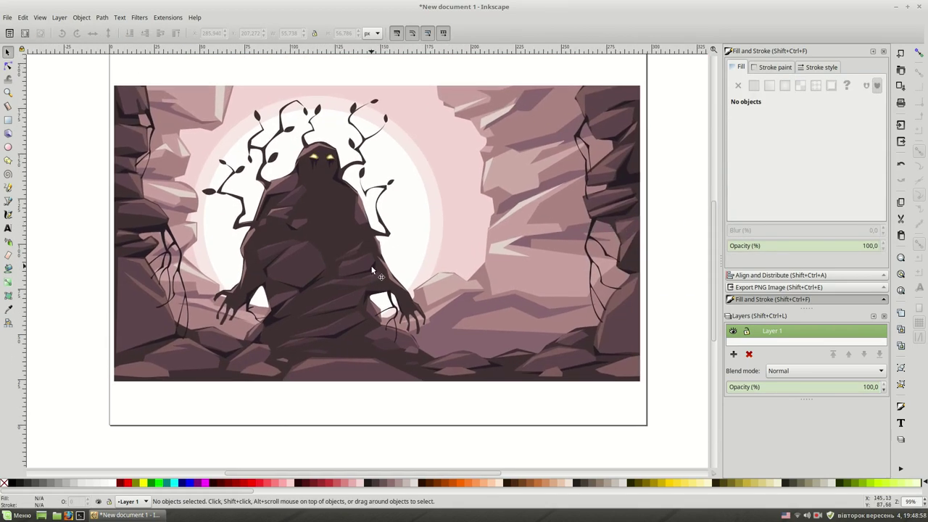
pyautogui.keyDown('ctrl'); pyautogui.scroll(1, 372, 270); pyautogui.keyUp('ctrl')
pyautogui.hotkey('ctrl', 'v')
pyautogui.moveTo(343, 261); pyautogui.dragTo(334, 189)
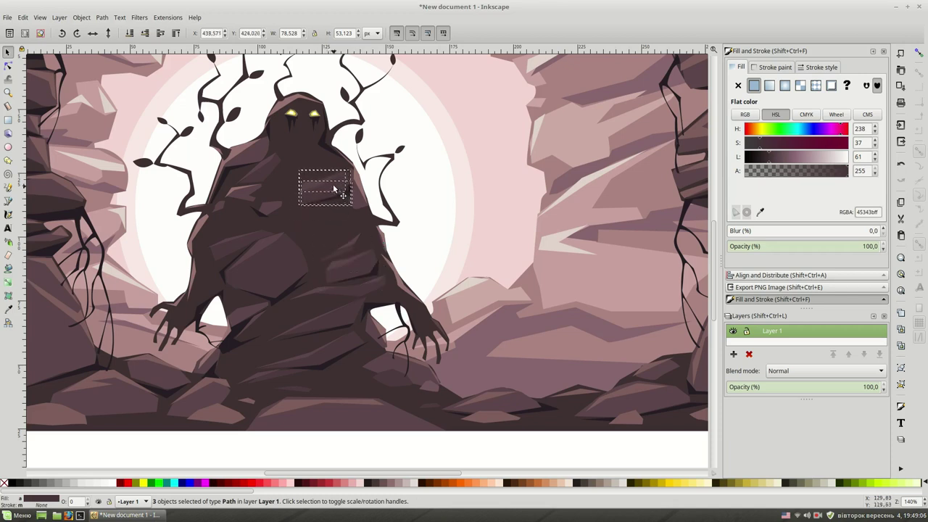
pyautogui.click(335, 188)
pyautogui.press('[')
pyautogui.press('[')
pyautogui.press('[')
pyautogui.press('[')
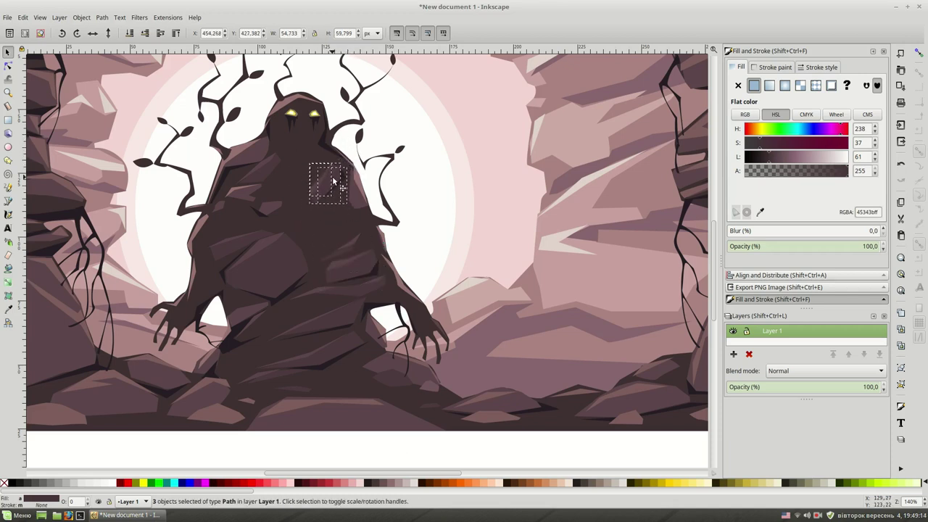
pyautogui.press('Escape')
# Step: Move the three low facet shapes up onto the creature's chest
pyautogui.scroll(-1, 531, 274)
pyautogui.click(297, 232)
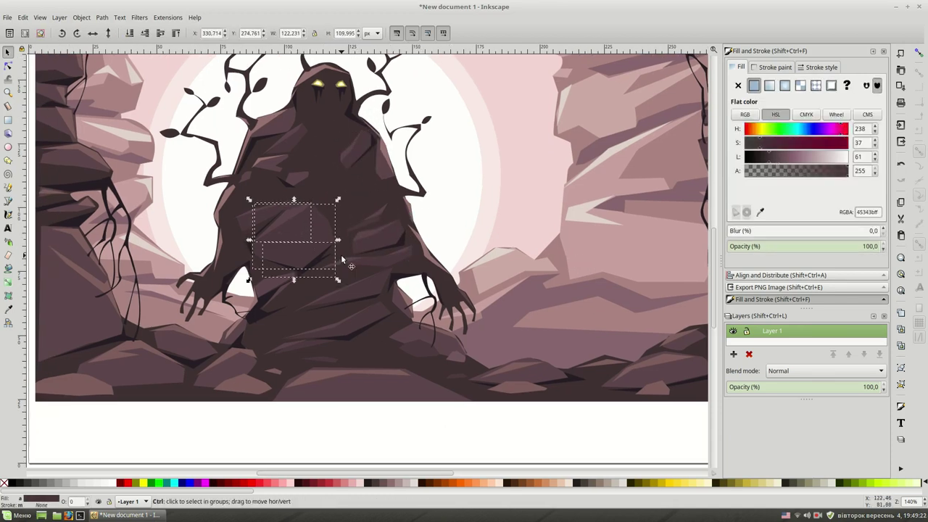
pyautogui.keyDown('ctrl'); pyautogui.click(352, 190); pyautogui.keyUp('ctrl')
pyautogui.press('Escape')
pyautogui.hscroll(-1, 542, 245)
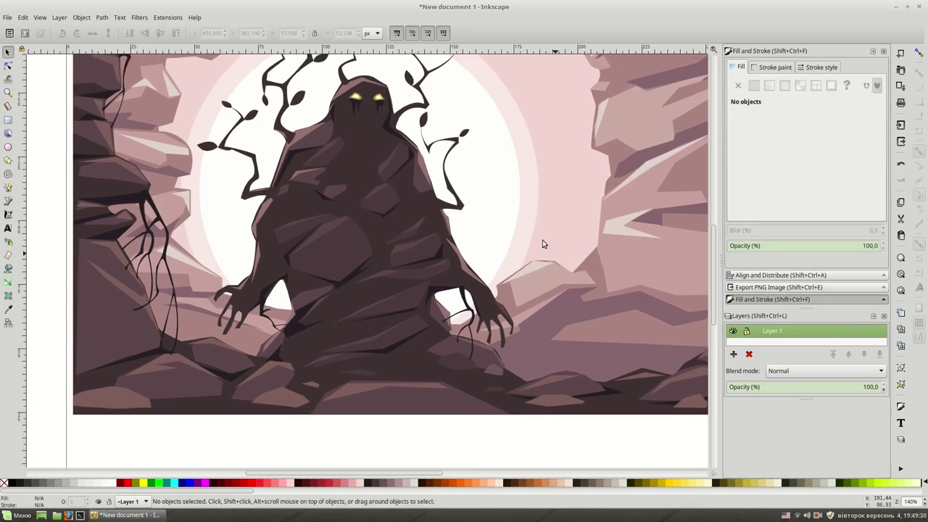
pyautogui.hotkey('ctrl', 'v')
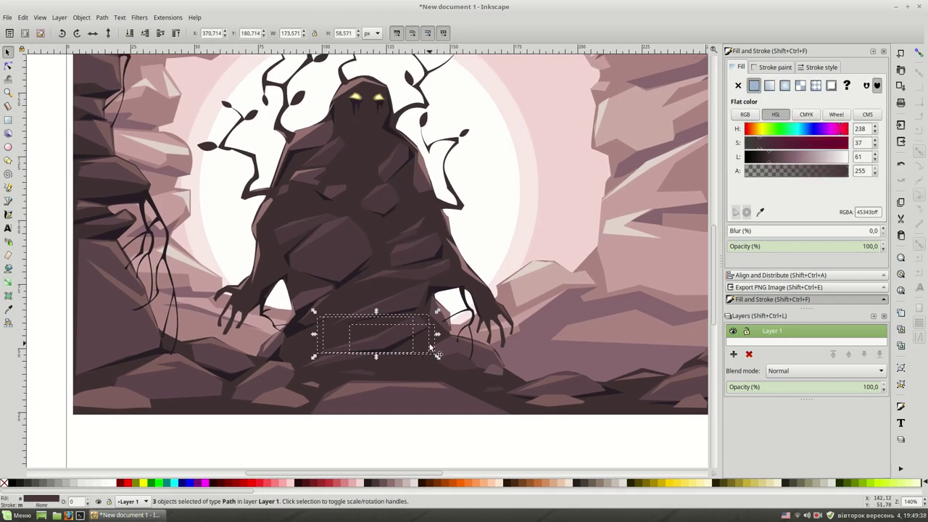
pyautogui.moveTo(395, 329); pyautogui.dragTo(346, 155)
pyautogui.press('Escape')
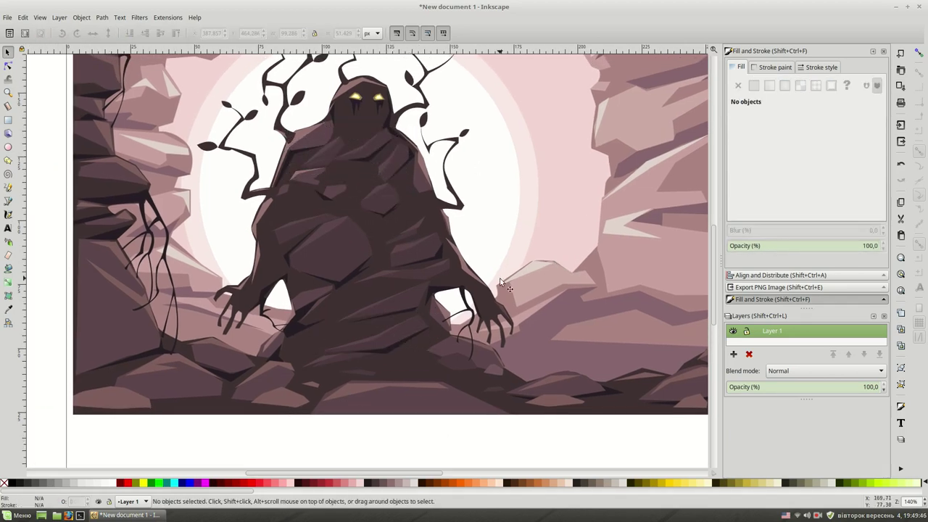
pyautogui.scroll(-1, 511, 312)
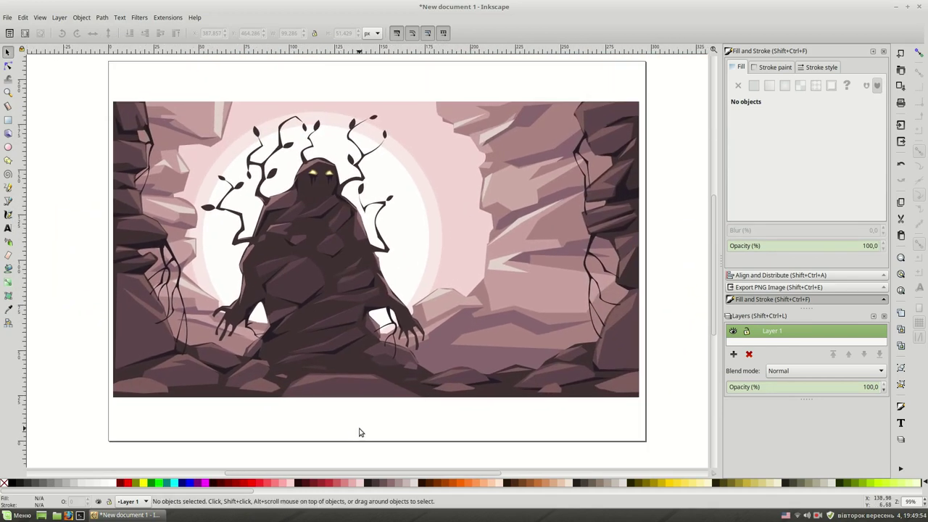
# Step: Paste a copy of the right twig branch, rotate and shrink it onto the foreground rocks
pyautogui.scroll(2, 570, 369)
pyautogui.click(626, 154)
pyautogui.hotkey('ctrl', 'v')
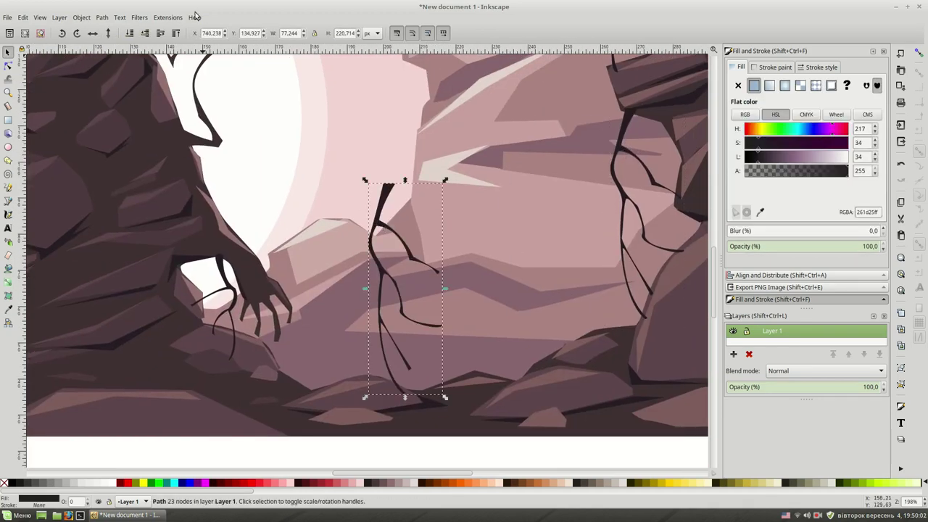
pyautogui.press('[')
pyautogui.press('[')
pyautogui.press('[')
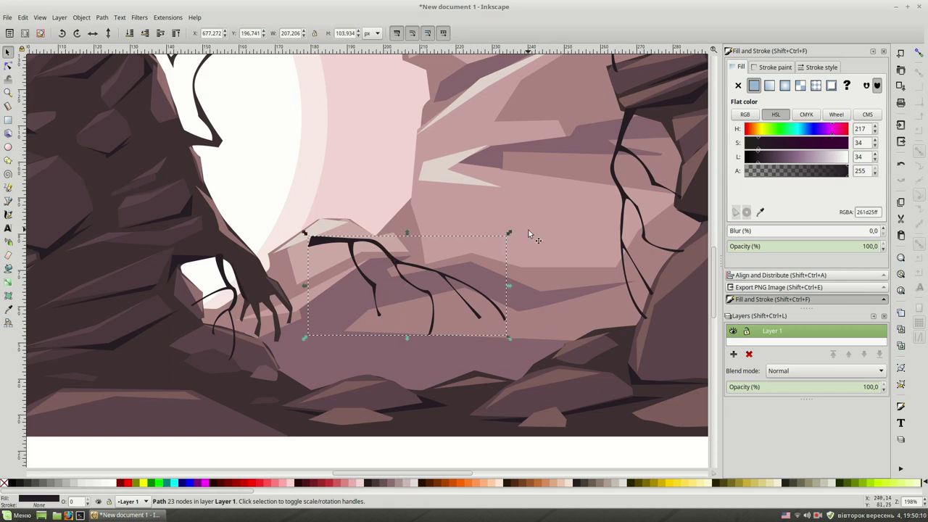
pyautogui.moveTo(508, 233); pyautogui.dragTo(428, 275)
pyautogui.moveTo(369, 279); pyautogui.dragTo(322, 365)
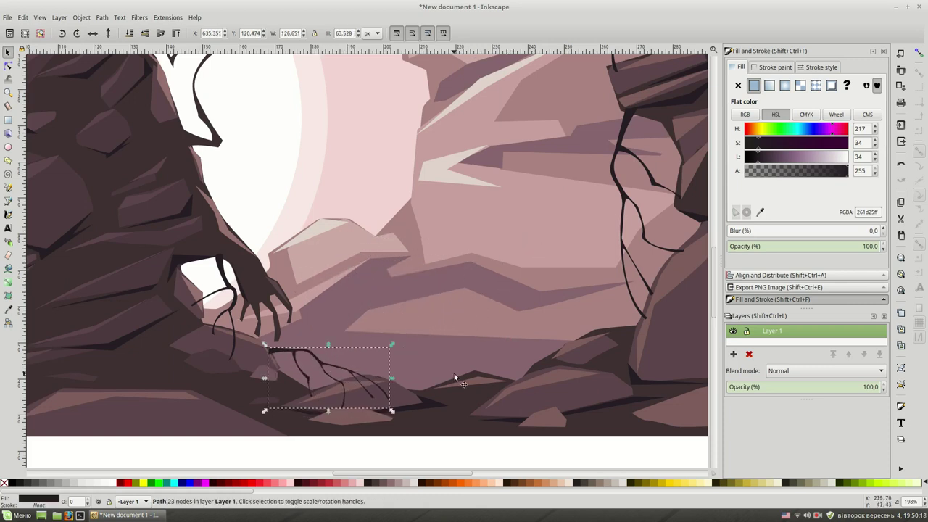
# Step: Recolour the copied branch lighter brown (403034) and lower it in the stacking order
pyautogui.press('d')
pyautogui.click(304, 282)
pyautogui.press('s')
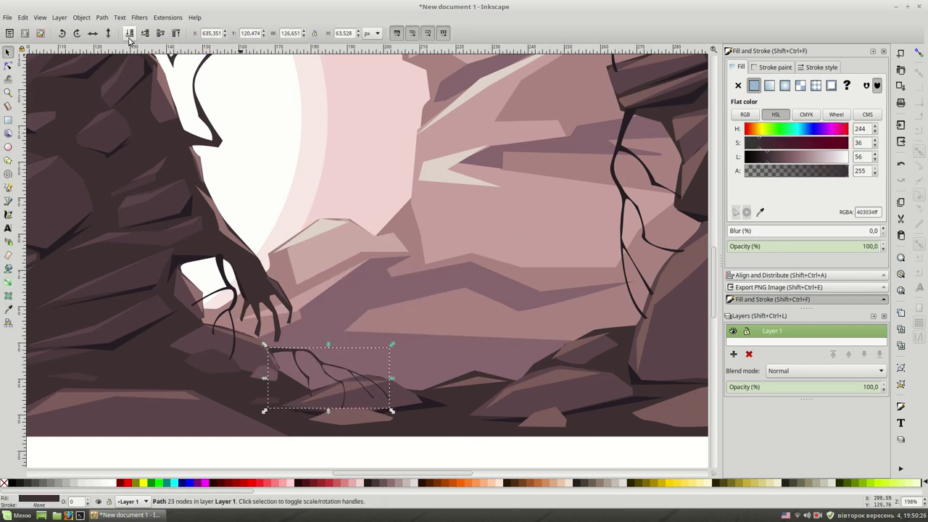
pyautogui.click(161, 36)
pyautogui.hotkey('ctrl', 'z')
pyautogui.press('Escape')
pyautogui.hscroll(-3, 365, 329)
# Step: Give the hand vine the same lighter brown and lower it behind the creature
pyautogui.click(324, 289)
pyautogui.press('d')
pyautogui.press('s')
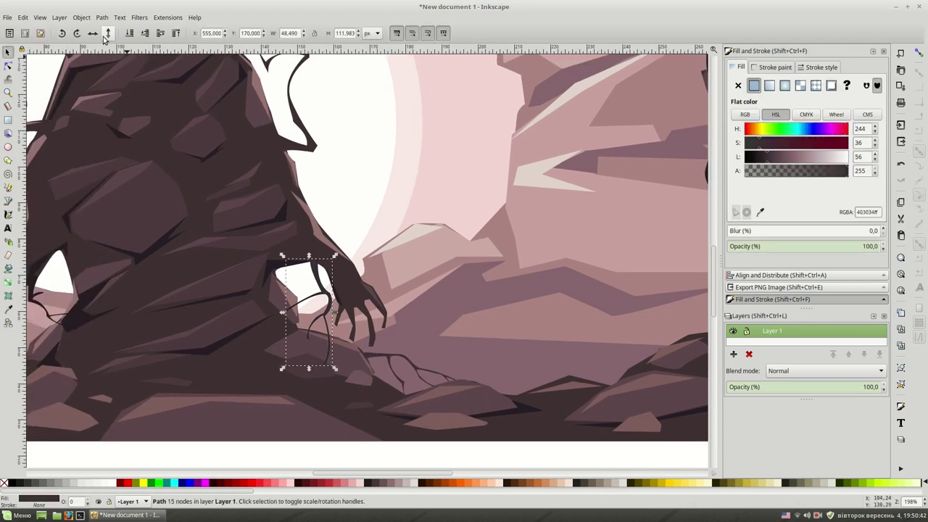
pyautogui.click(161, 37)
pyautogui.press('Escape')
pyautogui.hscroll(3, 491, 264)
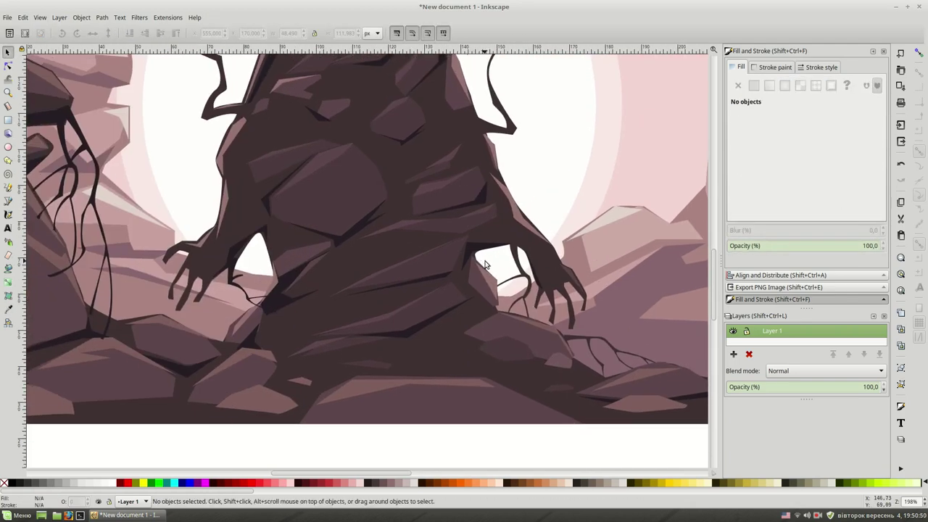
pyautogui.scroll(-2, 528, 213)
pyautogui.scroll(-1, 690, 252)
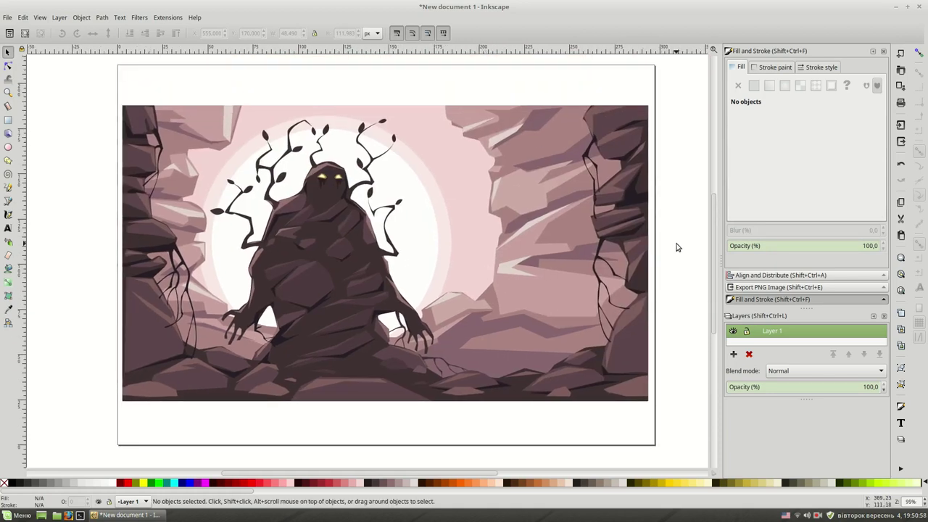